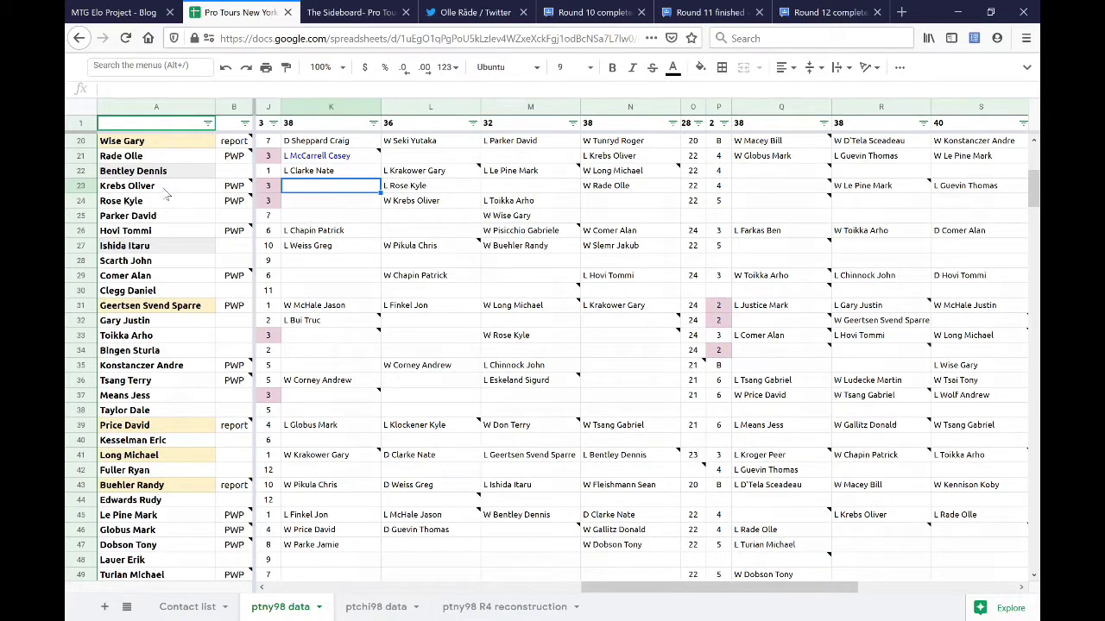
- Enter an 'L' for a round 8 loss in K23 for the row 23 player
left_click(167, 195)
left_click(351, 194)
type("L")
key("Return")
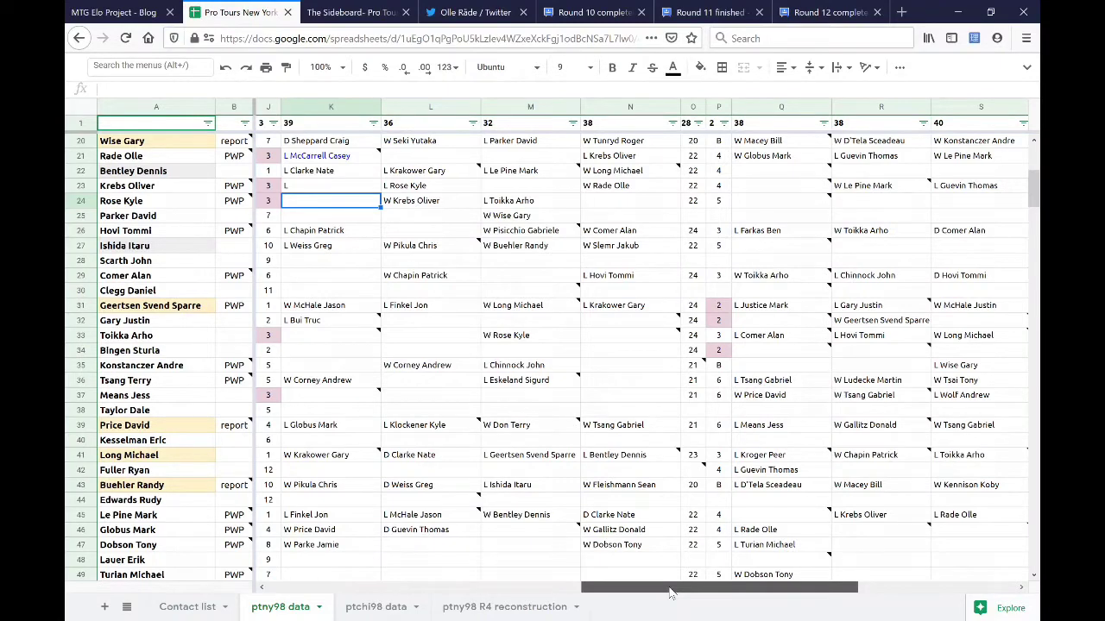
- Check the r7 breakers column, then delete the L so K23 is blank again
left_click_drag(671, 592, 369, 583)
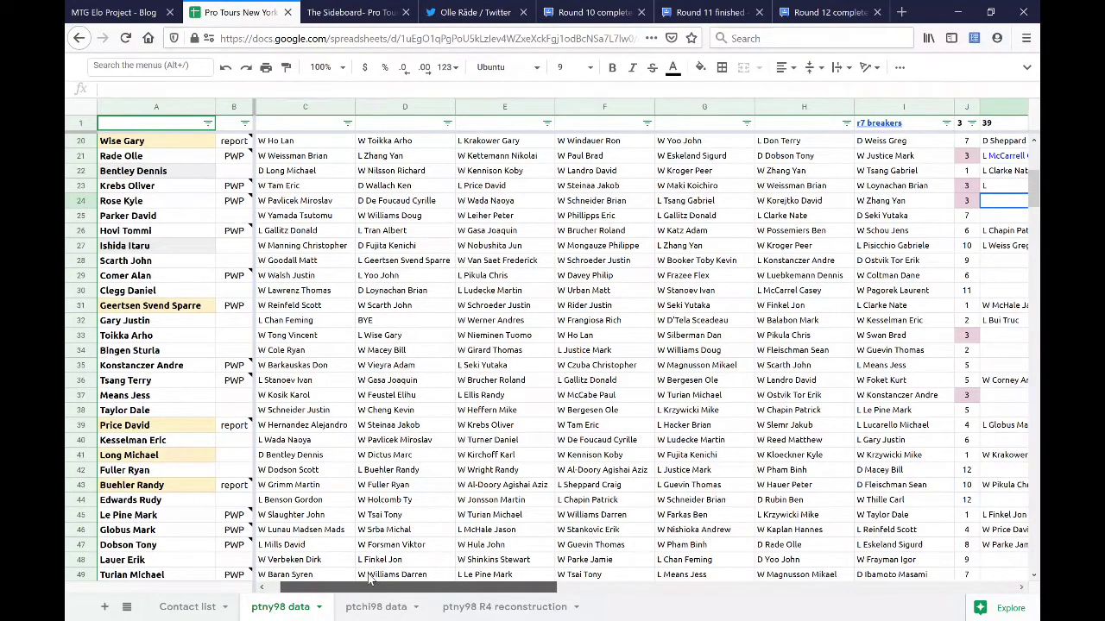
left_click_drag(370, 581, 678, 604)
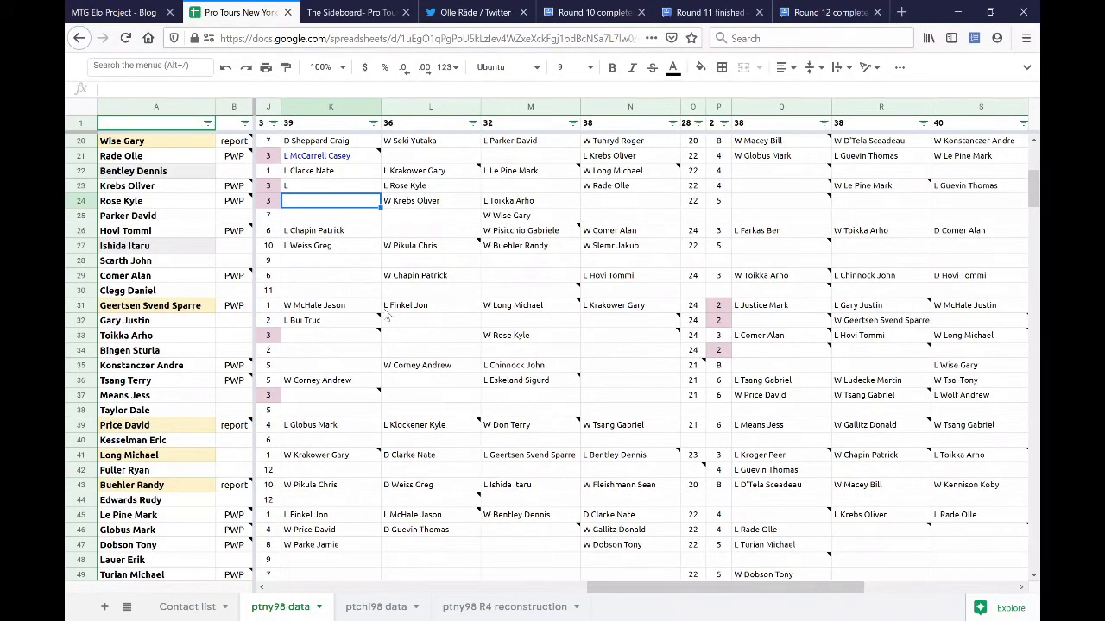
left_click(334, 189)
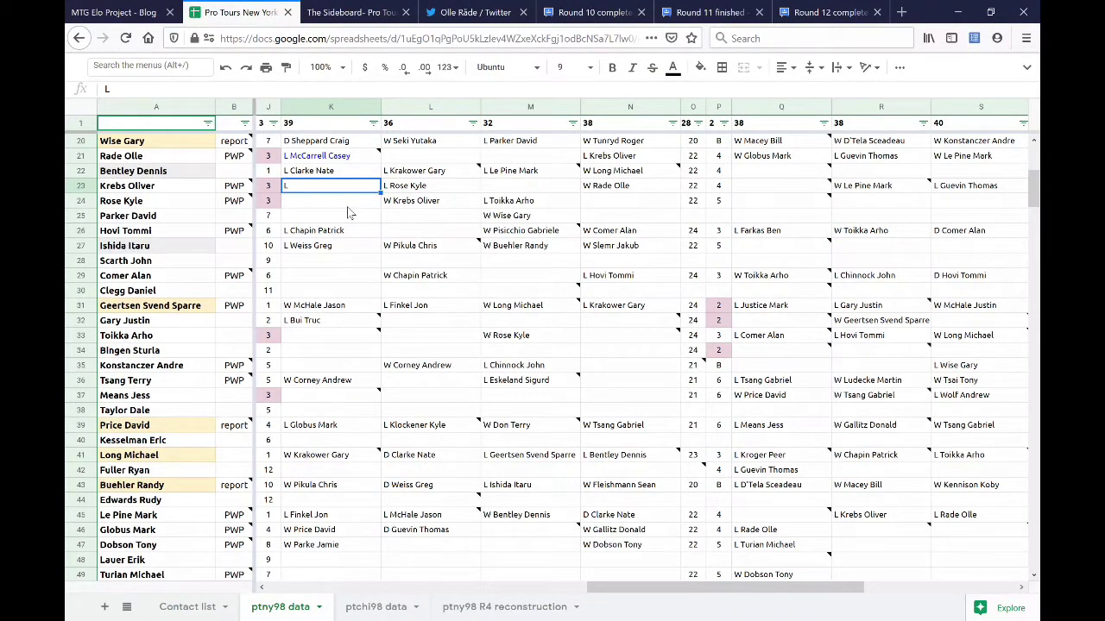
key("BackSpace")
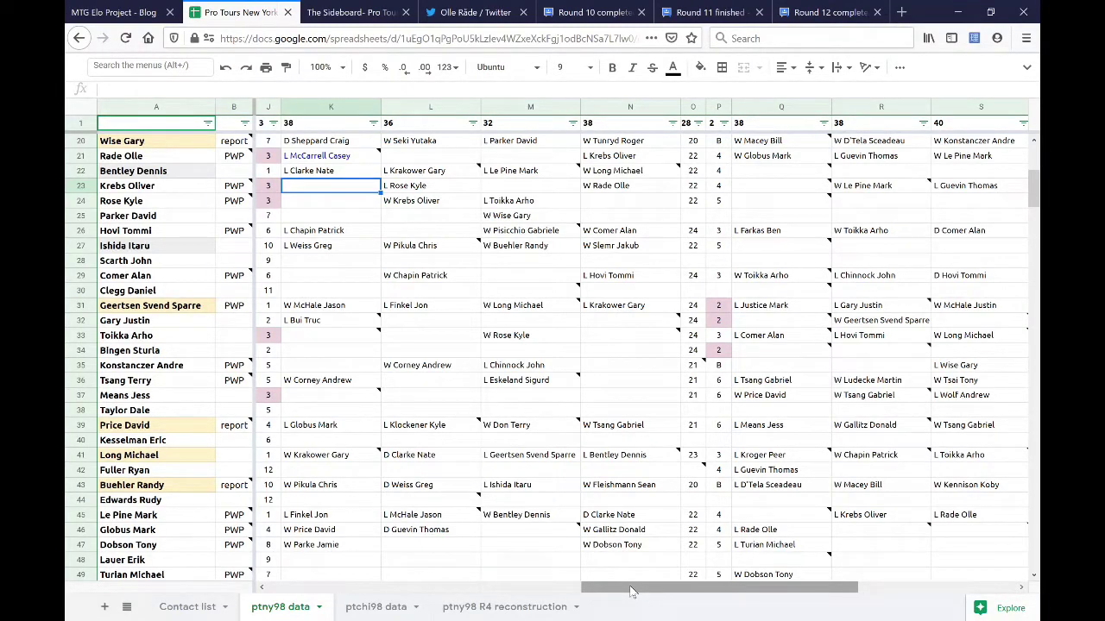
left_click_drag(630, 591, 653, 587)
scroll(759, 422, "up", 6)
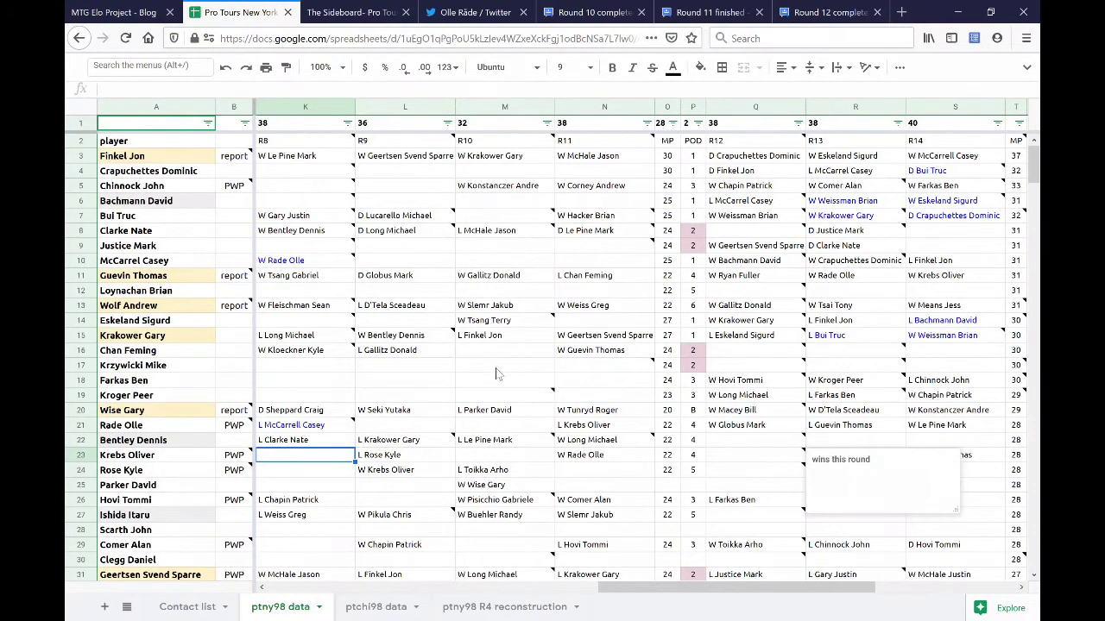
scroll(496, 374, "down", 6)
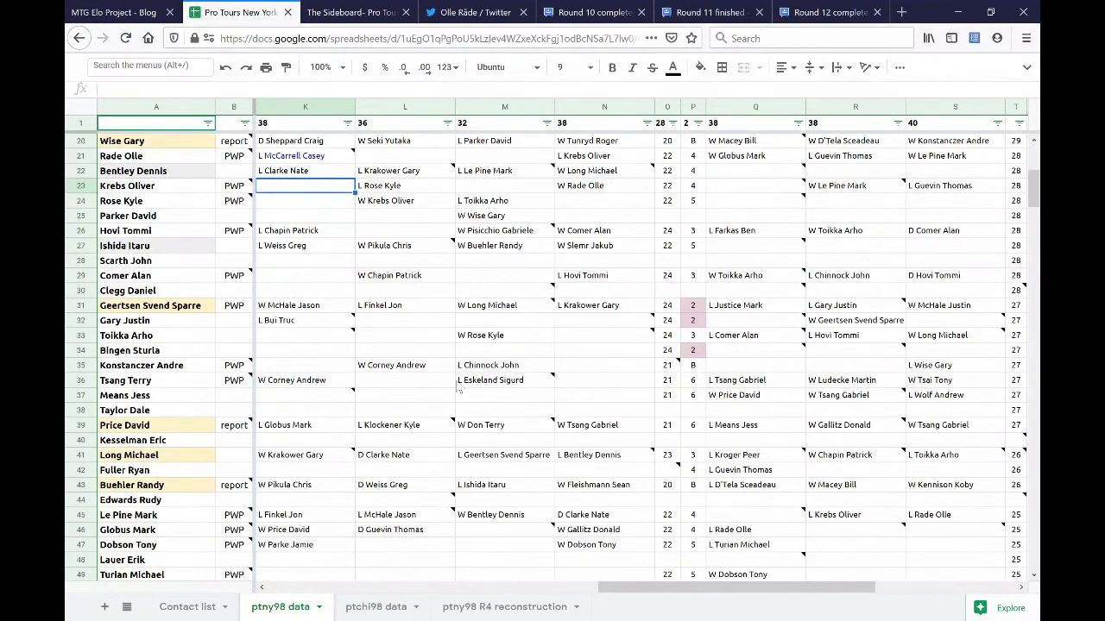
left_click(81, 305)
left_click(81, 424, "ctrl")
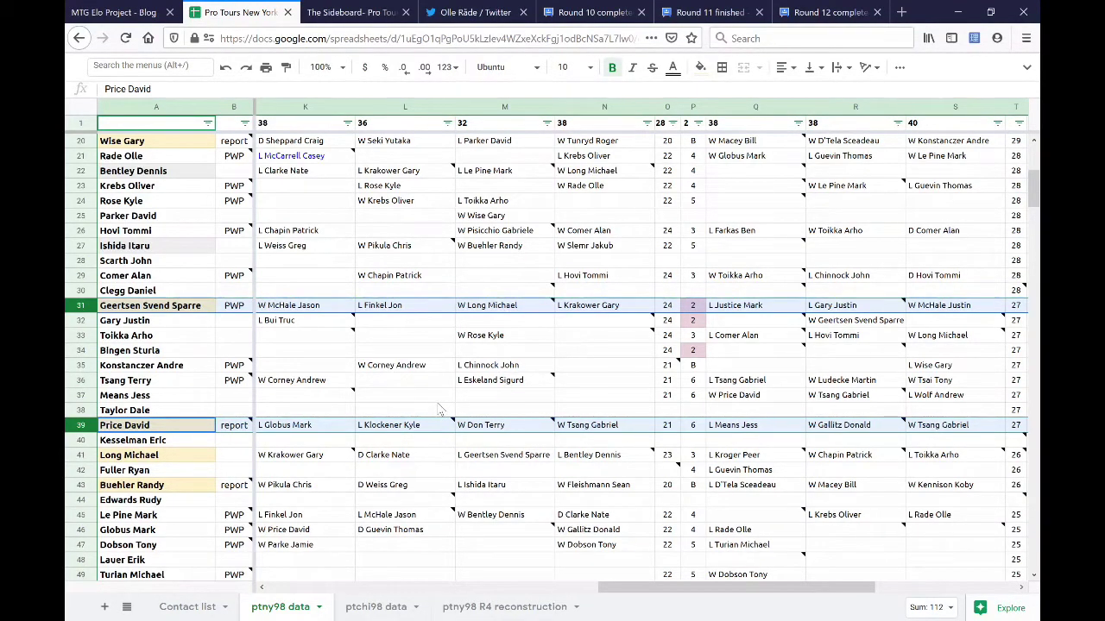
left_click(1017, 307)
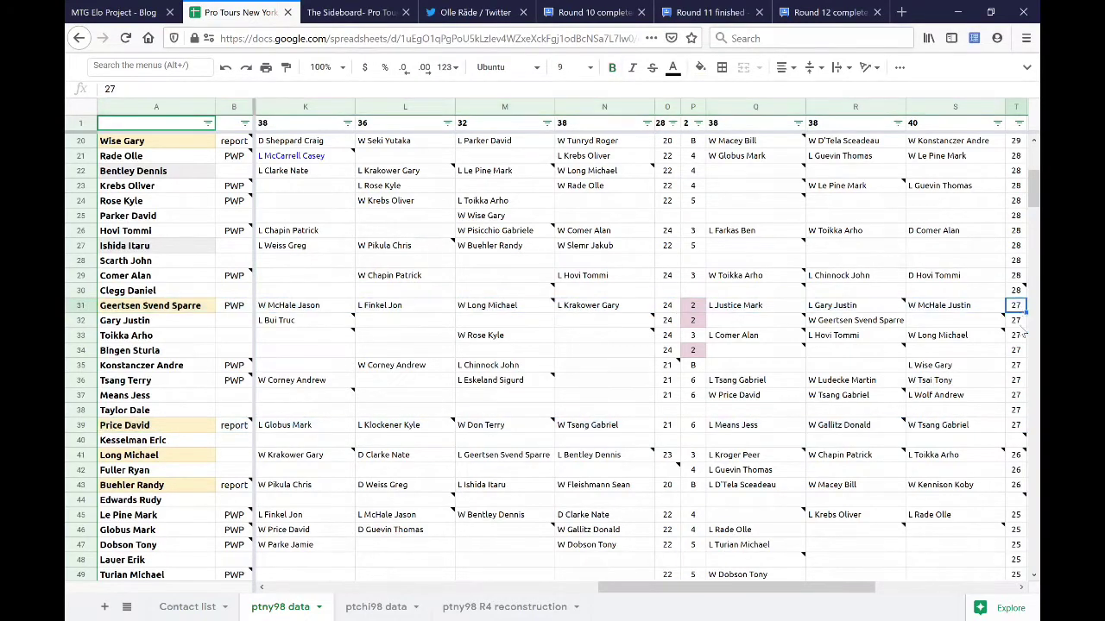
left_click_drag(1025, 416, 997, 423)
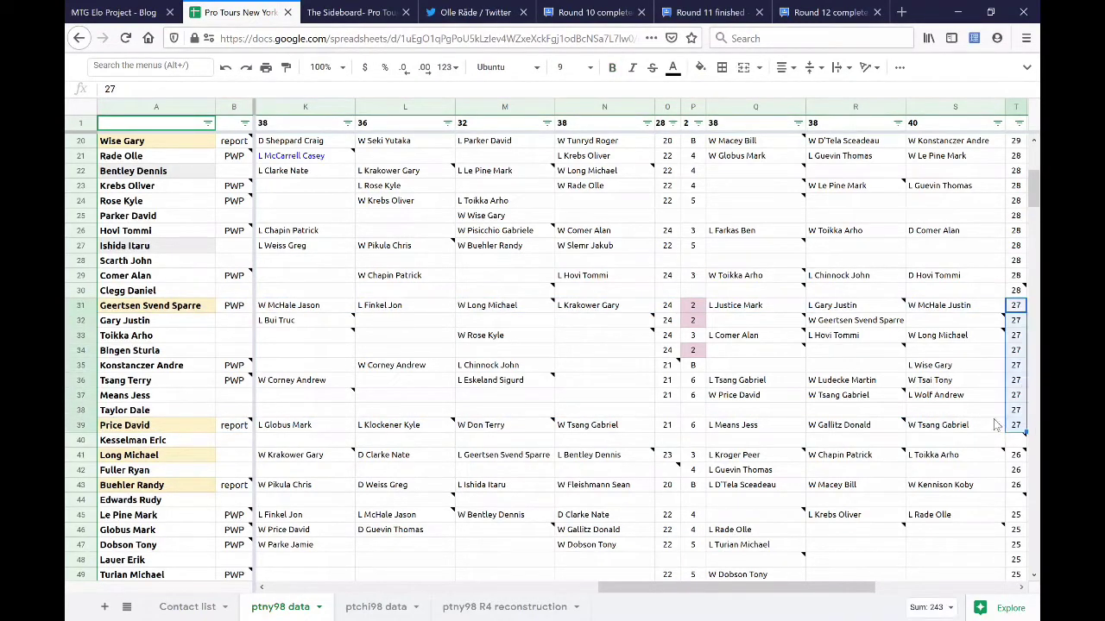
left_click(581, 402)
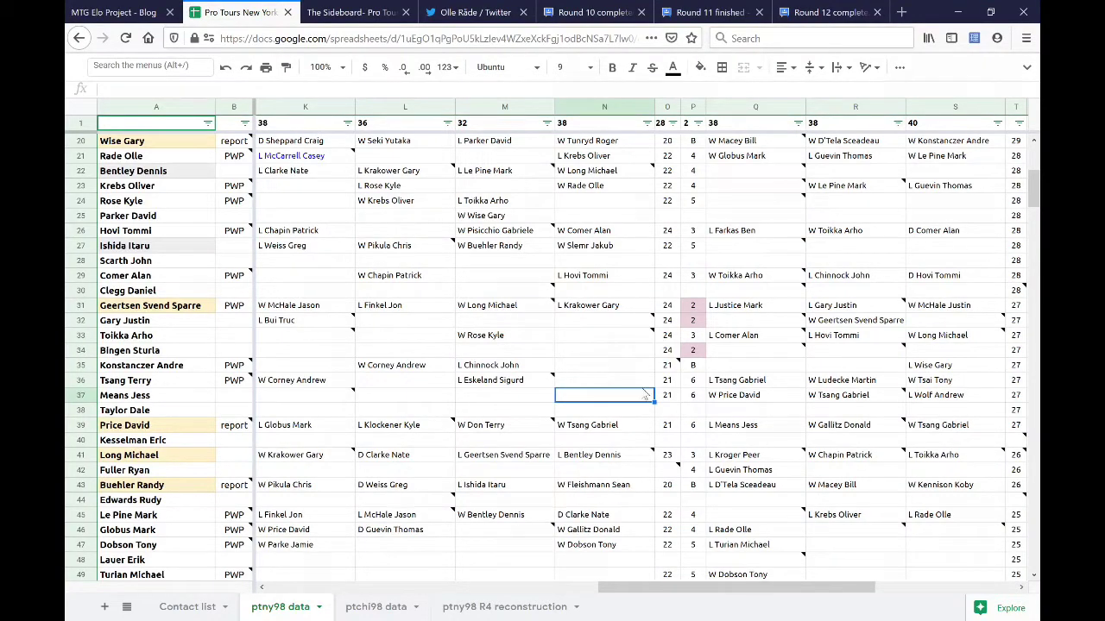
scroll(629, 387, "down", 6)
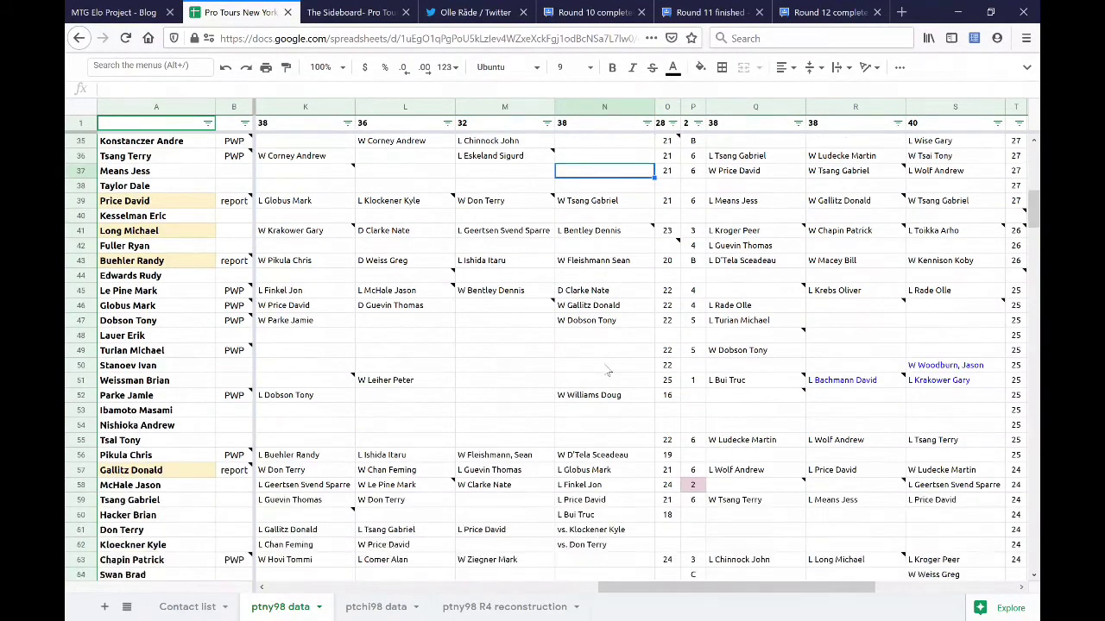
scroll(608, 371, "down", 3)
left_click(82, 441)
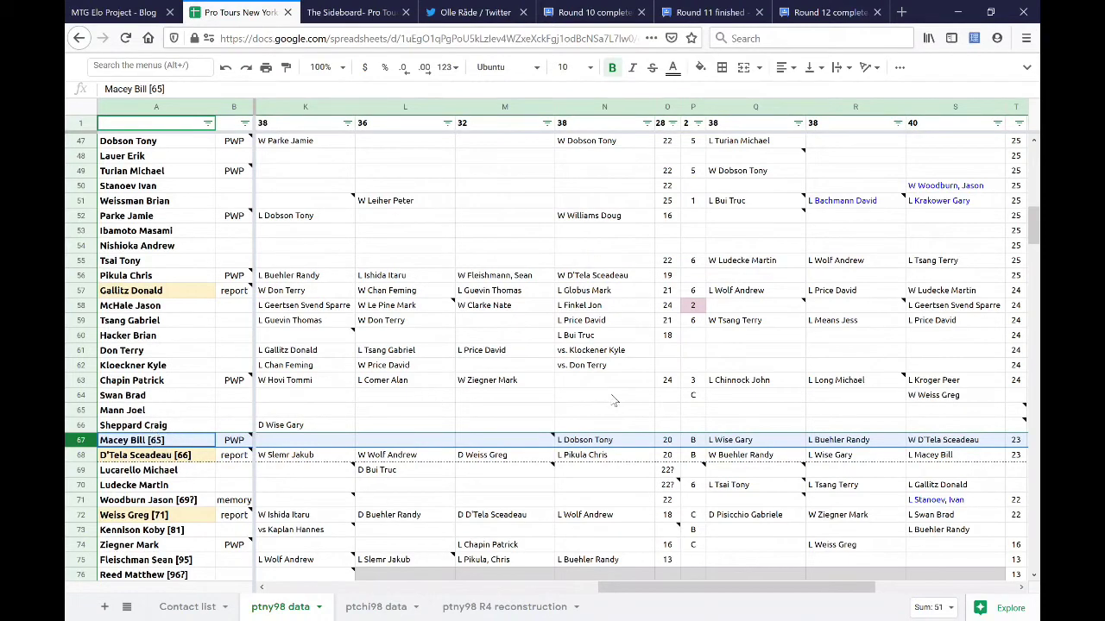
scroll(571, 395, "down", 1)
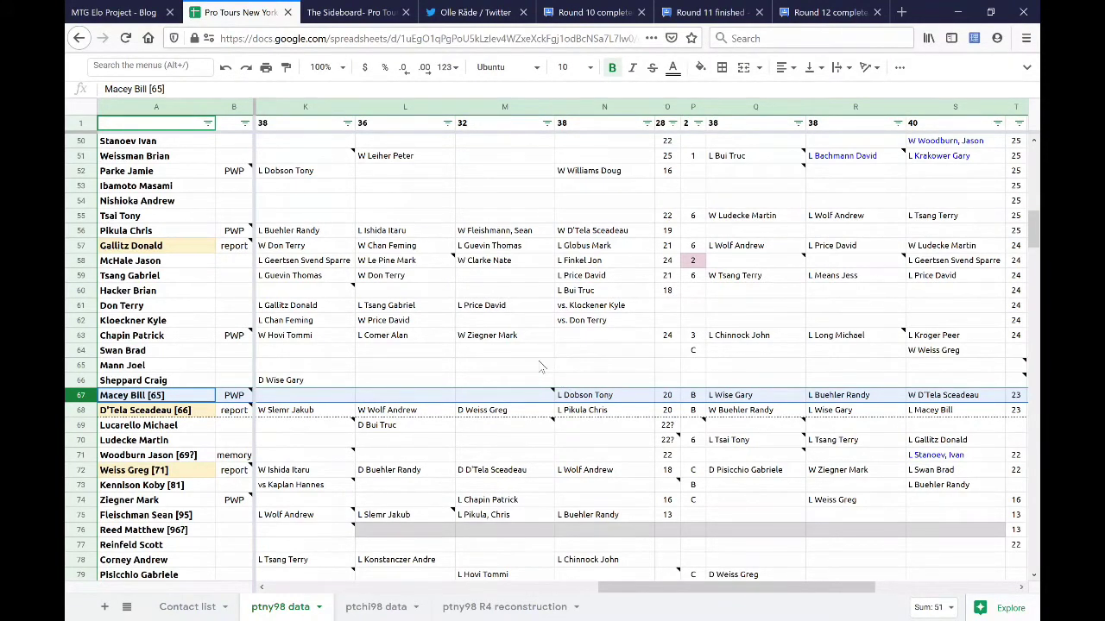
scroll(538, 366, "down", 3)
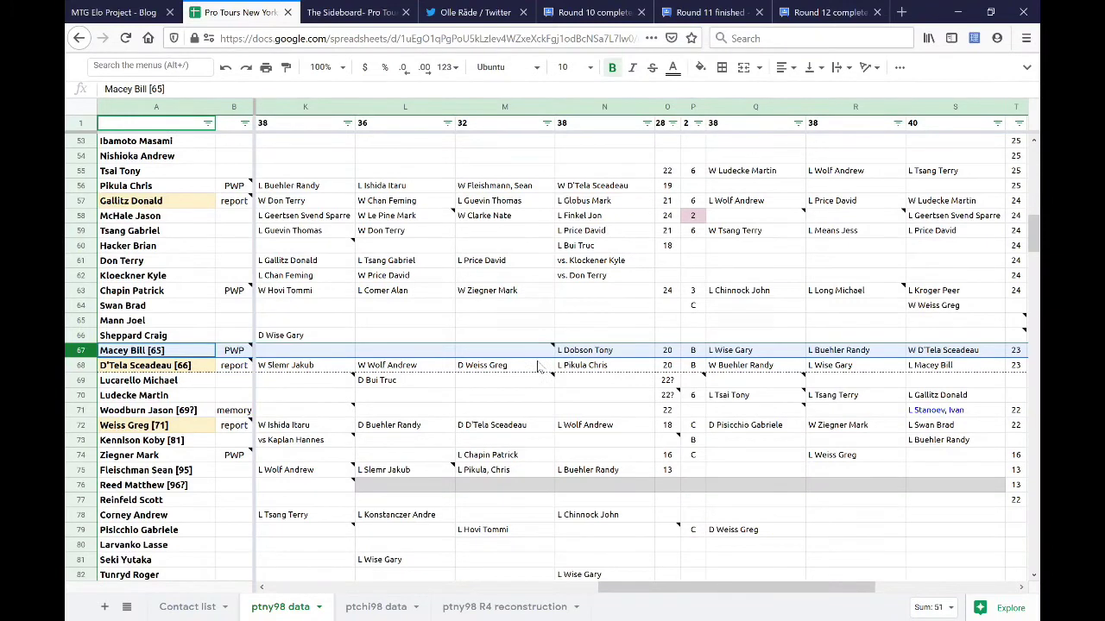
scroll(532, 365, "down", 1)
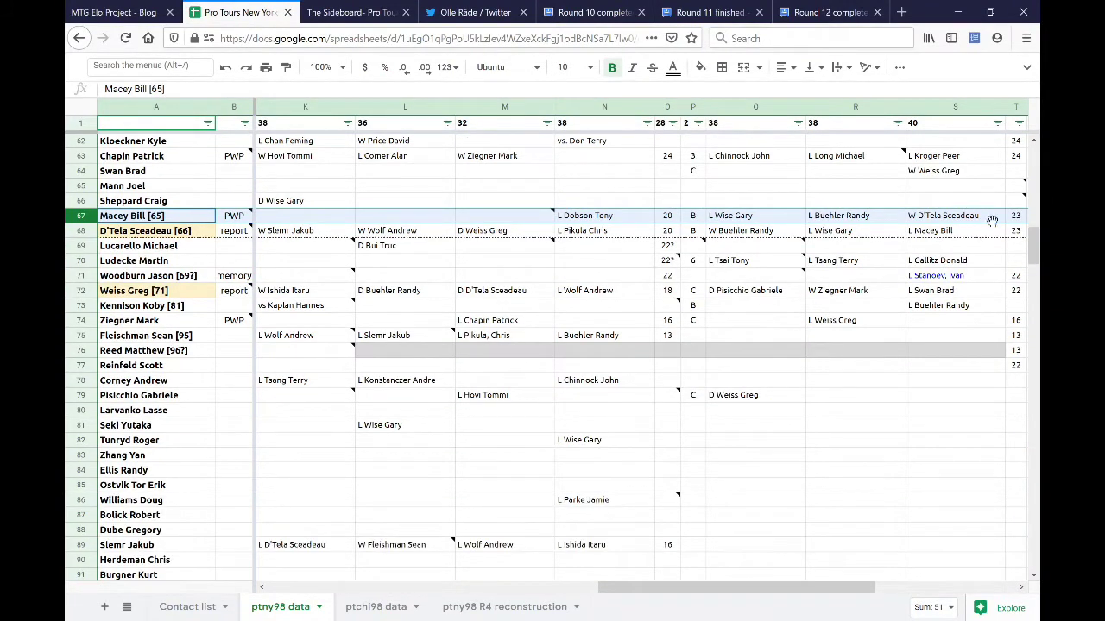
left_click(1018, 221)
left_click(1014, 559, "shift")
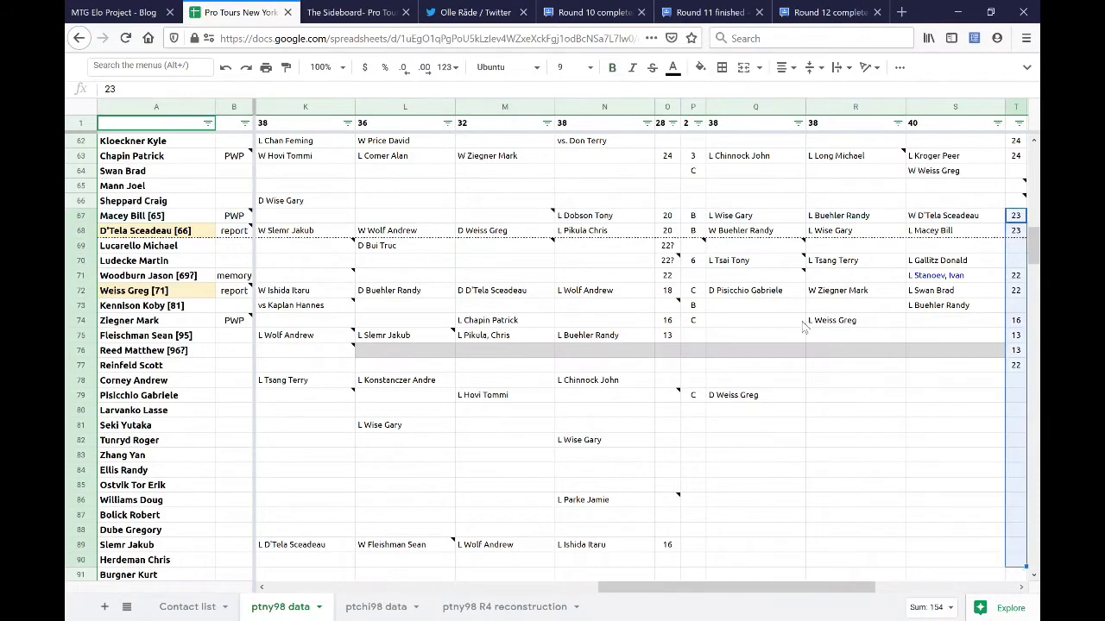
left_click(389, 217)
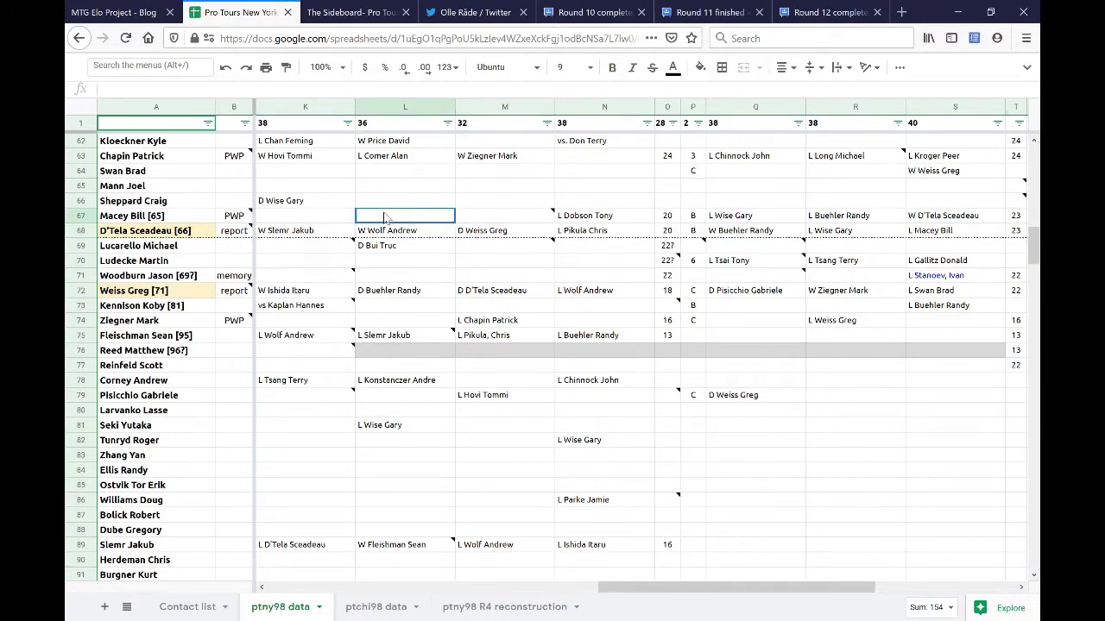
left_click(349, 217)
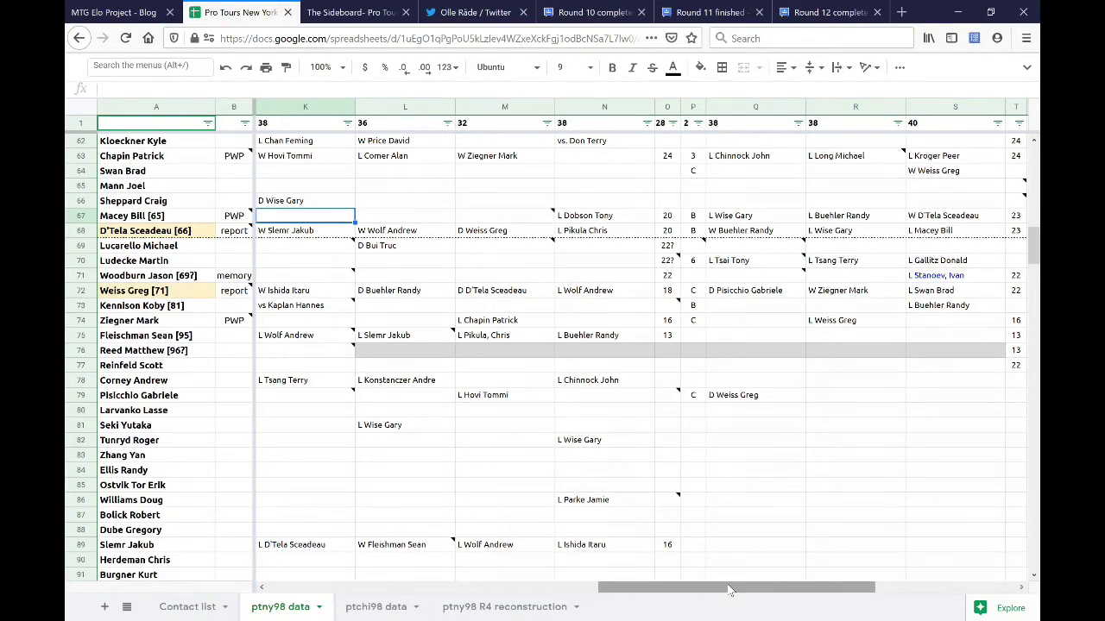
left_click_drag(728, 589, 726, 590)
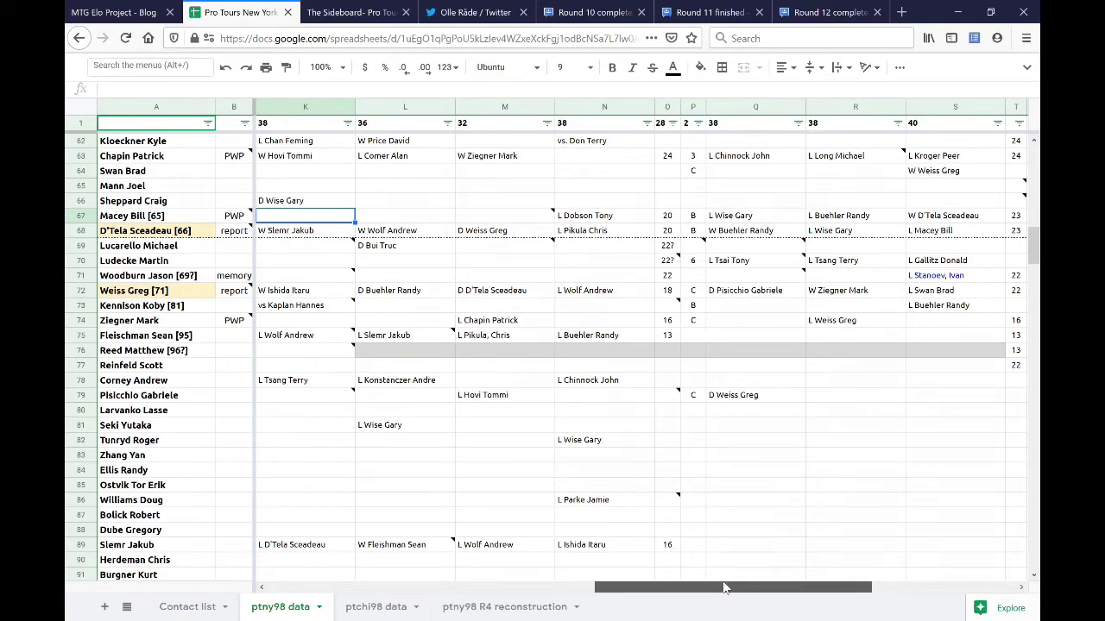
left_click_drag(725, 588, 721, 588)
scroll(544, 453, "up", 6)
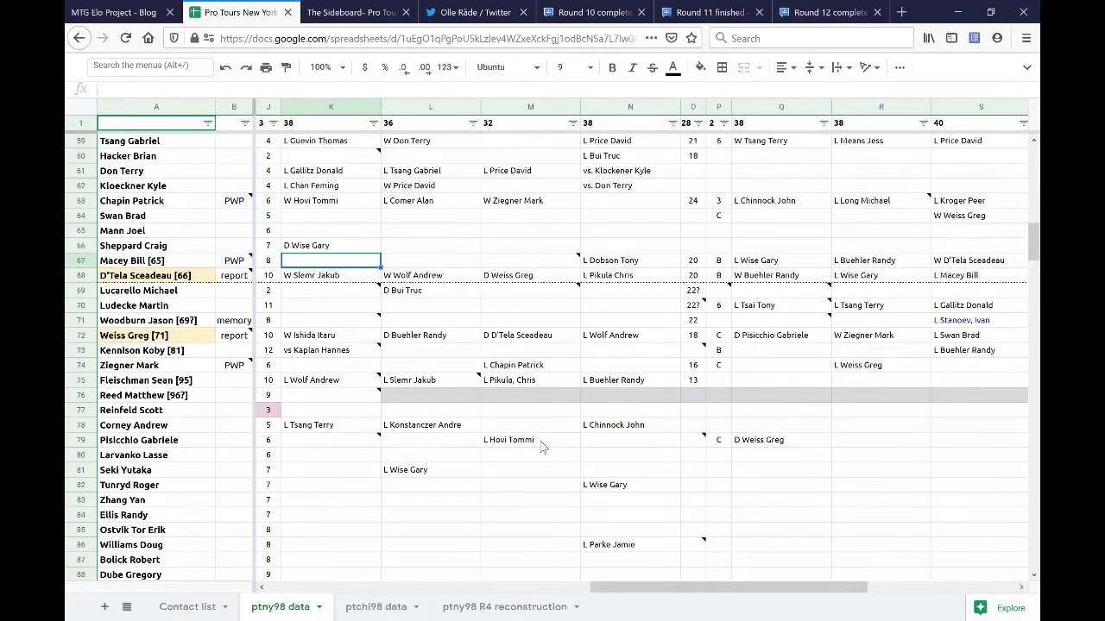
scroll(548, 448, "up", 4)
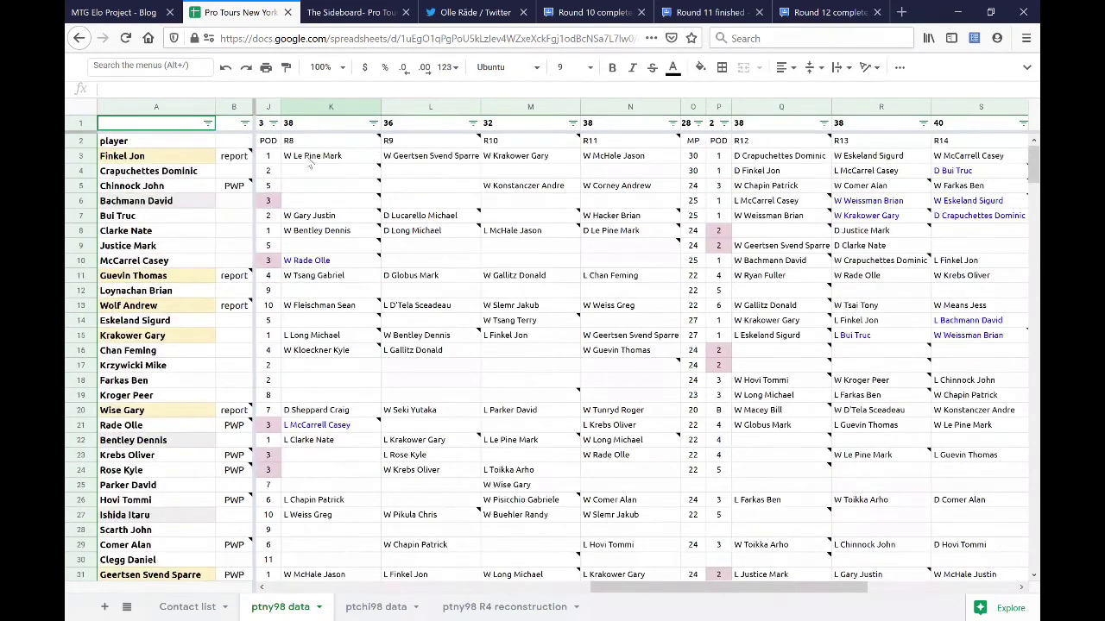
left_click(343, 13)
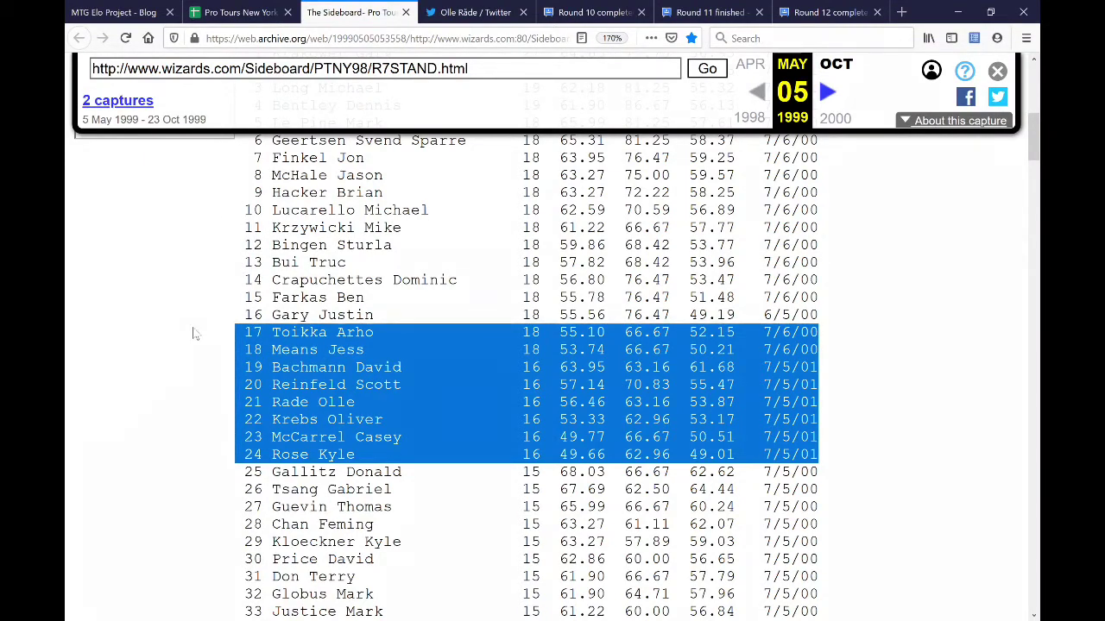
left_click(246, 16)
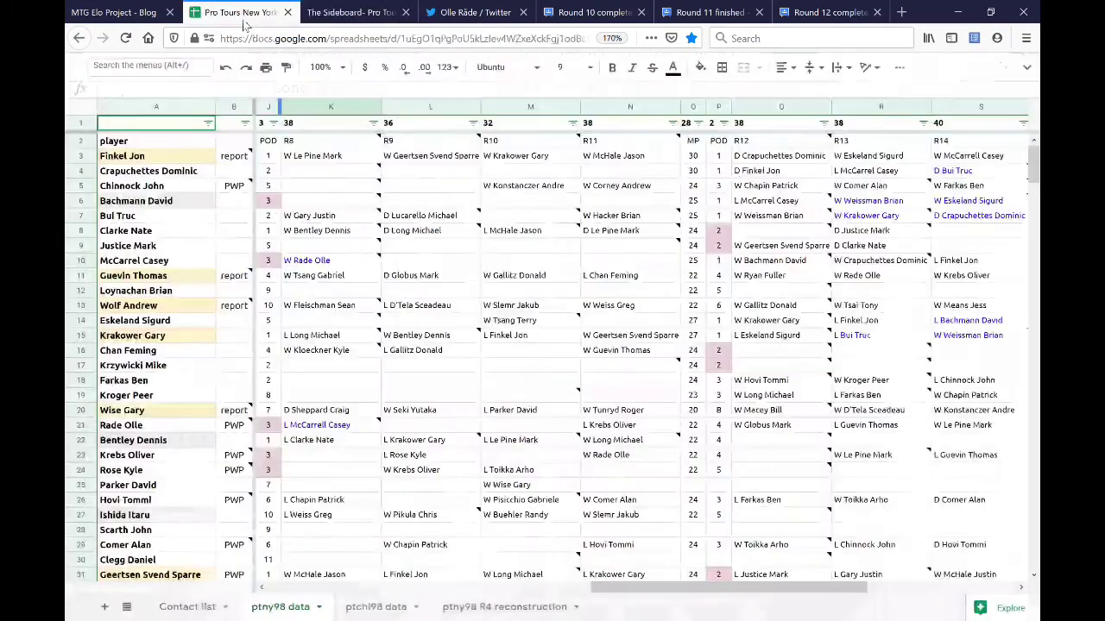
- Filter column J to the values 3, '-' and POD, then review rows 21–24
left_click(273, 123)
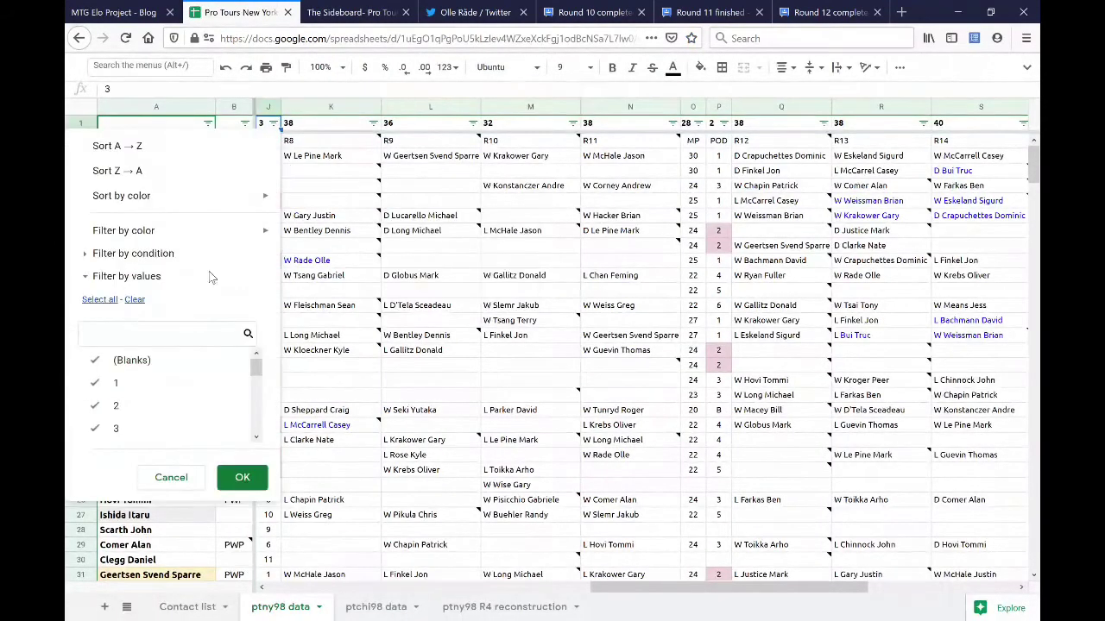
left_click(134, 299)
scroll(164, 414, "down", 5)
left_click(168, 408)
left_click(163, 431)
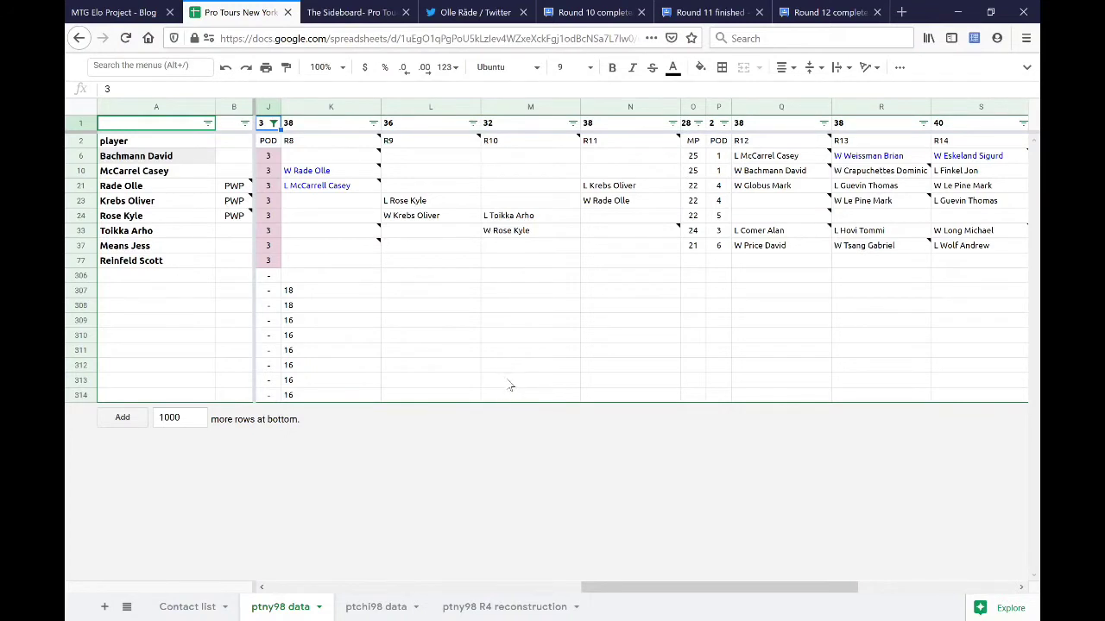
left_click_drag(82, 186, 81, 215)
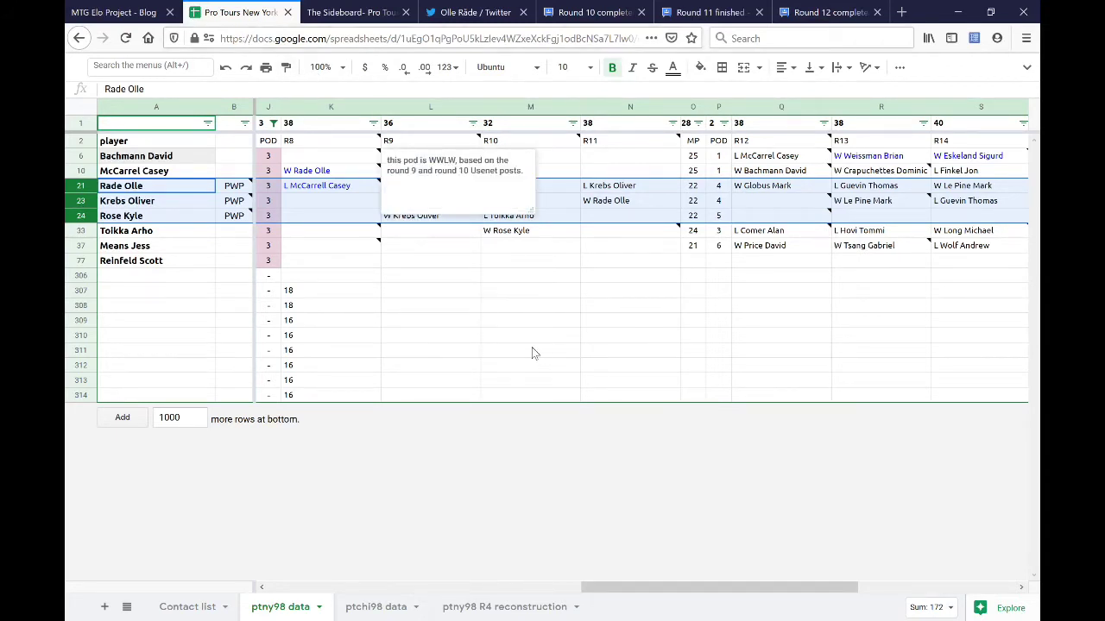
left_click(517, 323)
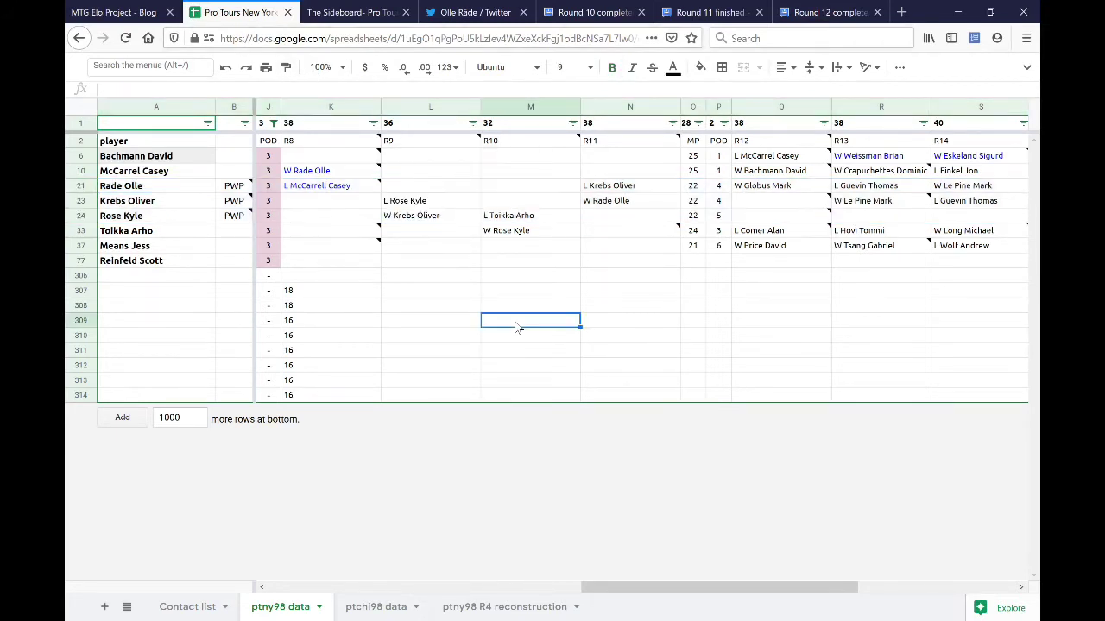
left_click(454, 19)
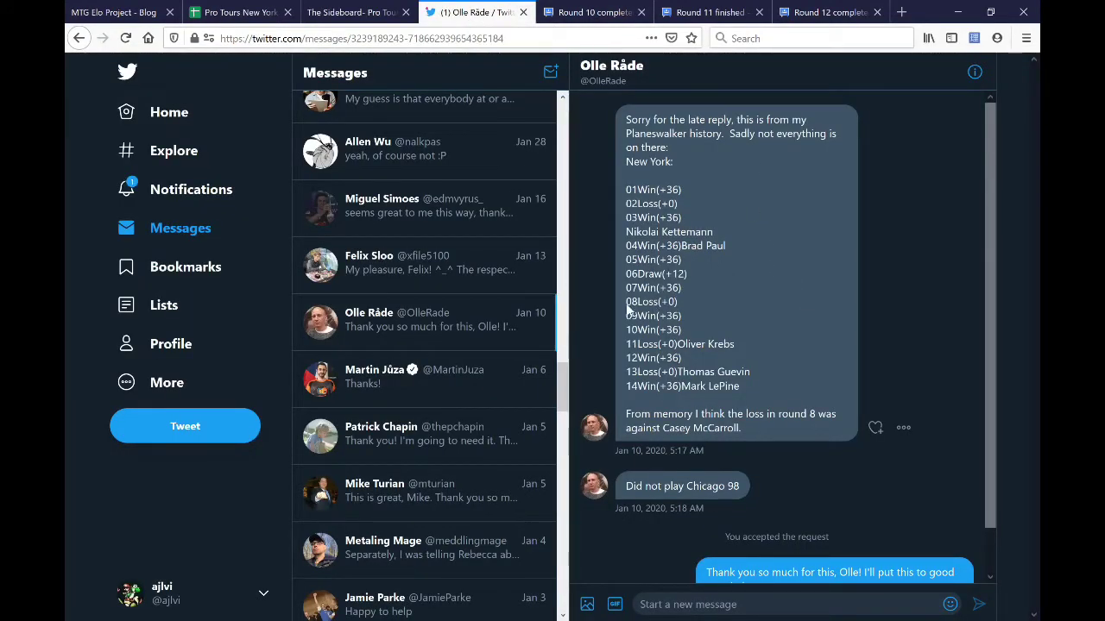
left_click_drag(627, 308, 758, 387)
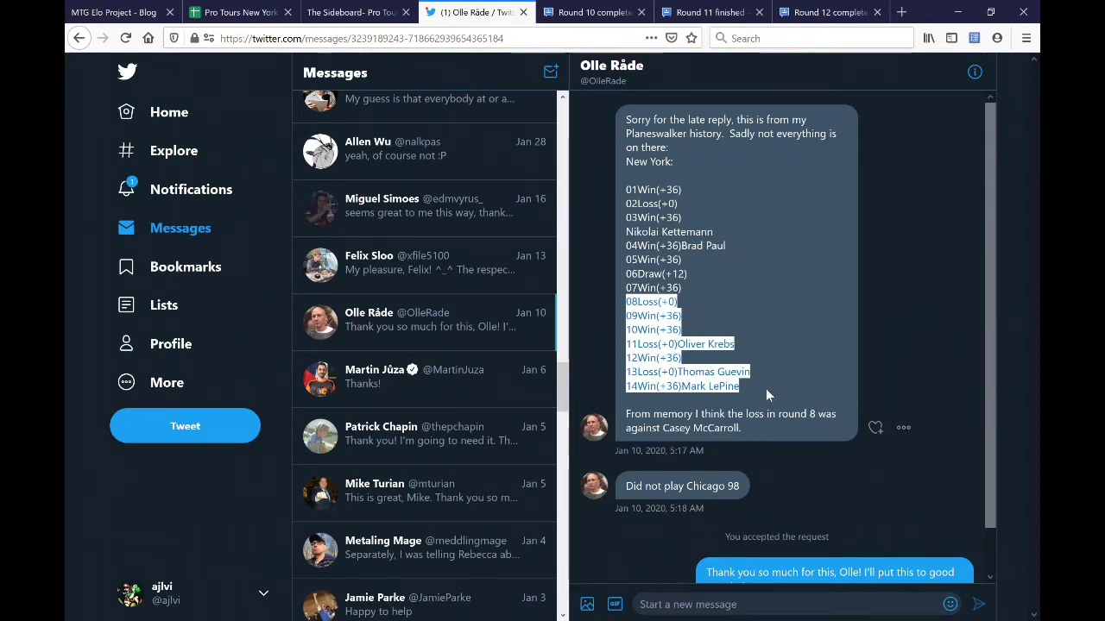
left_click(772, 392)
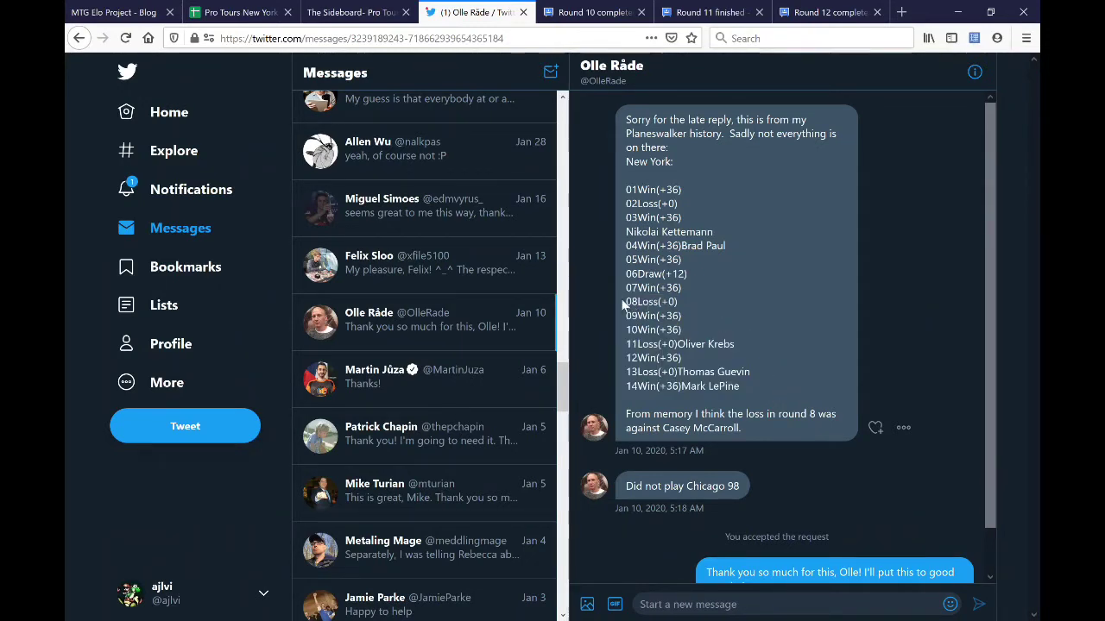
left_click_drag(622, 304, 753, 382)
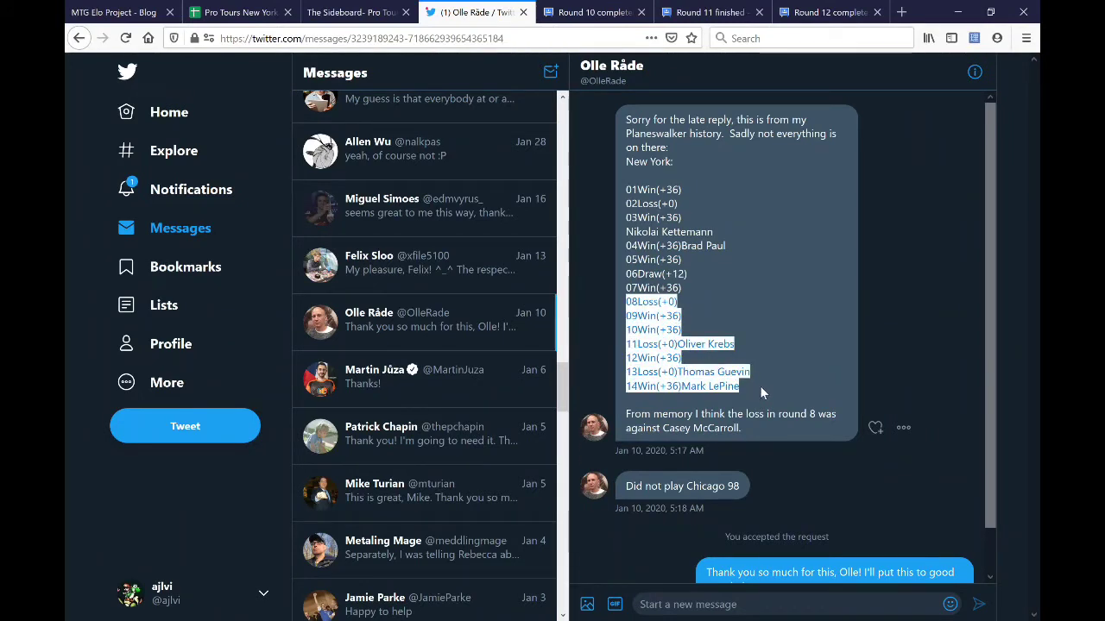
left_click(759, 386)
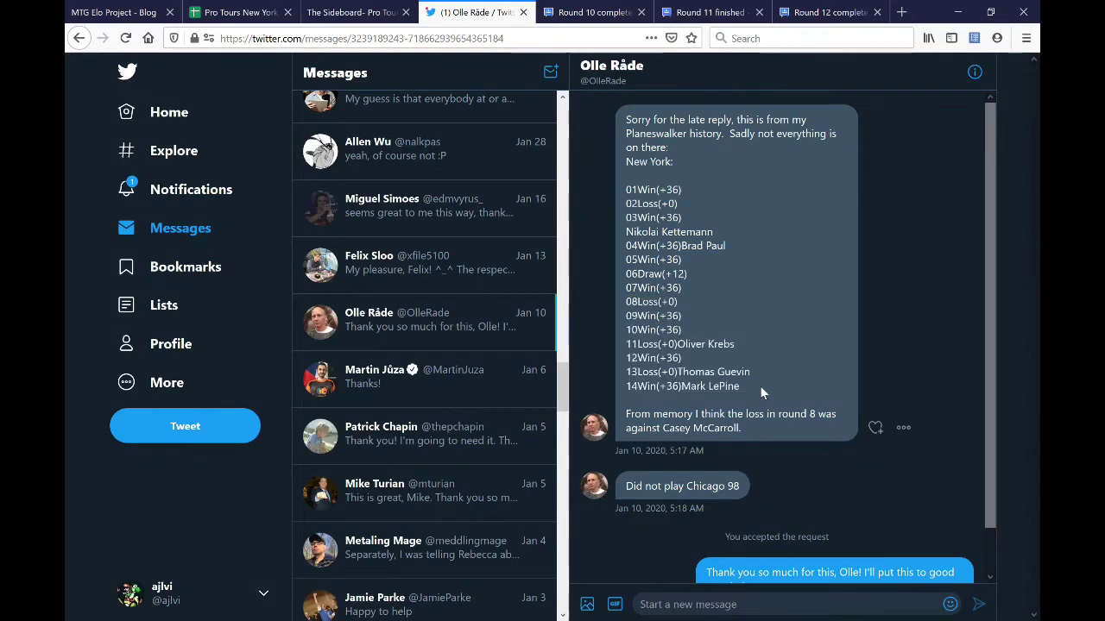
left_click_drag(760, 394, 778, 434)
left_click(778, 433)
- Inspect K21's round 8 entry and the note on N33 in the ptny98 sheet
left_click(250, 12)
left_click(340, 184)
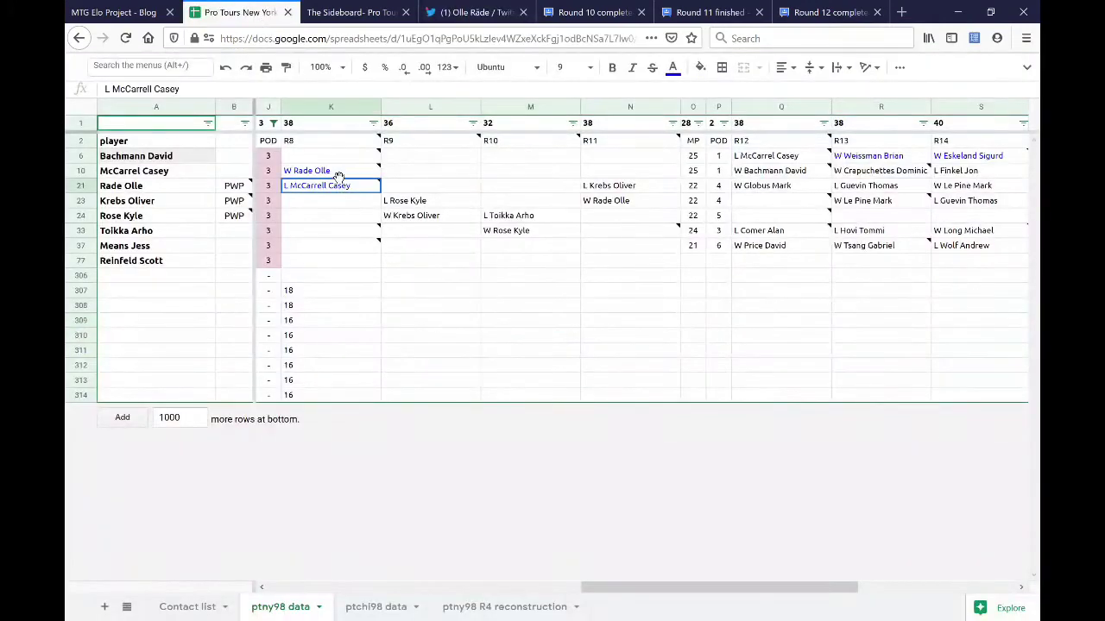
left_click(595, 233)
left_click(521, 261)
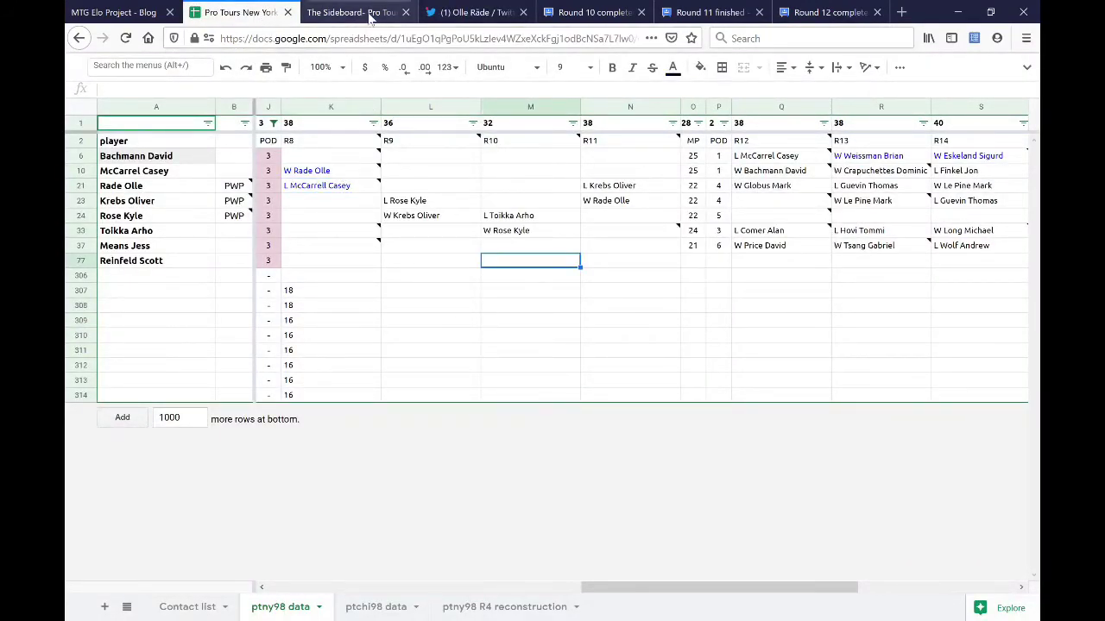
- In the direct messages, review the round 8 loss remark and the 08Loss and 02Loss results
left_click(453, 19)
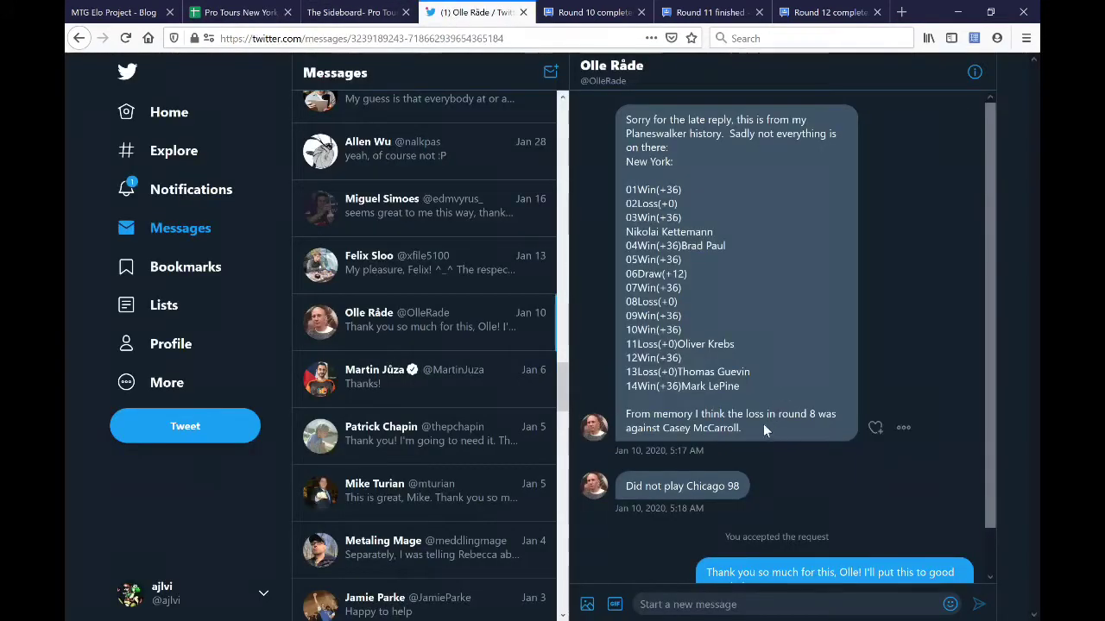
left_click_drag(763, 424, 765, 402)
left_click(734, 345)
triple_click(660, 301)
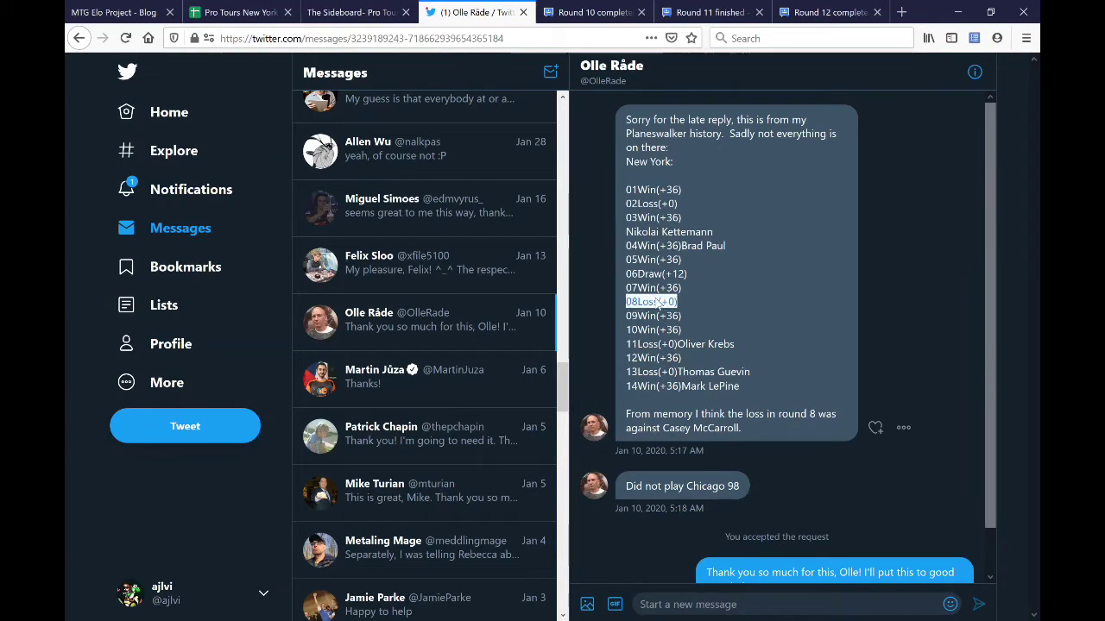
double_click(649, 205)
left_click(702, 302)
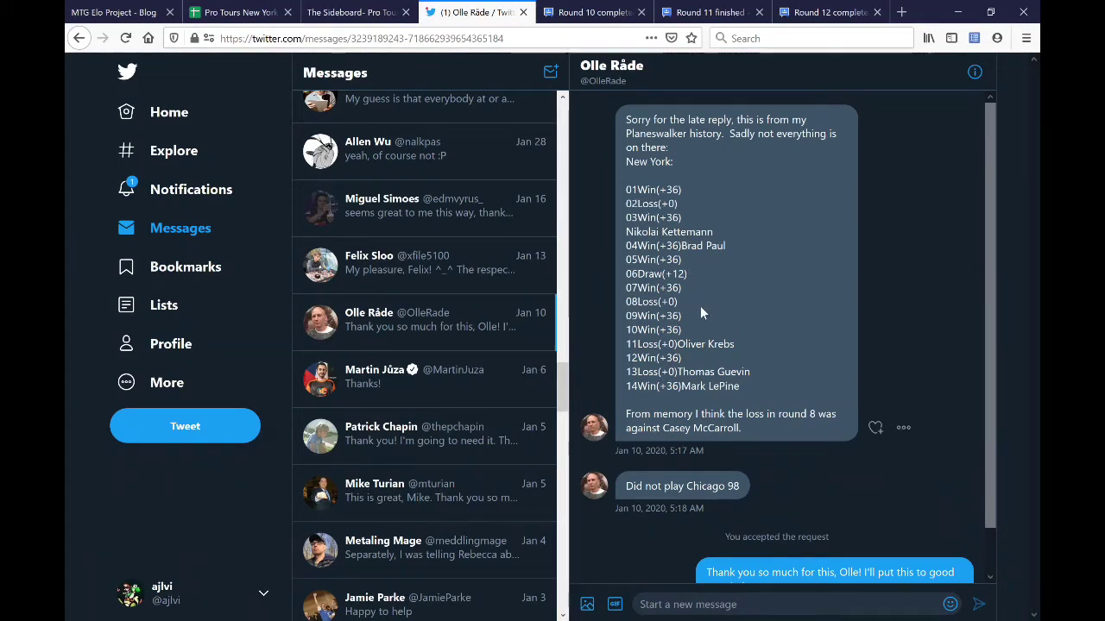
- Compare the messages with row 23, L24's round 9 and N21's round 11 entries, selecting rows 21–24
left_click(239, 23)
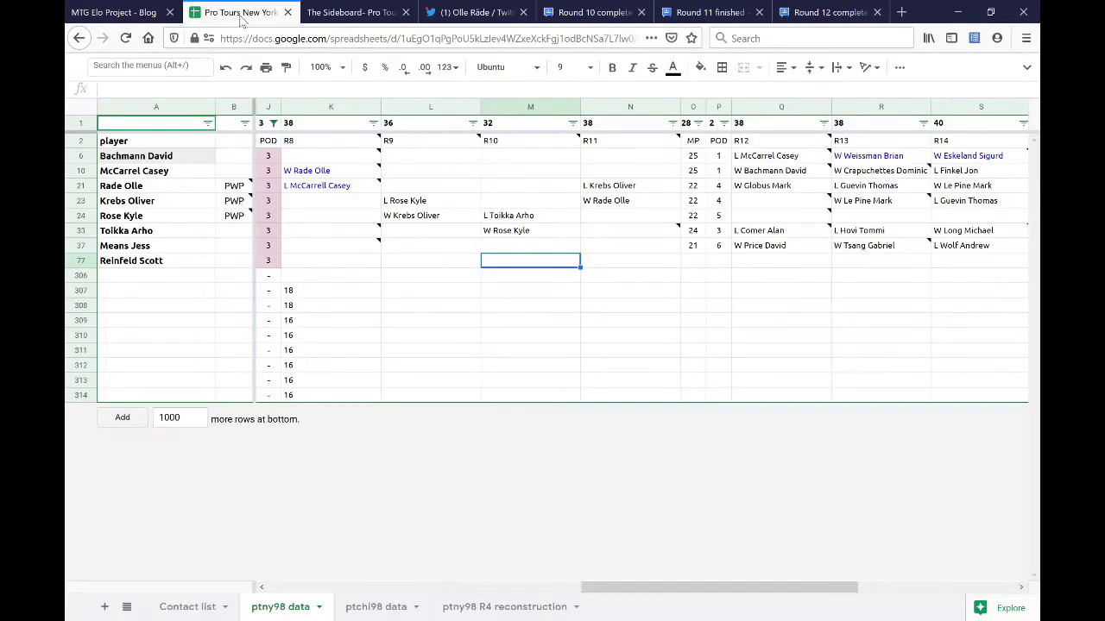
left_click(177, 173)
left_click_drag(78, 163, 93, 176)
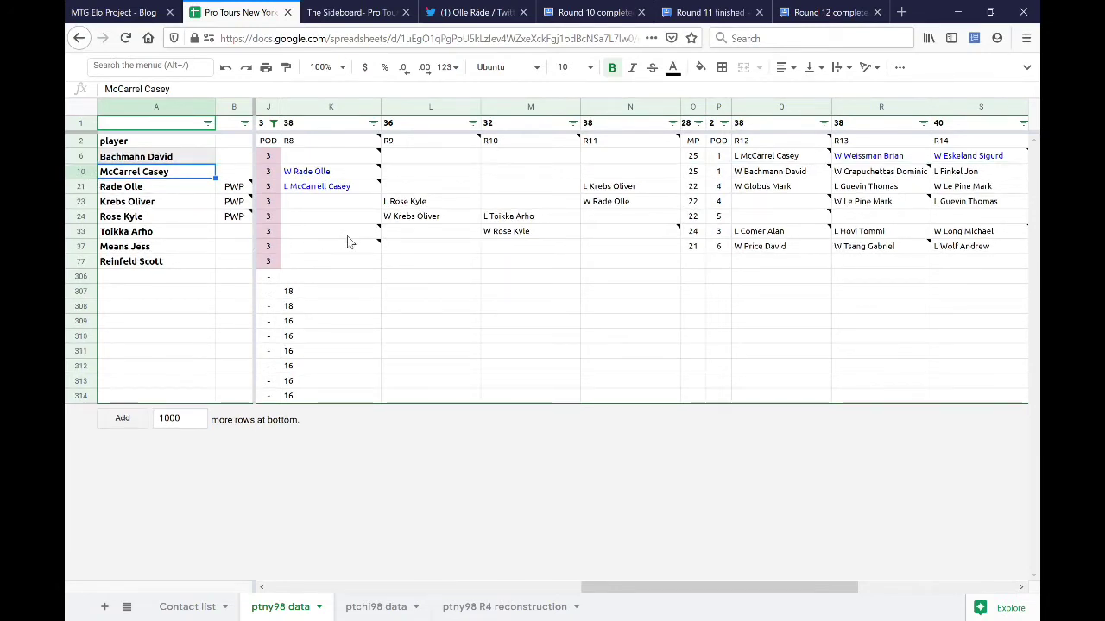
left_click(475, 12)
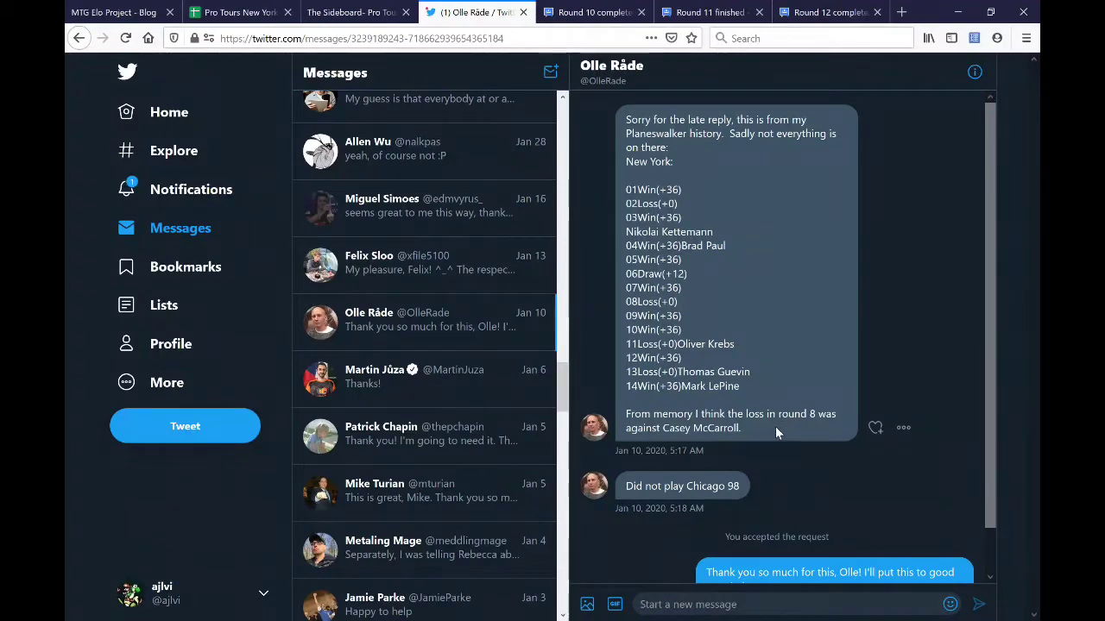
left_click(220, 13)
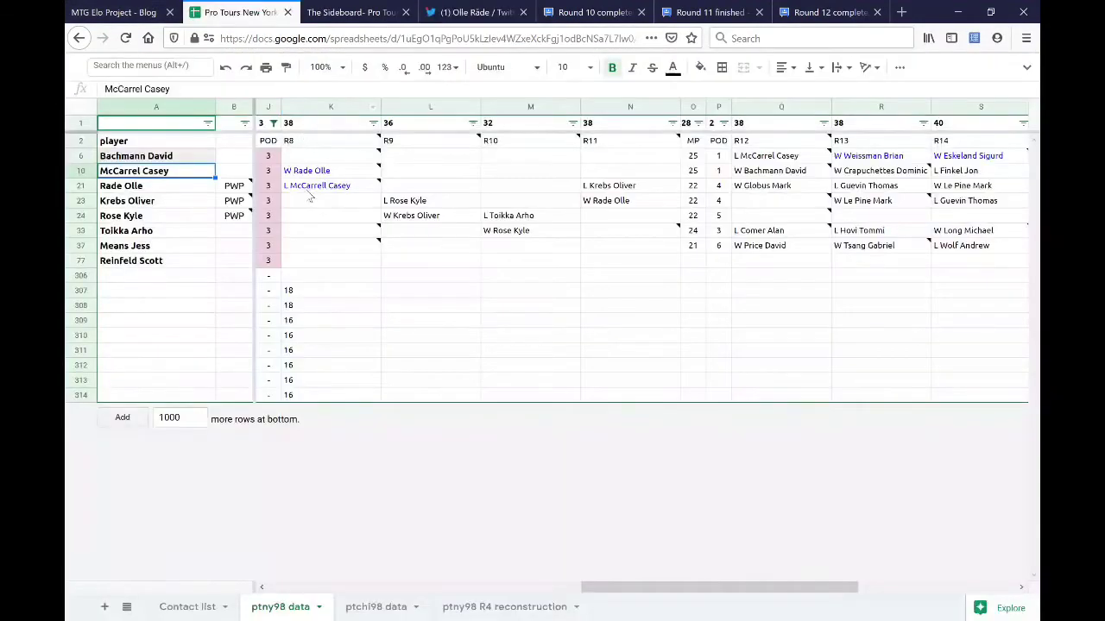
left_click(80, 200)
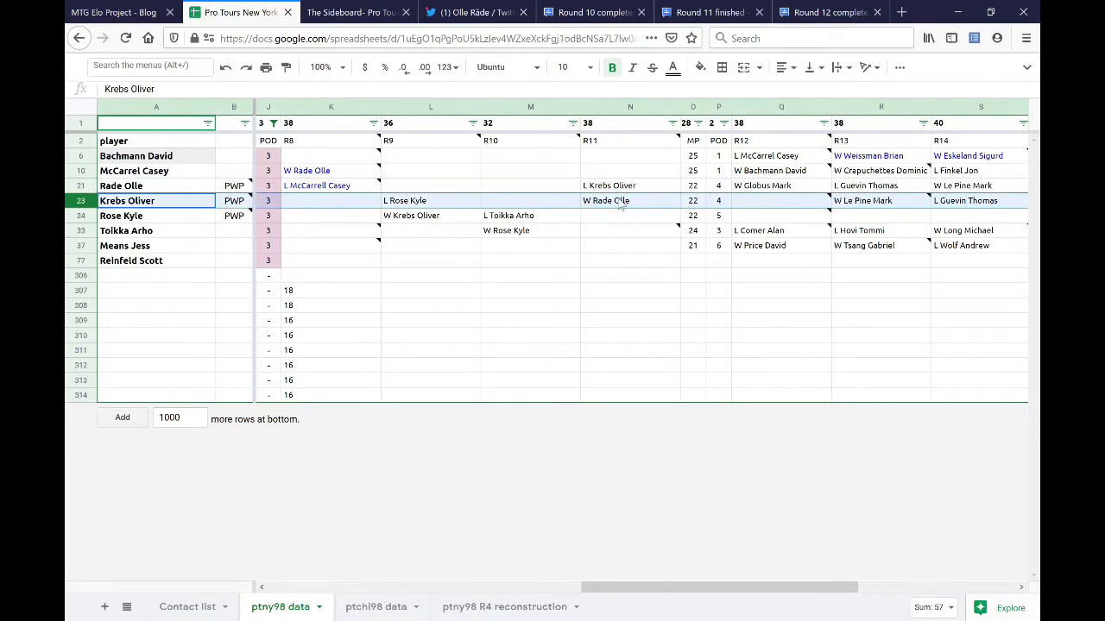
left_click(423, 221)
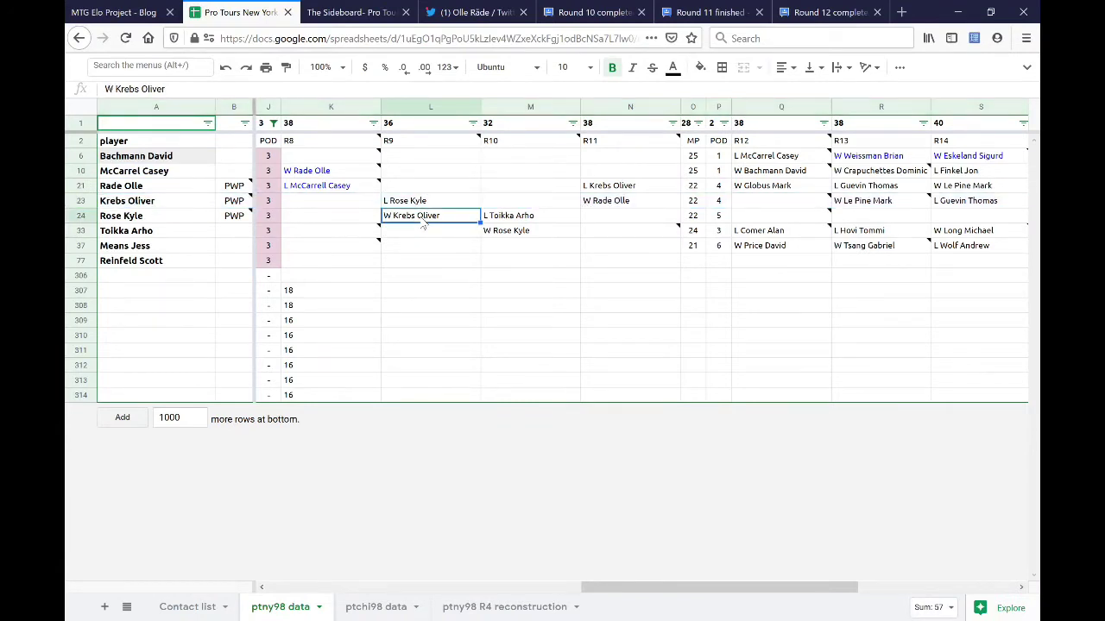
left_click(628, 189, "ctrl")
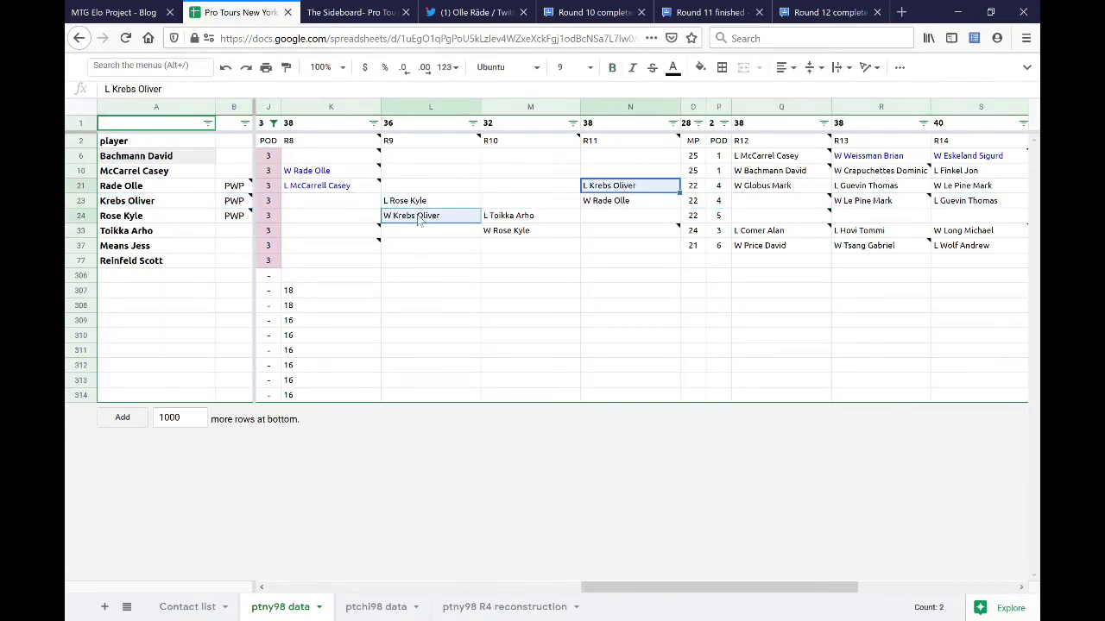
left_click_drag(80, 185, 79, 213)
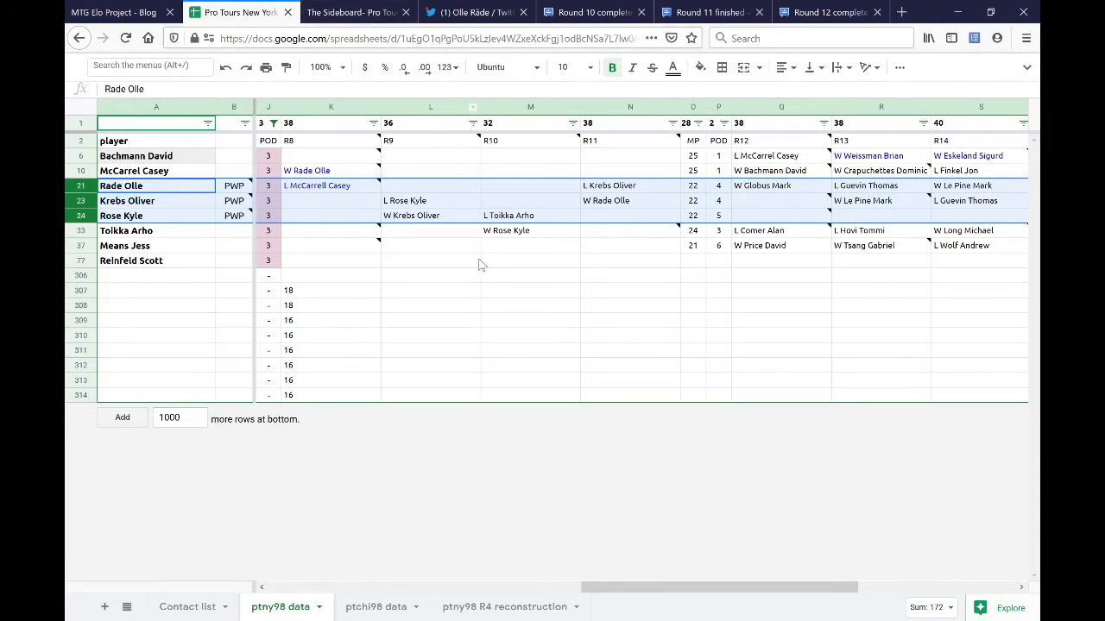
left_click(508, 247)
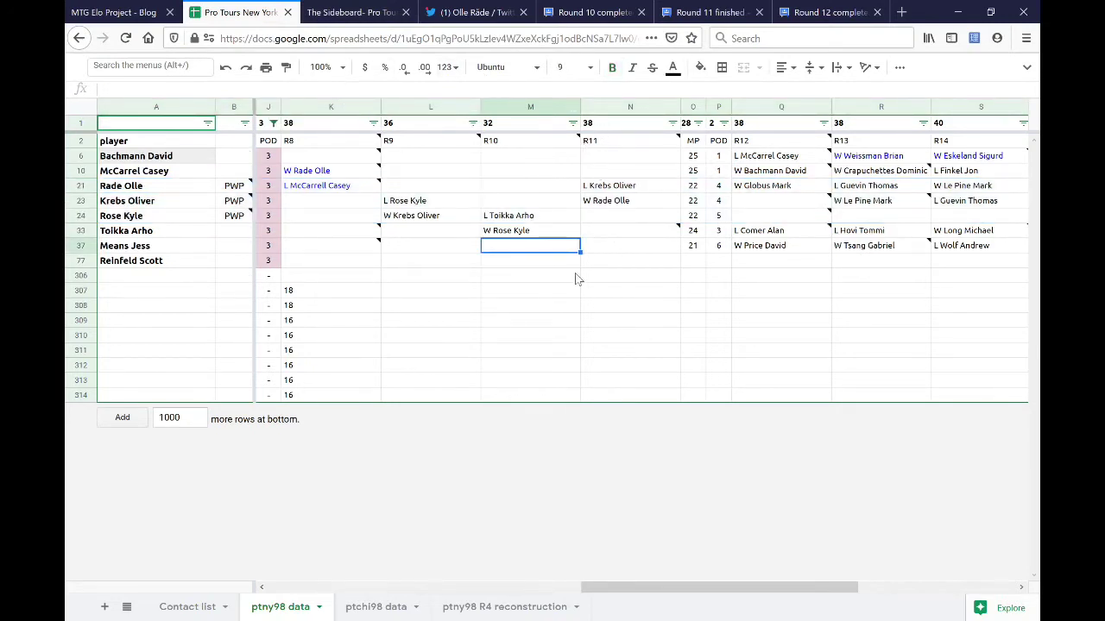
- Read through the Round 10 standings post
left_click(598, 18)
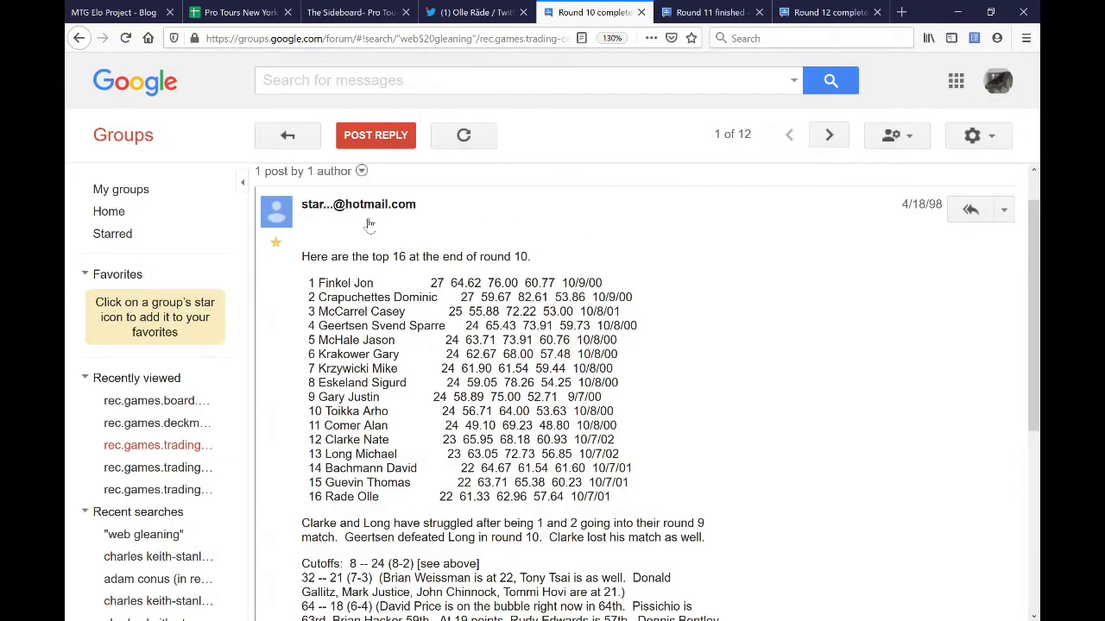
scroll(416, 284, "down", 4)
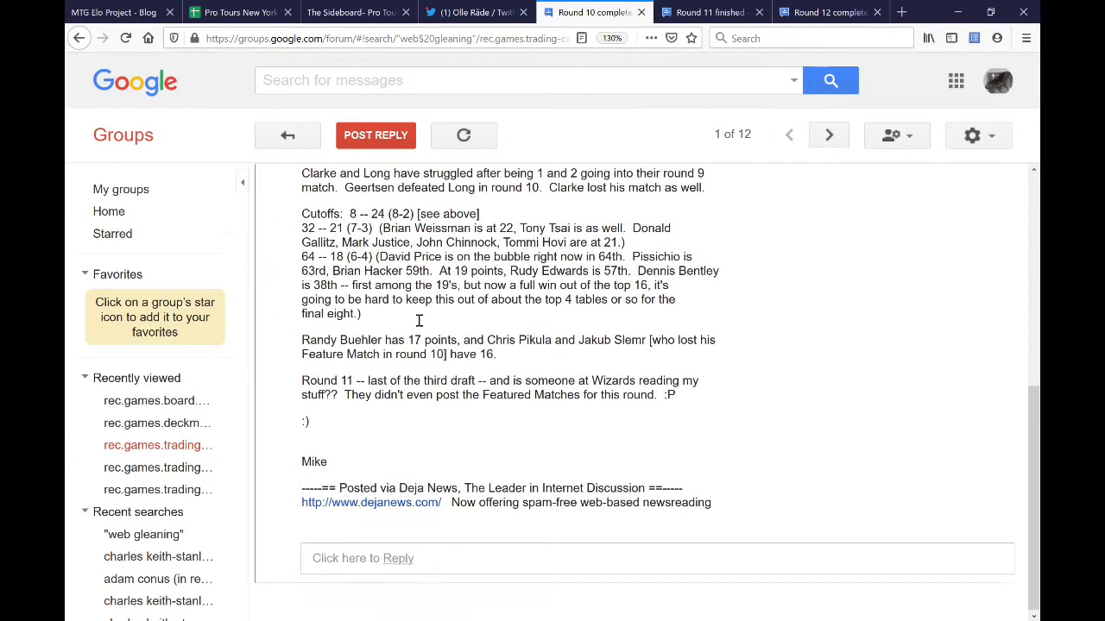
left_click_drag(326, 489, 303, 490)
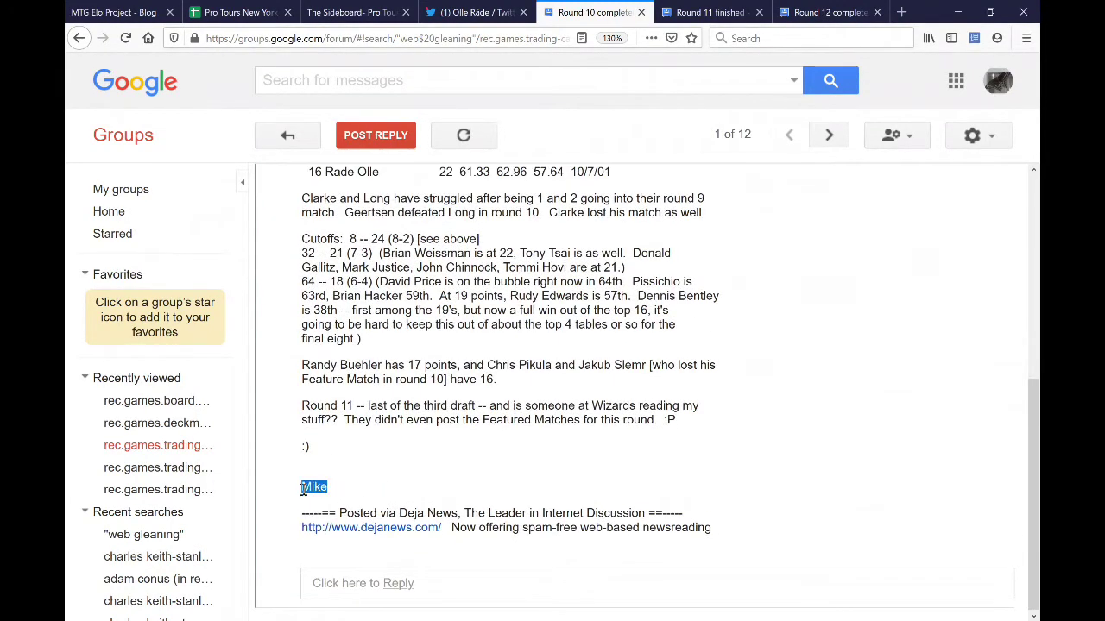
left_click(422, 496)
scroll(552, 410, "up", 4)
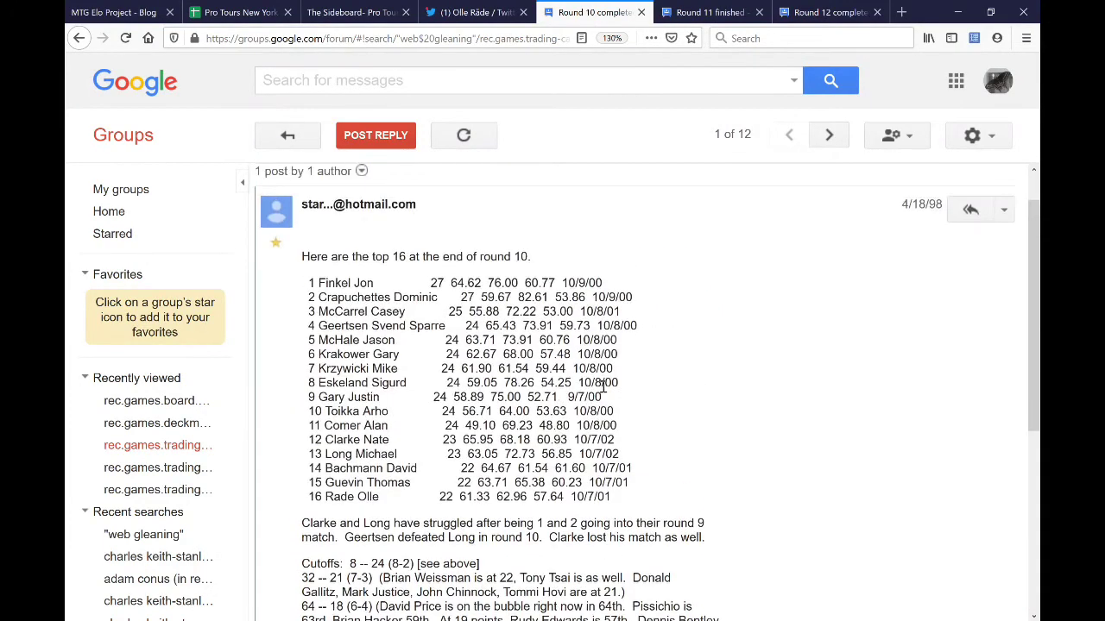
scroll(604, 388, "down", 1)
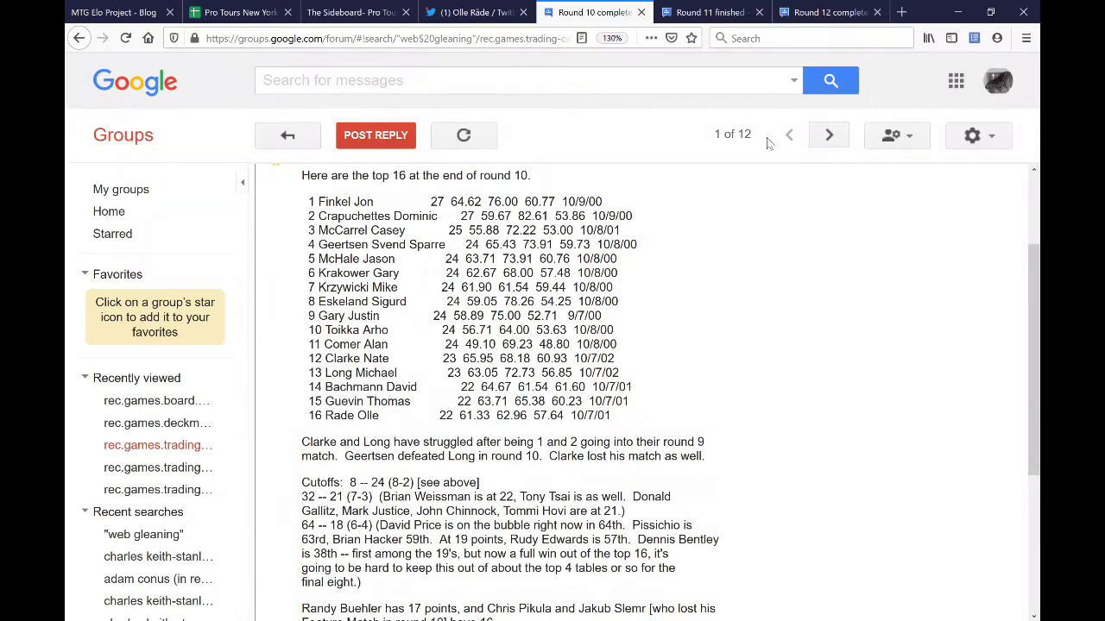
- Read through the Round 12 standings post
left_click(809, 16)
scroll(708, 298, "down", 1)
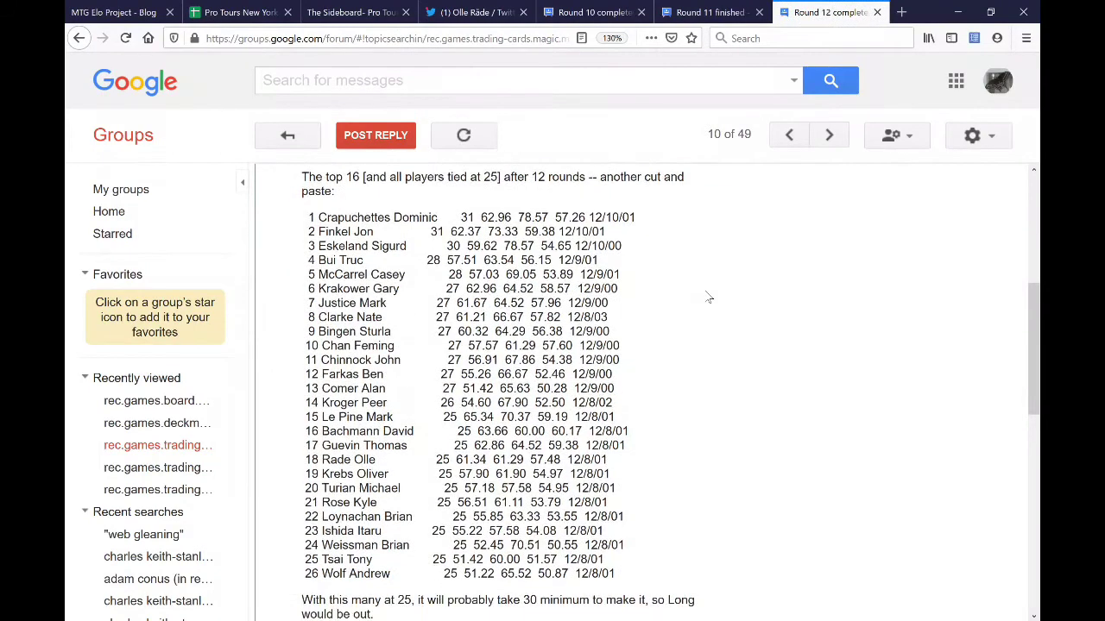
scroll(708, 298, "down", 1)
scroll(708, 296, "up", 1)
left_click_drag(503, 195, 326, 197)
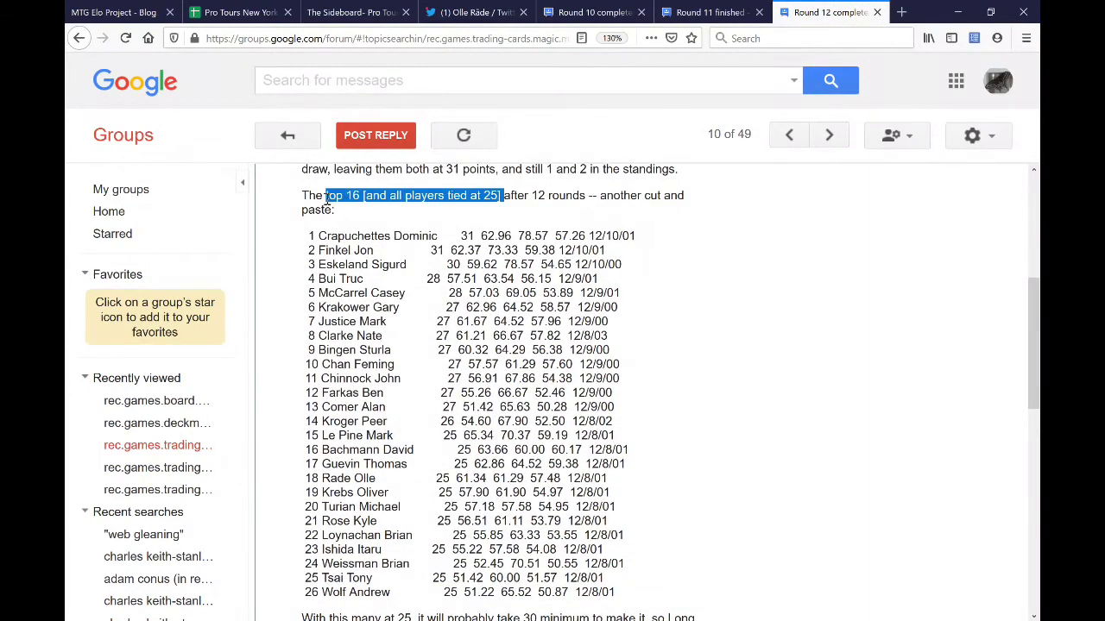
left_click(343, 201)
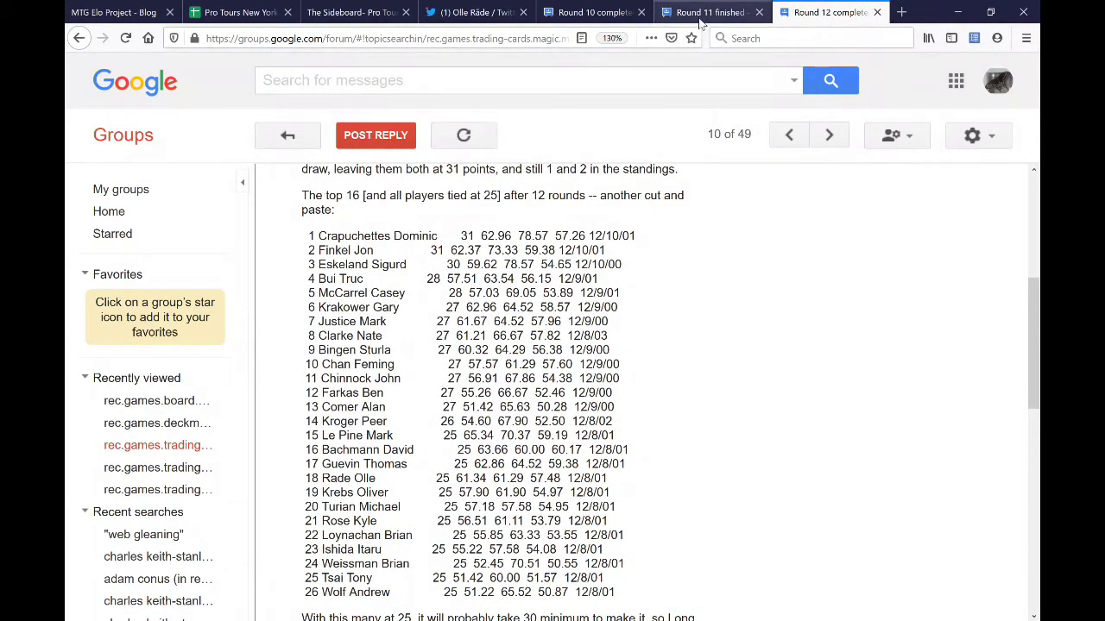
- In the Round 11 finished post, highlight the paragraph about the 8th-place break at 25 points
key("ctrl+Page_Up")
scroll(724, 296, "up", 5)
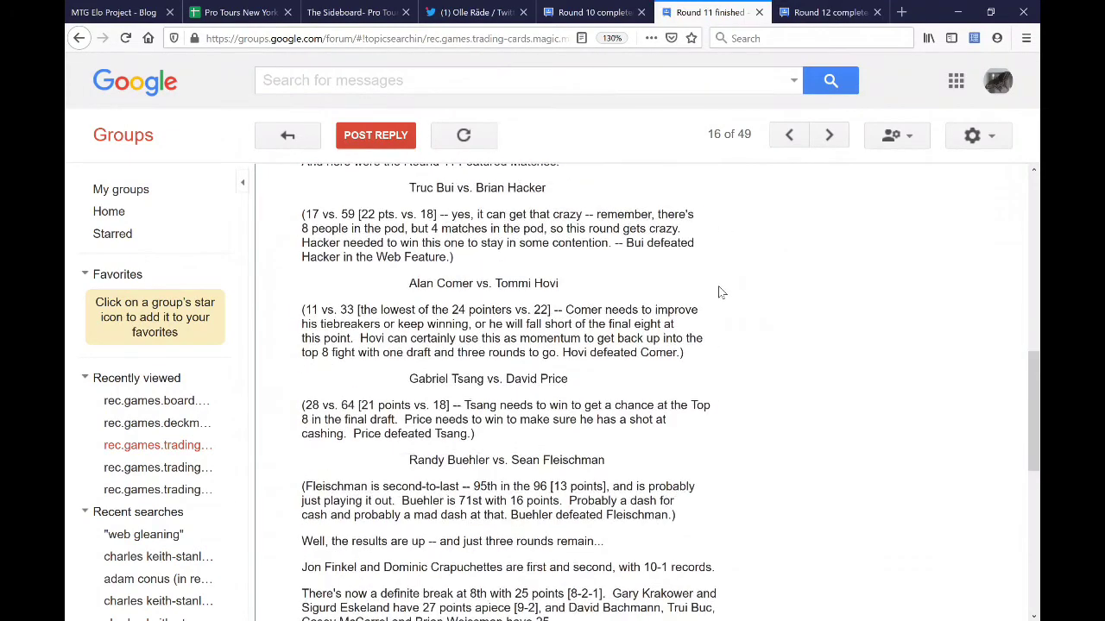
scroll(723, 296, "up", 3)
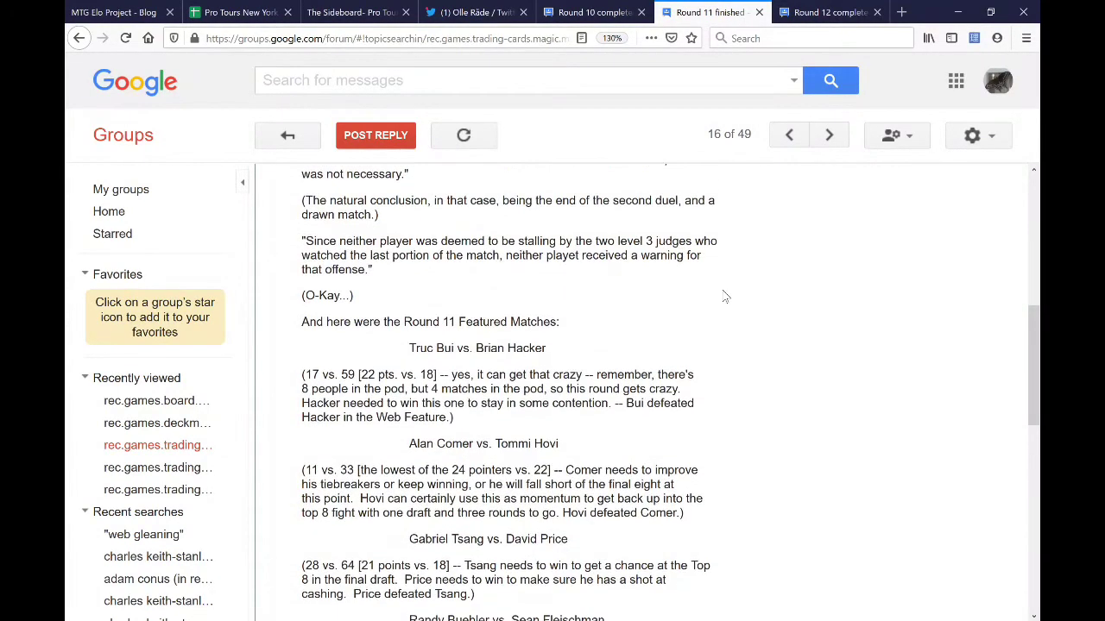
scroll(723, 296, "down", 3)
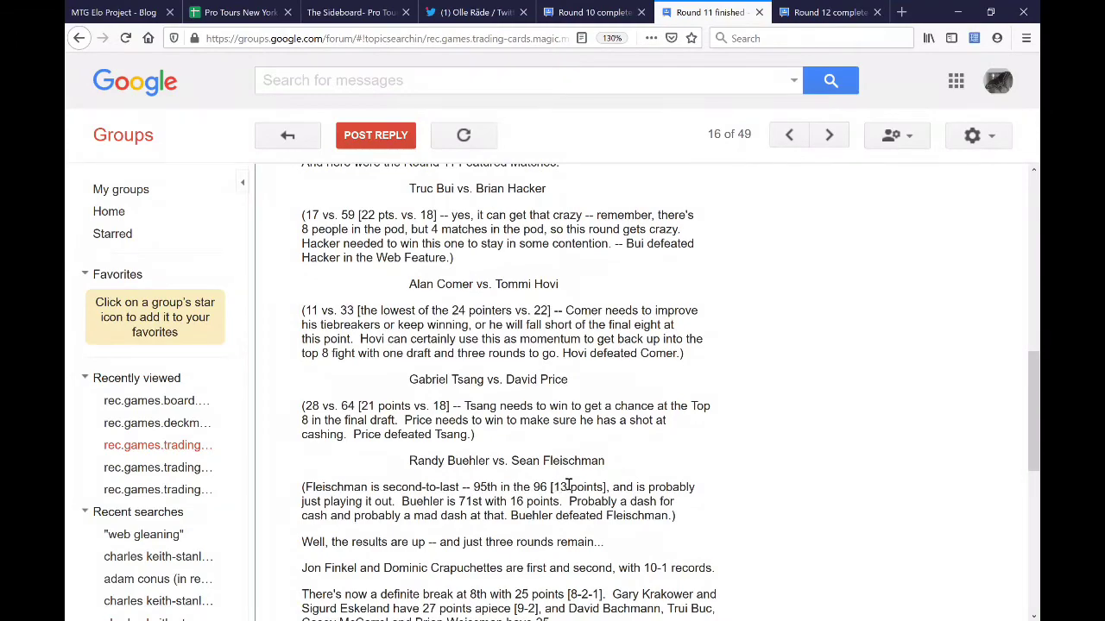
scroll(690, 466, "up", 7)
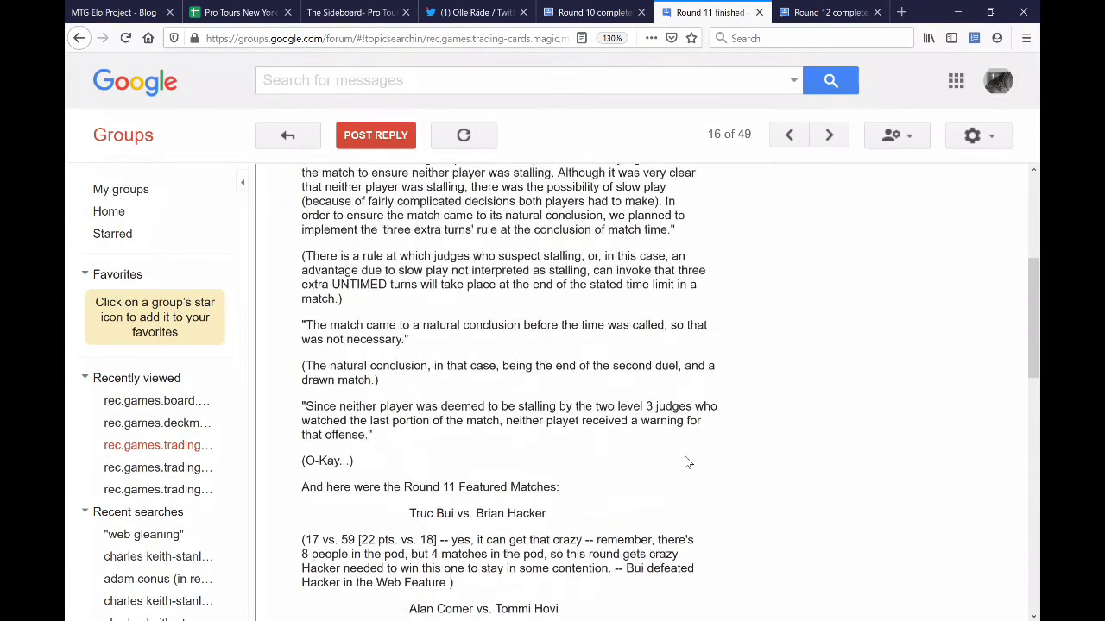
scroll(621, 461, "up", 3)
scroll(623, 460, "down", 9)
scroll(624, 458, "down", 6)
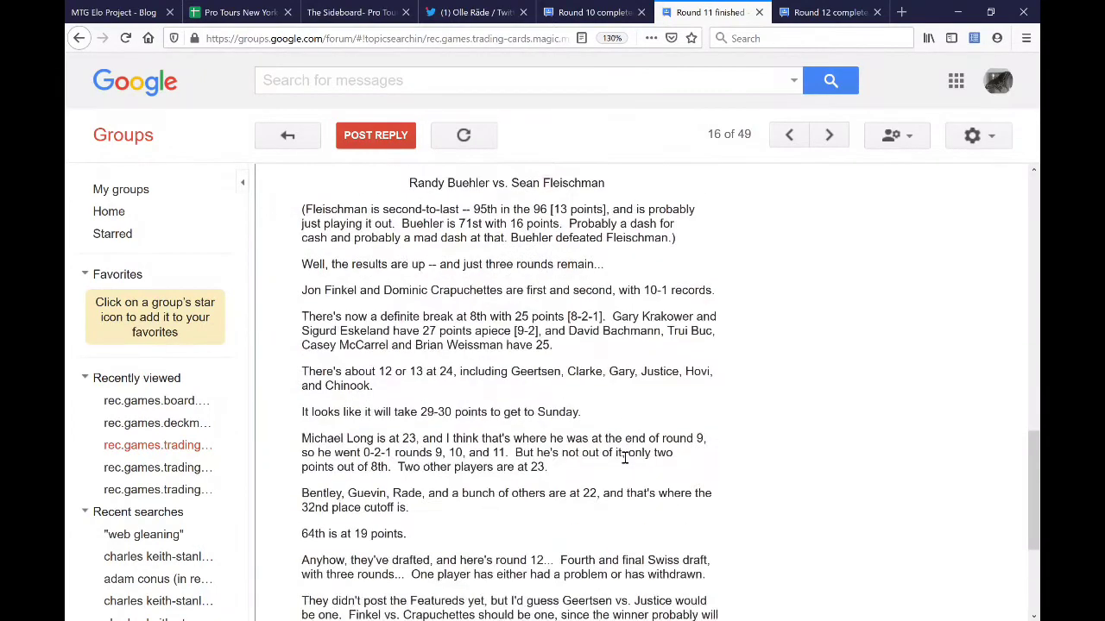
left_click_drag(553, 345, 608, 317)
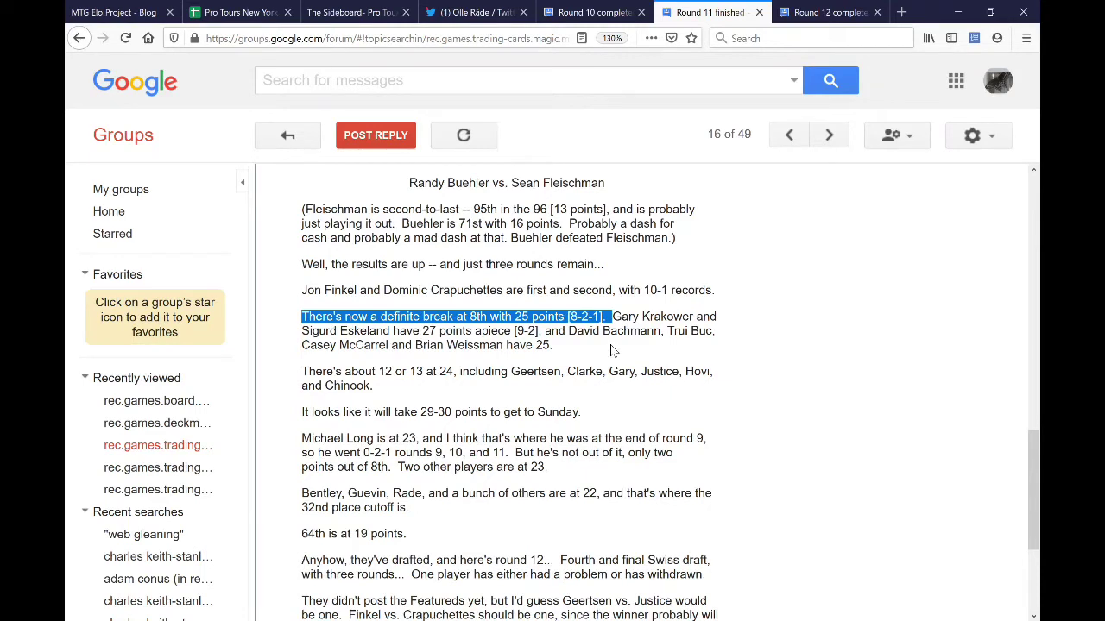
left_click(611, 349)
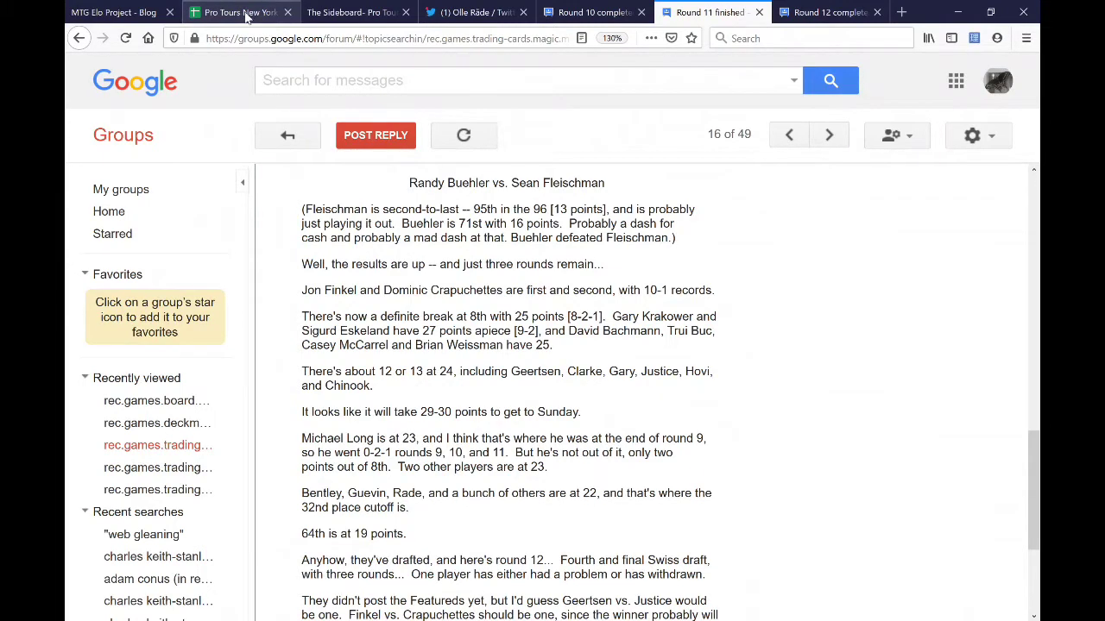
- Back in the Pro Tours New York sheet, view the notes on K6 and K21
left_click(240, 12)
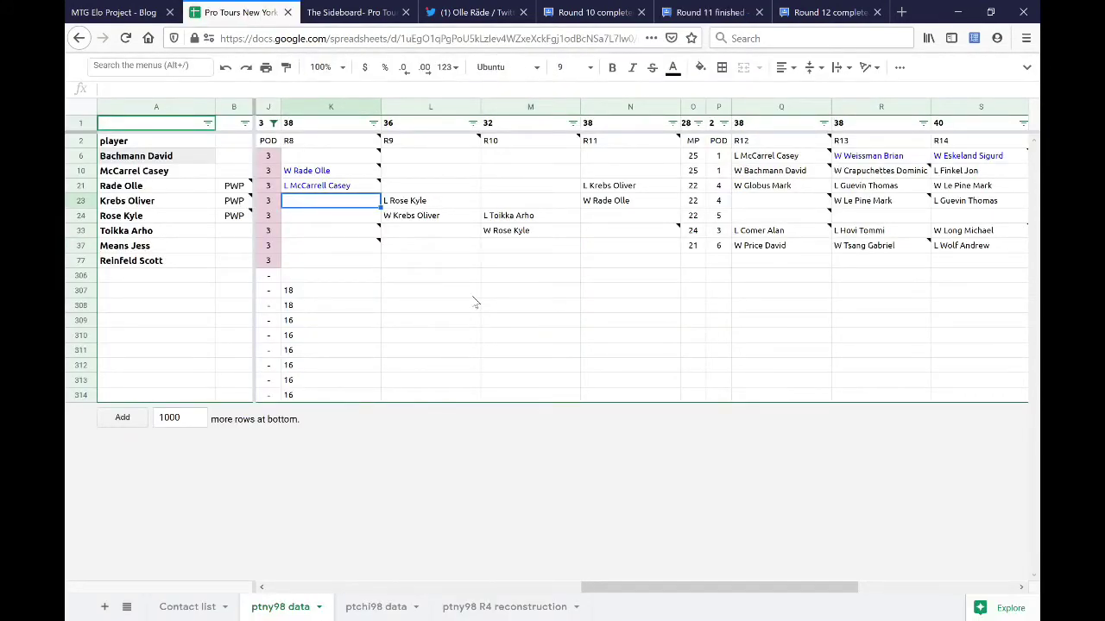
mouse_move(373, 154)
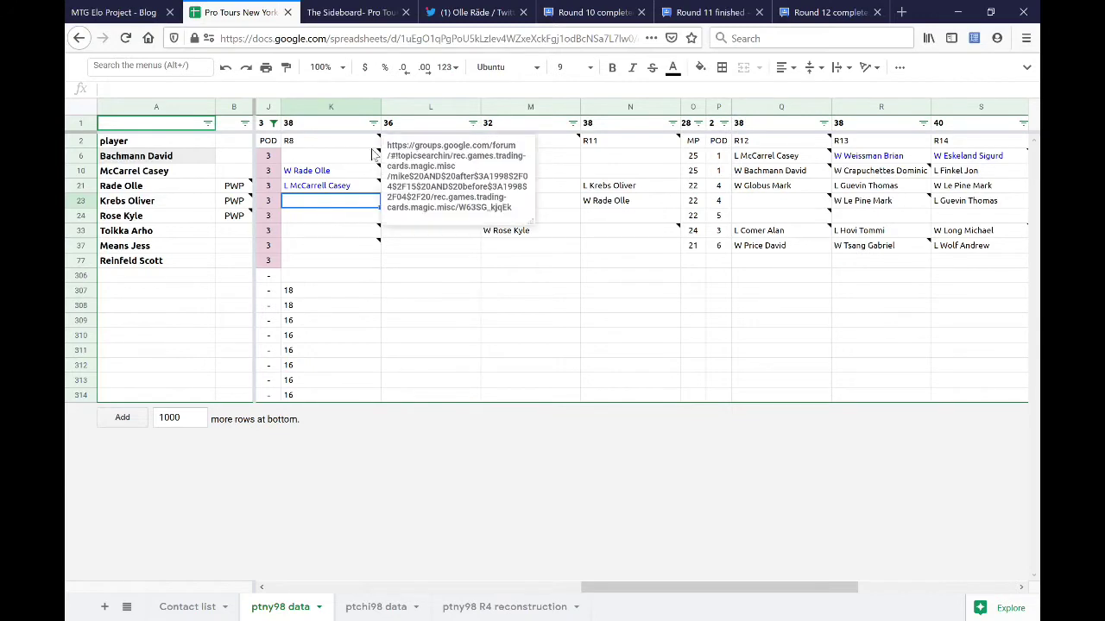
mouse_move(363, 181)
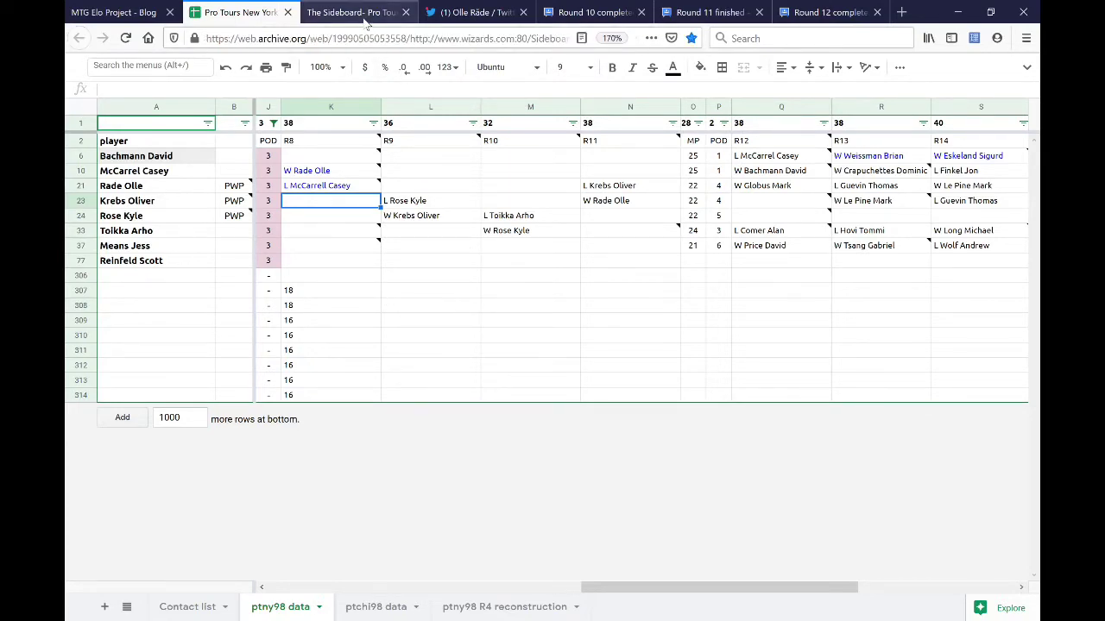
- Show the archived Sideboard R7STAND.html round 7 standings page
left_click(366, 21)
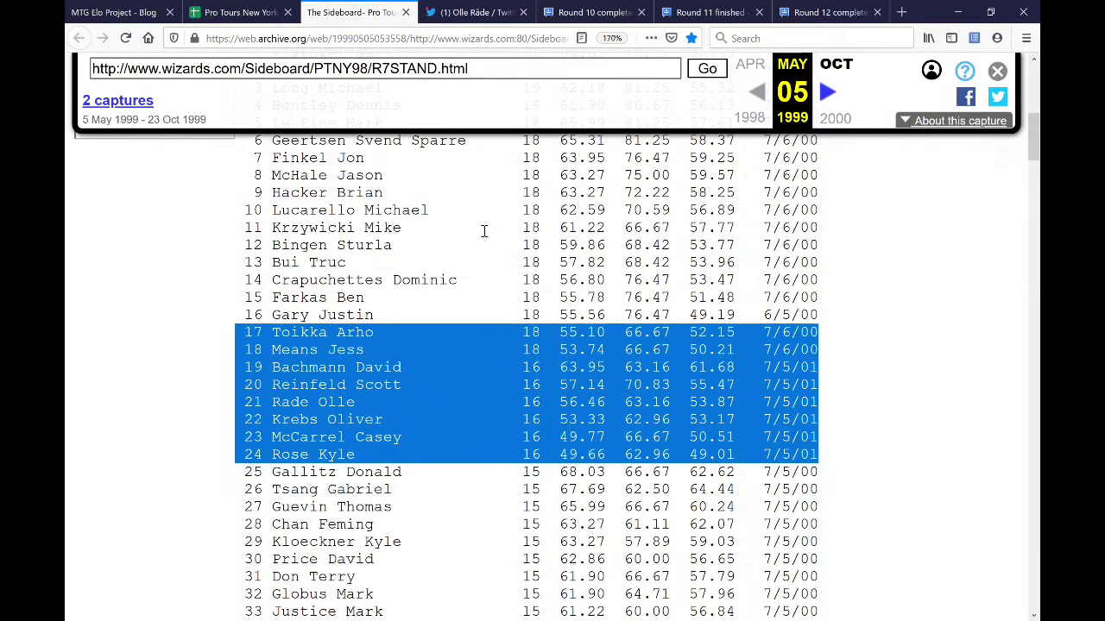
- Enter reciprocal R8 'vs.' pairings in K33 and K37, each naming the other row's player
left_click(247, 17)
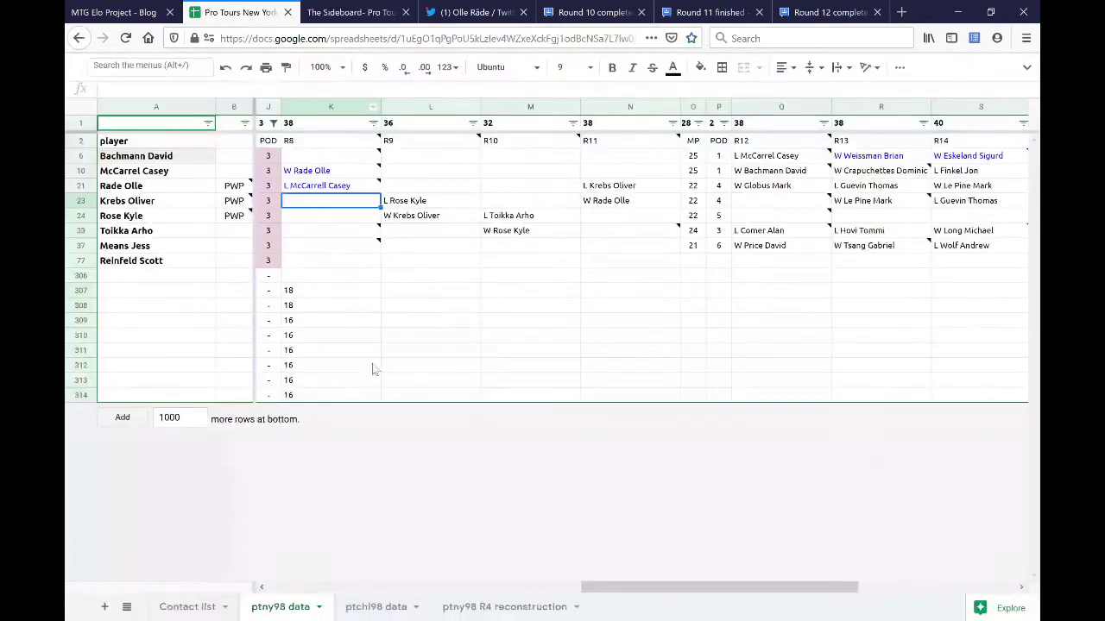
left_click_drag(328, 291, 328, 395)
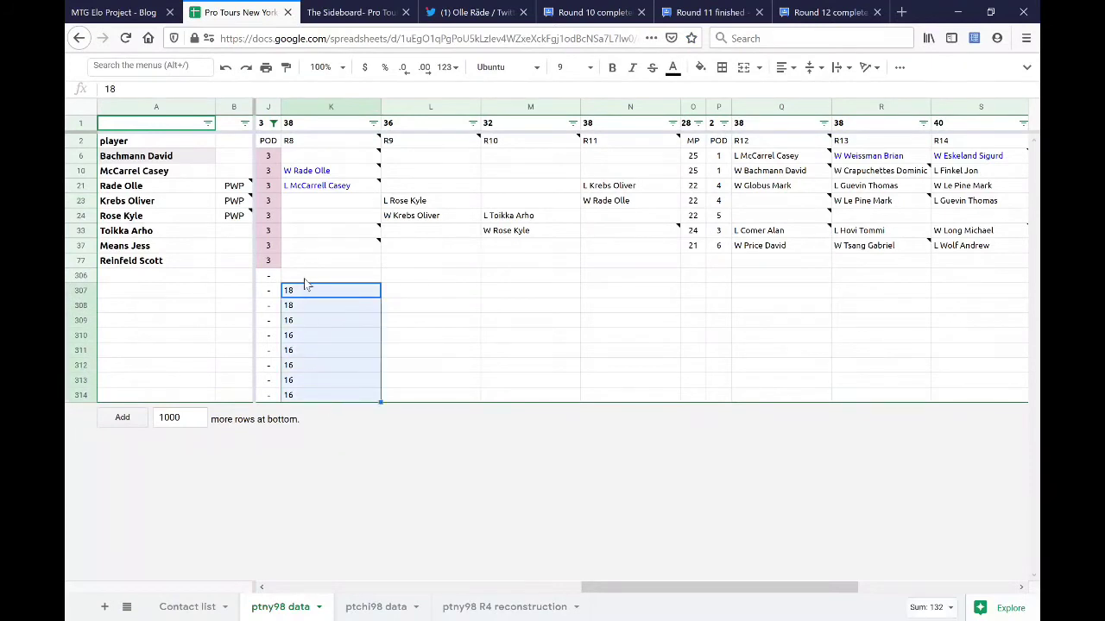
left_click(348, 231)
type("vs. Jess")
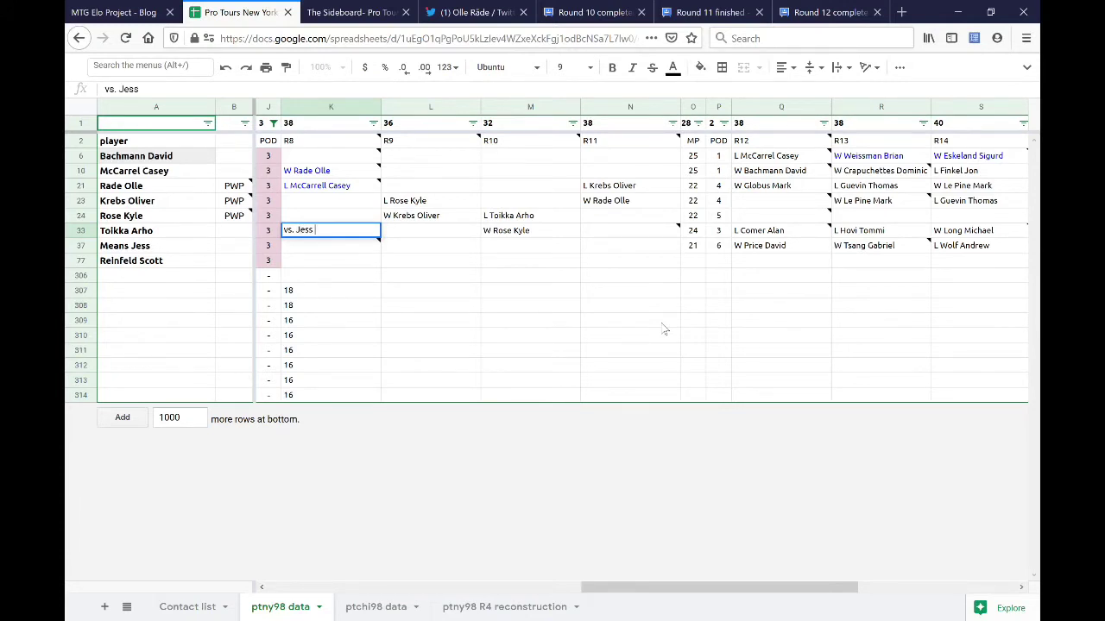
key("BackSpace")
key("BackSpace")
key("BackSpace")
key("BackSpace")
type("Means Jess")
key("Return")
type("vs.")
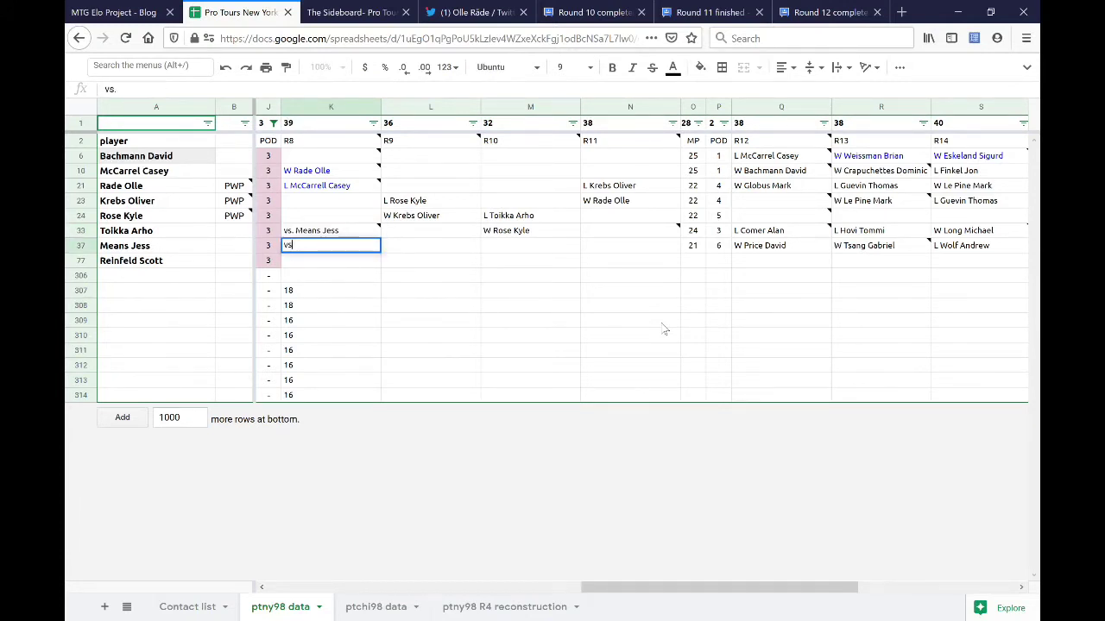
key("BackSpace")
type("Toikka Arho")
key("Return")
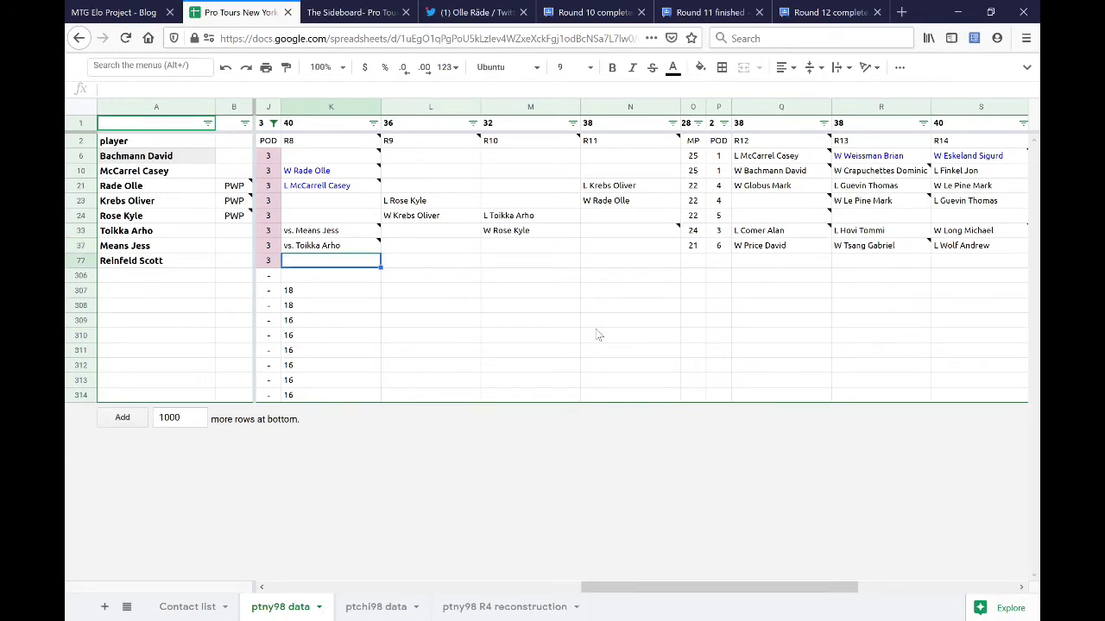
left_click(347, 205)
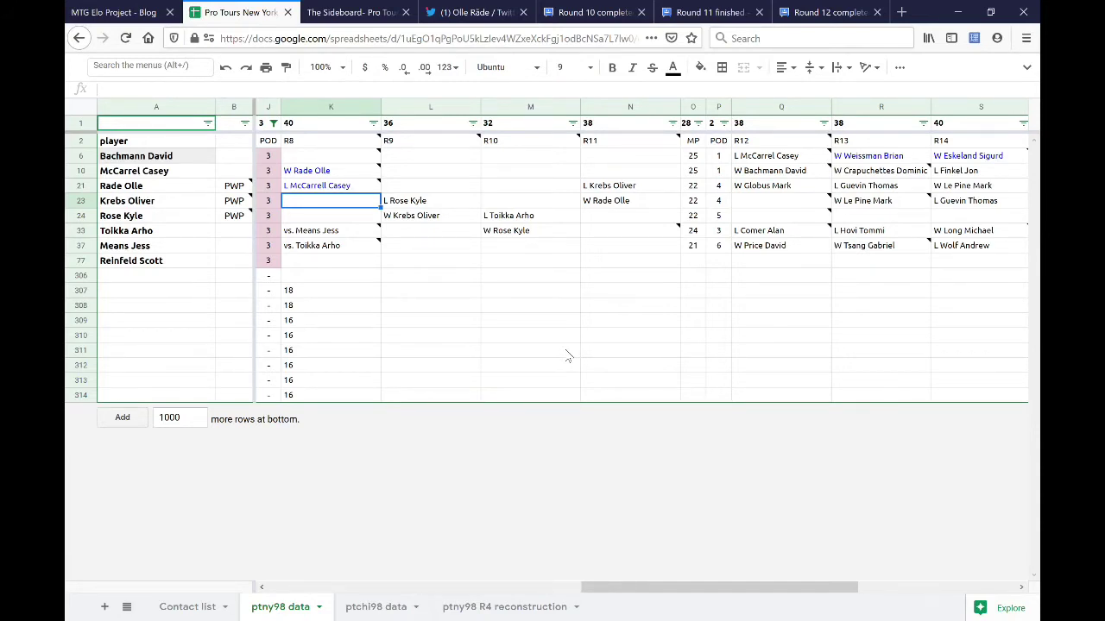
- Enter an L in K23 and wins 'W' in L21, M21 and M23
type("L")
key("Return")
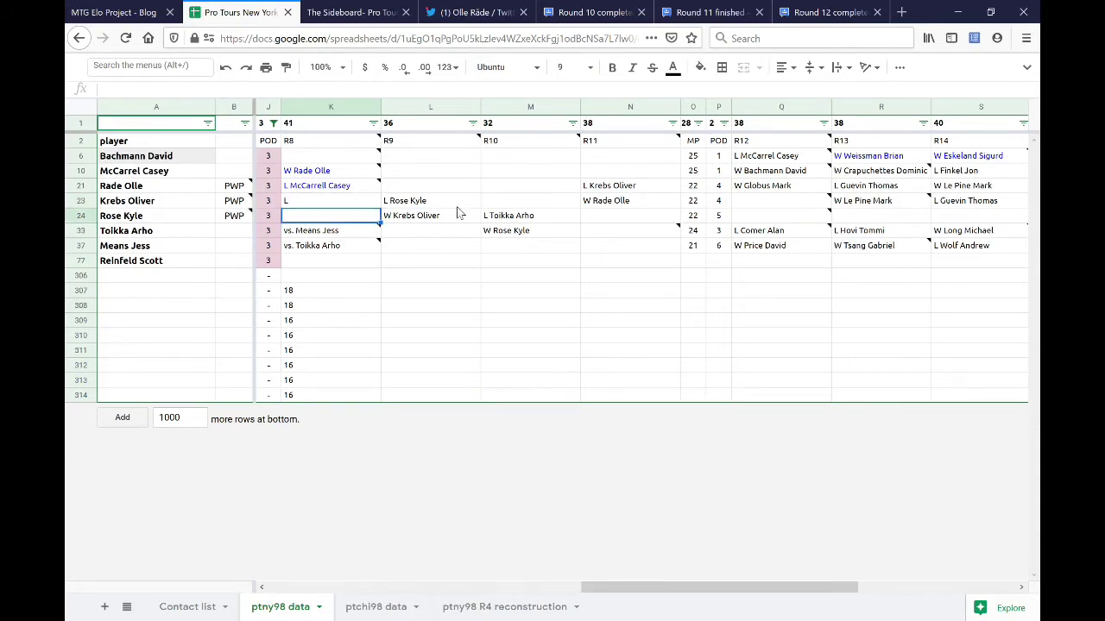
mouse_move(241, 185)
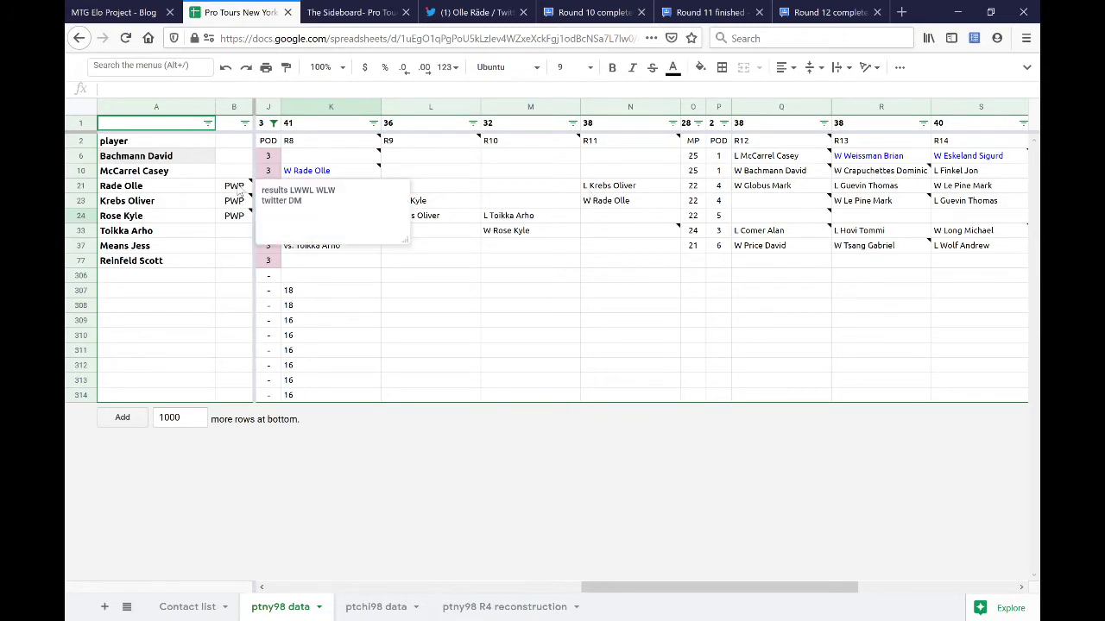
left_click(432, 184)
type("W")
key("Tab")
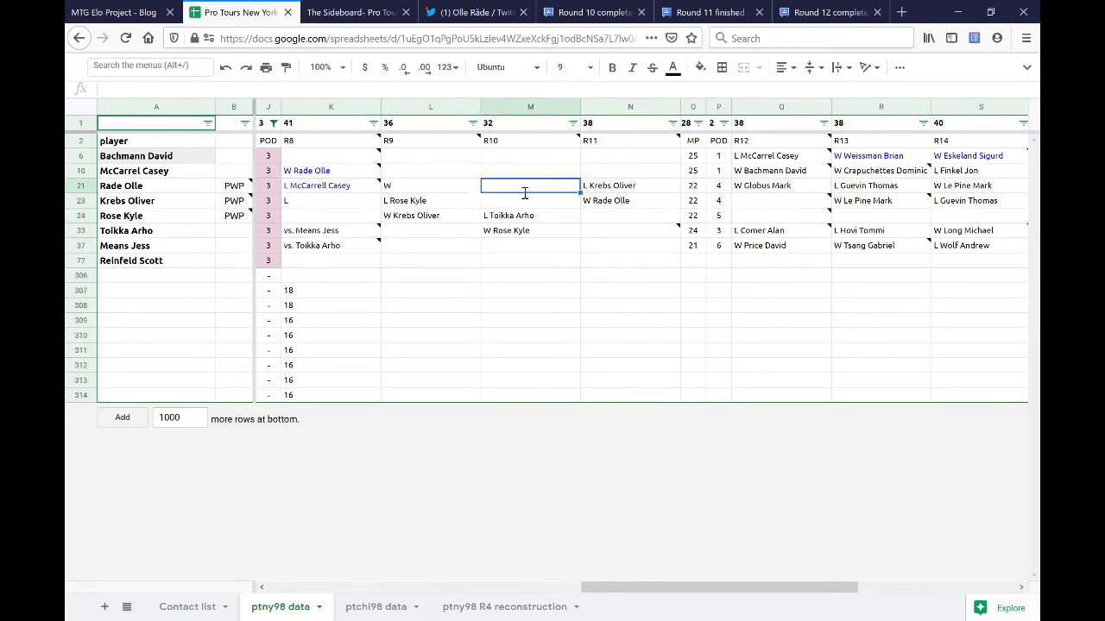
type("W")
key("Down")
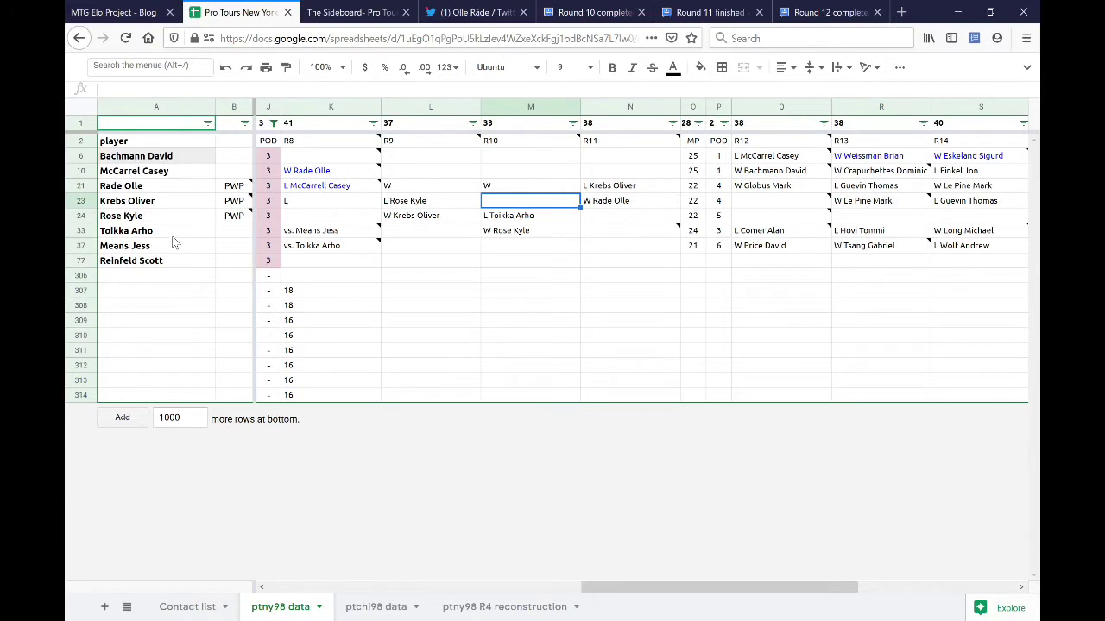
type("W")
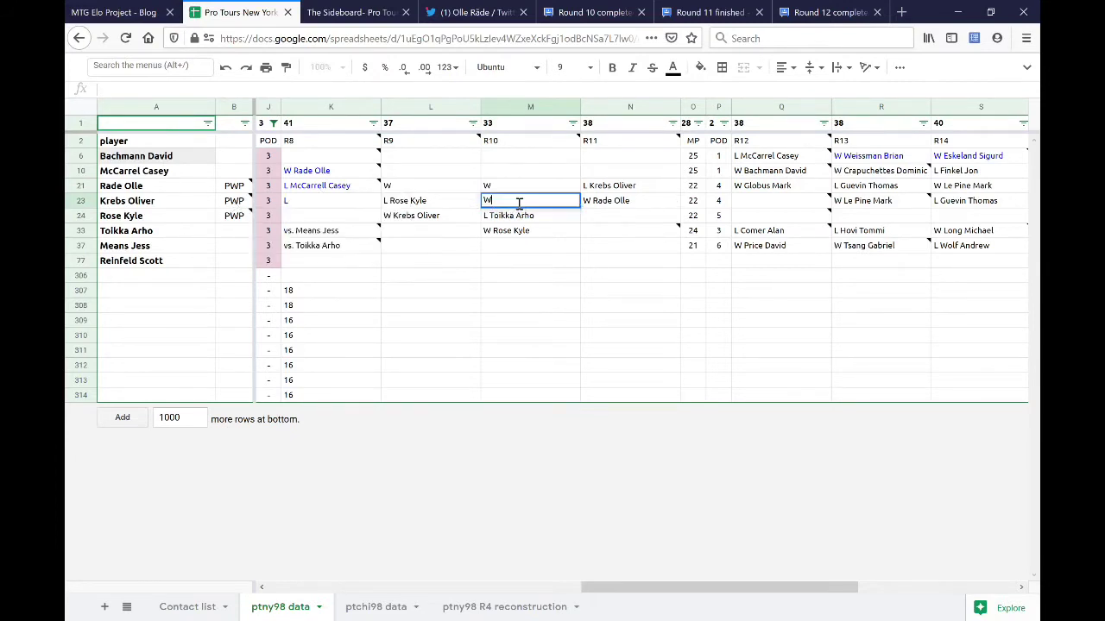
mouse_move(232, 222)
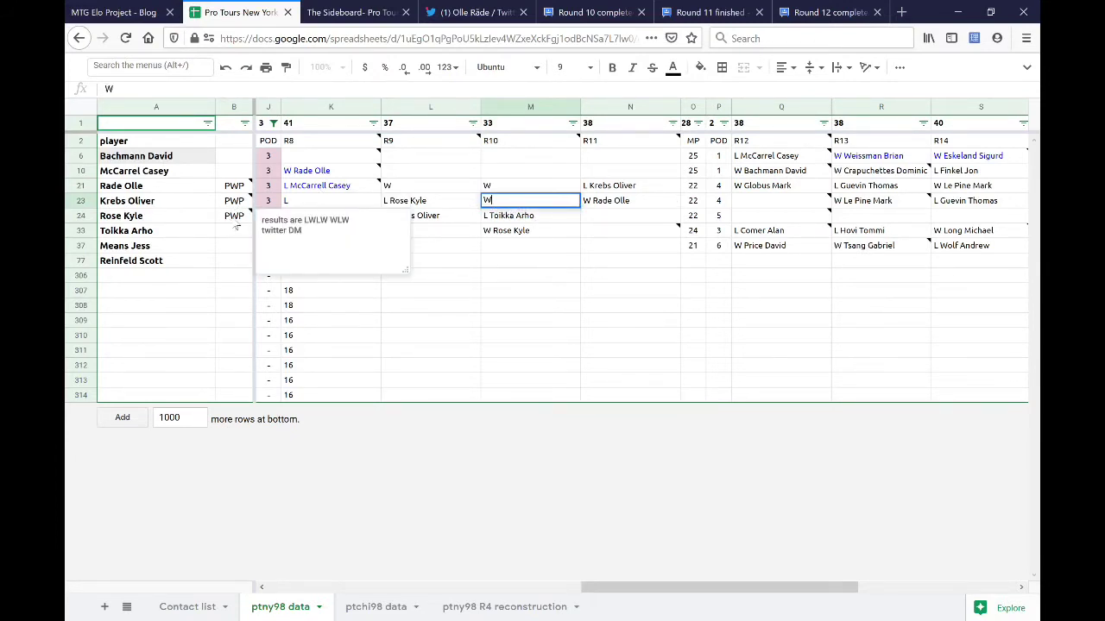
left_click(328, 231)
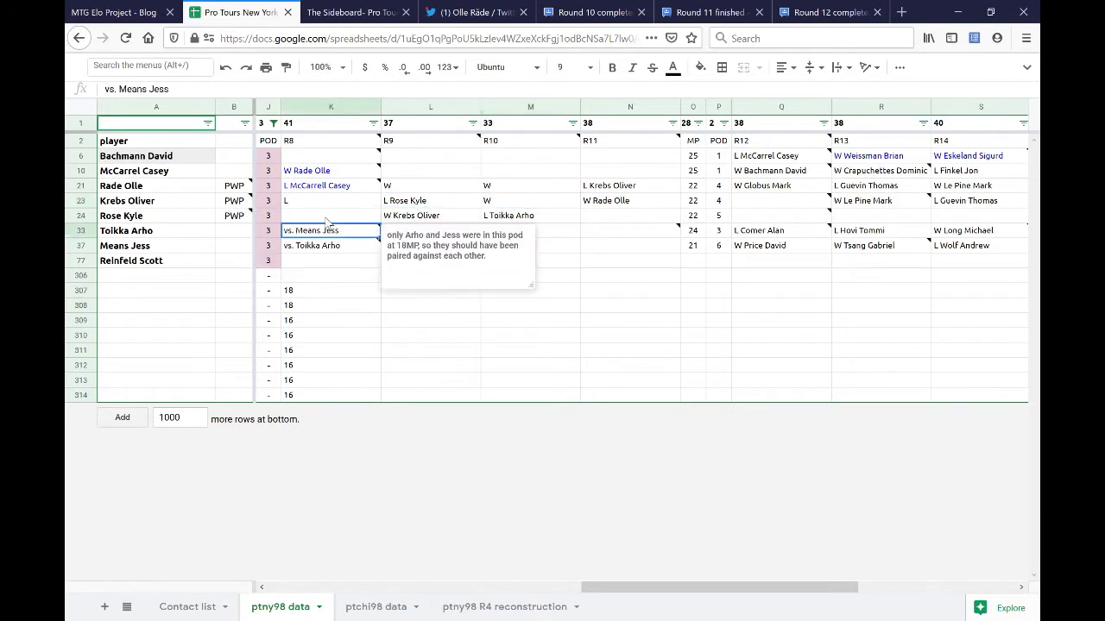
- Record the R8 loss 'L' in K24 and the R11 win 'W' in N24
left_click(343, 217)
type("L")
left_click(586, 224)
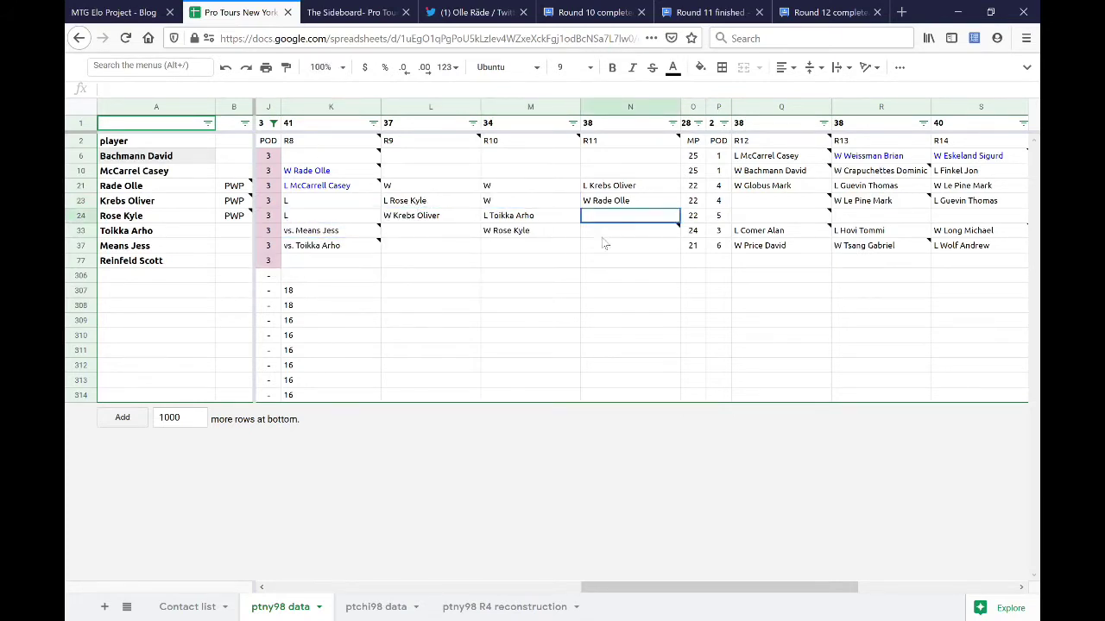
type("W")
left_click(457, 248)
left_click(412, 263)
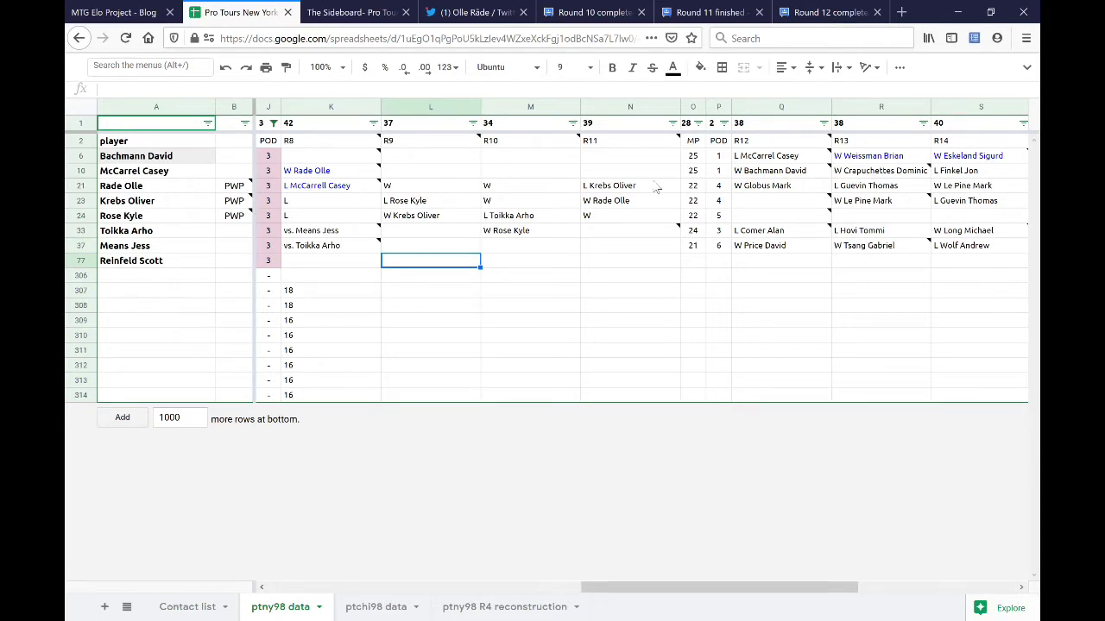
left_click(83, 156)
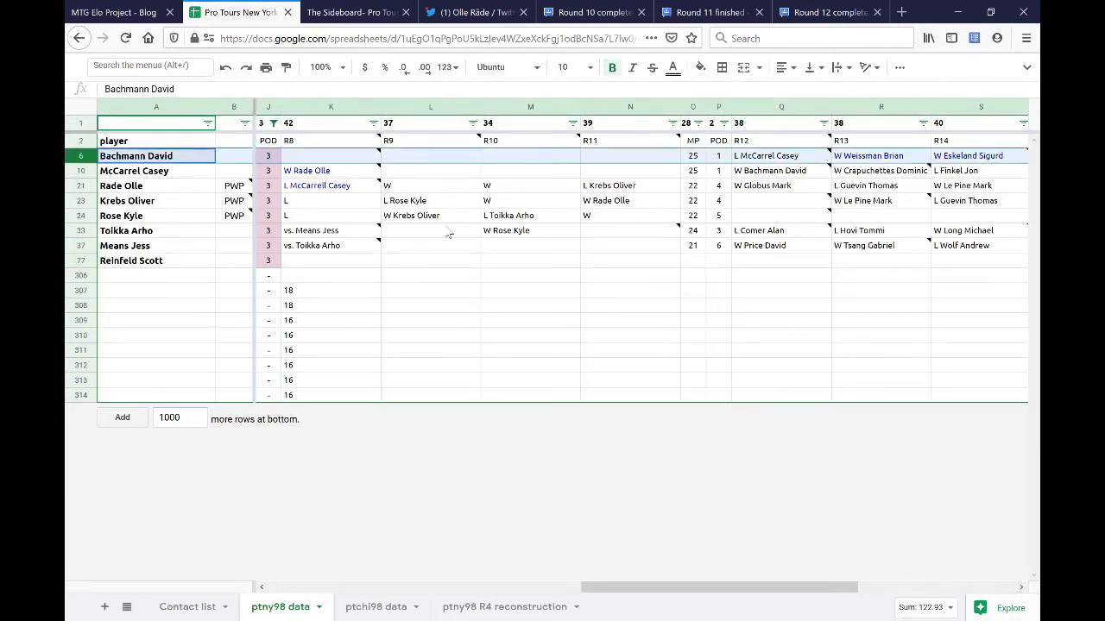
left_click(457, 159)
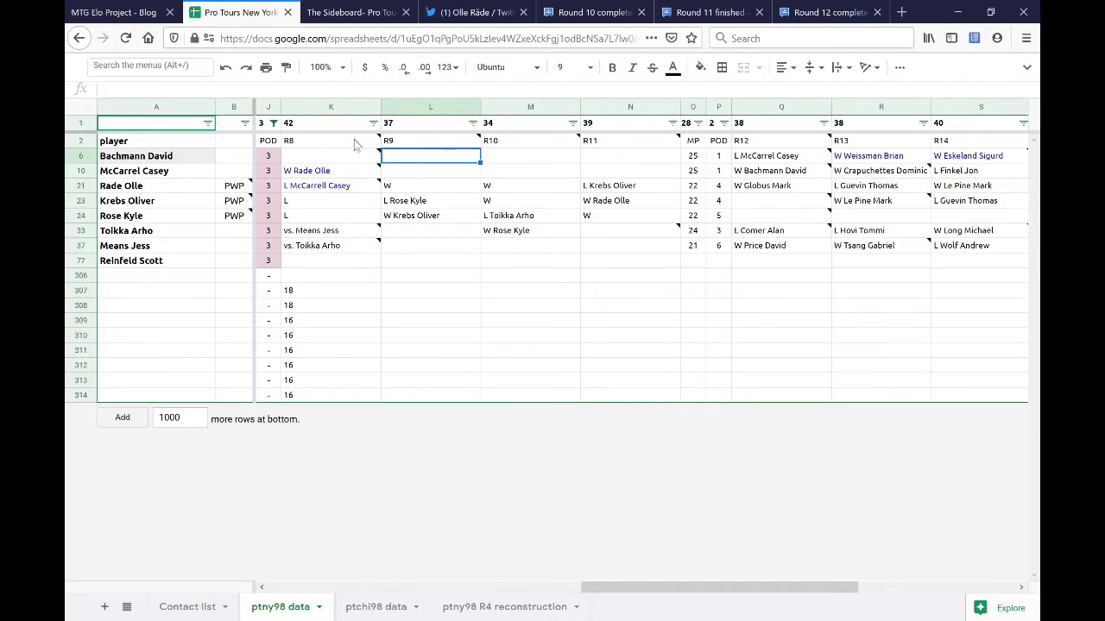
- Review the R8 column's entries from K21 through K33
left_click(332, 107)
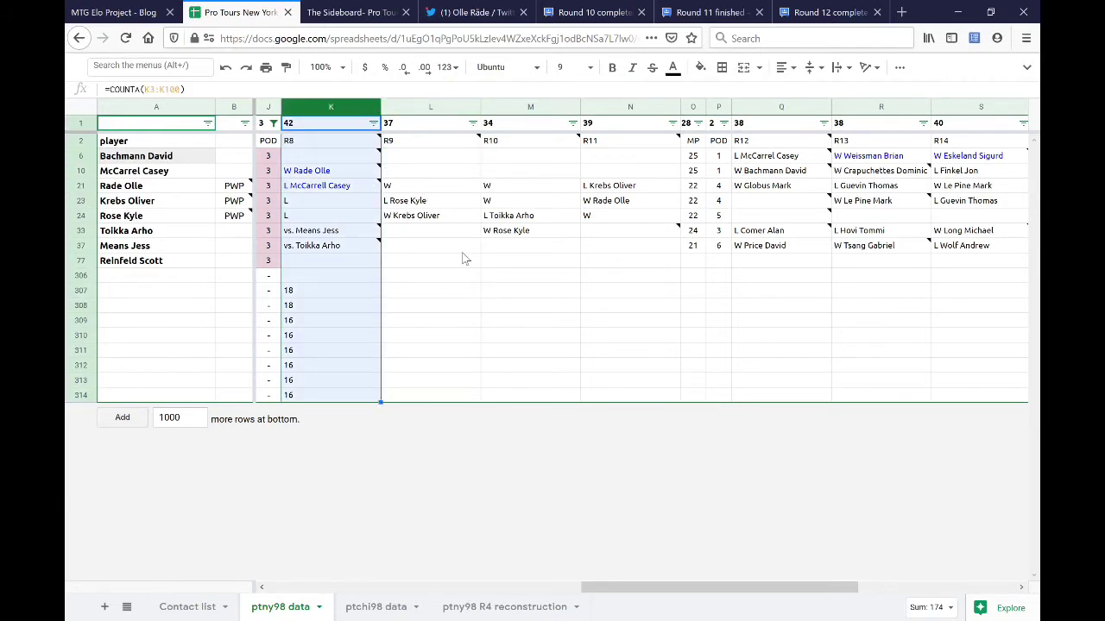
left_click(343, 188)
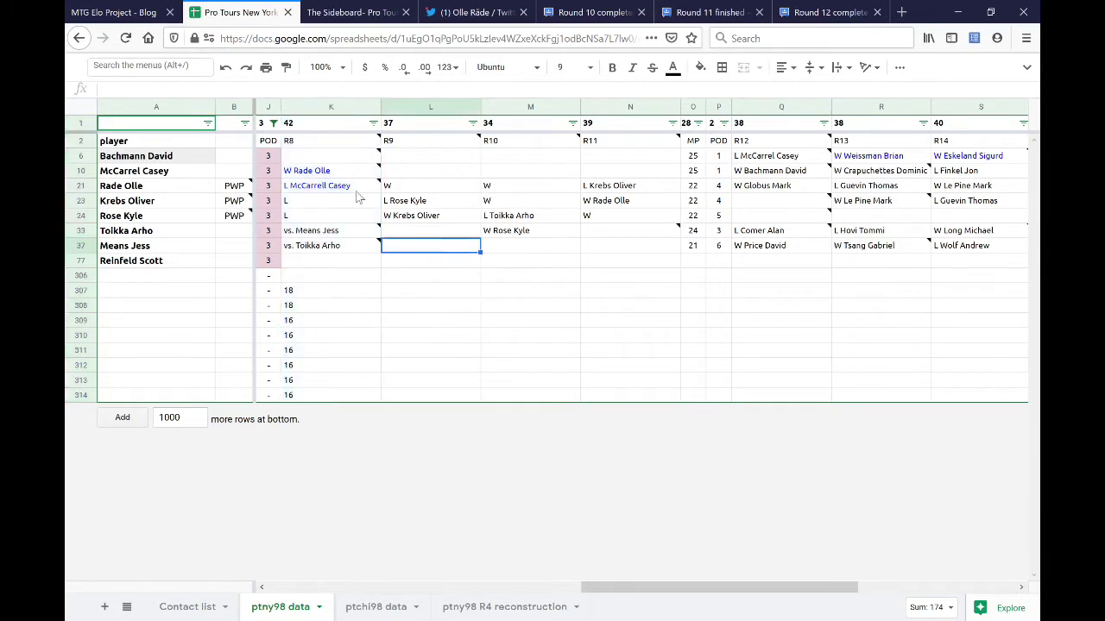
left_click_drag(344, 188, 340, 250)
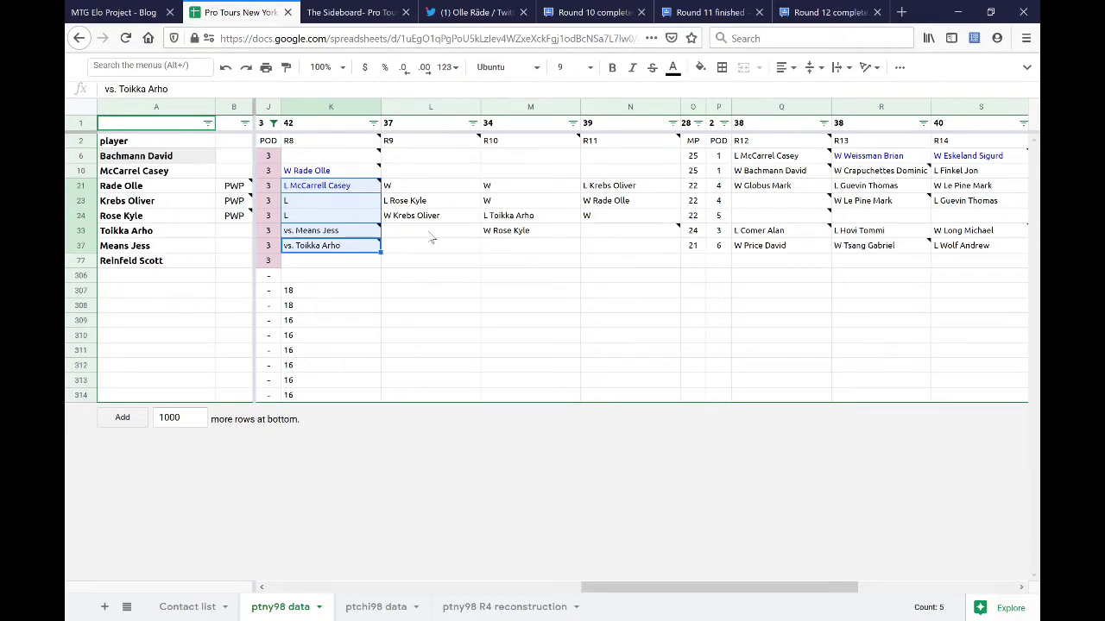
- Enter round 8 wins 'W' in K6 and K77
left_click(334, 157)
type("W")
left_click(334, 263)
type("W")
left_click(432, 259)
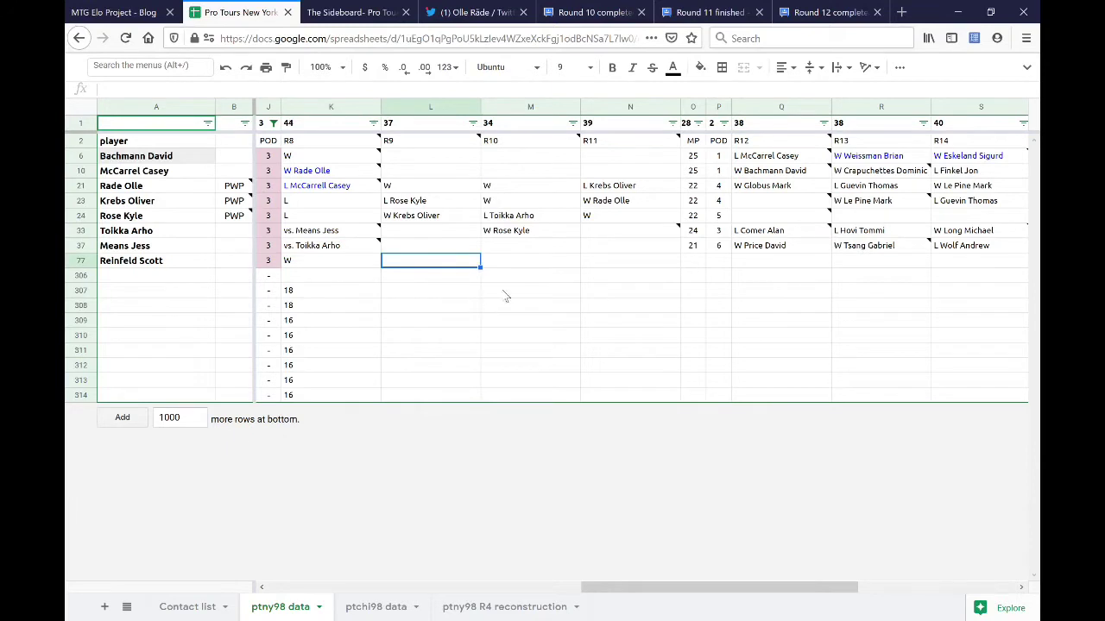
left_click(530, 265)
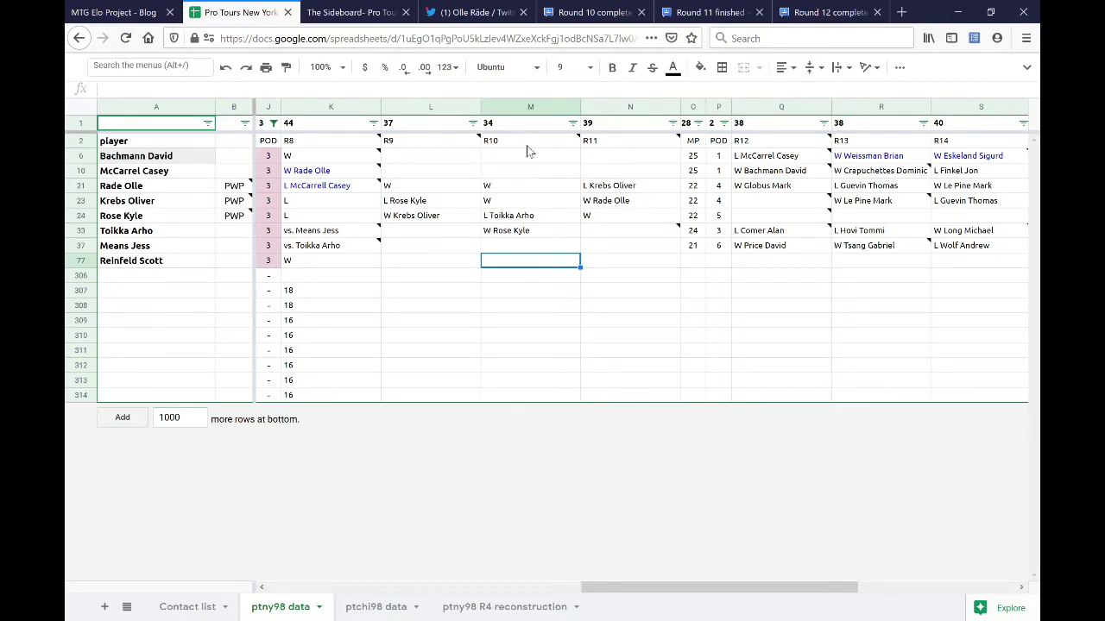
left_click(603, 14)
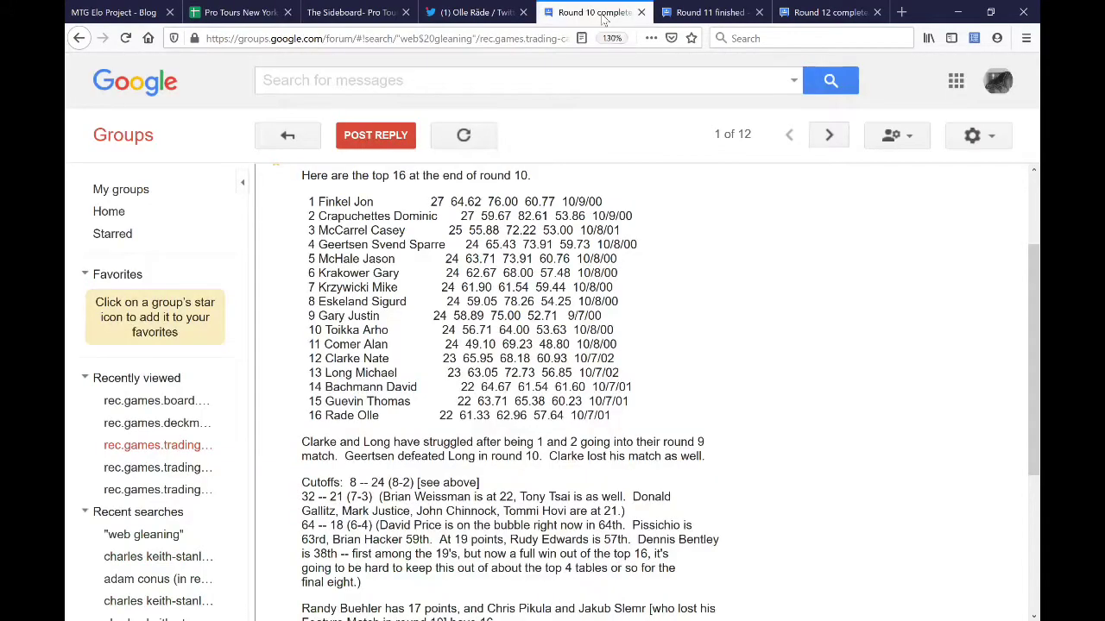
left_click_drag(305, 230, 653, 239)
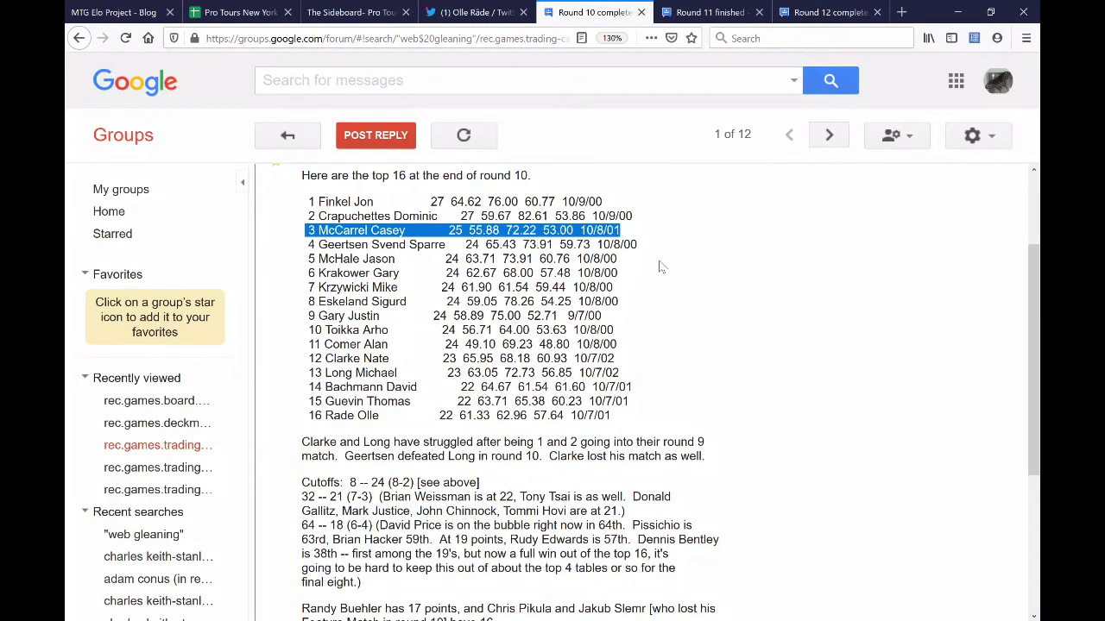
left_click(345, 12)
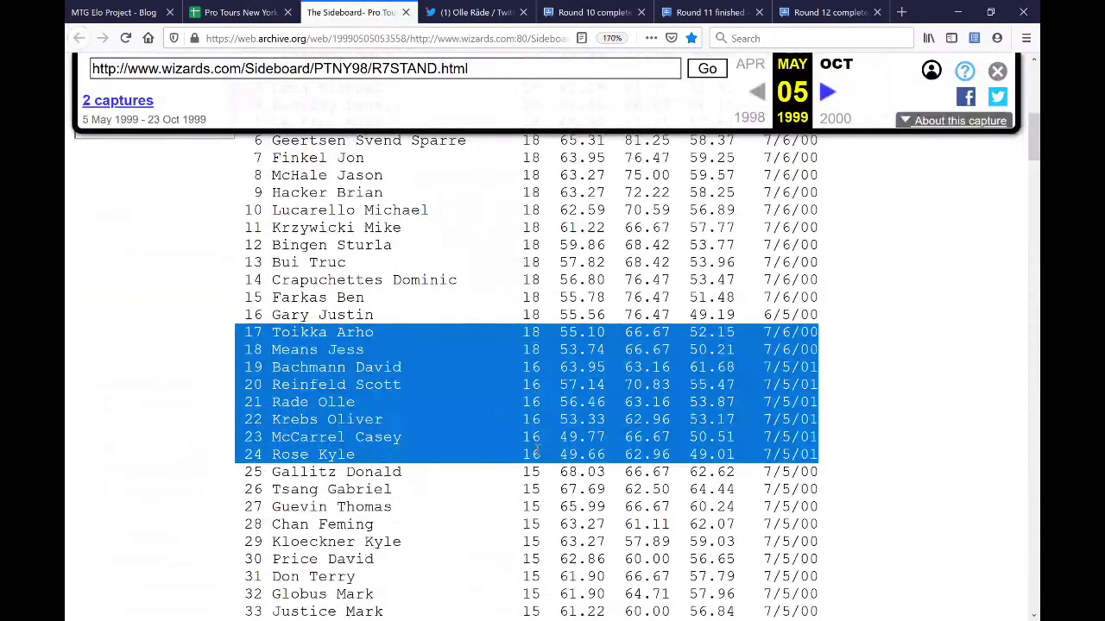
left_click(542, 447)
double_click(533, 437)
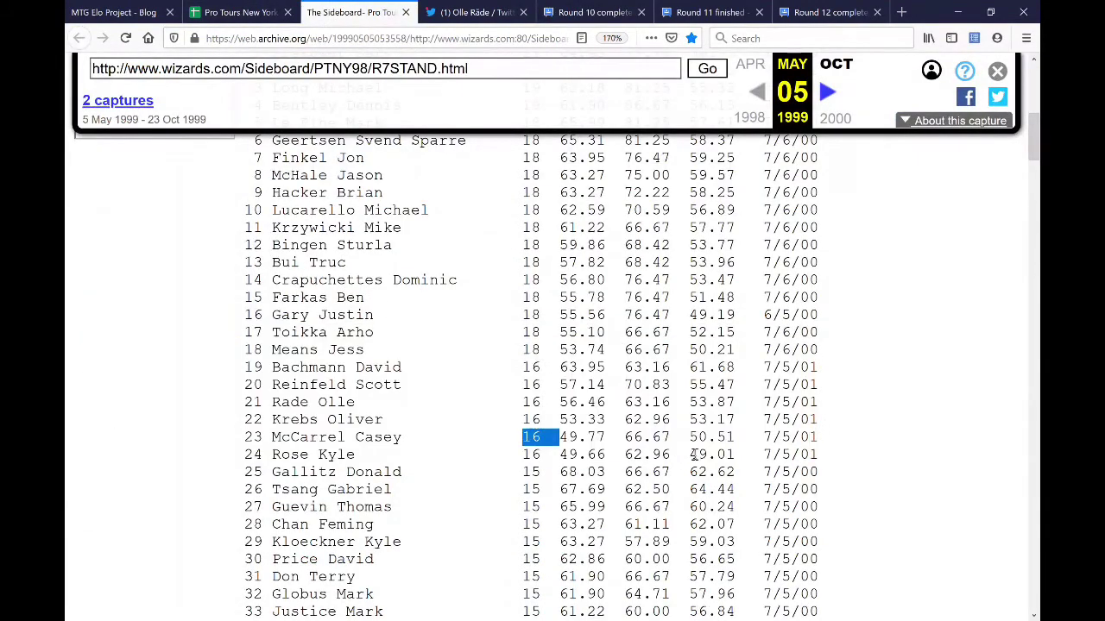
left_click(601, 16)
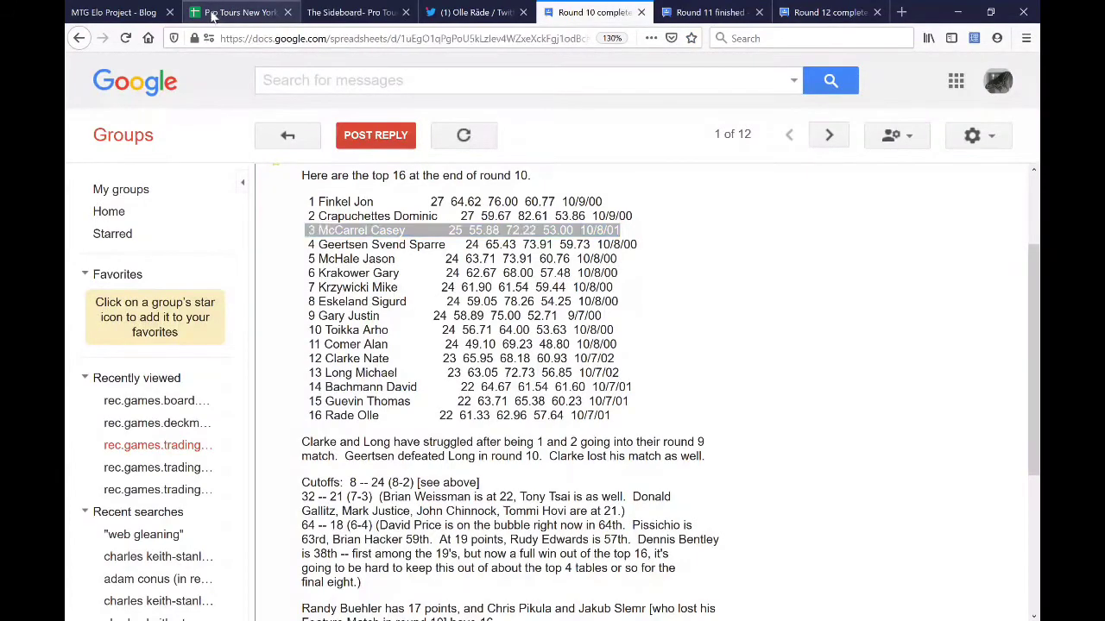
left_click(212, 14)
left_click(423, 172)
type("W")
key("Tab")
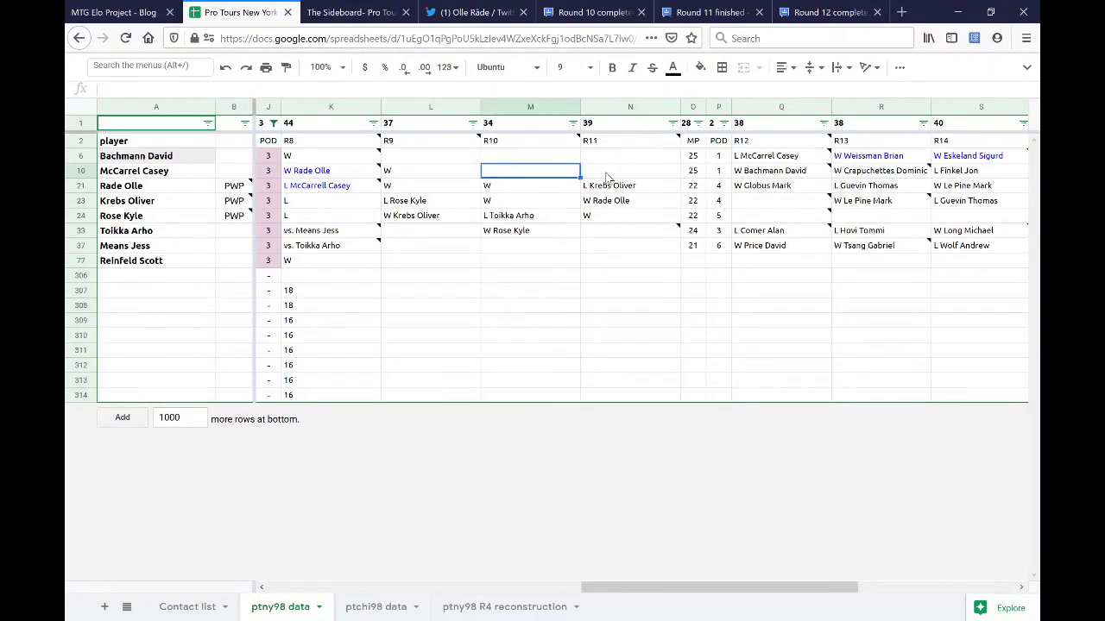
type("W Gallitz Donald")
type("W")
key("Return")
left_click(610, 175)
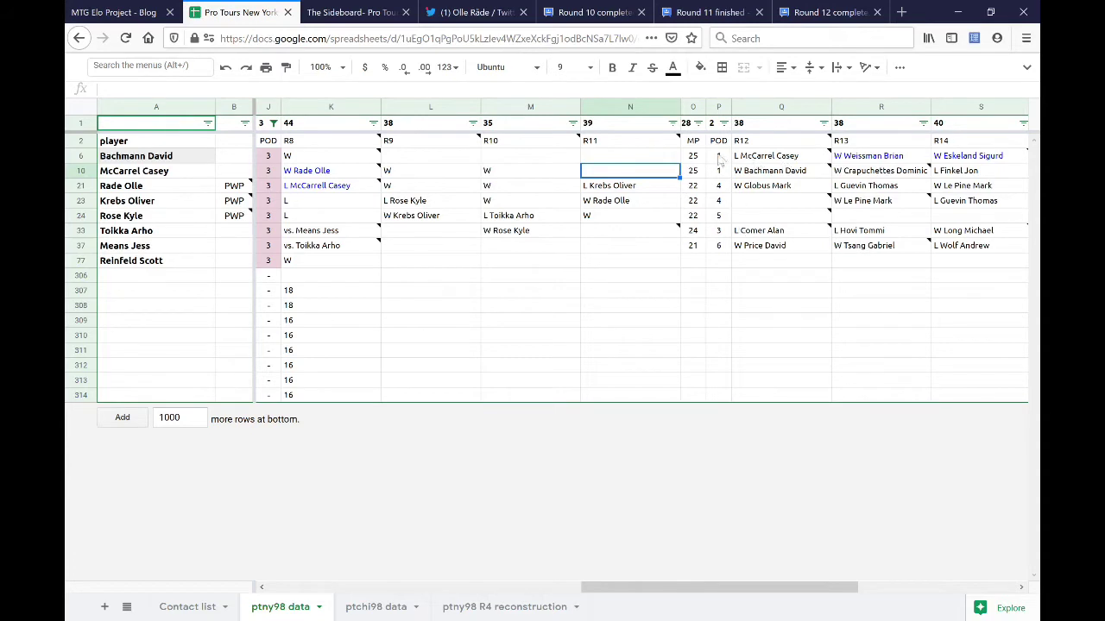
left_click_drag(718, 141, 718, 231)
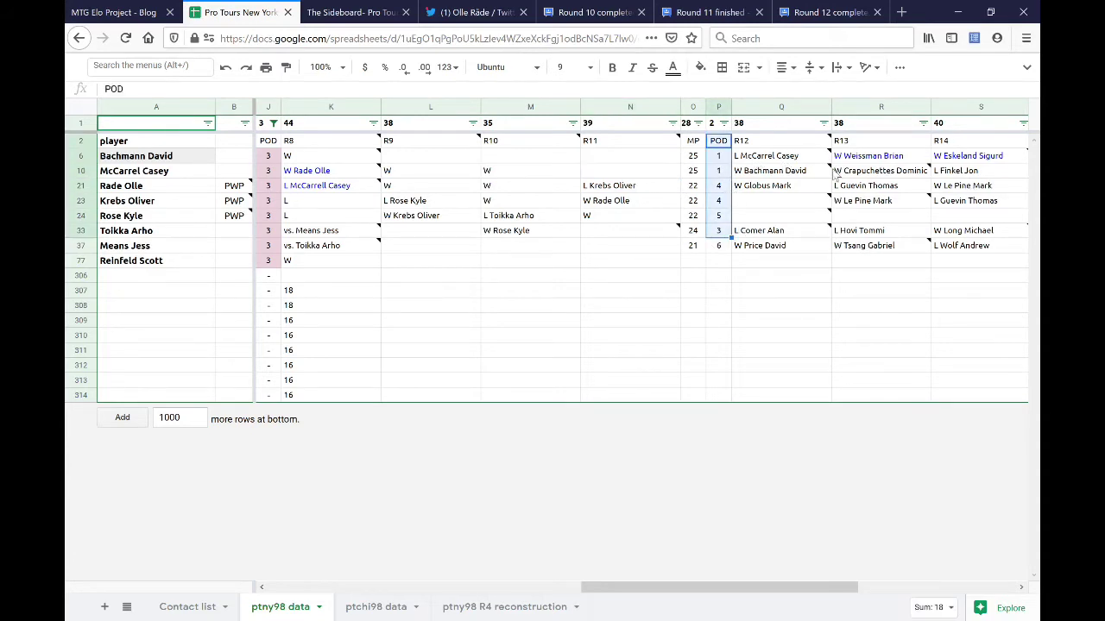
left_click(722, 261)
left_click(621, 171)
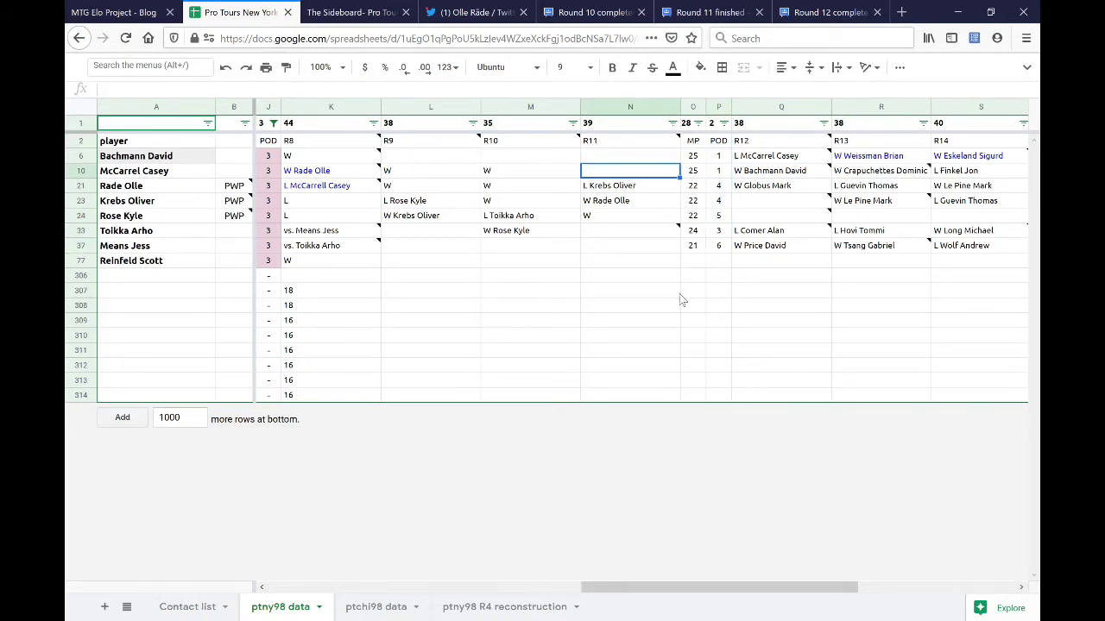
left_click(703, 12)
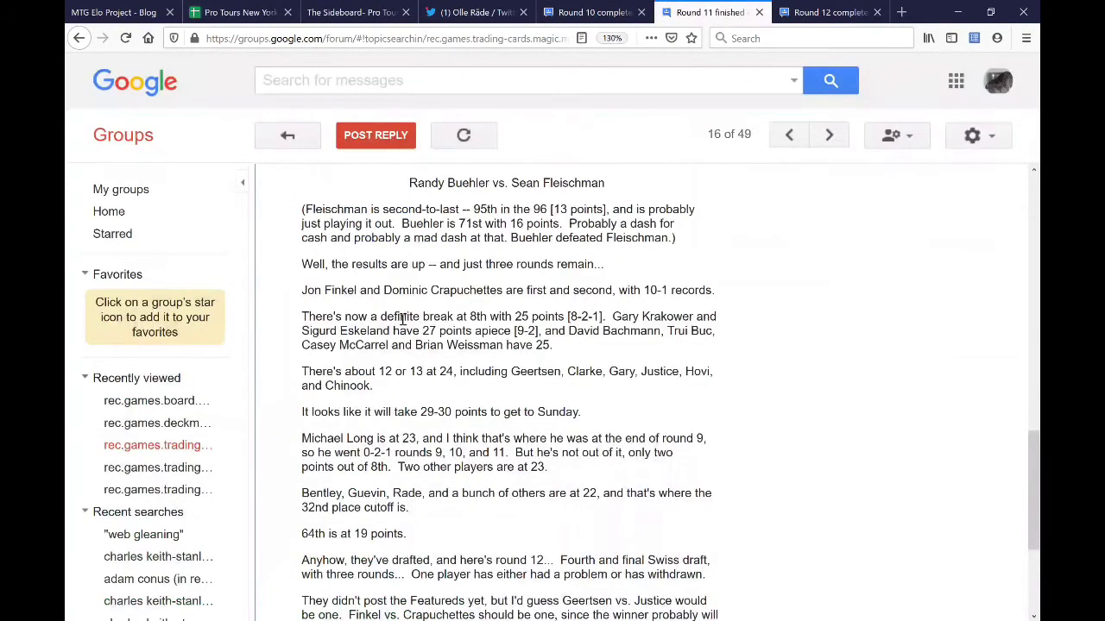
left_click(305, 318)
left_click(573, 349, "shift")
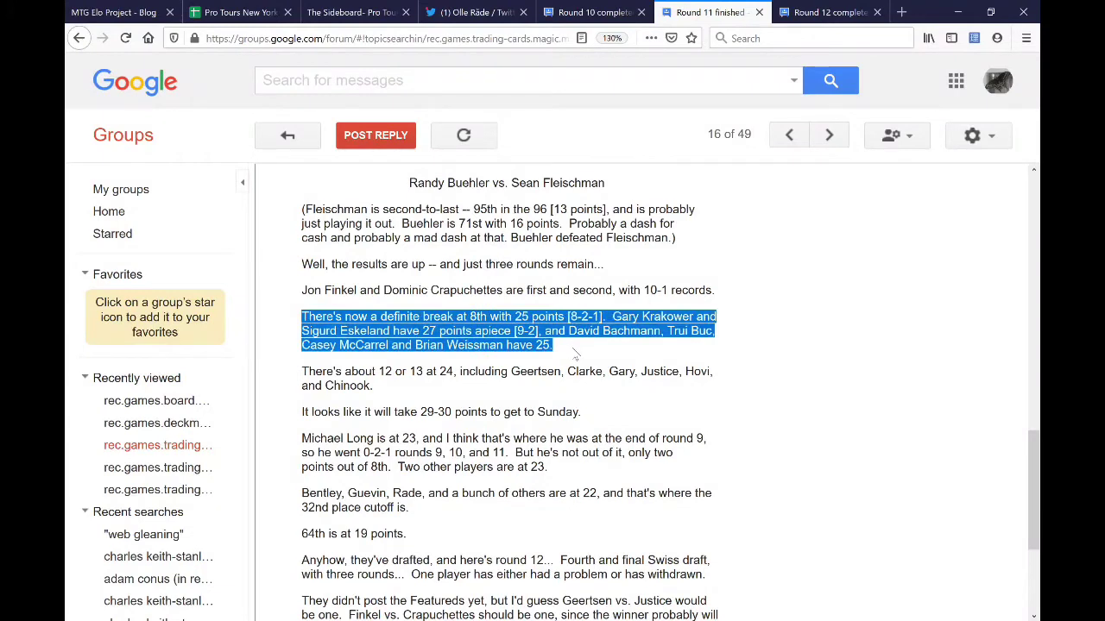
left_click(572, 354)
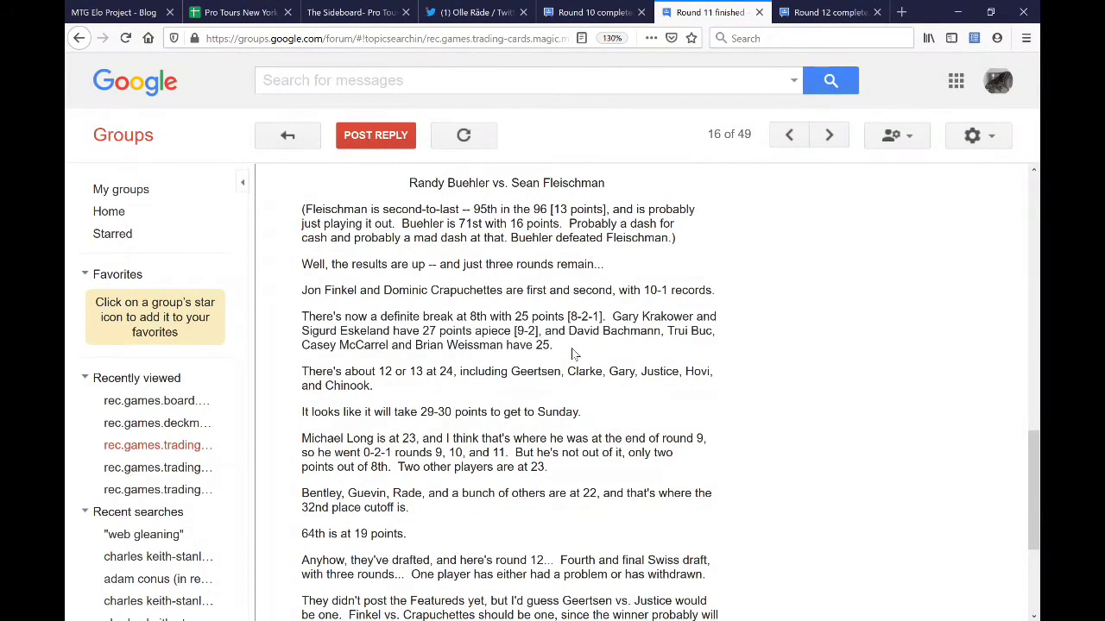
left_click_drag(391, 346, 303, 345)
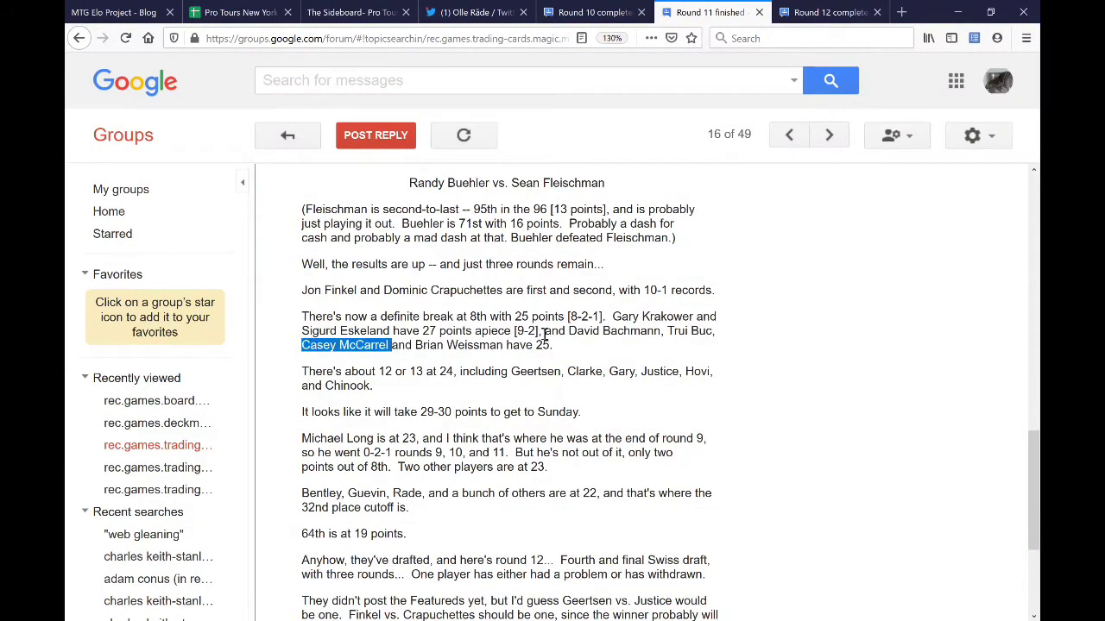
left_click_drag(566, 331, 663, 331)
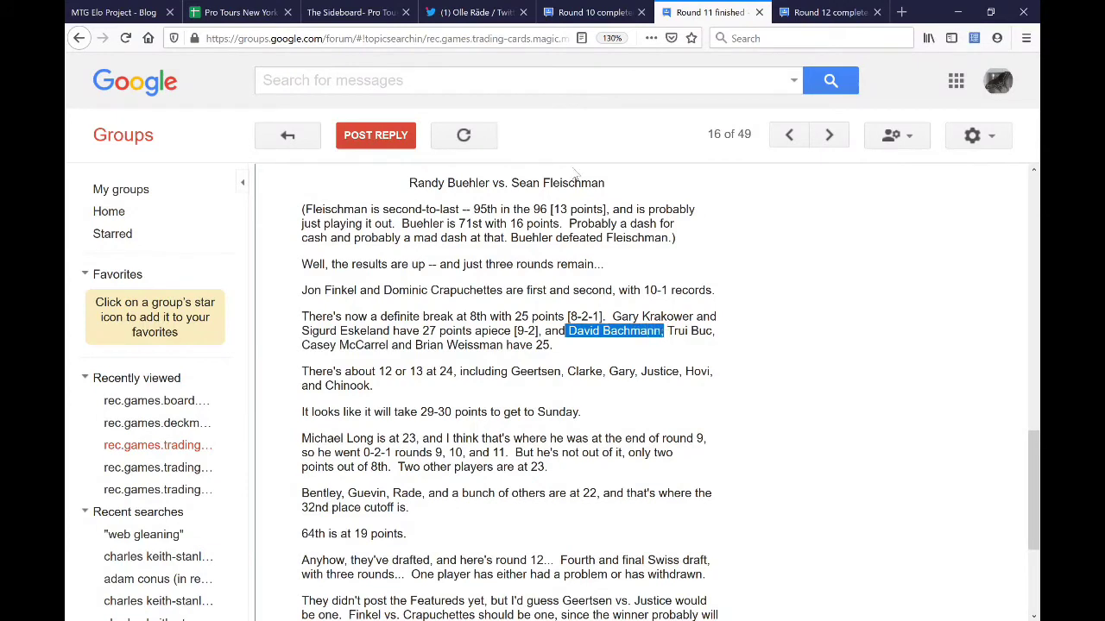
left_click_drag(534, 345, 554, 345)
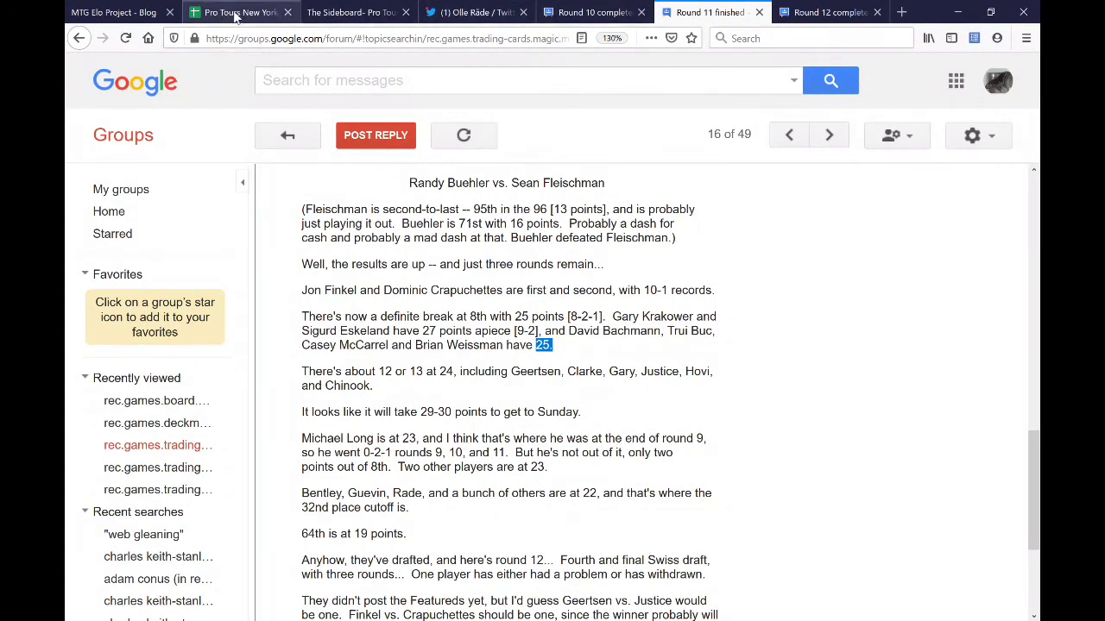
left_click(561, 11)
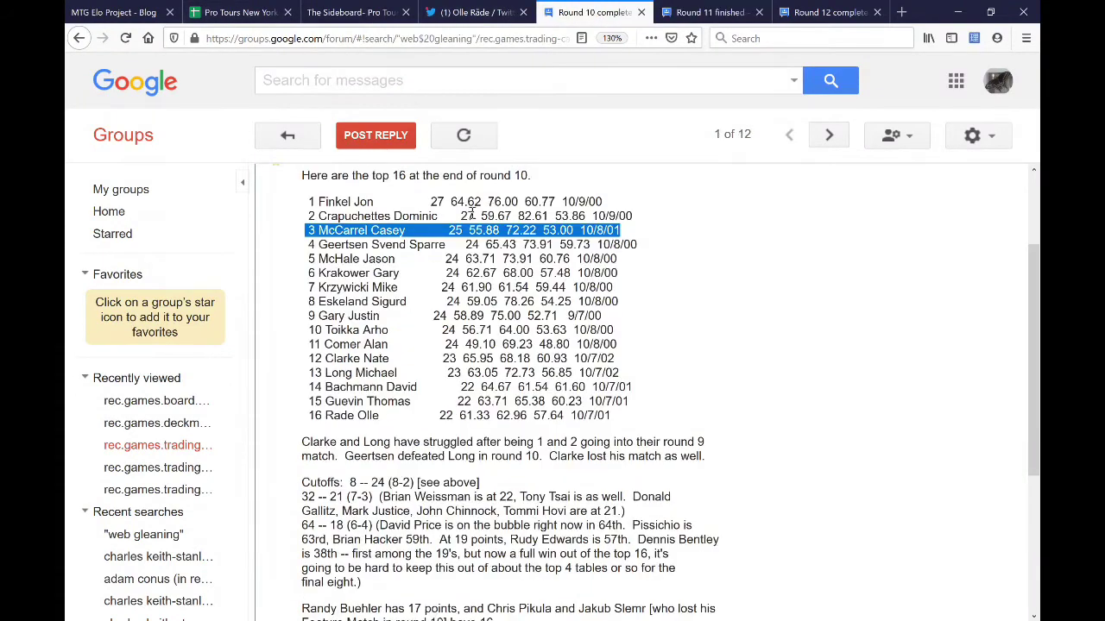
left_click(250, 12)
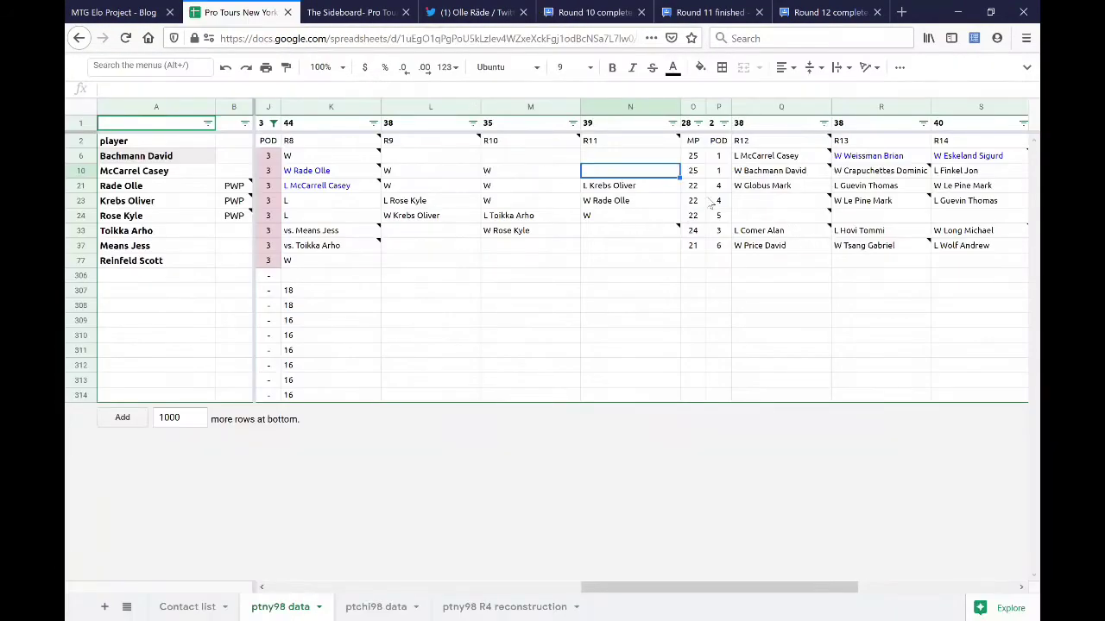
key("BackSpace")
key("Return")
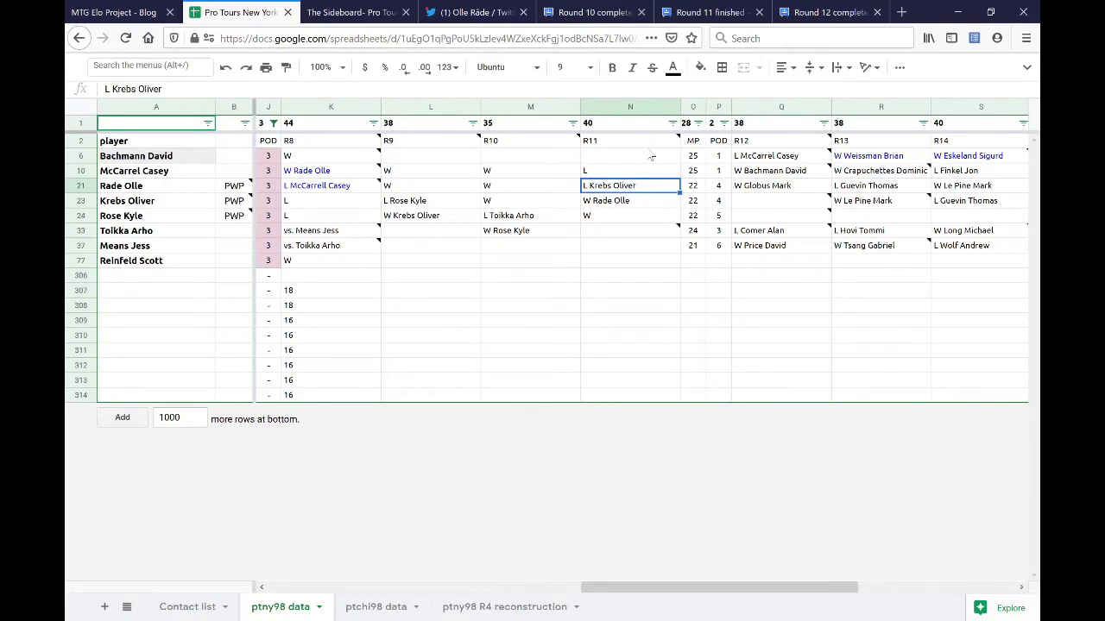
key("Up")
key("Up")
key("Up")
left_click_drag(695, 157, 700, 172)
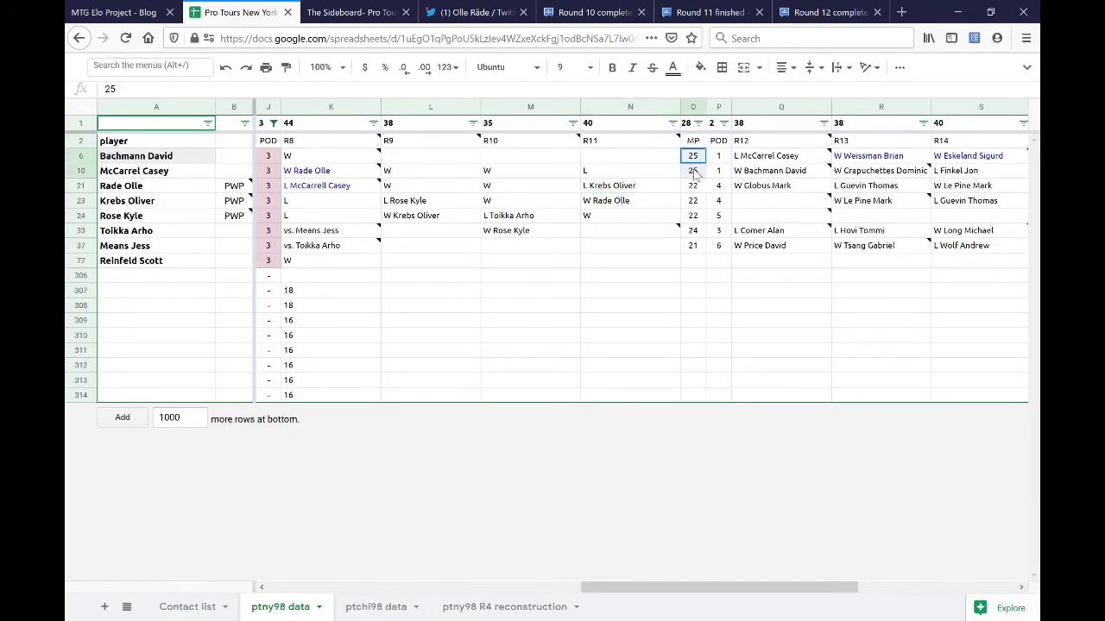
left_click(615, 157)
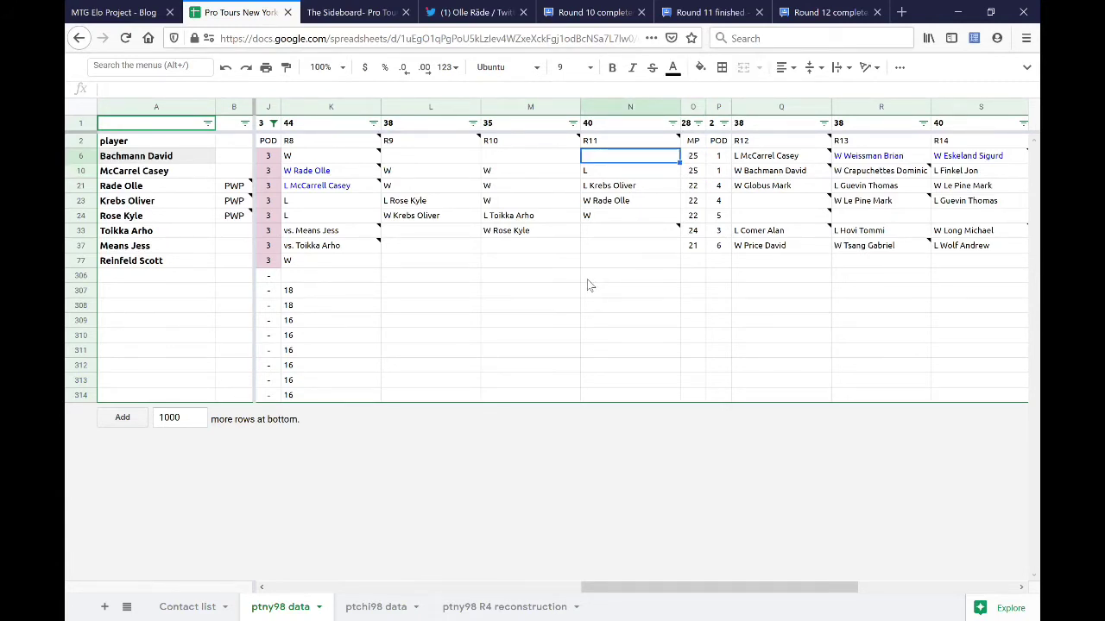
left_click(502, 112)
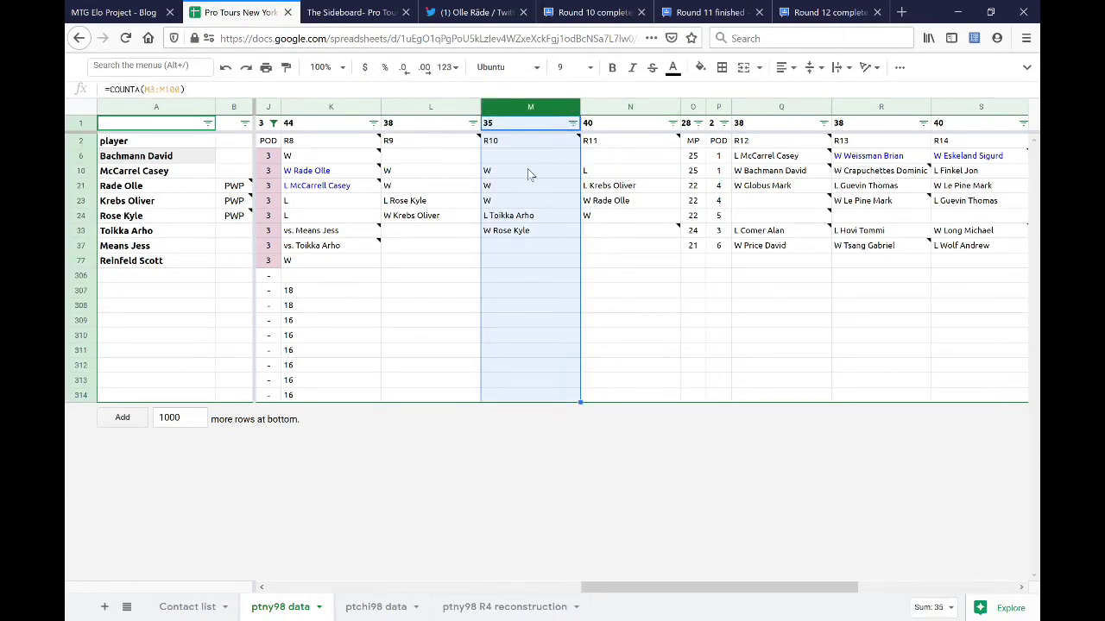
left_click(524, 159)
type("L")
left_click(527, 247)
type("L")
key("Return")
type("L")
key("Return")
left_click(625, 155)
type("W")
key("Left")
key("Left")
type("W")
left_click(598, 261)
left_click(689, 159)
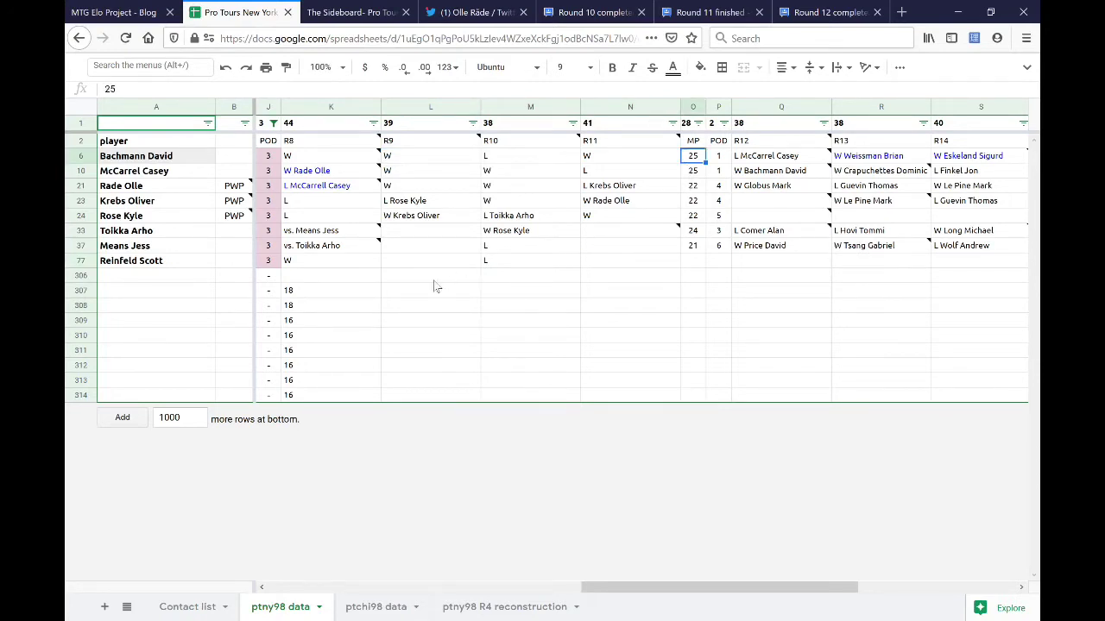
- Enter R9 losses (L) in L33, L37 and L77, trimming the autocompleted opponent name
left_click(424, 107)
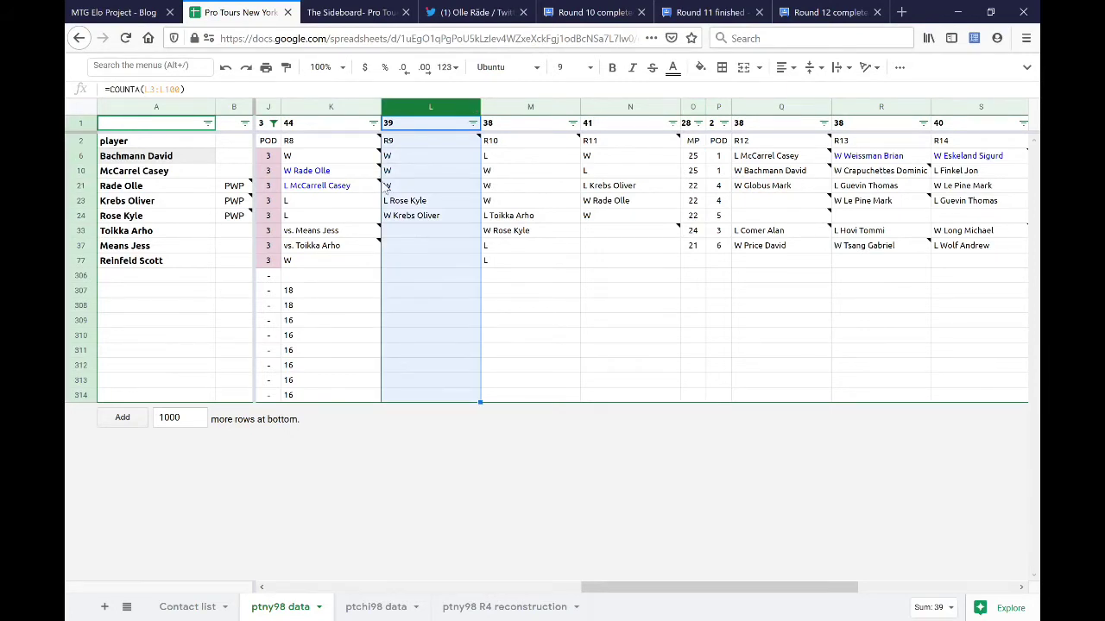
left_click(393, 230)
type("L")
key("Return")
type("lL")
key("Return")
type("L Konstanczer Andre")
key("BackSpace")
key("BackSpace")
key("BackSpace")
key("BackSpace")
key("BackSpace")
key("BackSpace")
key("BackSpace")
key("BackSpace")
key("BackSpace")
key("BackSpace")
key("BackSpace")
key("BackSpace")
key("BackSpace")
key("BackSpace")
key("BackSpace")
key("BackSpace")
key("BackSpace")
key("BackSpace")
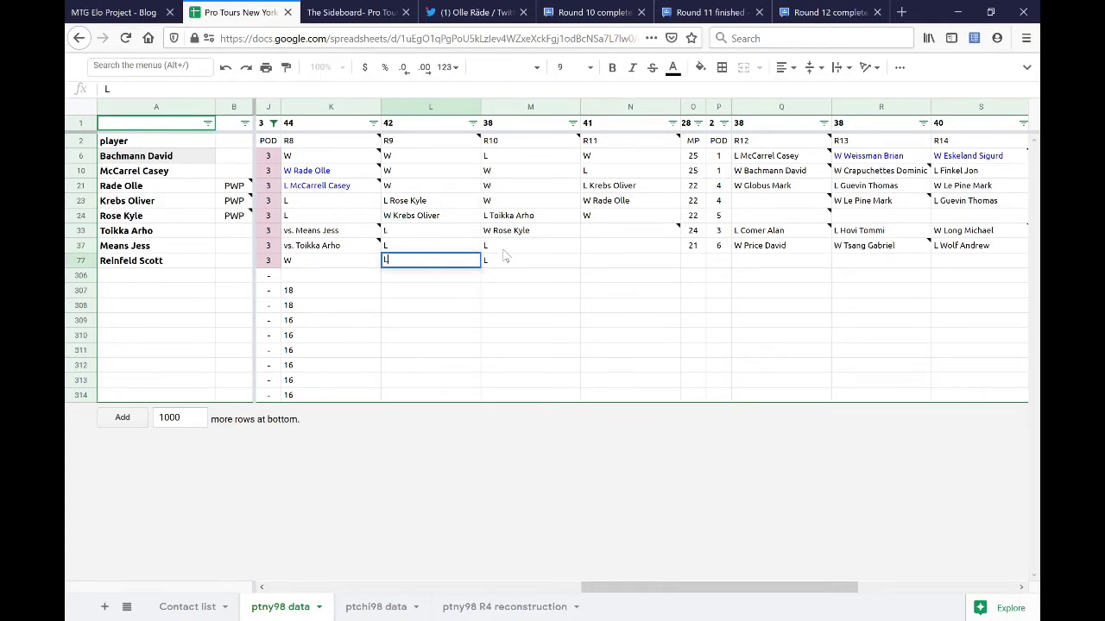
key("Return")
left_click(81, 246)
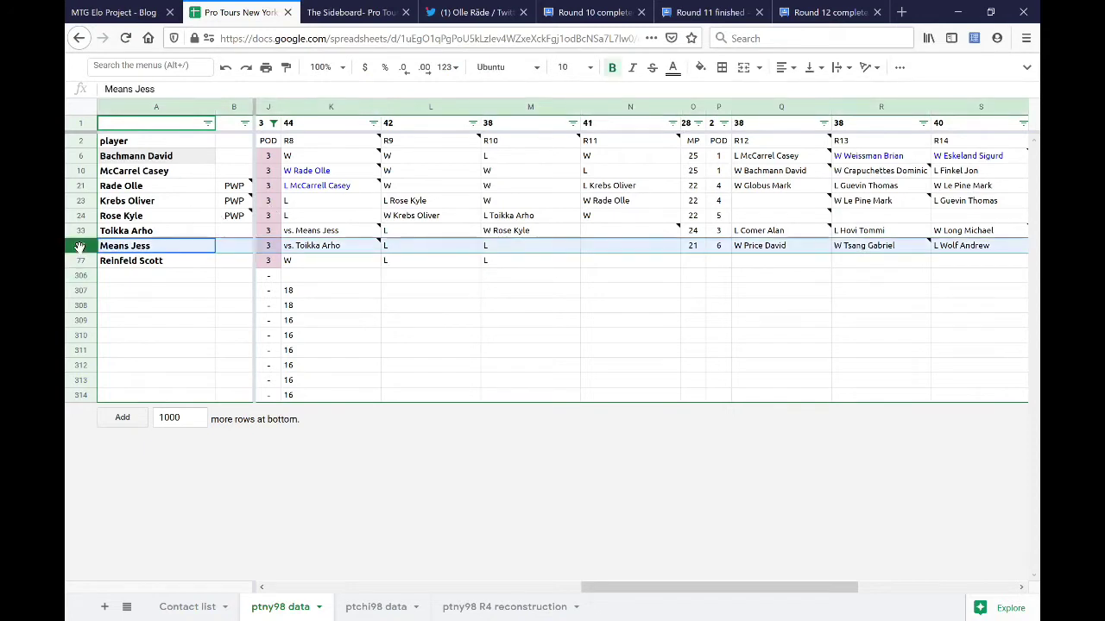
left_click(81, 260)
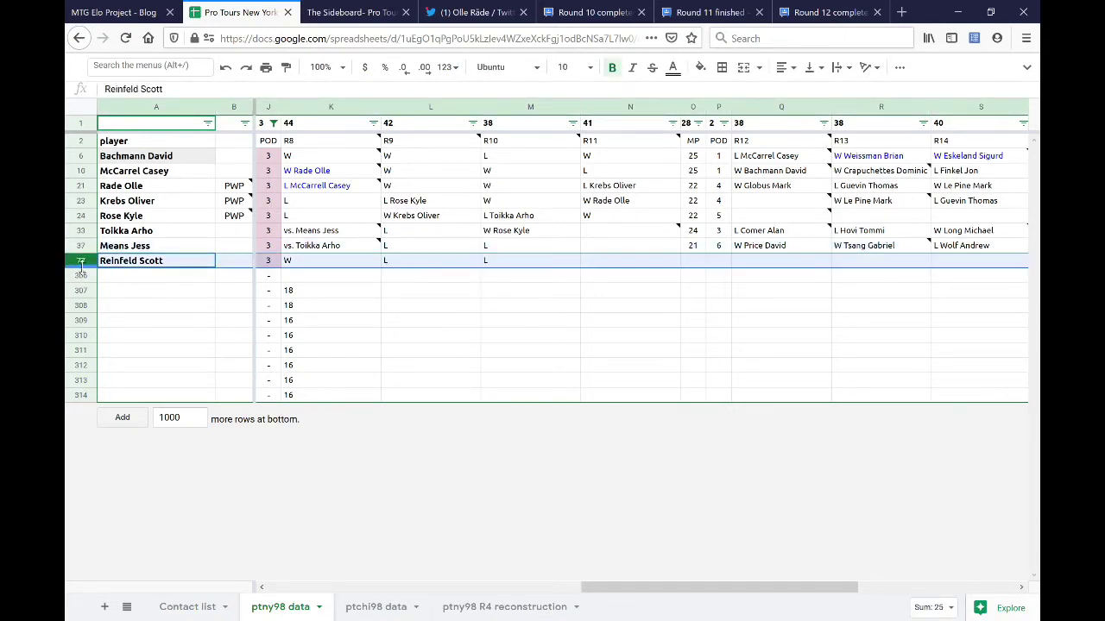
left_click(441, 261)
left_click(621, 266)
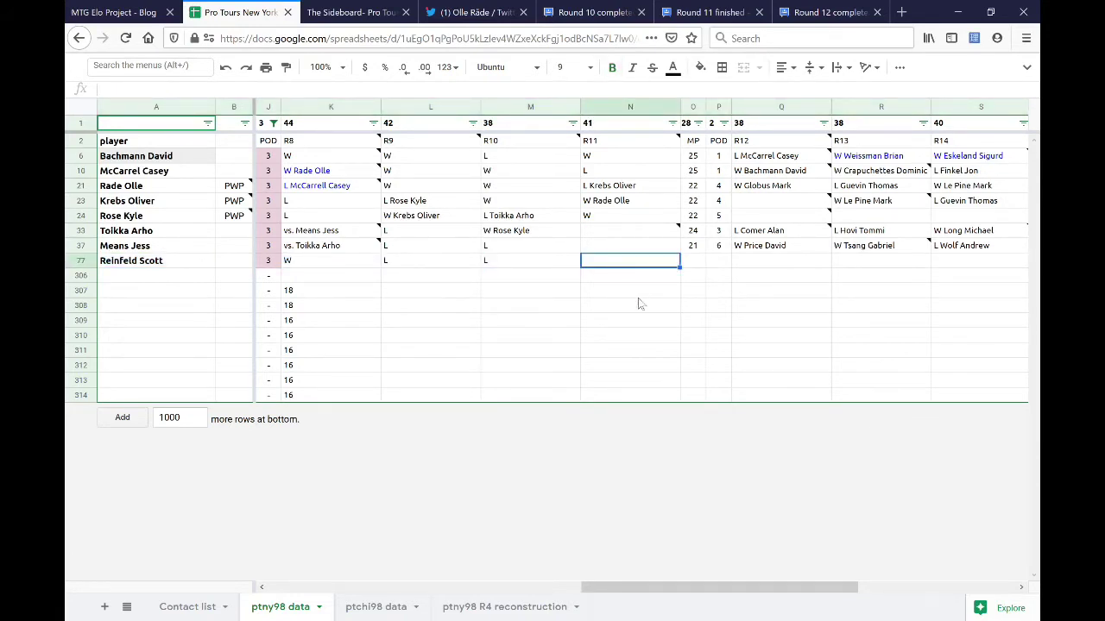
left_click(618, 106)
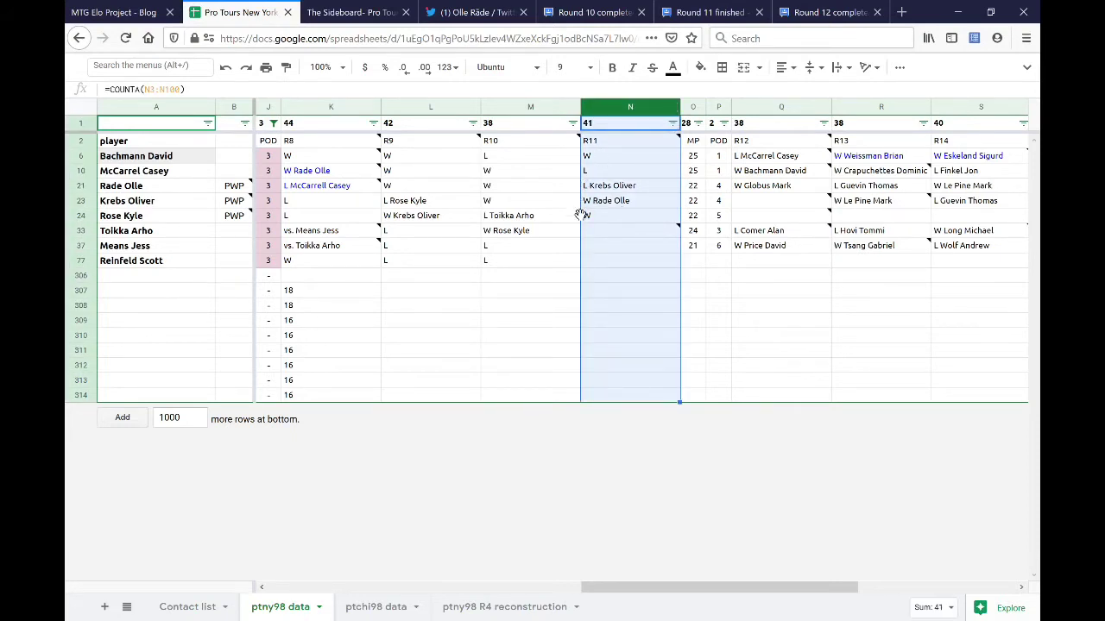
left_click_drag(605, 232, 607, 264)
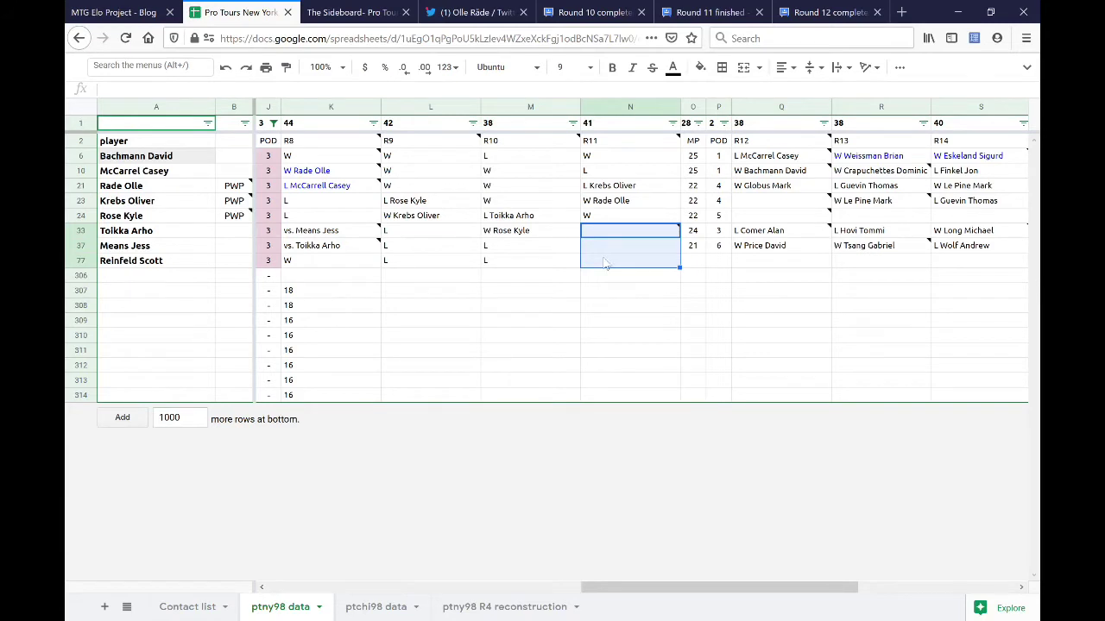
left_click(595, 234)
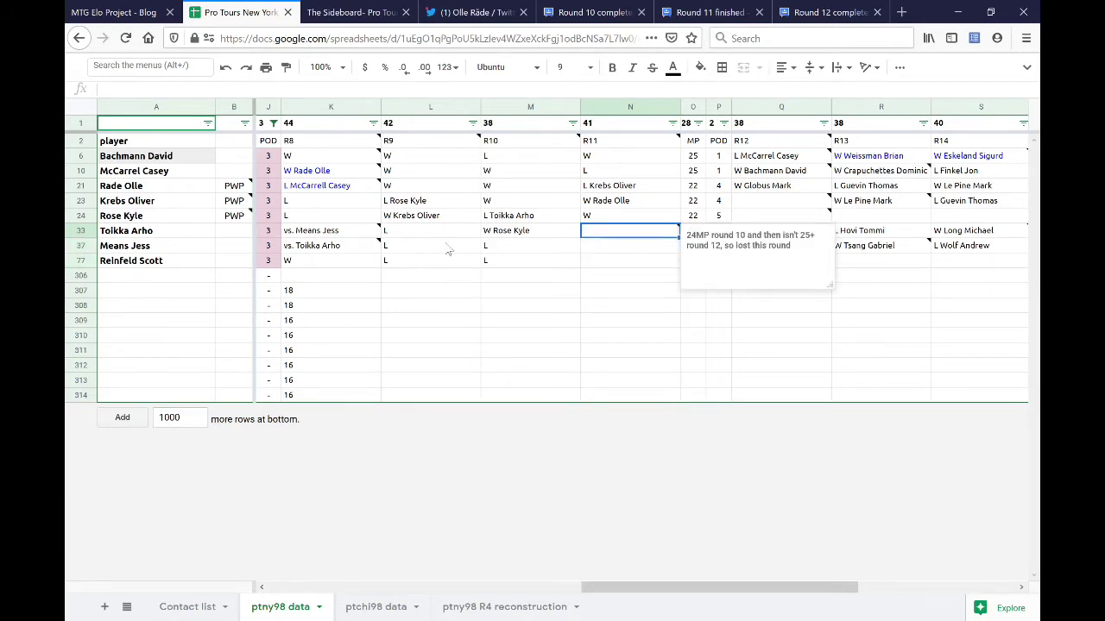
left_click(598, 10)
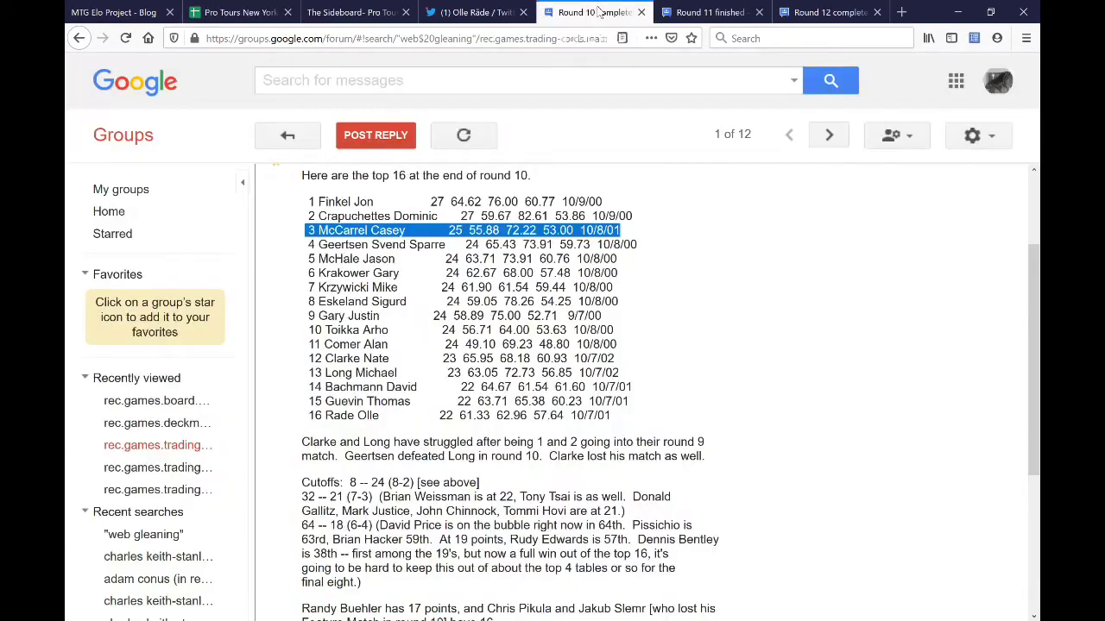
triple_click(353, 330)
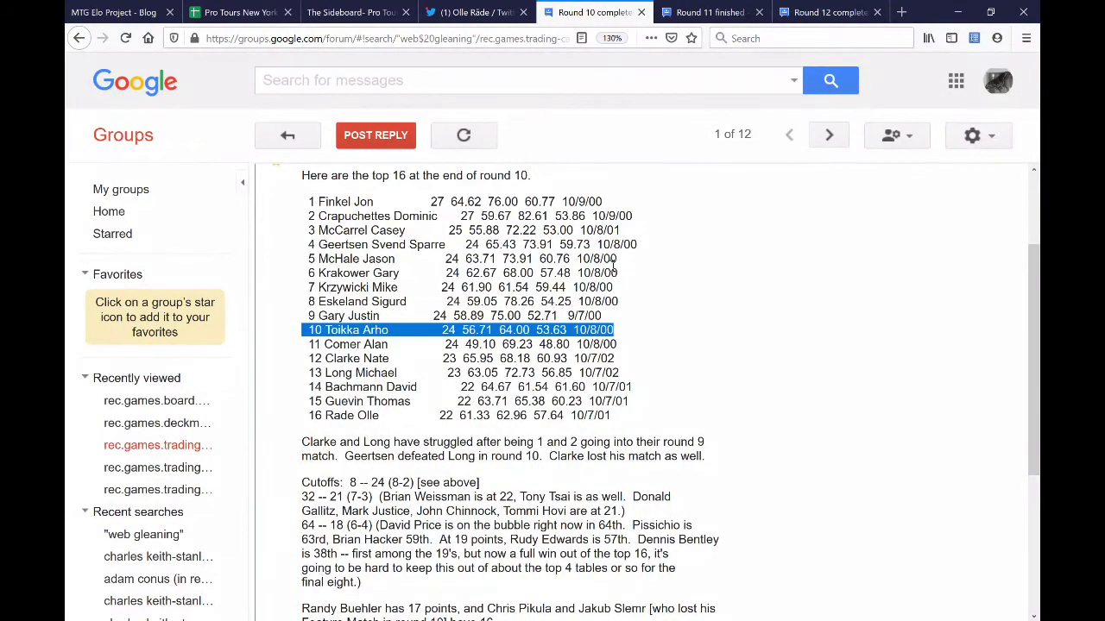
key("ctrl+Tab")
type("W Rose Kyle")
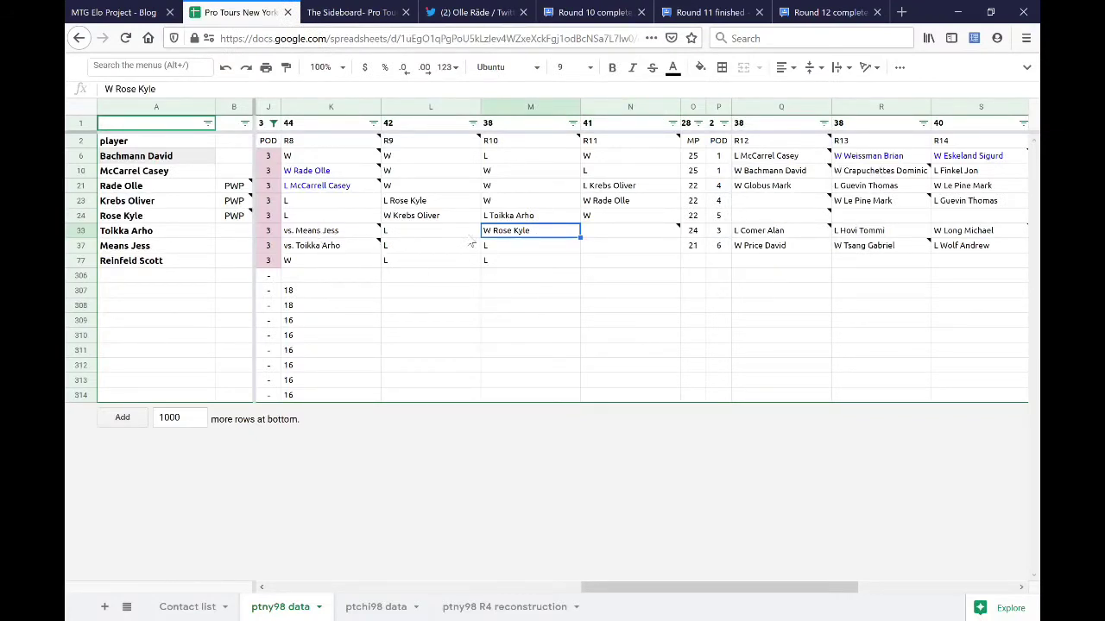
left_click(429, 231)
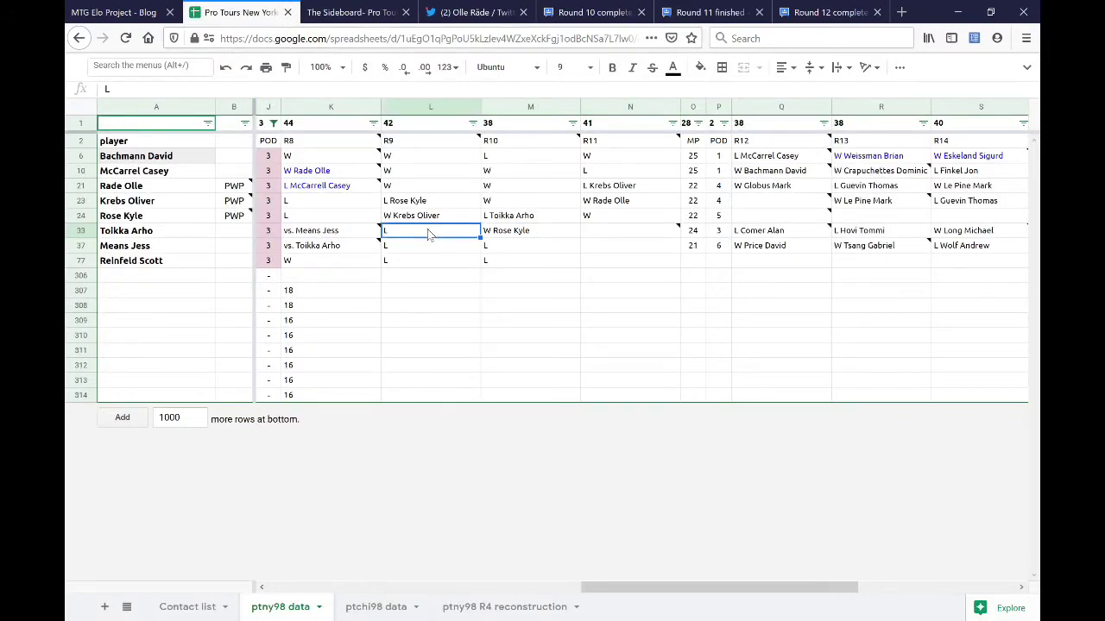
left_click(311, 233)
left_click(572, 235, "shift")
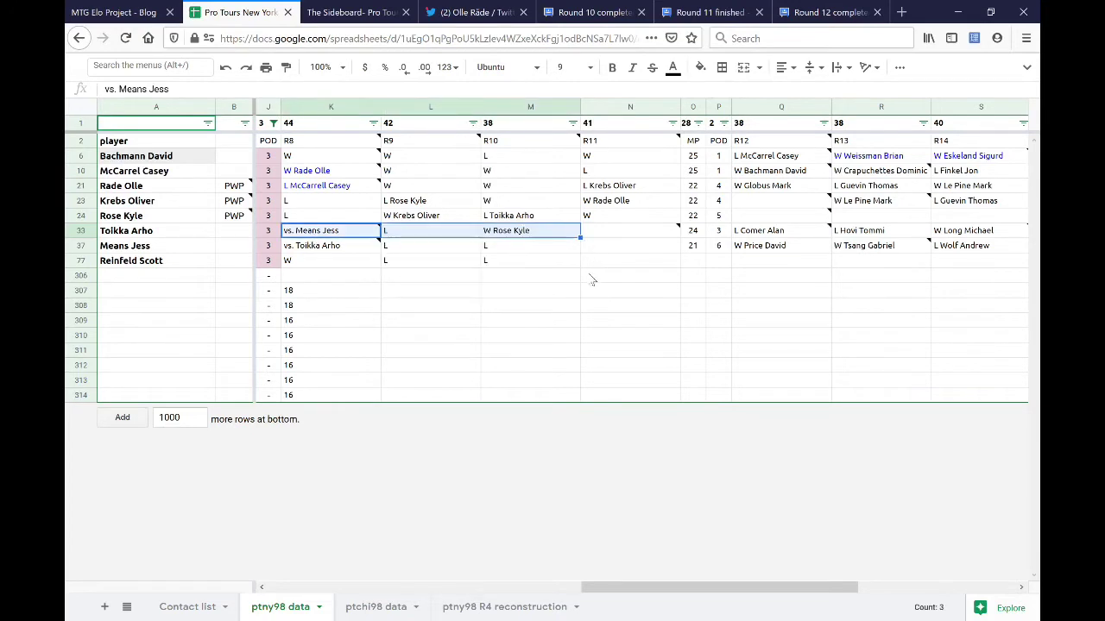
left_click(296, 233)
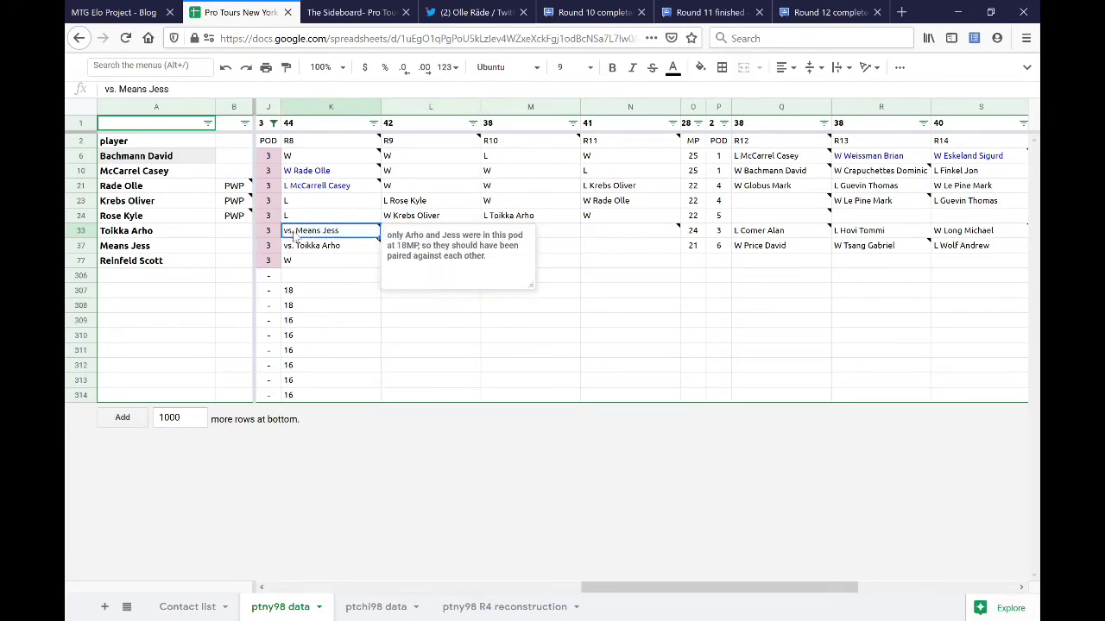
double_click(296, 234)
key("Home")
key("Delete")
key("Delete")
key("Delete")
type("W")
key("Return")
key("shift+Right")
key("Delete")
type("L")
key("Return")
left_click(544, 232)
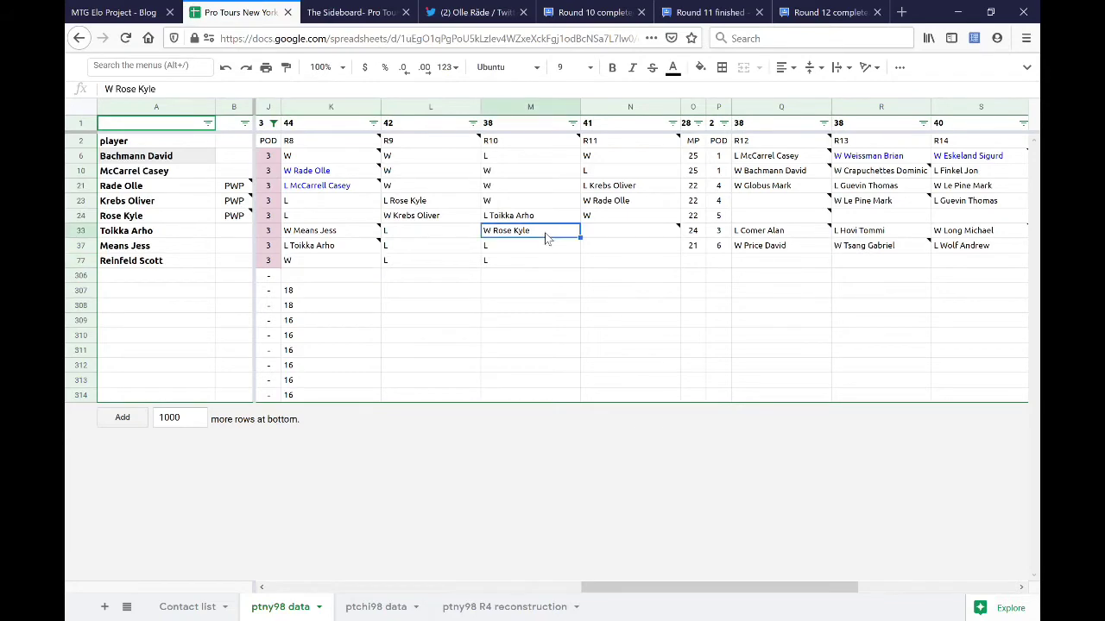
left_click(824, 12)
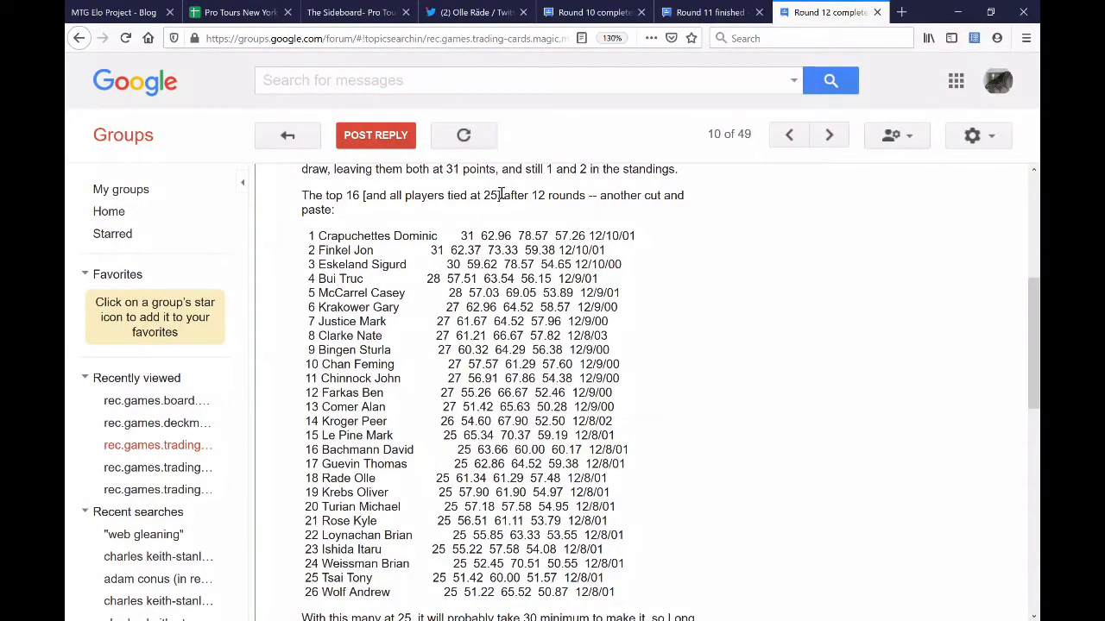
left_click_drag(500, 195, 353, 198)
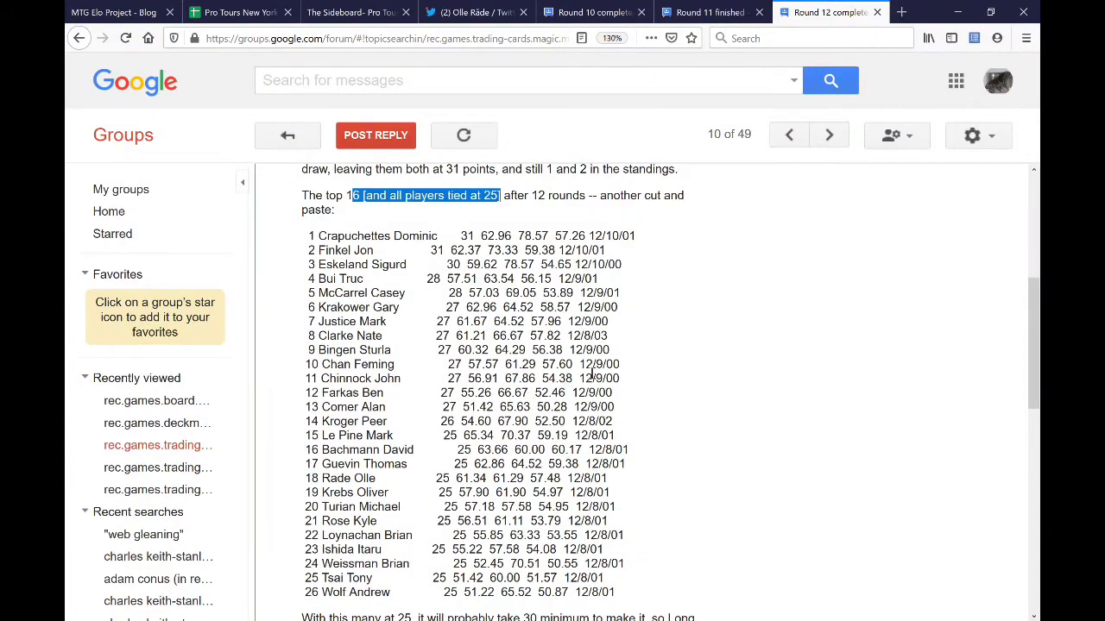
left_click(445, 440)
left_click(259, 13)
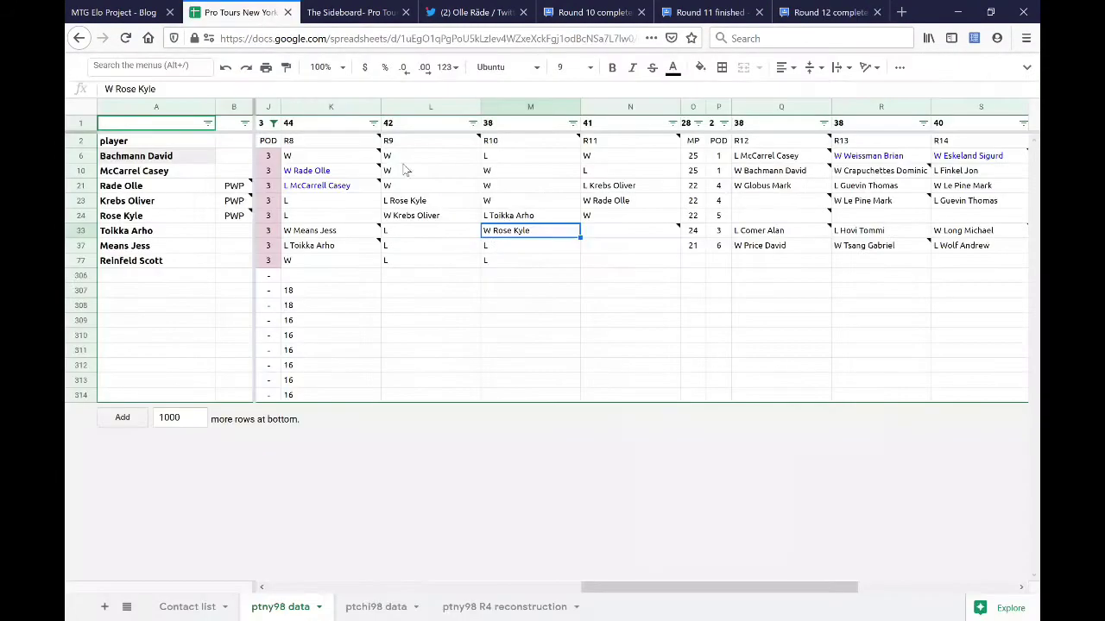
left_click(604, 238)
type("L")
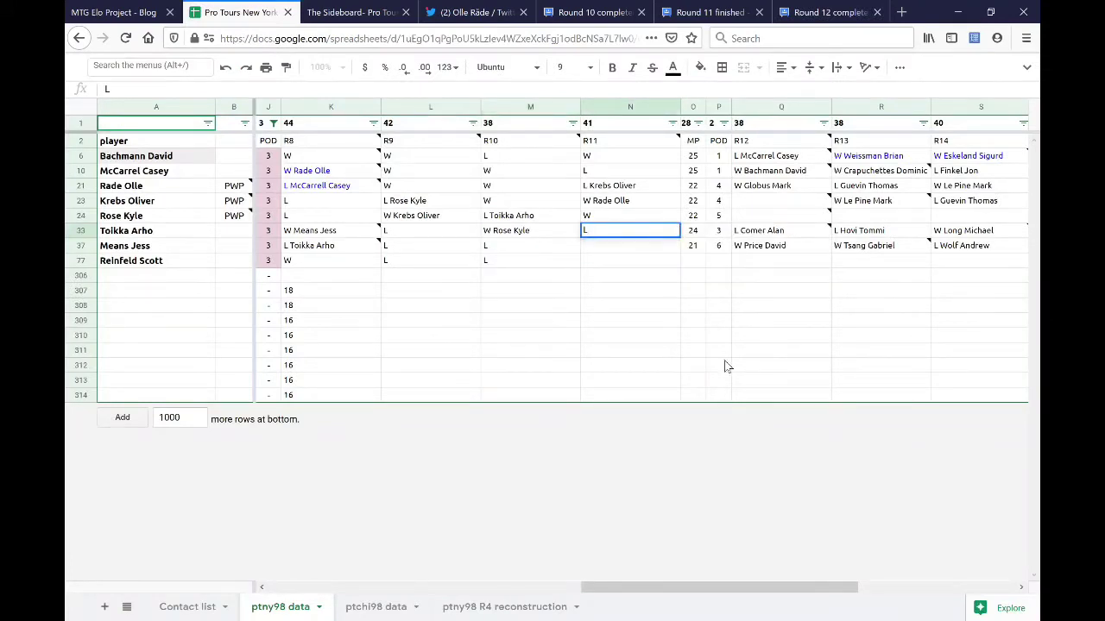
key("Return")
left_click(781, 235)
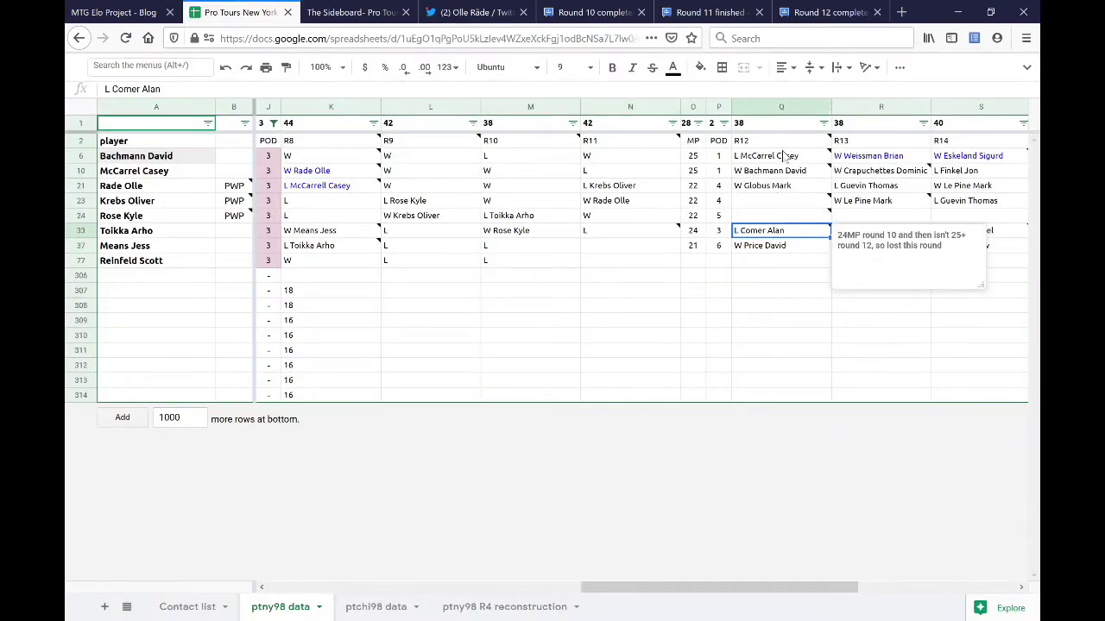
- Review Means Jess's pod, 21 and 27 match points, and rounds 12–14 results
left_click(625, 248)
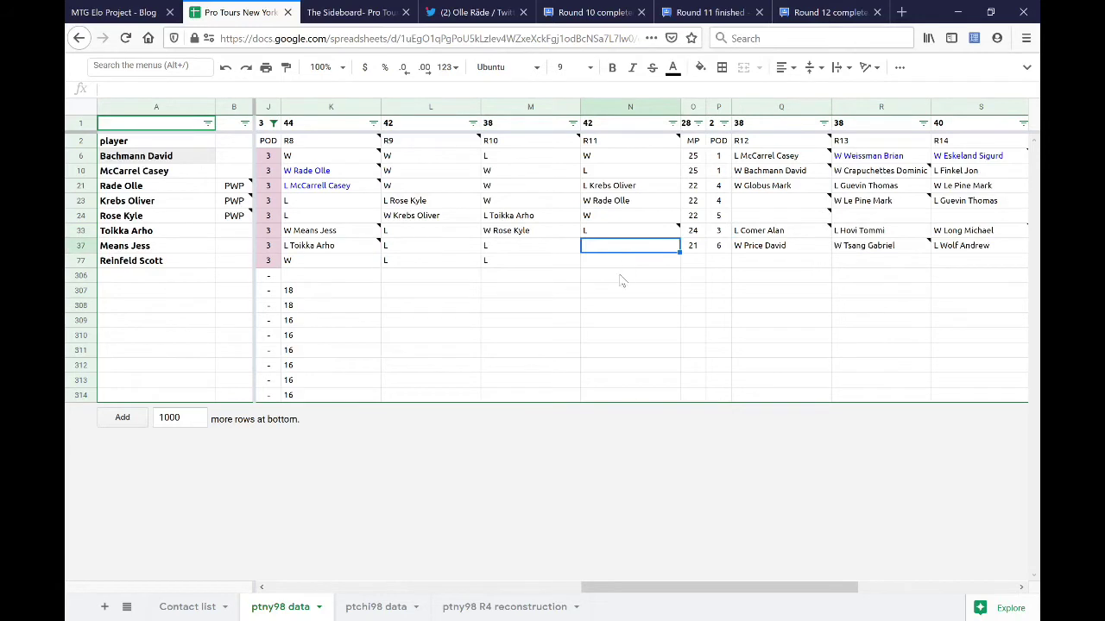
key("shift+Down")
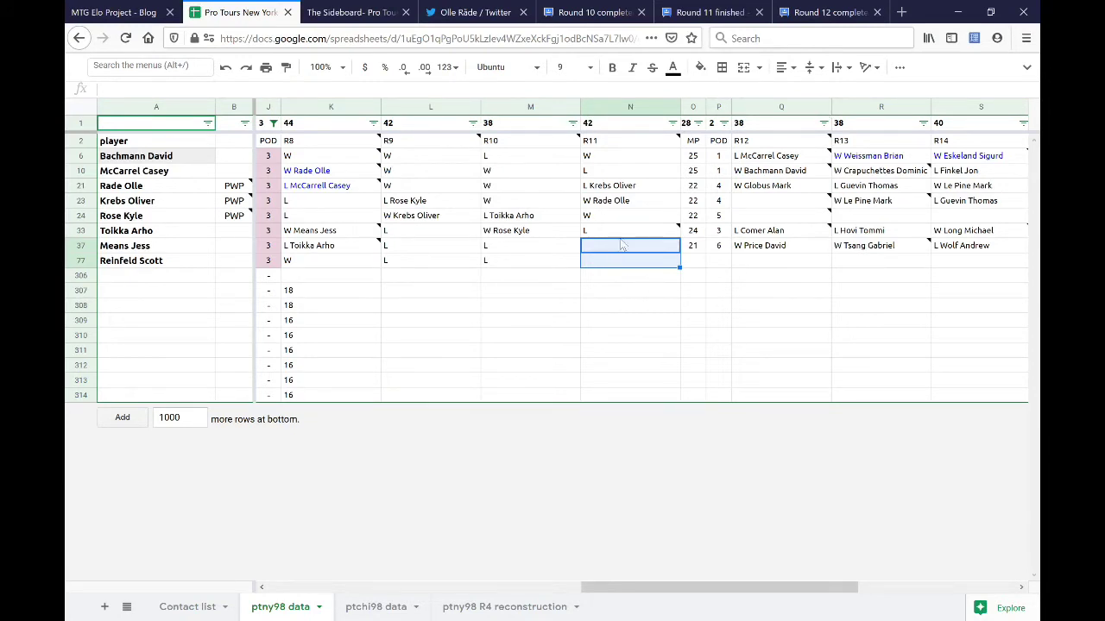
left_click_drag(764, 252, 950, 249)
left_click_drag(757, 596, 798, 602)
left_click(692, 246)
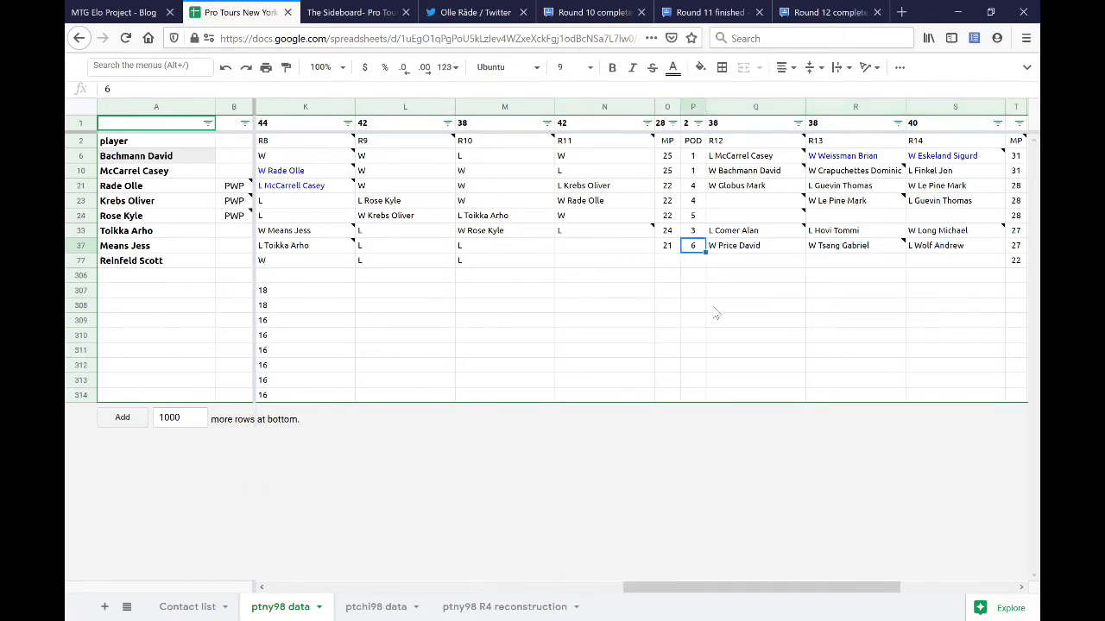
left_click(667, 248, "shift")
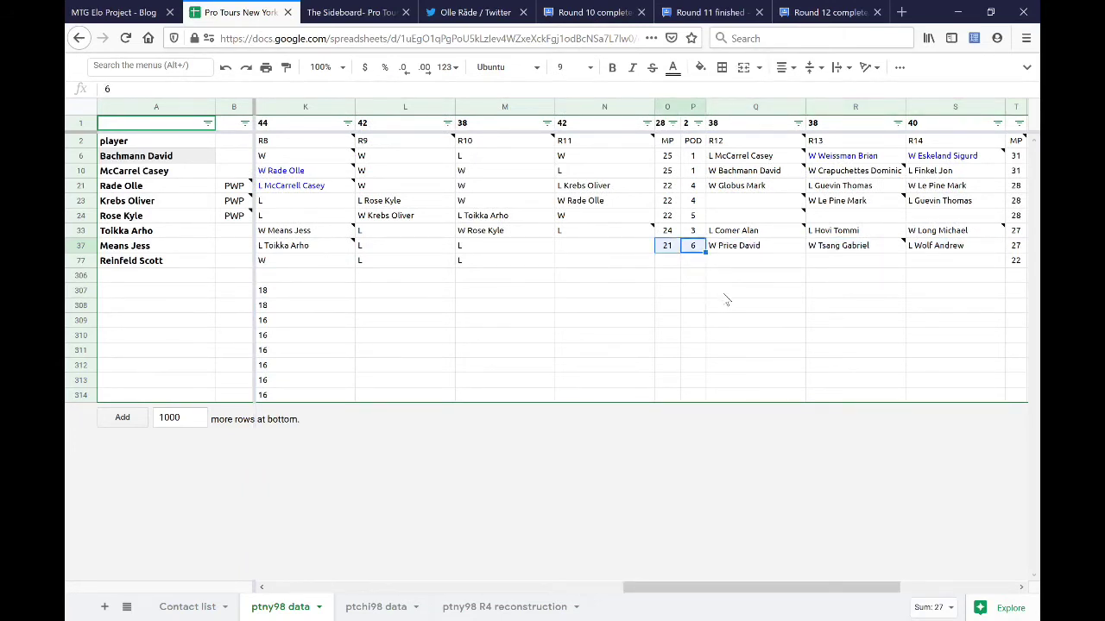
left_click(1016, 248)
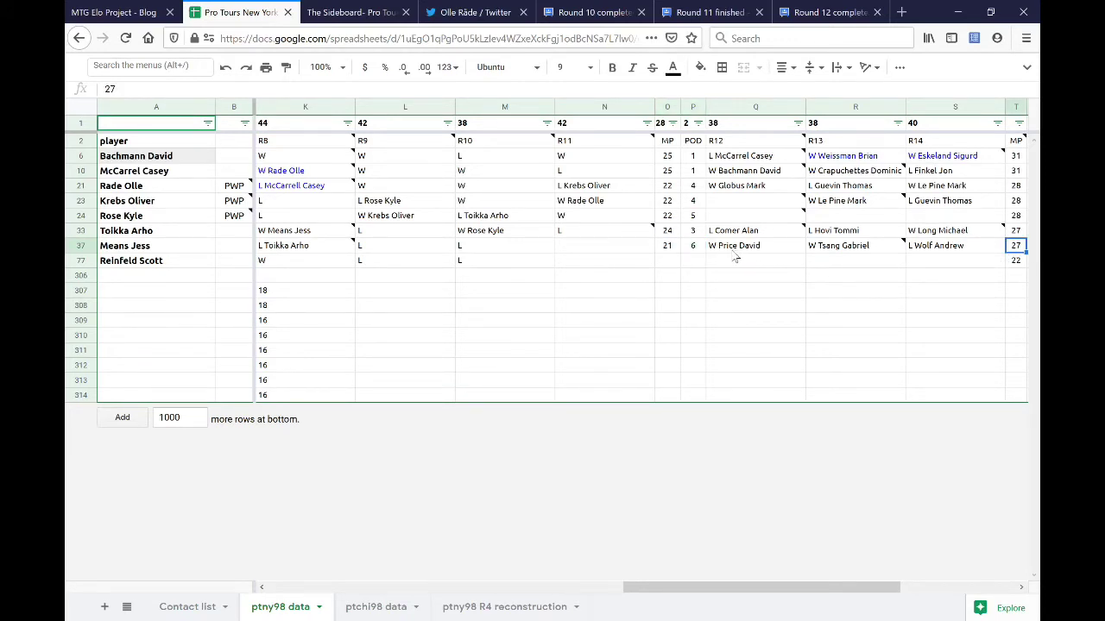
left_click_drag(734, 251, 932, 251)
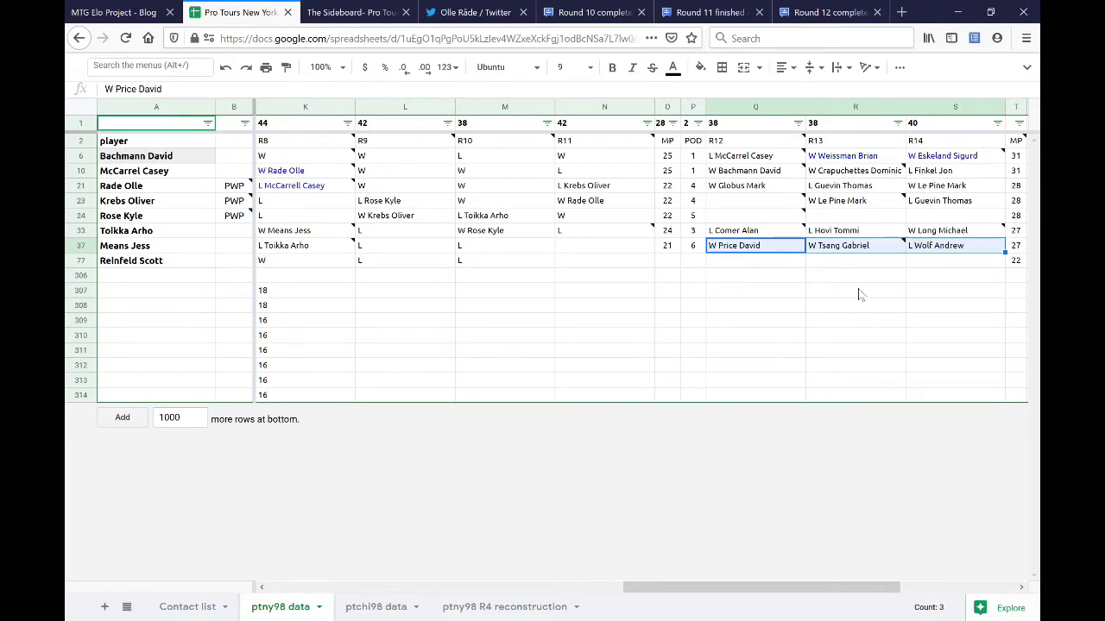
left_click(668, 248)
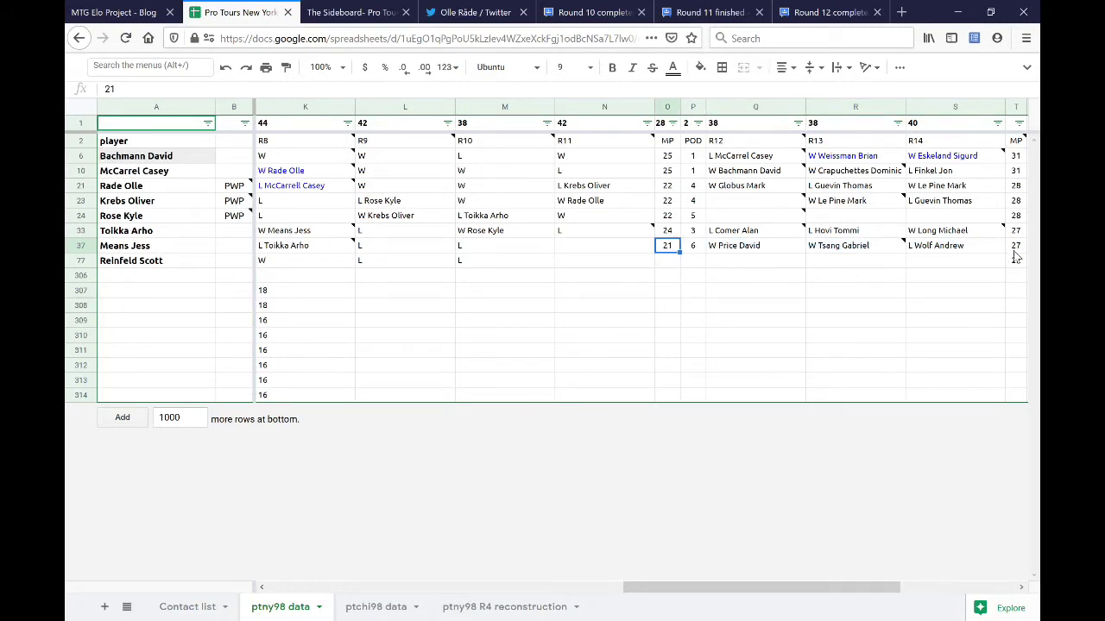
left_click_drag(727, 593, 687, 592)
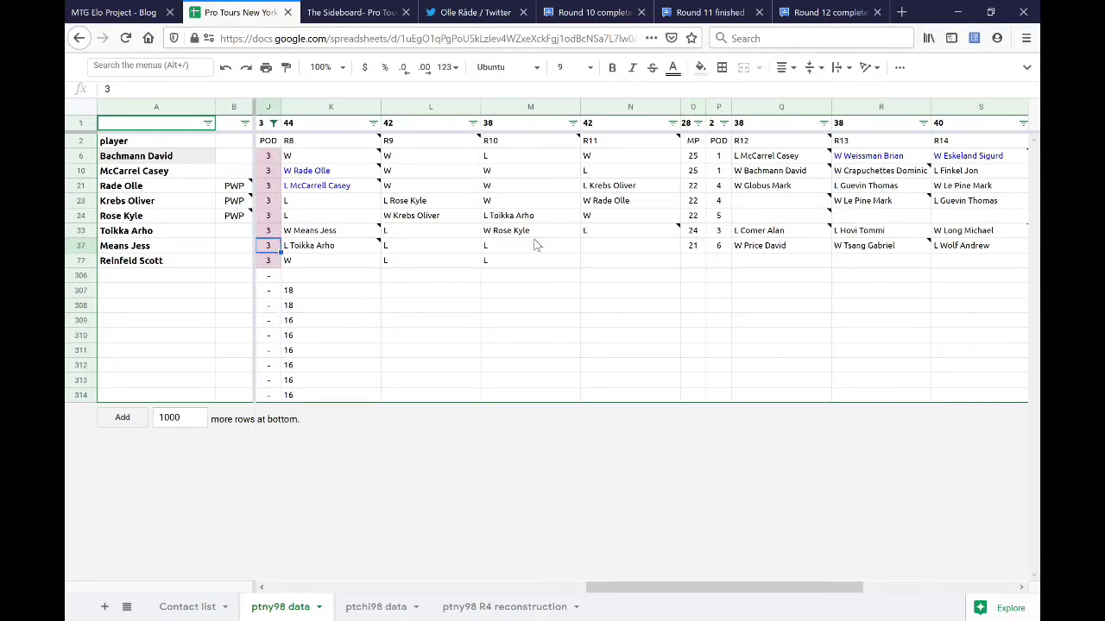
left_click(630, 246)
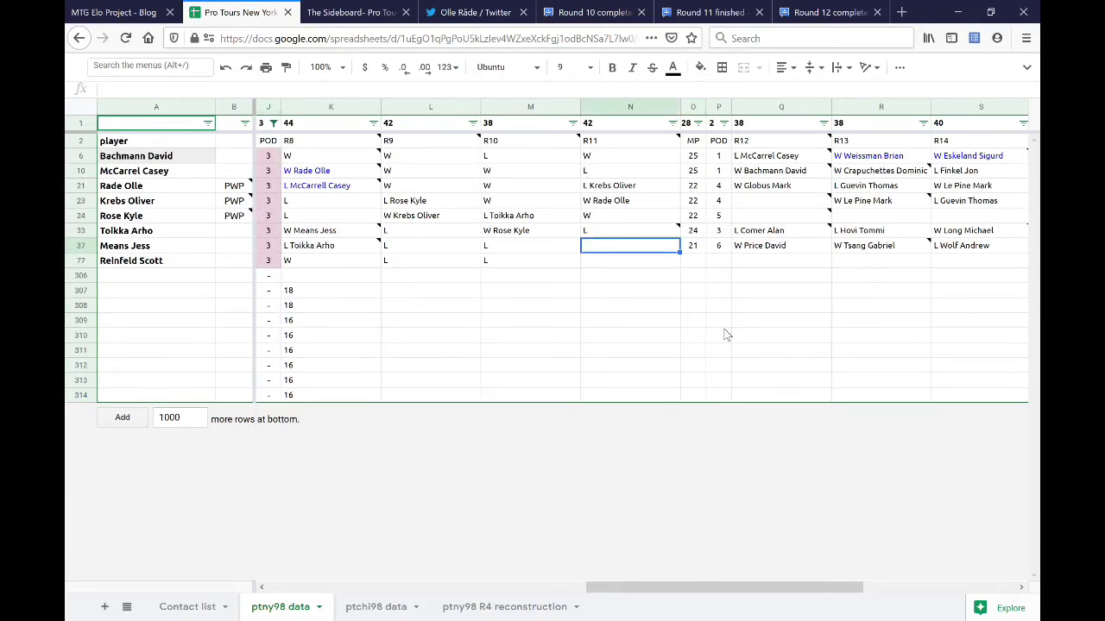
type("W")
key("Return")
type("L")
key("Delete")
key("Return")
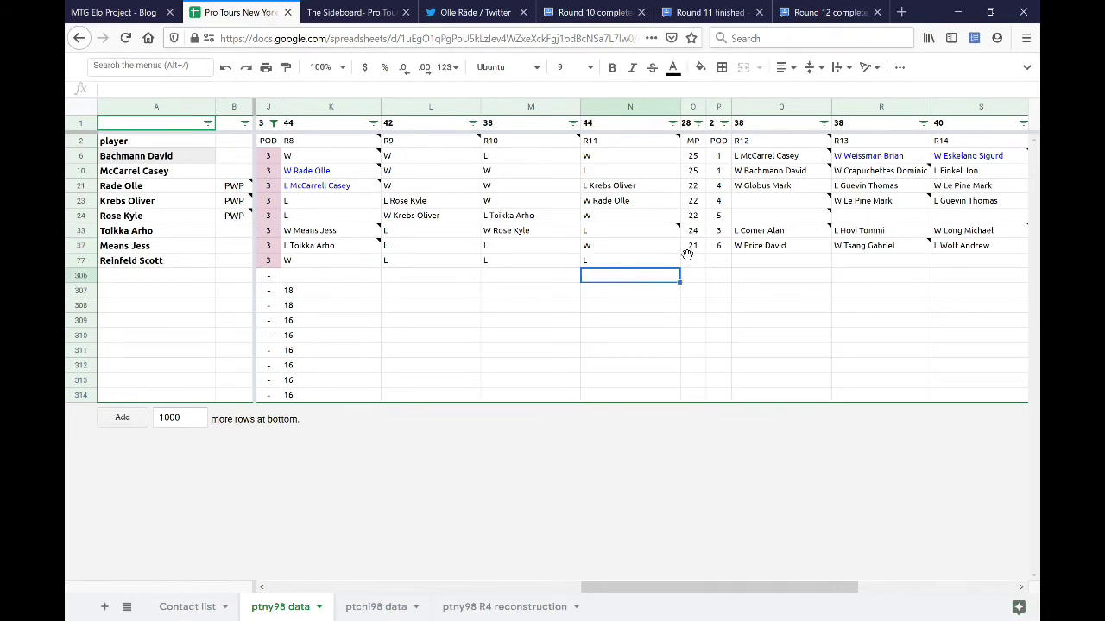
key("Up")
key("Right")
type("19")
key("Return")
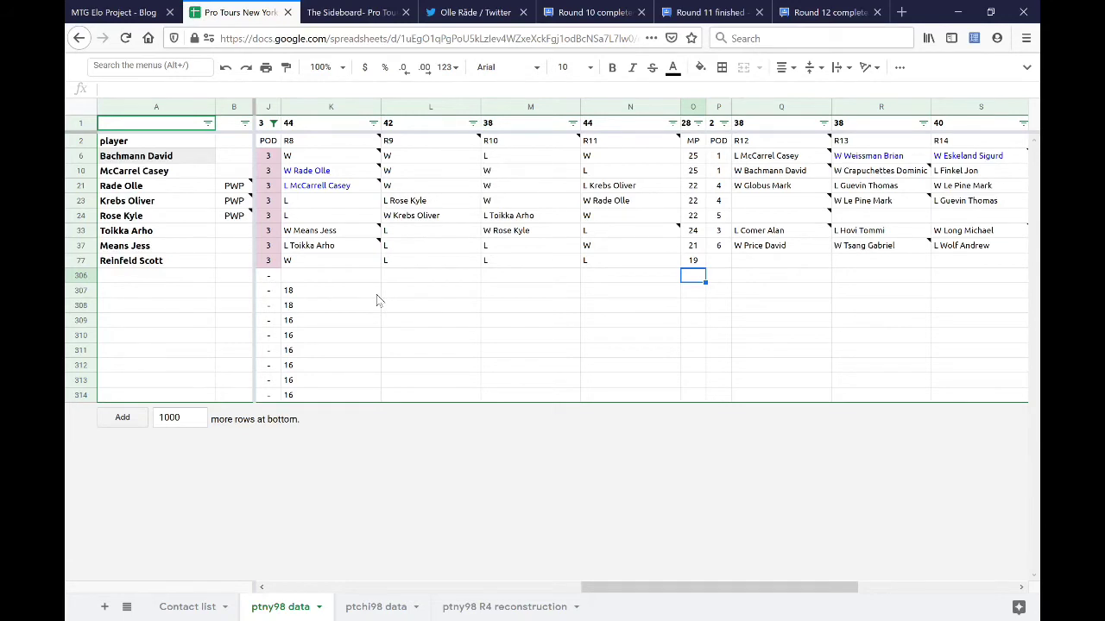
left_click(693, 262)
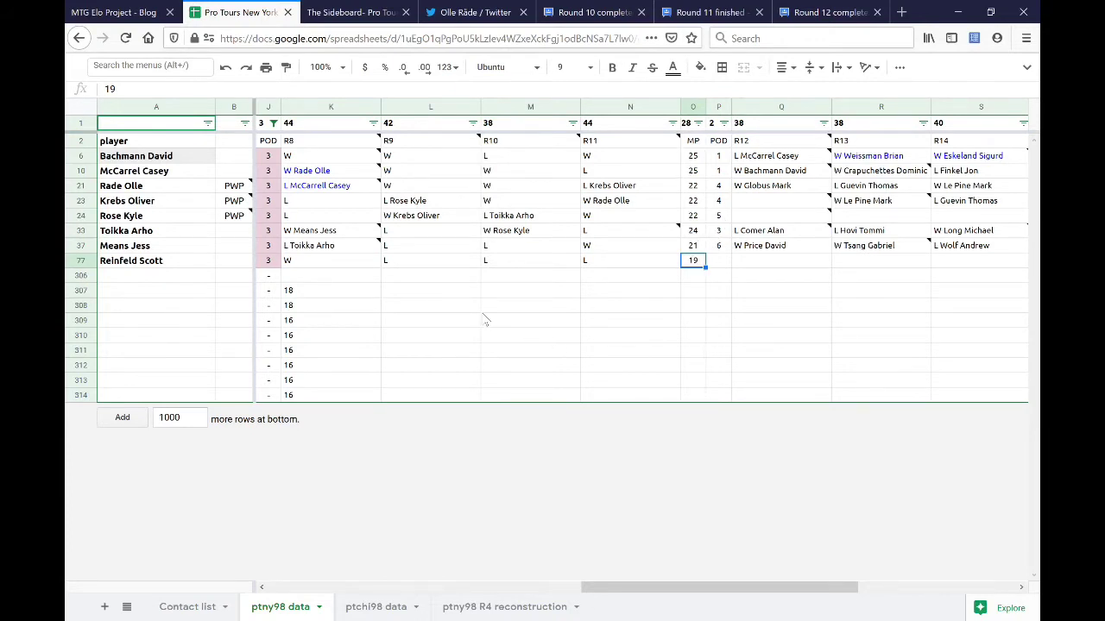
- Label the two 18-point tallies in K307 and K308 with initials AT and JM
left_click(360, 295)
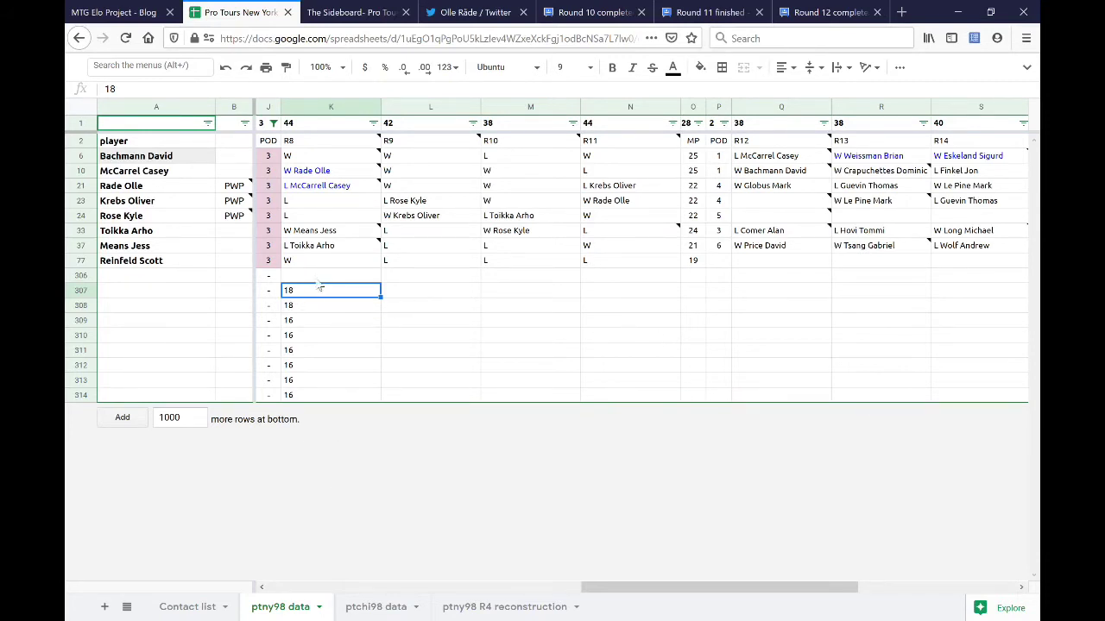
left_click(321, 233)
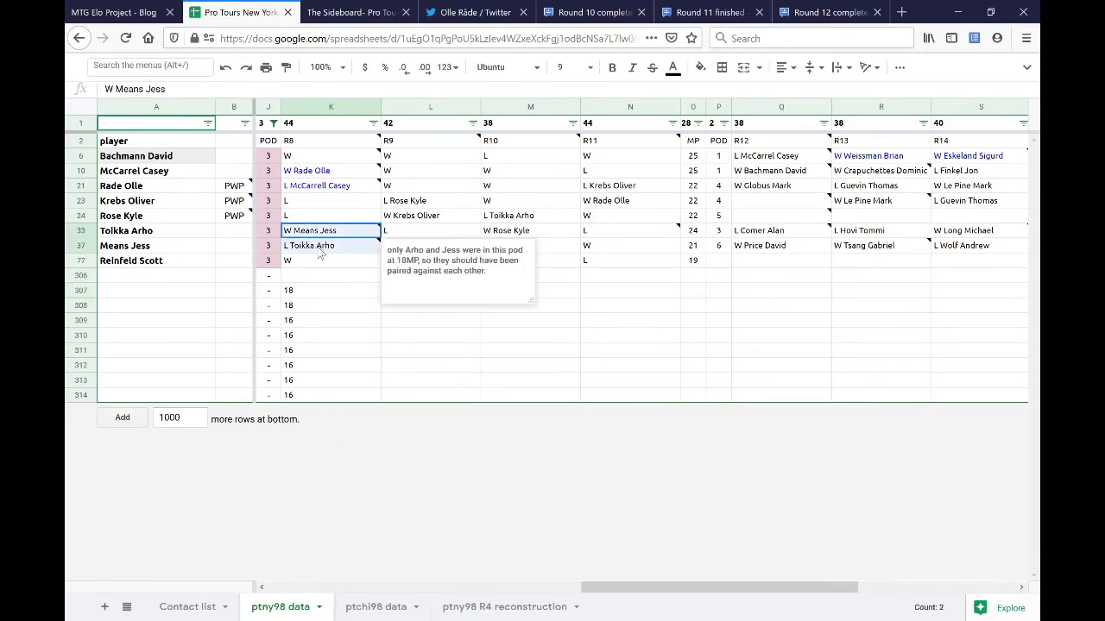
left_click(367, 337)
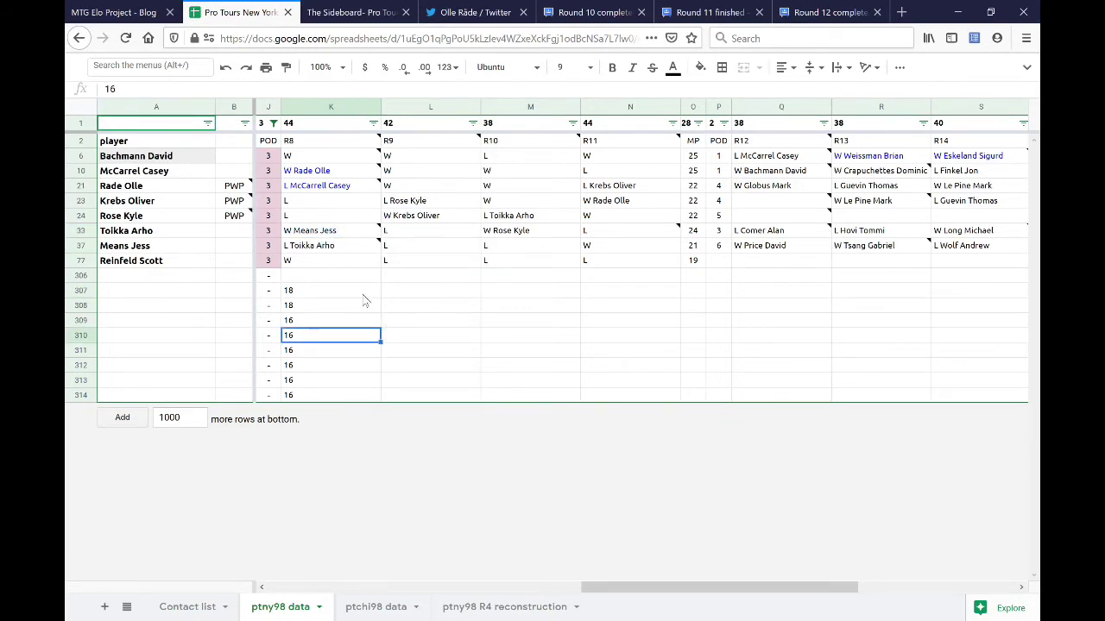
left_click(362, 291)
key("Return")
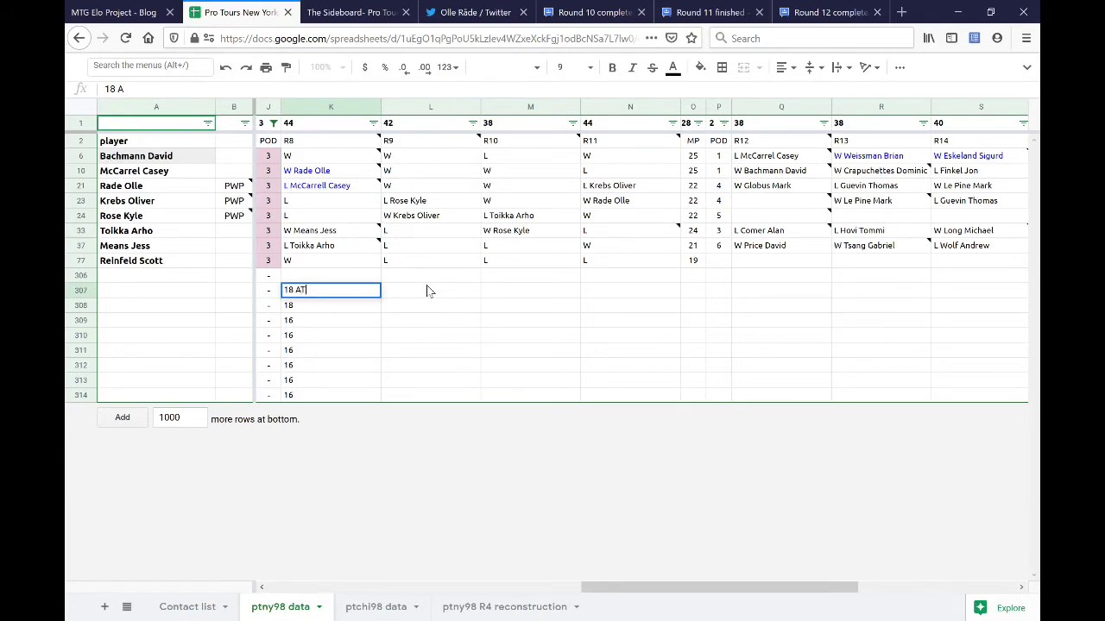
key("Return")
key("Return")
type("JM")
key("Return")
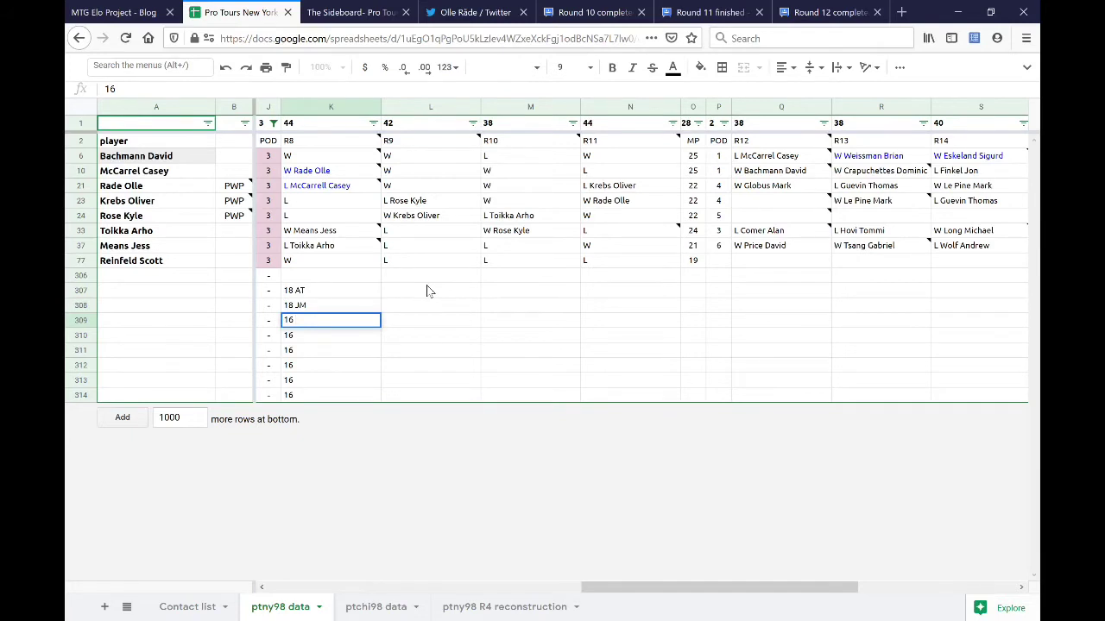
- Label the 16-point tallies down to K314 with DB, CM, OR, OK, KR and SR
key("Return")
type("DB")
key("Return")
key("Return")
type("CM")
key("Return")
key("Return")
type("OR")
key("Return")
key("Return")
type("OK")
key("Return")
key("Return")
type("KR")
key("Return")
key("Return")
type("SR")
key("Return")
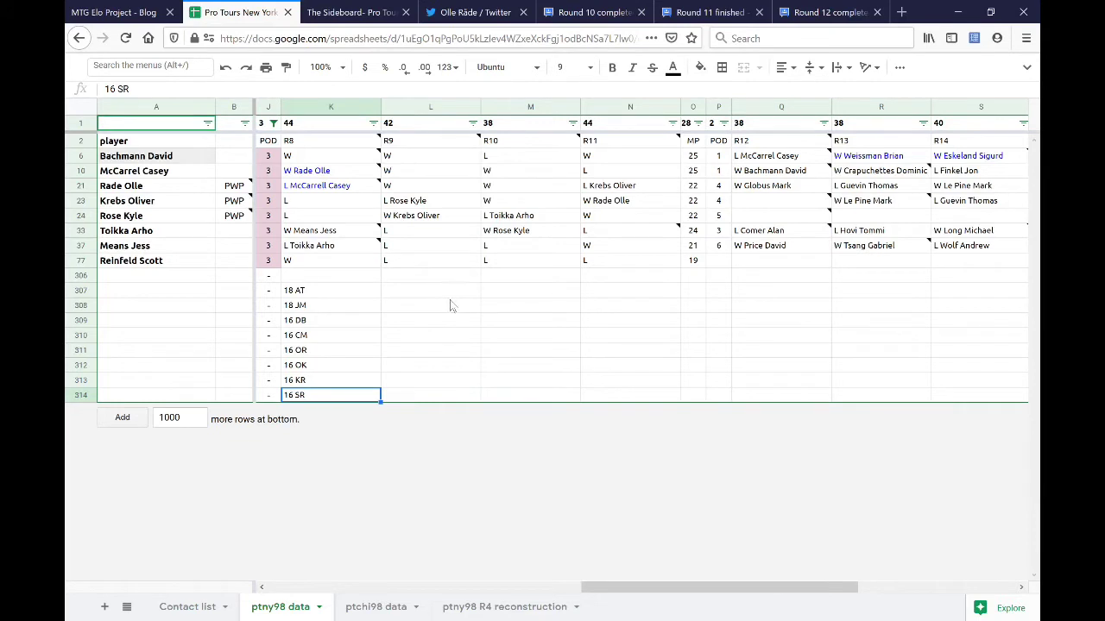
- Enter 21 AT in L307 and 18 JM in L311
left_click_drag(345, 291, 363, 306)
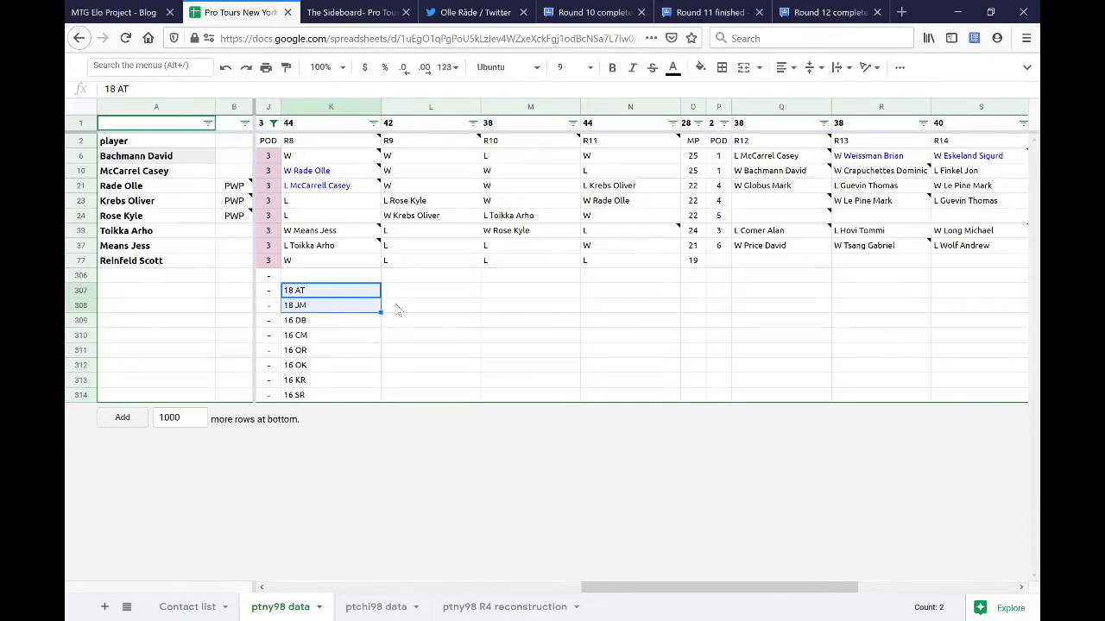
left_click(404, 293)
type("21 AT")
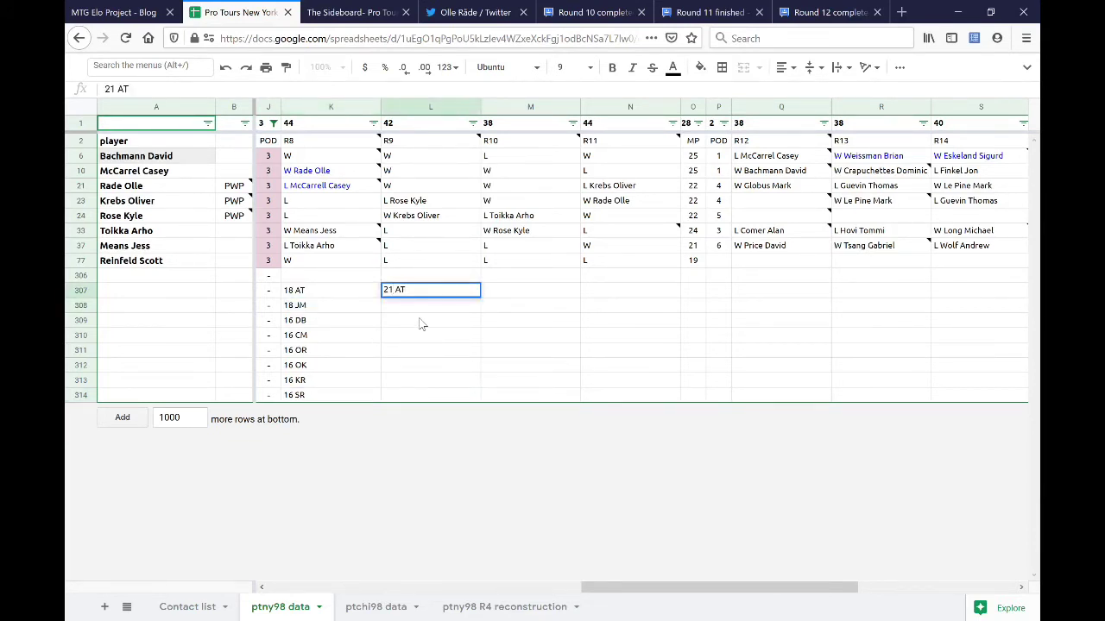
key("Return")
left_click(456, 348)
type("18 JM")
key("Return")
- Enter 19 in L308–L310 and 16 in L312–L314, comparing against the R8 totals
left_click(470, 305)
type("19")
key("Return")
type("19")
key("Return")
type("19")
key("Return")
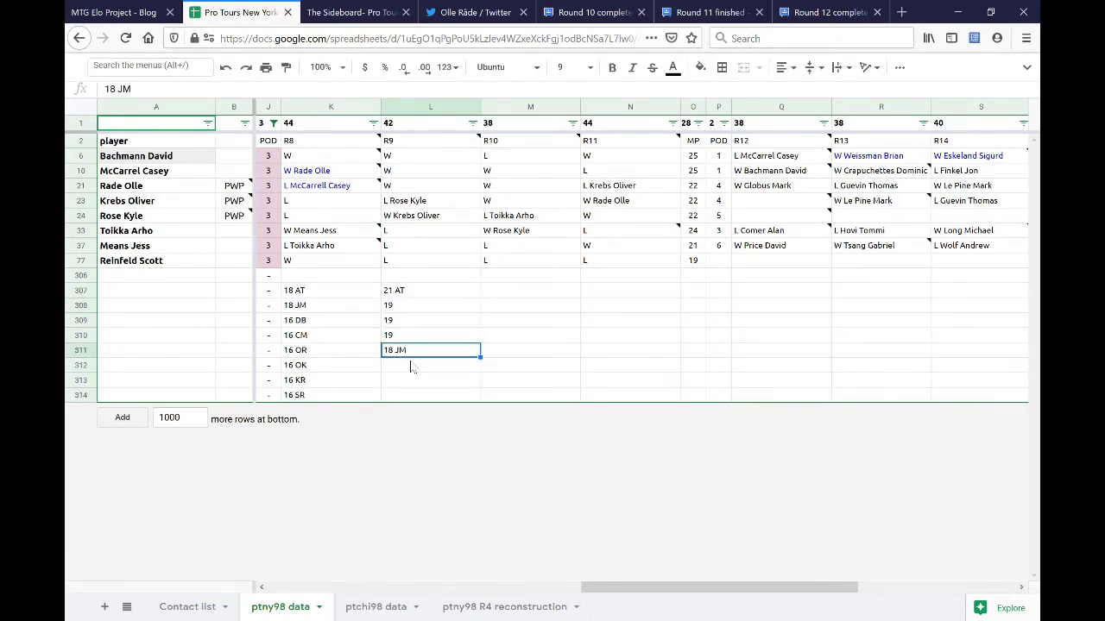
left_click(411, 365)
type("16")
key("Return")
type("16")
key("Return")
type("16")
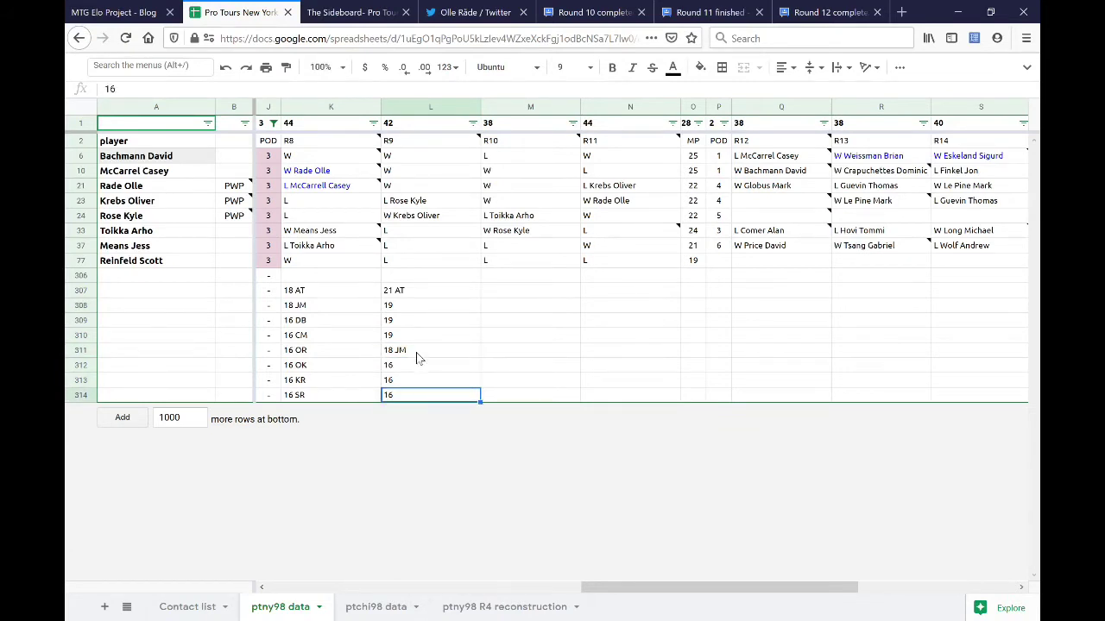
left_click(419, 315)
key("Left")
key("shift+Down")
key("shift+Down")
key("shift+Down")
key("shift+Down")
key("shift+Down")
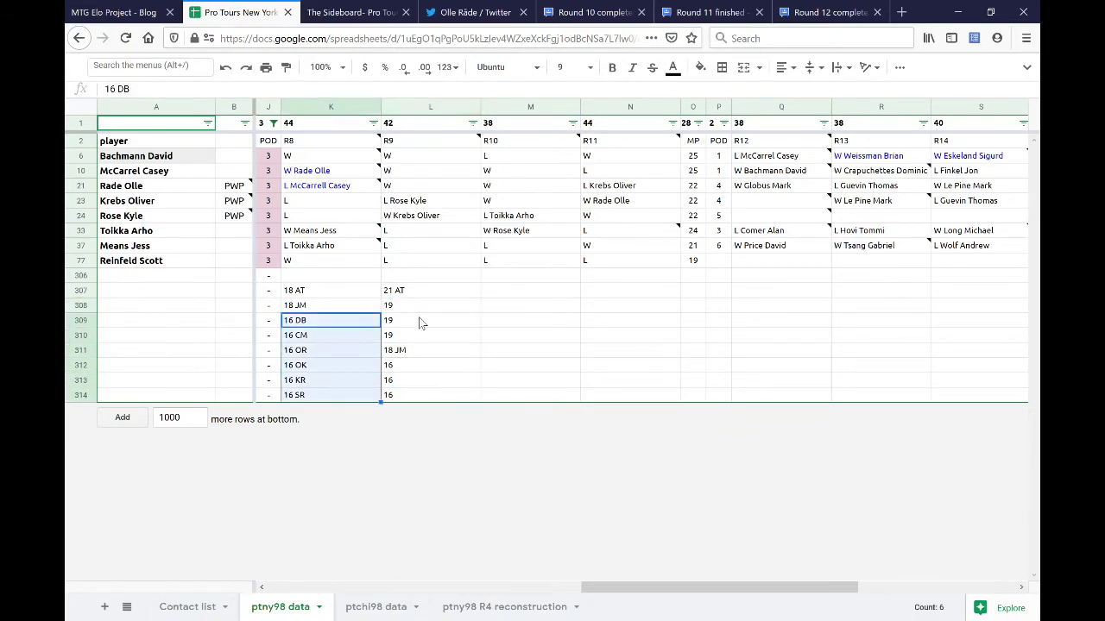
- Make the first two 19 totals 19 DB and 19 CM, correcting the MC typo
left_click(421, 307)
key("Return")
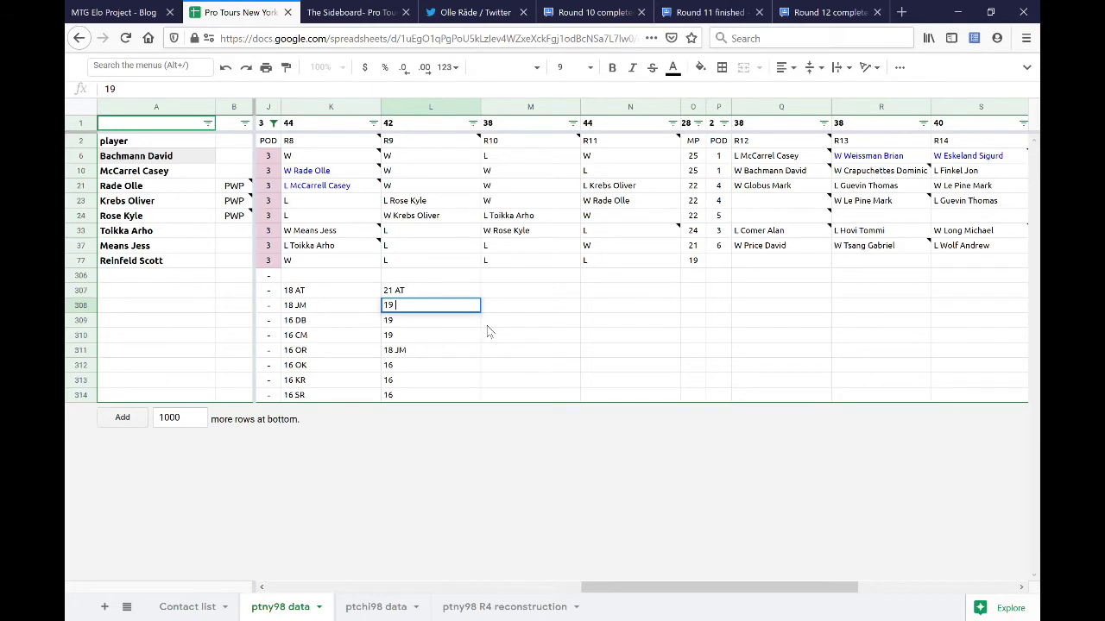
type("DB")
key("Return")
type("MC")
key("Return")
key("Up")
key("Return")
key("BackSpace")
key("BackSpace")
type("CM")
key("Return")
key("Return")
- Make the third 19 total 19 SR, replacing the mistyped OR
type("OR")
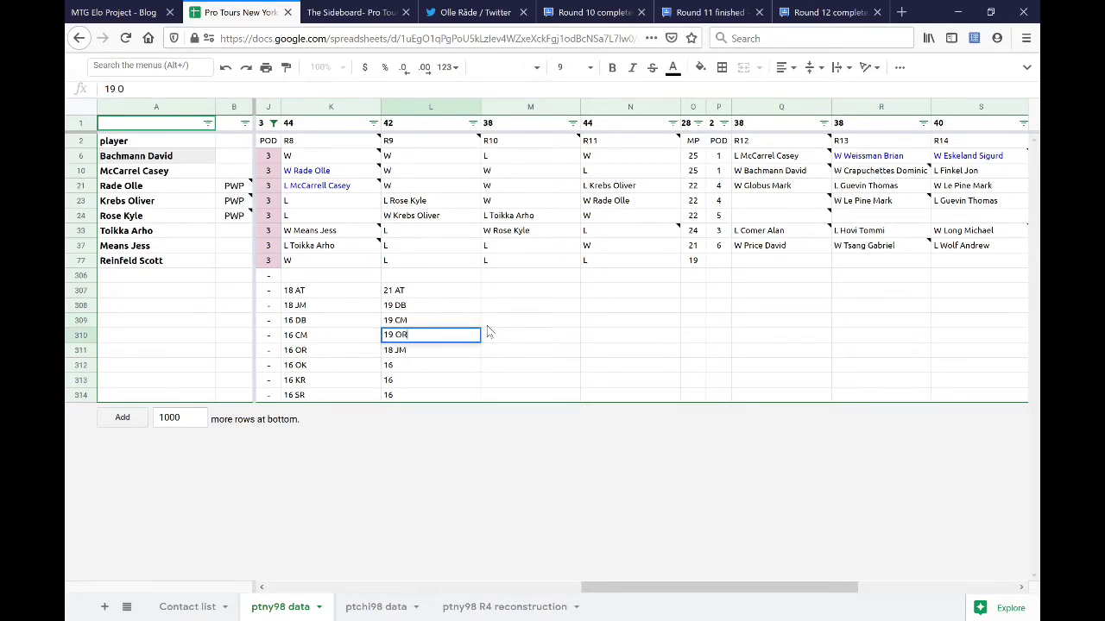
key("BackSpace")
key("BackSpace")
key("BackSpace")
type("S")
key("BackSpace")
type("SR")
key("Return")
- Make the 16 totals 16 OR, 16 OK and 16 KR, and bold 16 KR
key("Down")
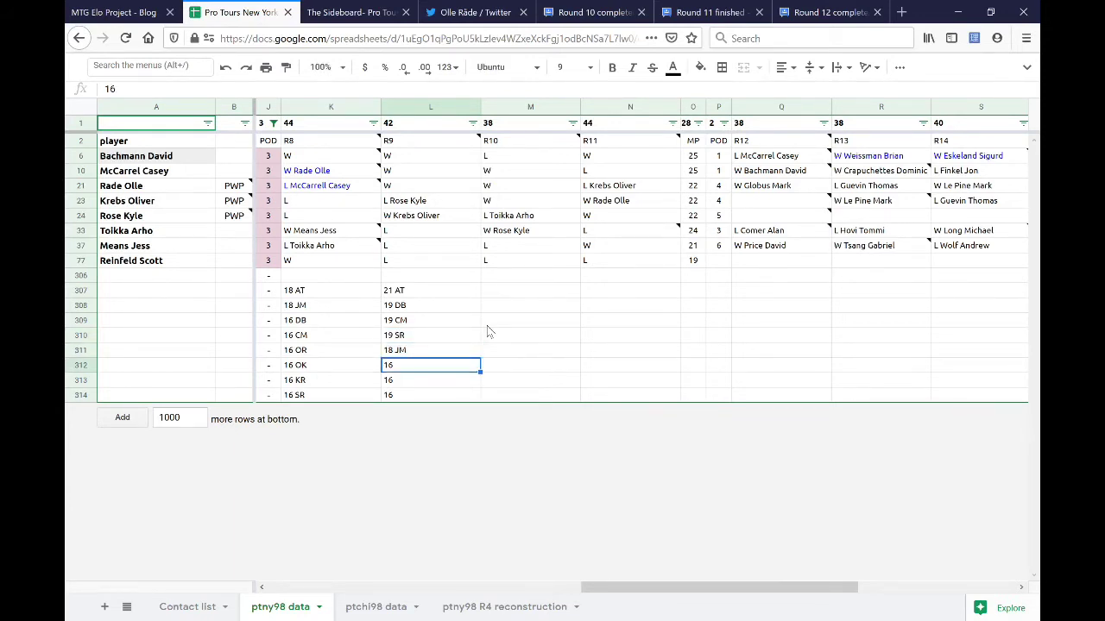
key("Return")
type("OR")
key("Return")
key("Return")
type("OK")
key("Return")
key("Return")
type("KR")
key("Return")
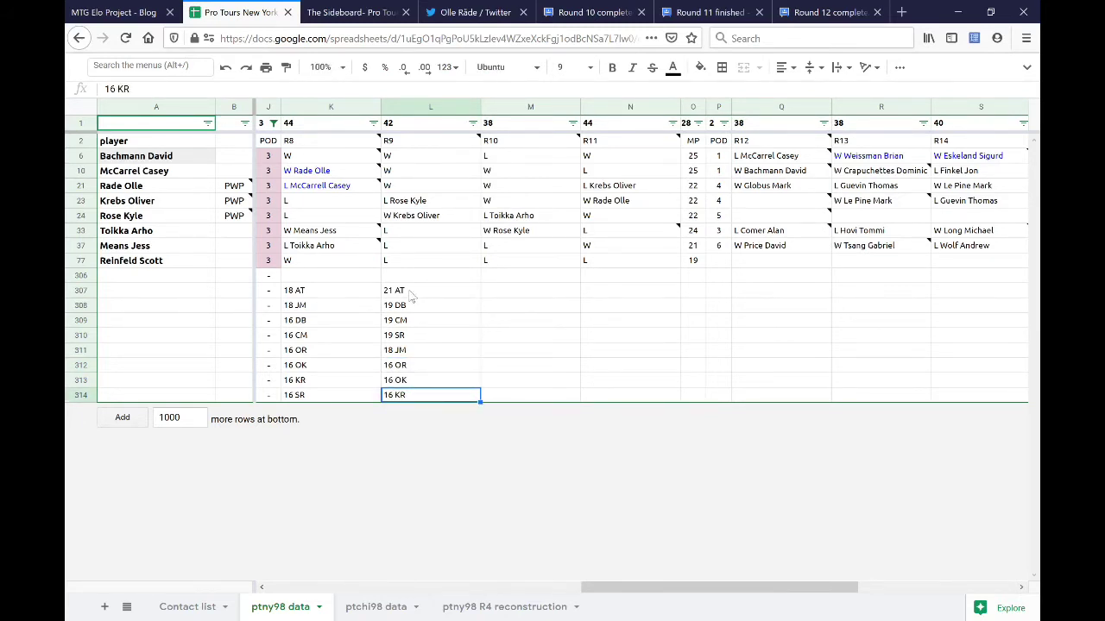
key("ctrl+b")
- Bold the 16 OK total in L313, then review the R9 totals in L307–L312
left_click(426, 380)
key("ctrl+b")
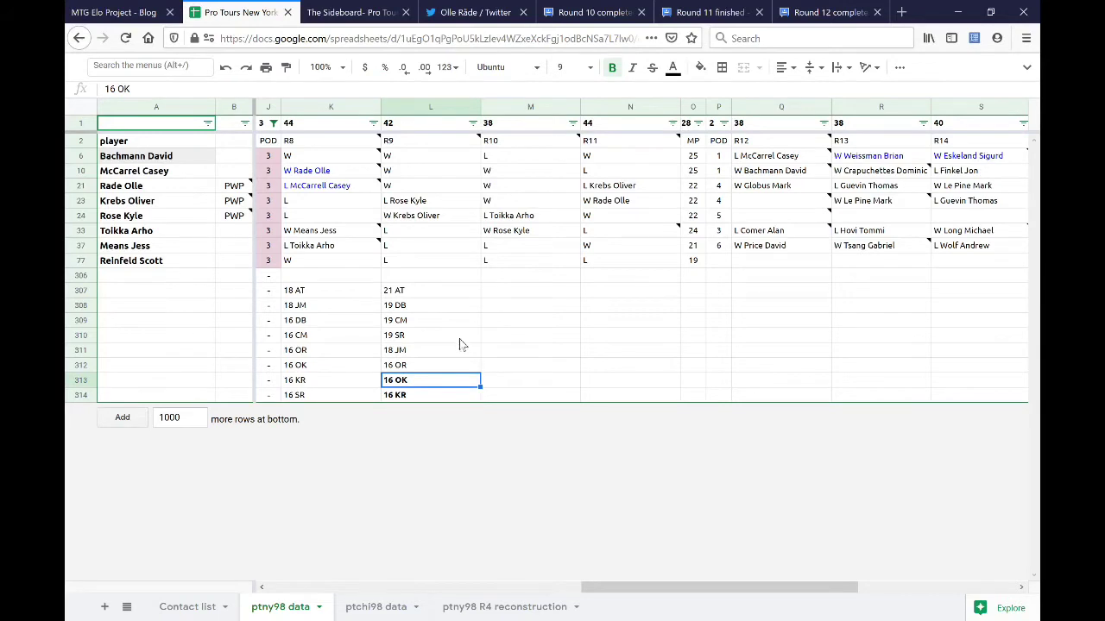
left_click(434, 291)
left_click_drag(434, 298, 475, 341)
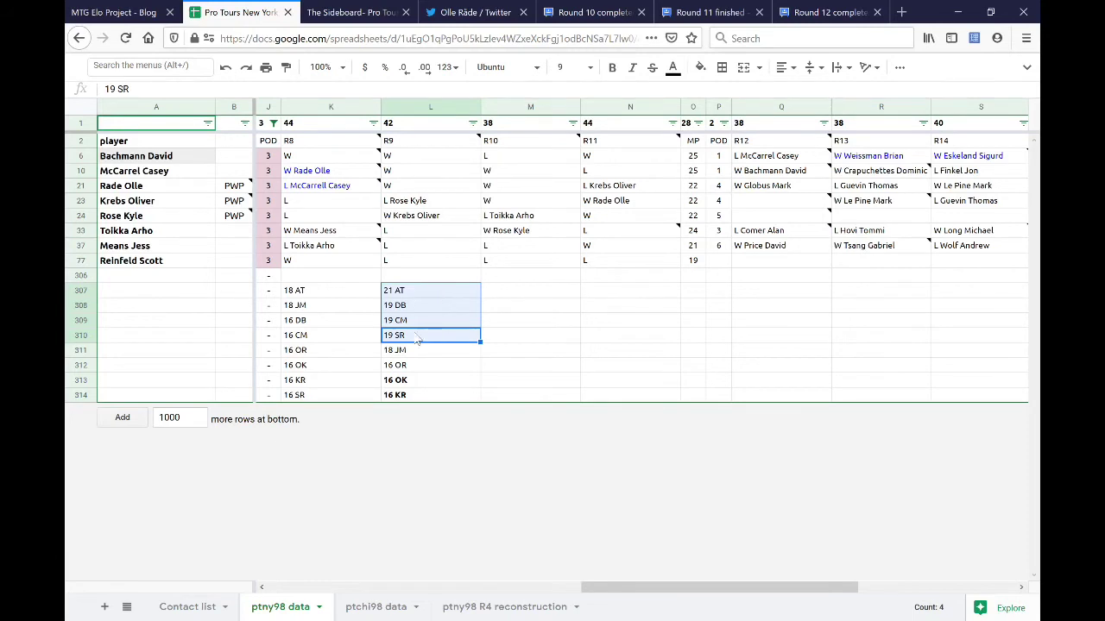
left_click_drag(419, 304, 423, 322)
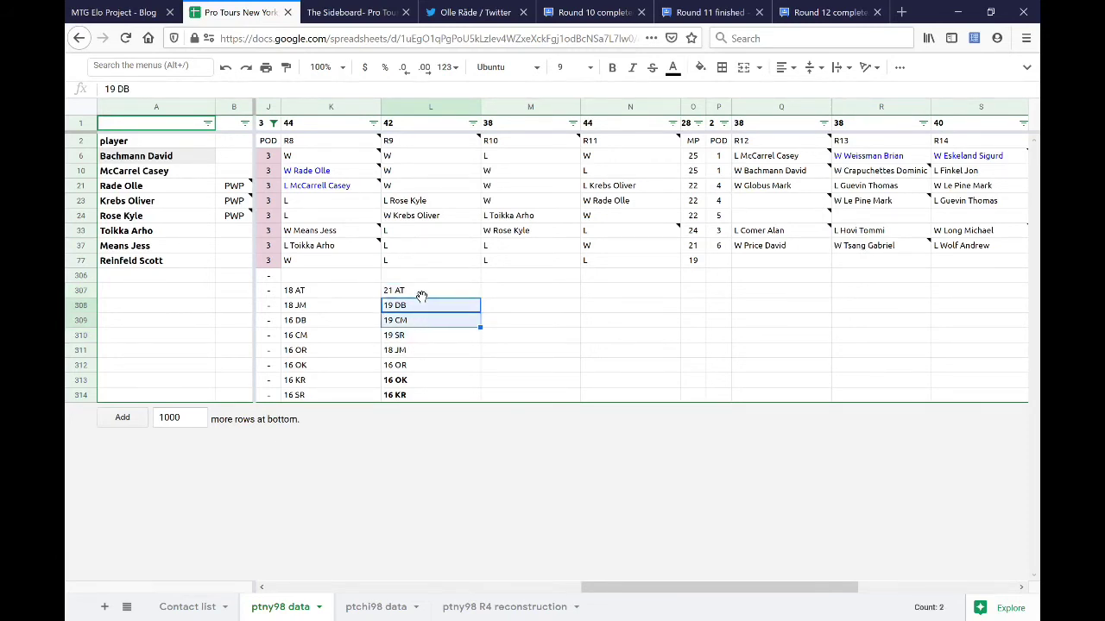
left_click(420, 298)
left_click(432, 322, "ctrl")
left_click(436, 322, "shift")
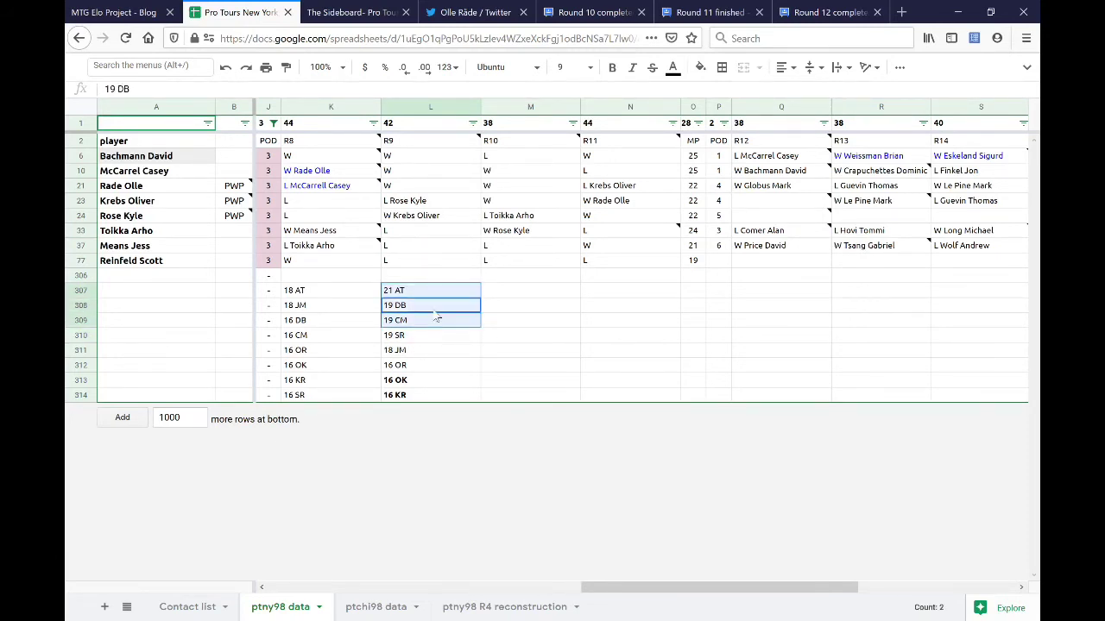
left_click(434, 336, "shift")
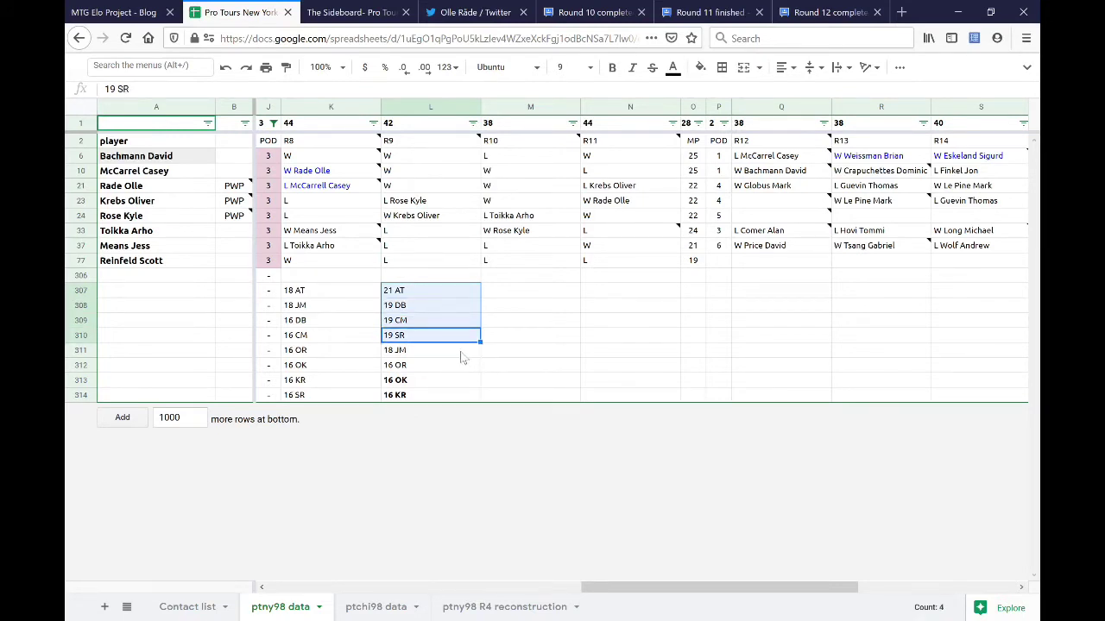
left_click(459, 354)
left_click(460, 363, "shift")
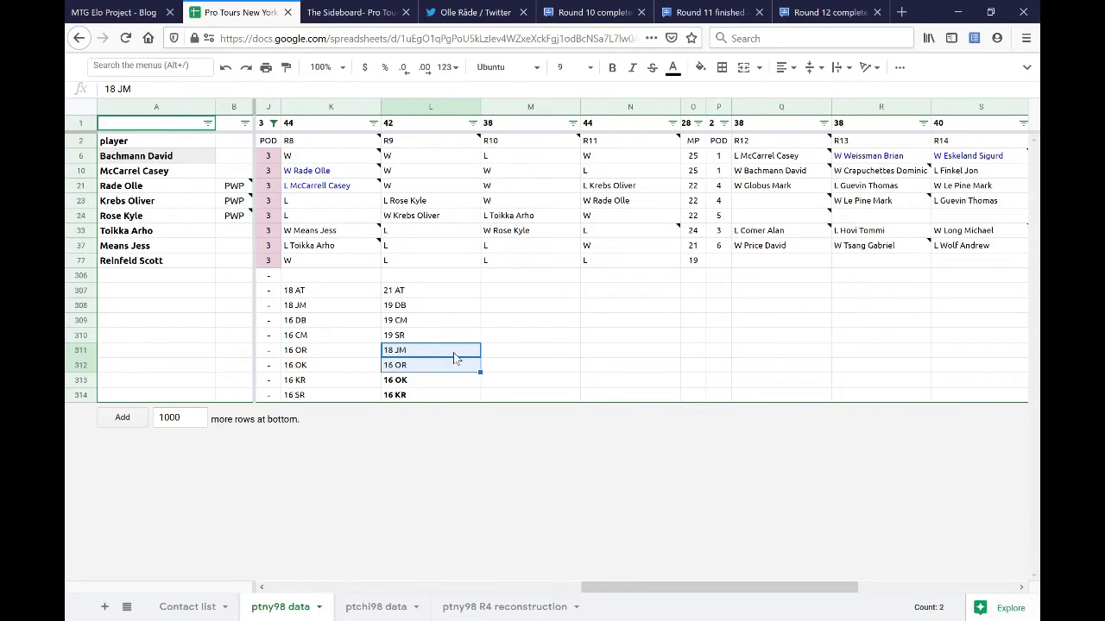
- Append the opponents' names to the R9 results in L37 and L21
left_click(423, 241)
double_click(438, 243)
type("Rade Olle")
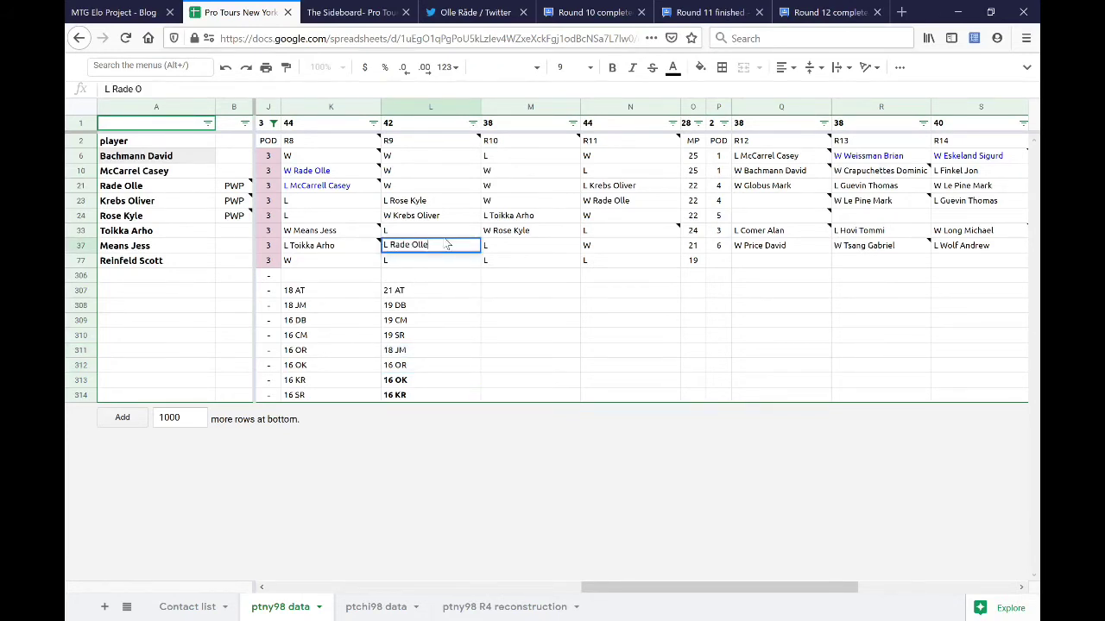
key("Return")
left_click(436, 181)
key("Return")
type("Means Jess")
key("Return")
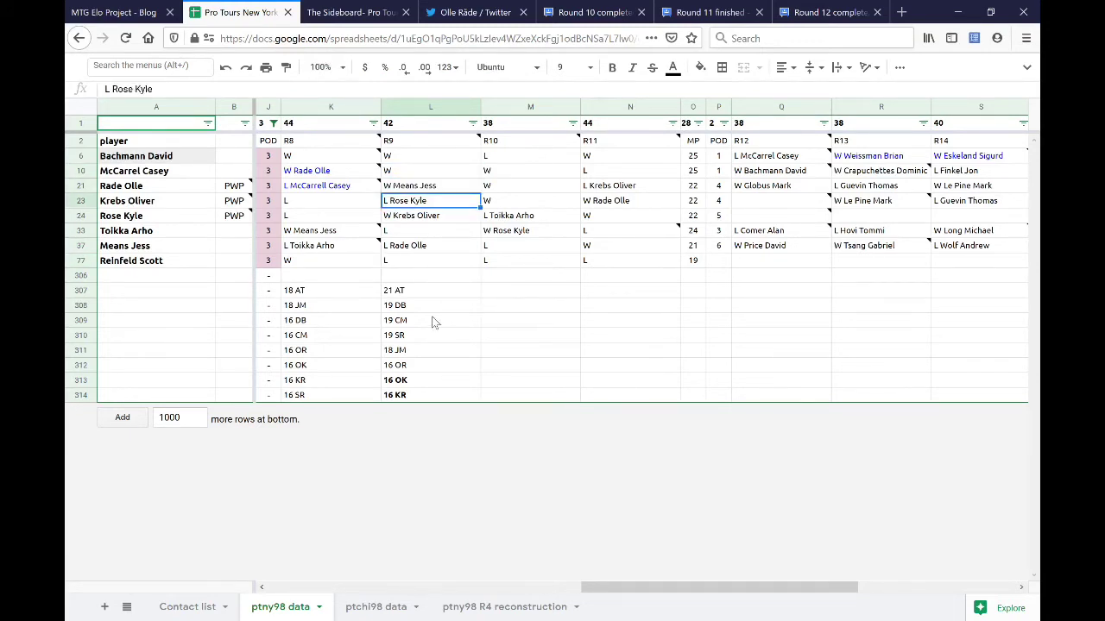
- Bold the 18 JM and 16 OR R9 totals and the 18 AT, 18 JM, 16 CM, 16 OR R8 totals
left_click(428, 350)
left_click(433, 366, "shift")
key("ctrl+b")
left_click(321, 290)
left_click(325, 353)
left_click_drag(323, 337, 324, 353)
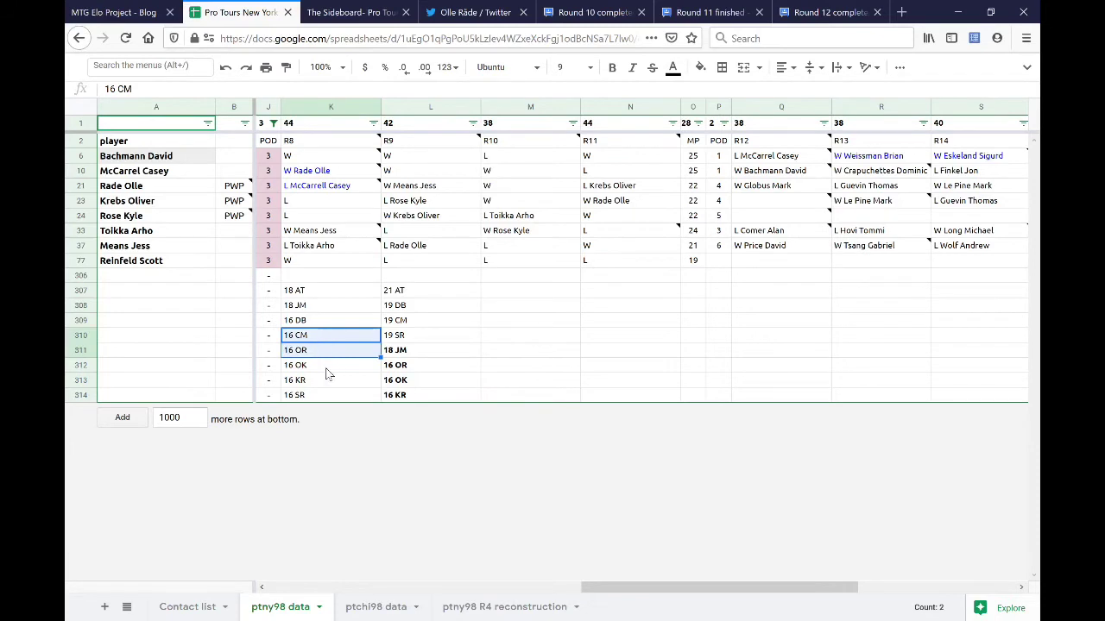
left_click_drag(314, 306, 315, 293, "ctrl")
key("ctrl+b")
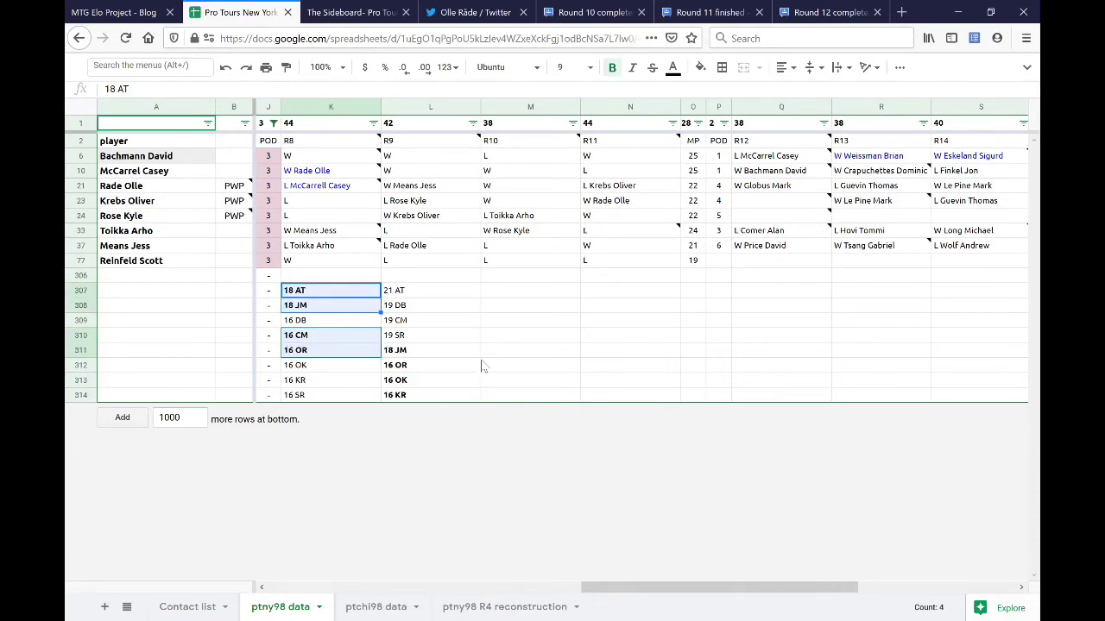
- Review the R8 and R9 totals and the row 6–10 results before starting round 10
left_click_drag(443, 293, 442, 335)
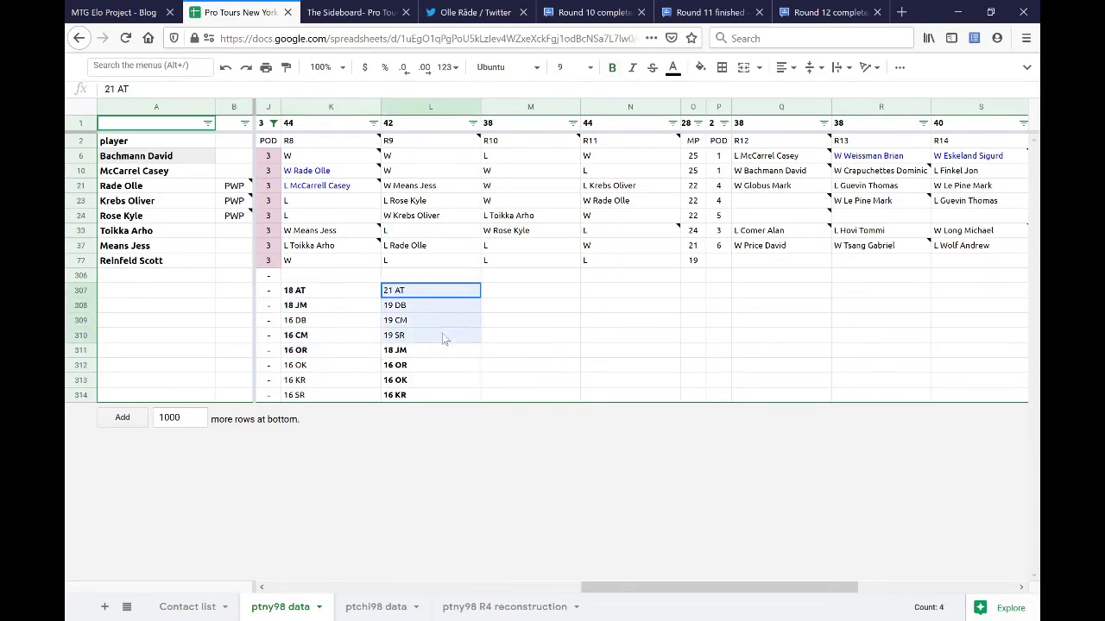
left_click(354, 321, "ctrl")
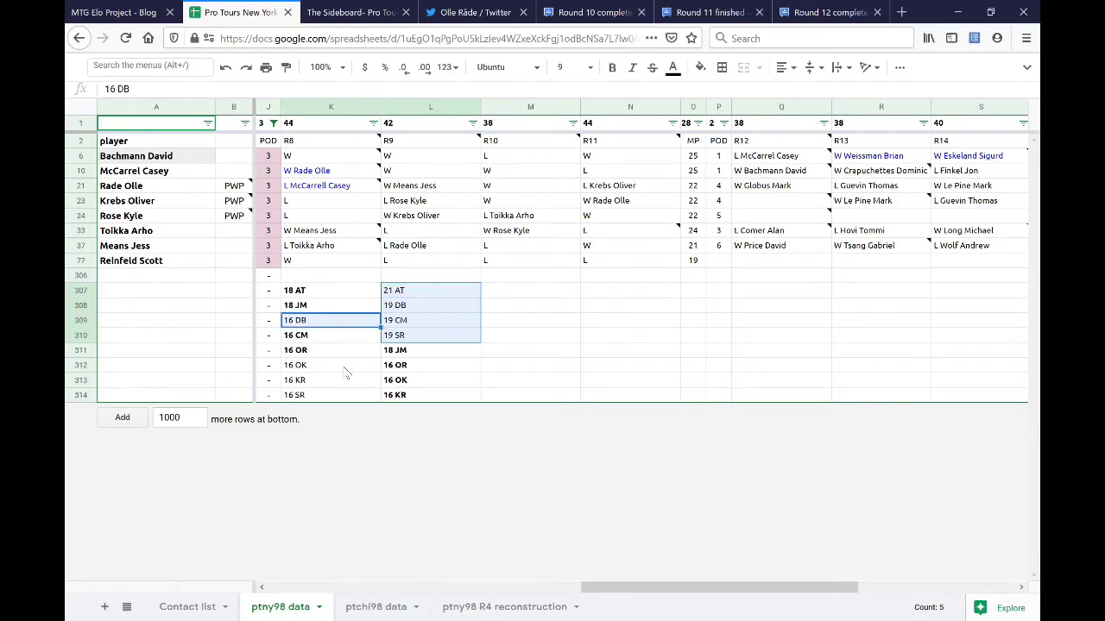
left_click_drag(345, 372, 345, 395, "ctrl")
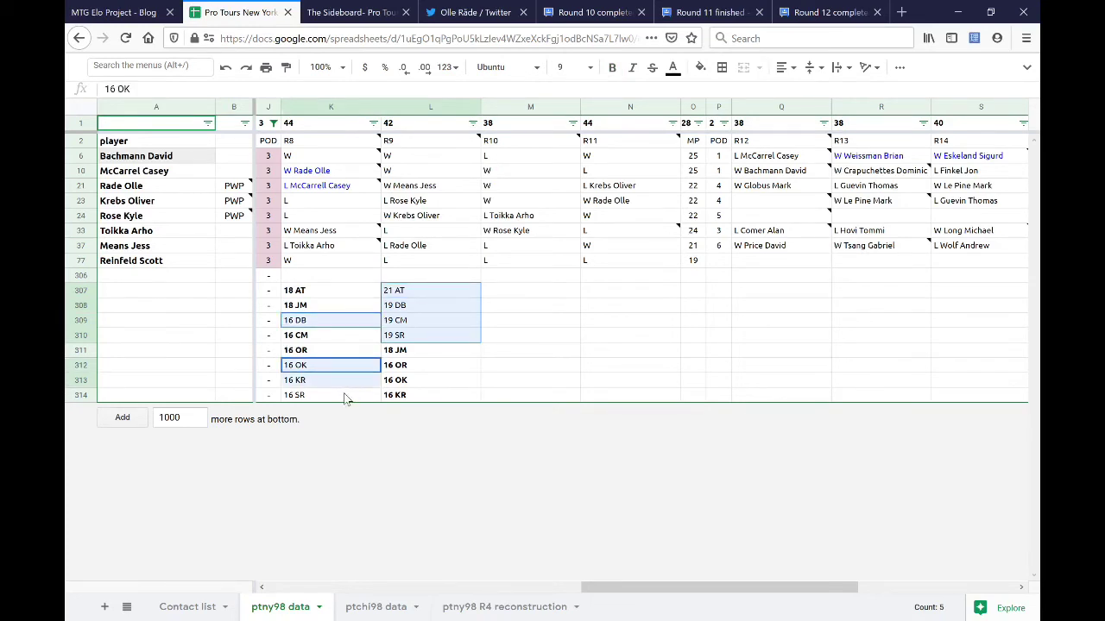
left_click(527, 295)
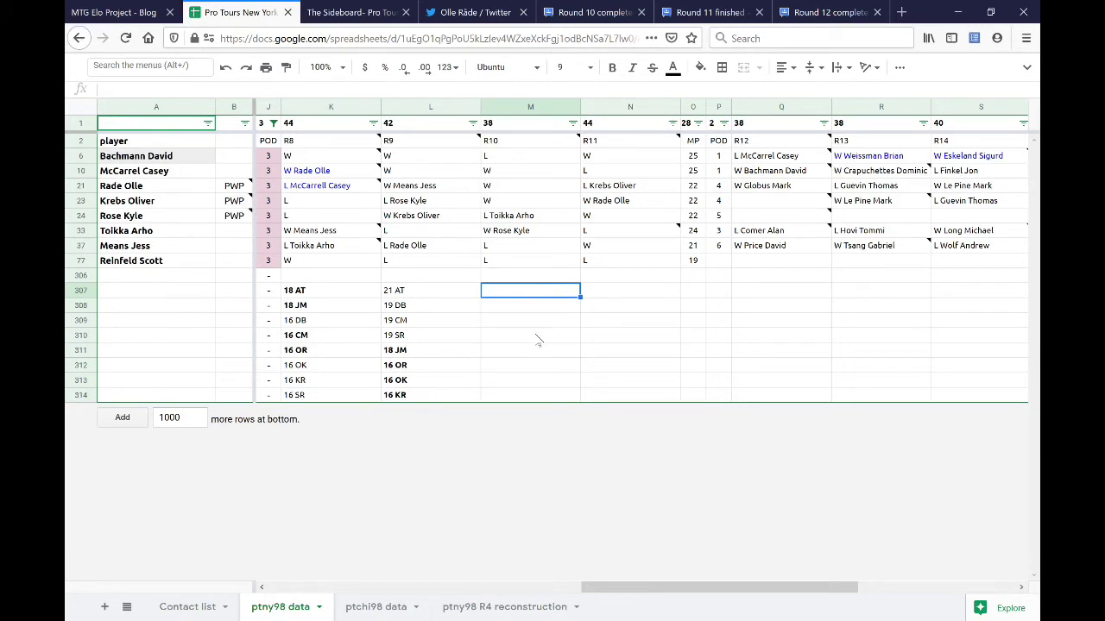
left_click(328, 171)
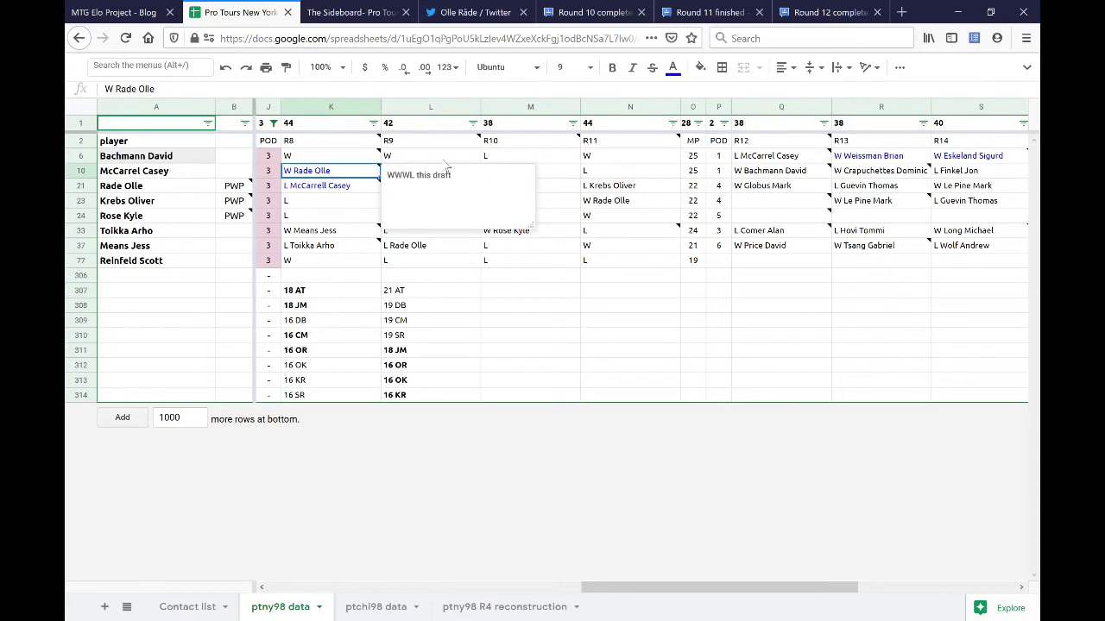
left_click(431, 157, "shift")
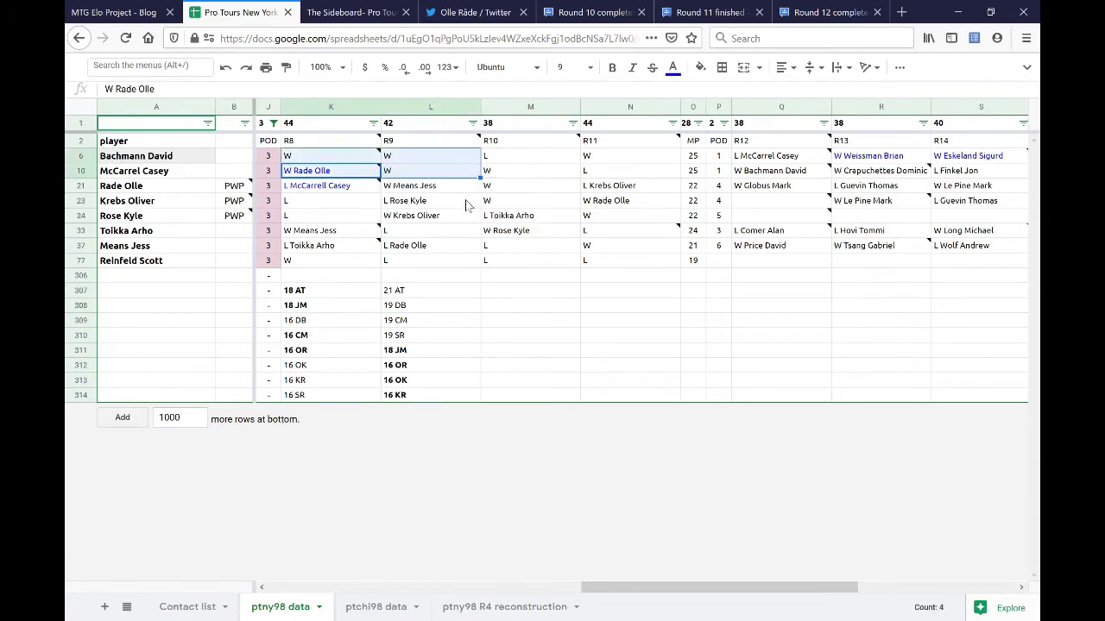
- Enter 22 CM, 22 DB and 21 AT at the top of the R10 totals in M307
left_click(519, 296)
type("22 CM")
key("Return")
type("22 DB")
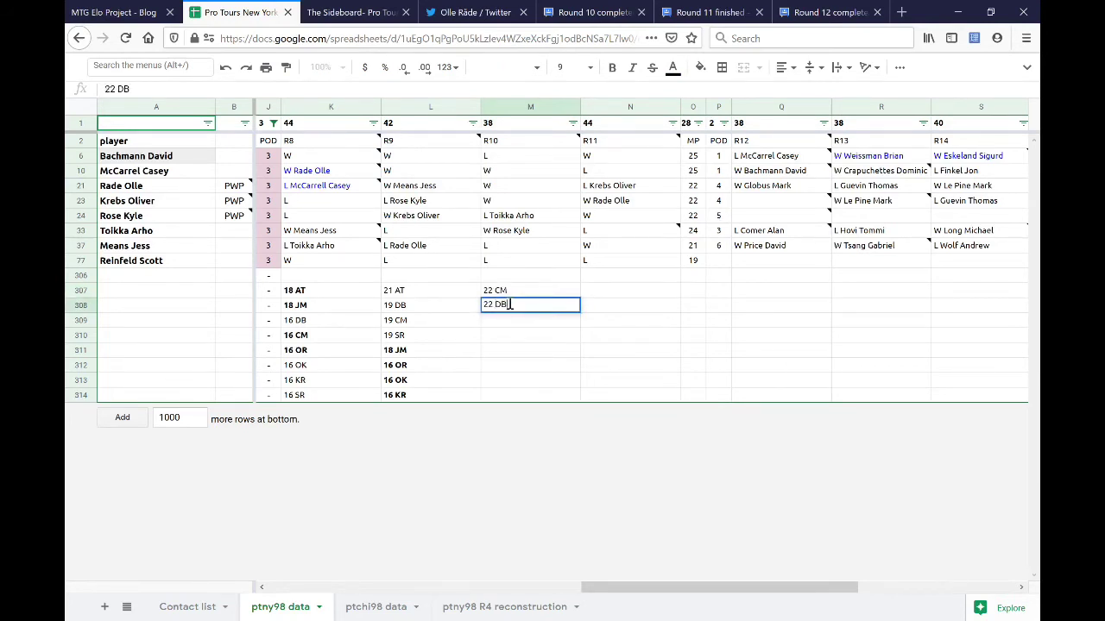
key("Return")
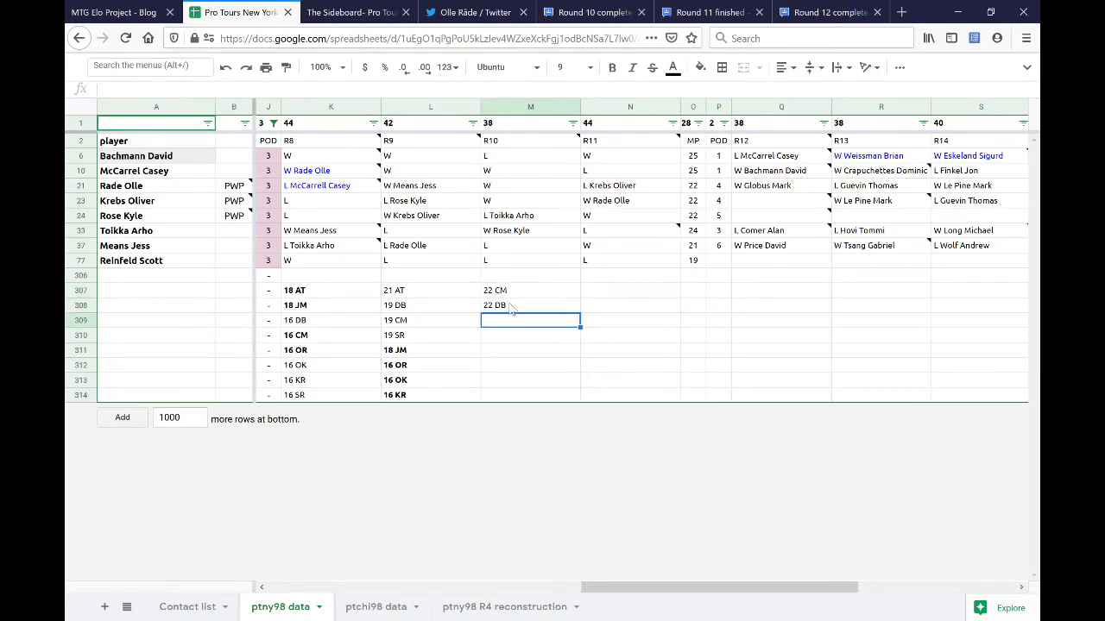
type("21 AT")
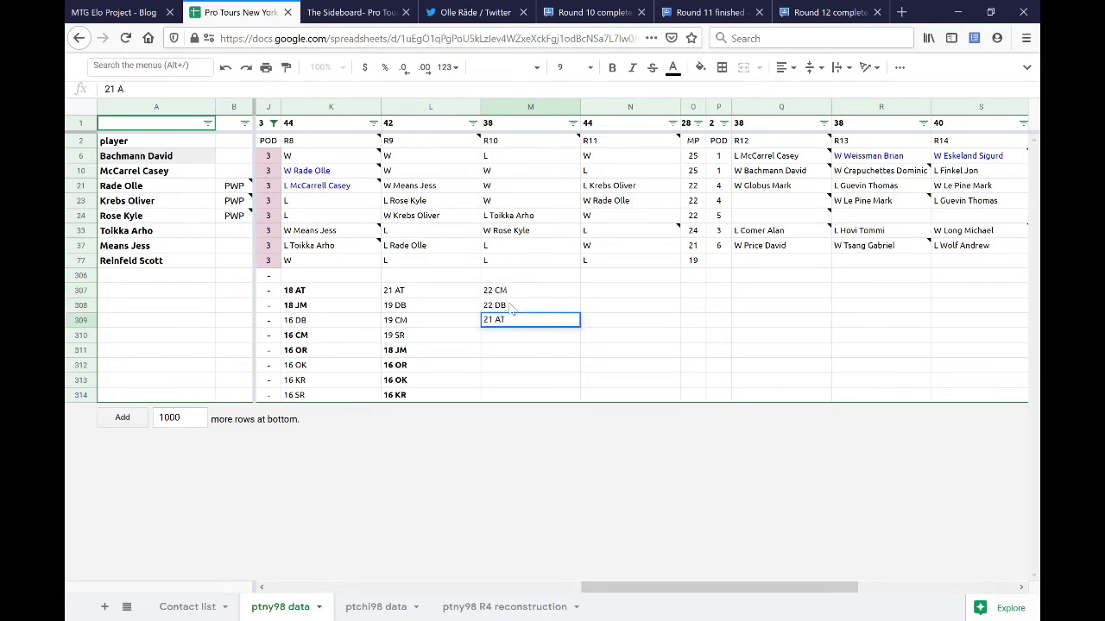
key("Return")
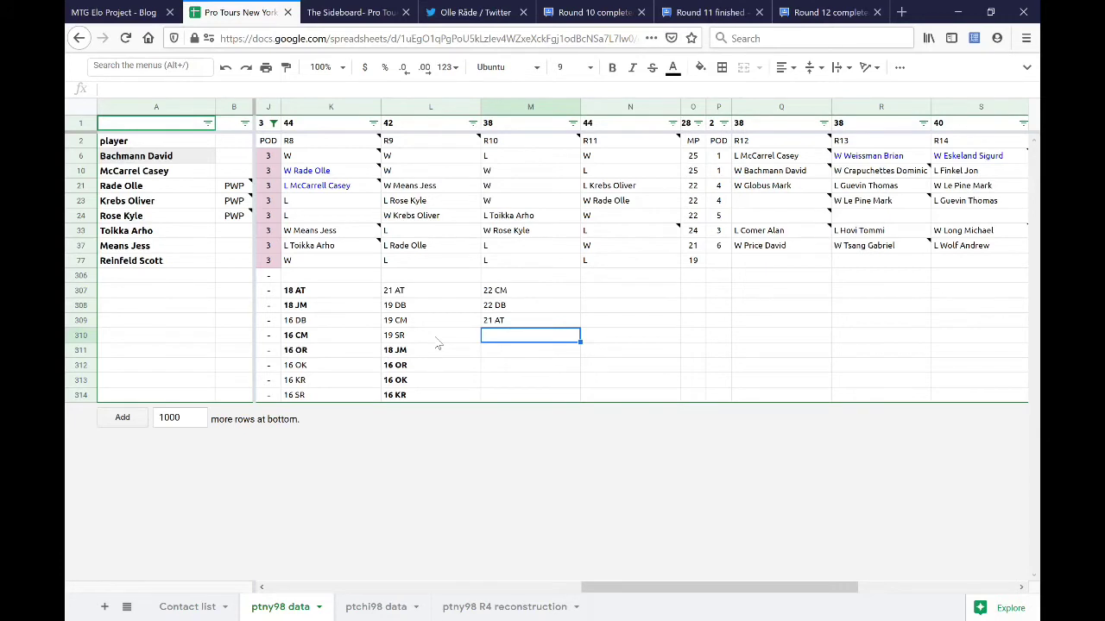
- Add the R10 totals 19 SR and 19 OR below 21 AT
type("19")
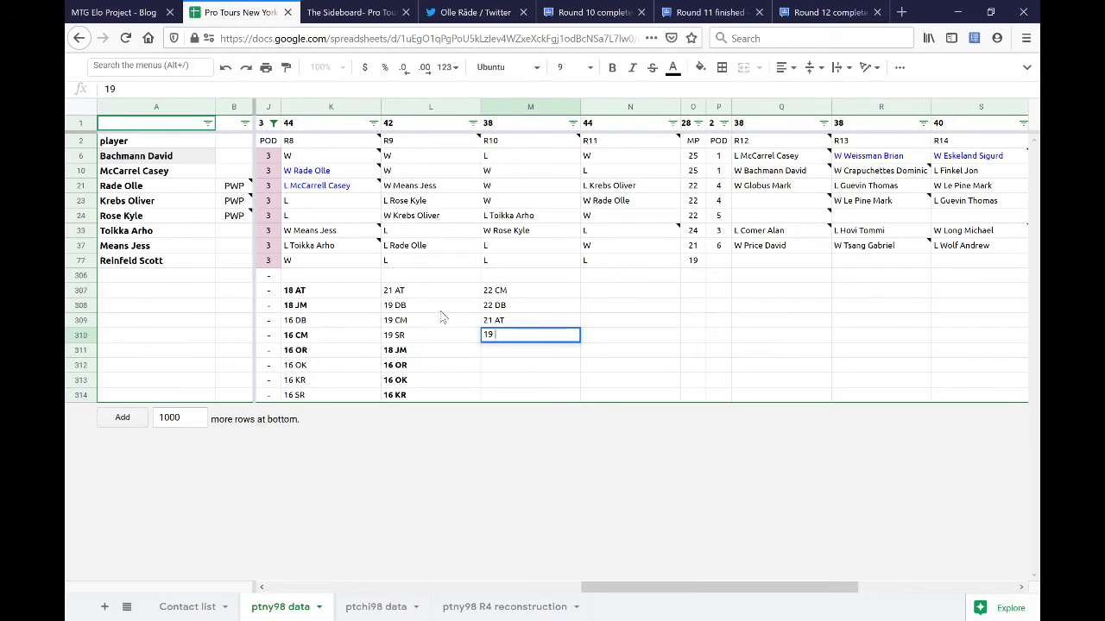
type("SR")
key("Return")
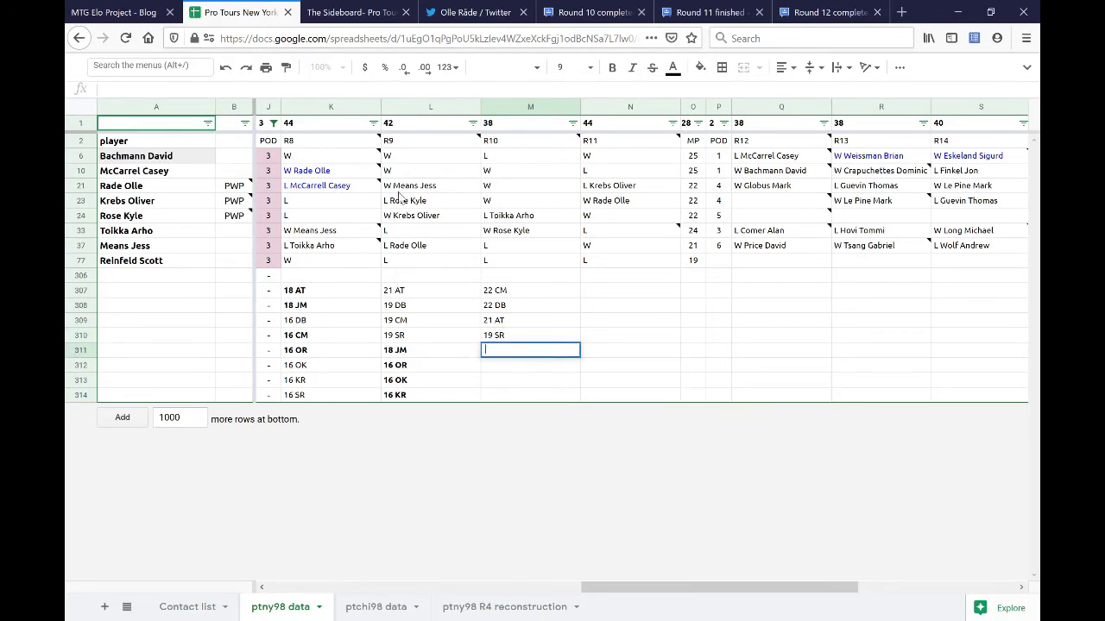
type("19")
key("Return")
key("Up")
key("Return")
type("OR")
key("Return")
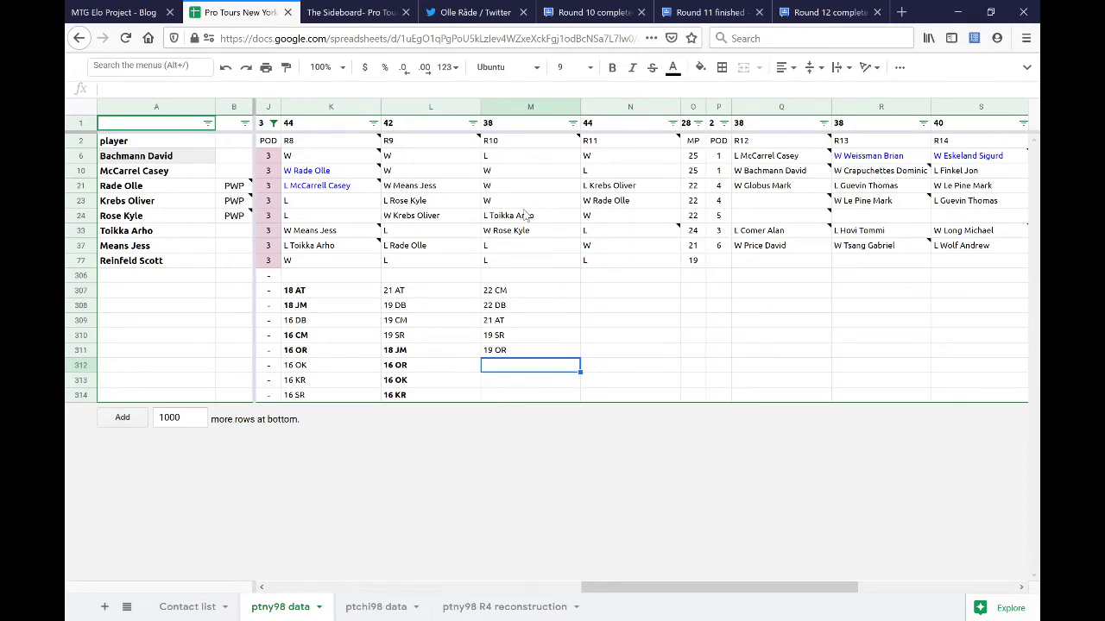
- Check row 24's results, then enter 19 KR, 18 JM and 16 OK in M312–M314
left_click_drag(328, 220, 509, 216)
left_click(442, 215)
left_click(348, 222, "shift")
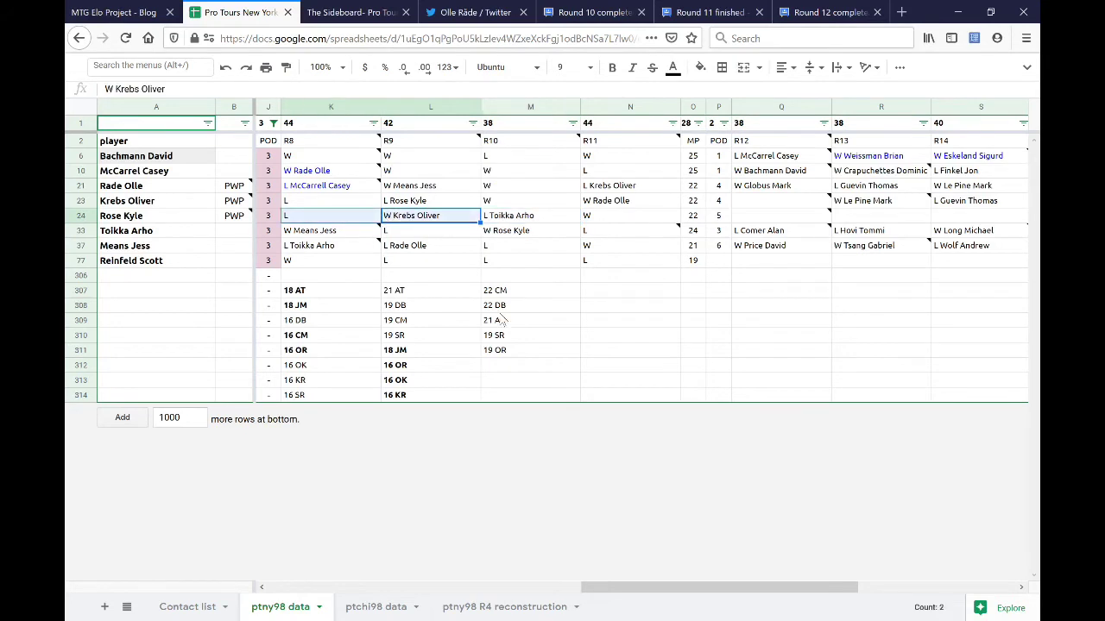
left_click(520, 366)
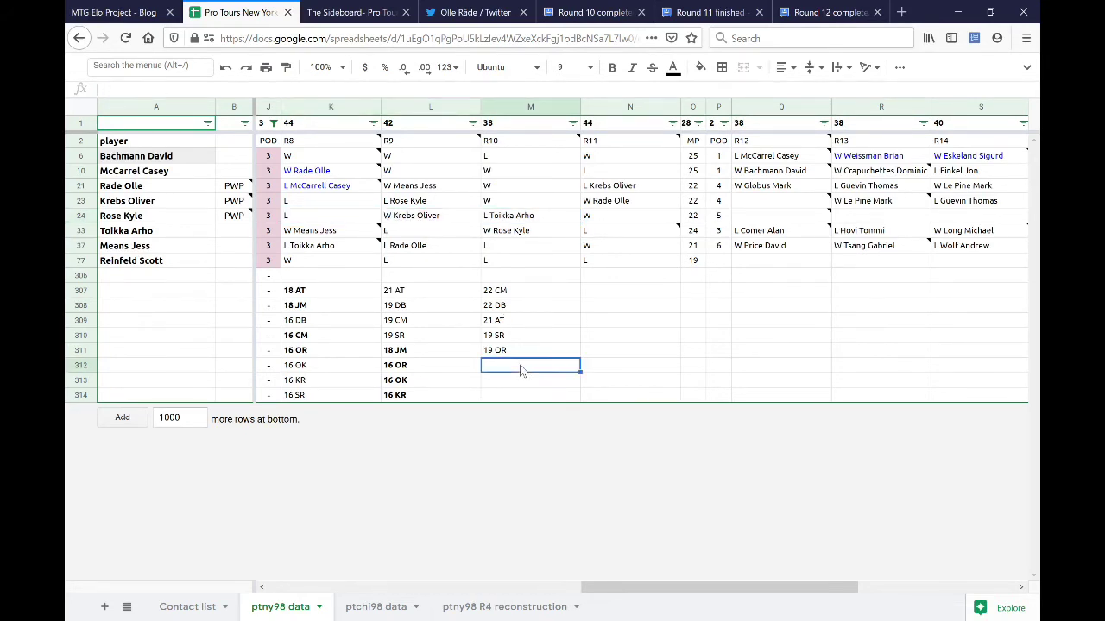
type("19 KR")
key("Return")
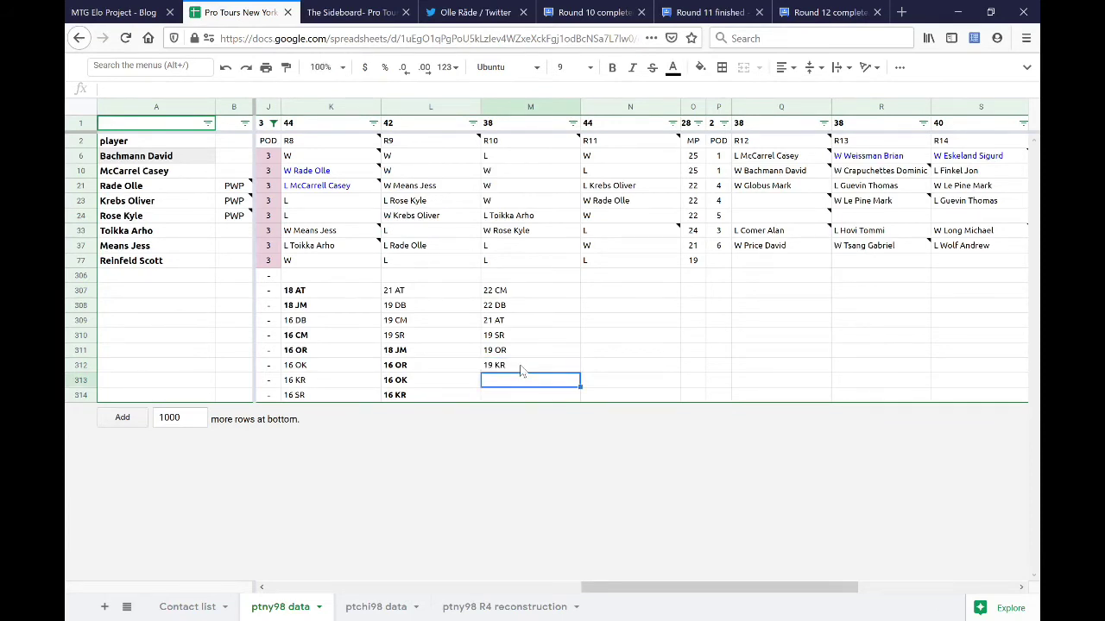
type("18 JM")
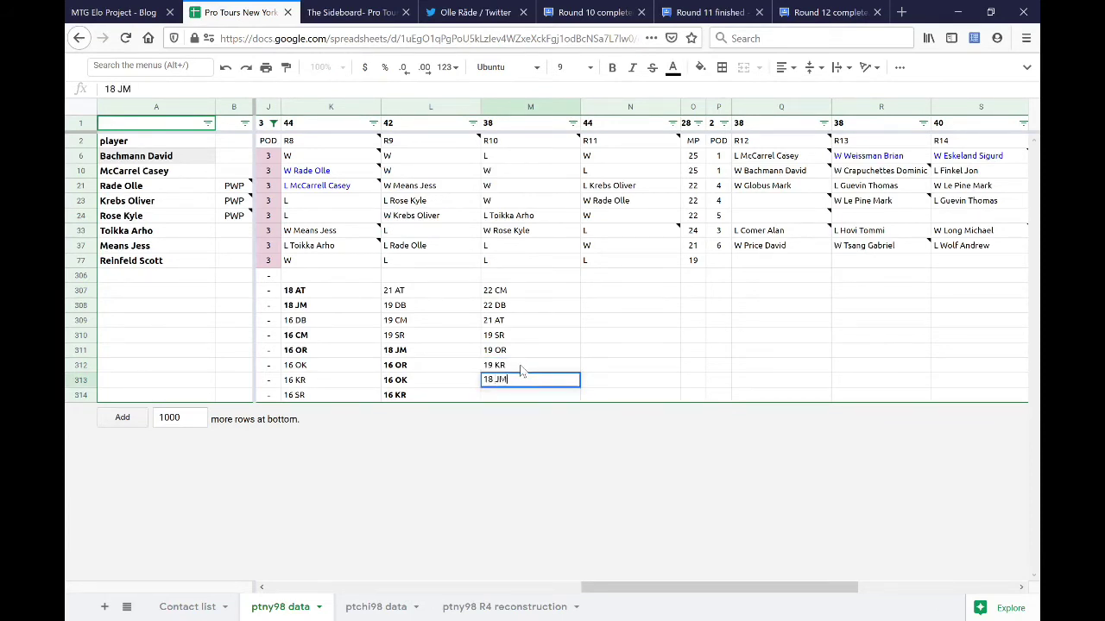
key("Return")
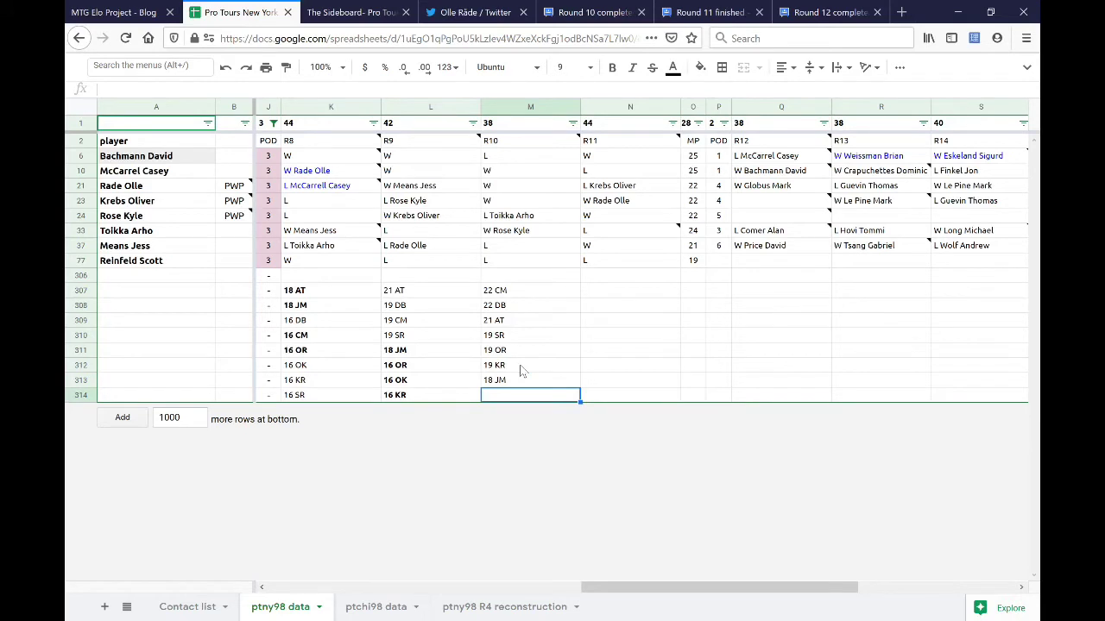
type("16 OK")
key("Return")
left_click_drag(520, 297, 526, 311)
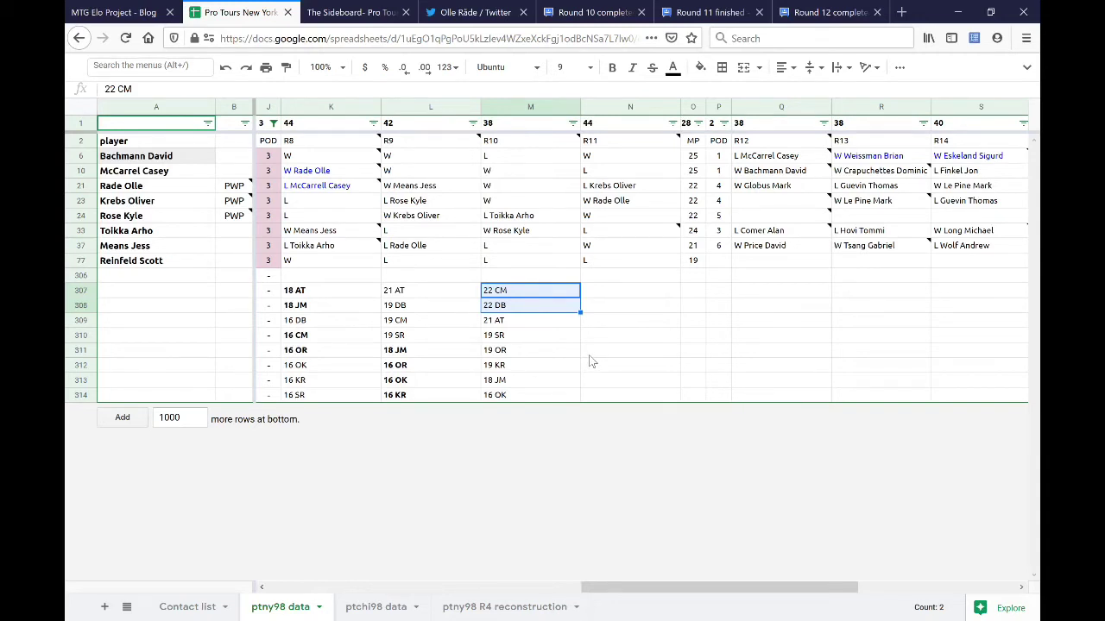
left_click_drag(443, 309, 448, 319)
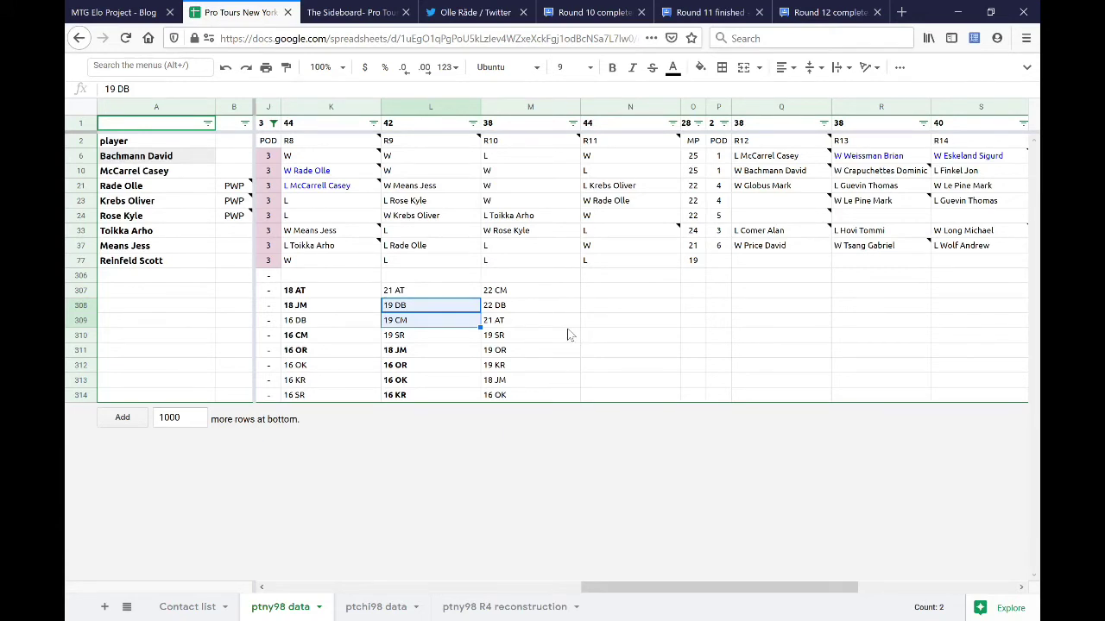
left_click_drag(559, 304, 561, 292)
left_click(549, 295)
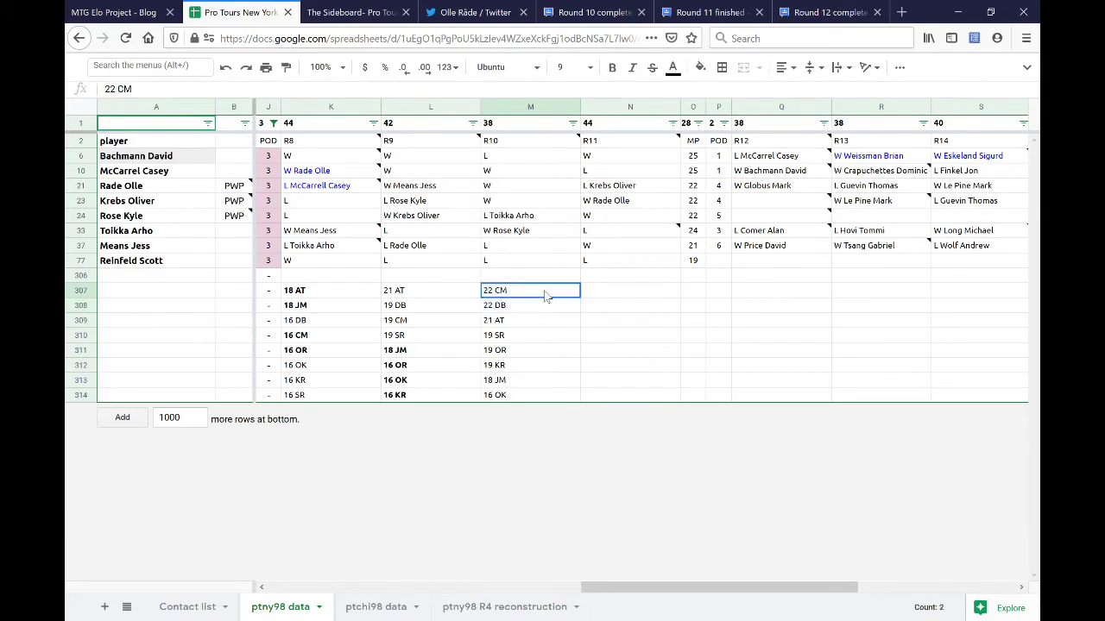
left_click(448, 309)
left_click_drag(546, 295, 549, 310)
left_click(549, 309)
left_click(549, 293)
left_click(550, 322, "ctrl")
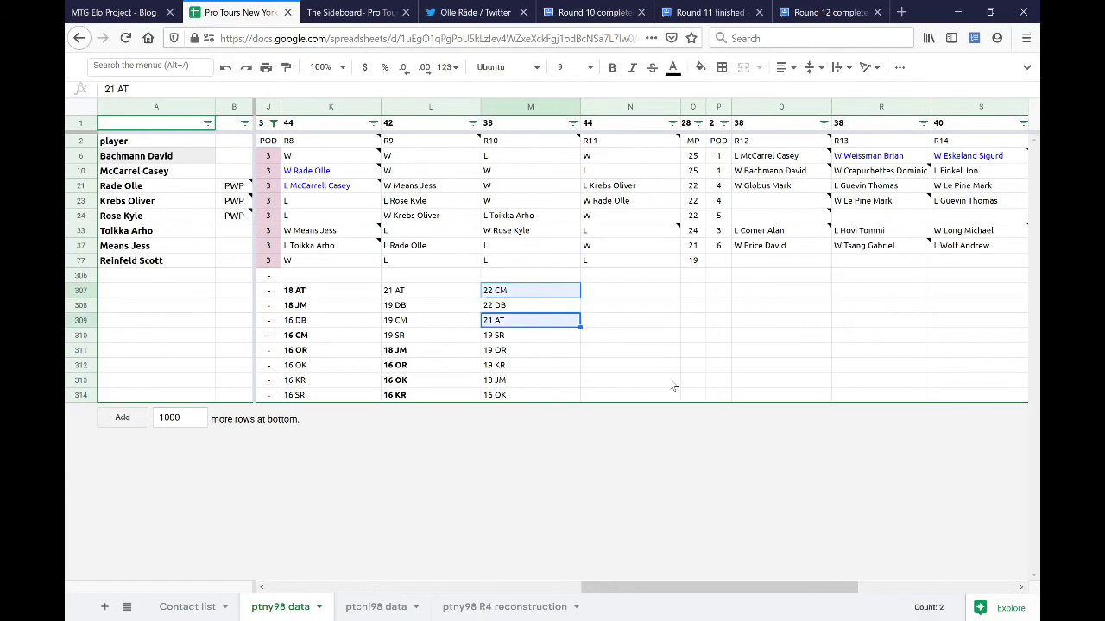
left_click(539, 316)
left_click(536, 307)
left_click(540, 325)
left_click(542, 294)
left_click(543, 318, "ctrl")
left_click(538, 336, "ctrl")
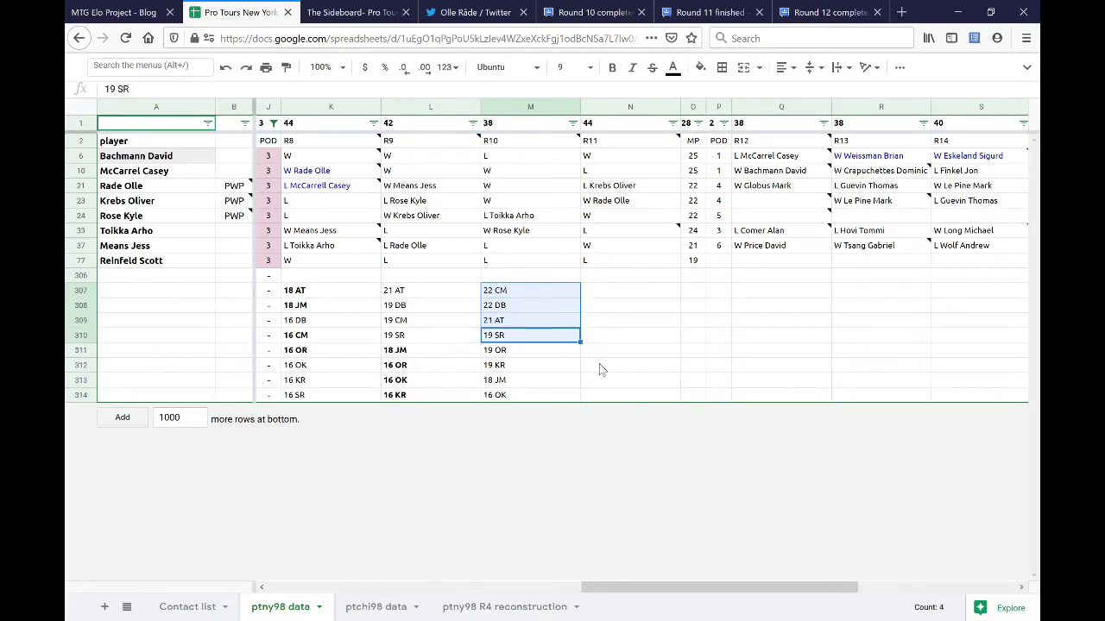
left_click(643, 326)
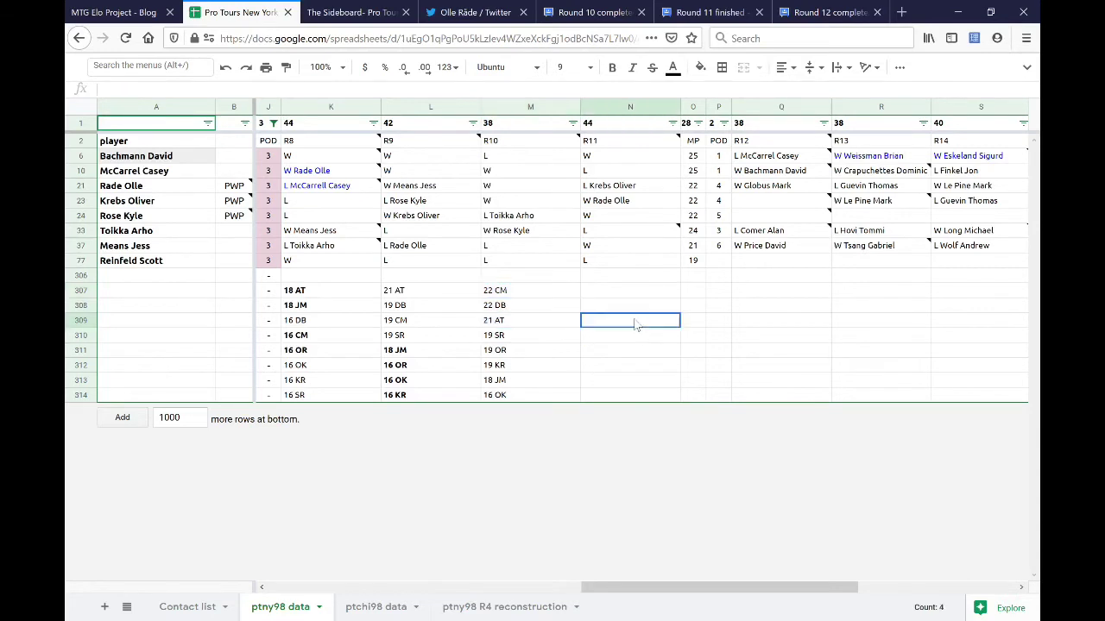
left_click(579, 327)
left_click_drag(557, 220, 551, 231)
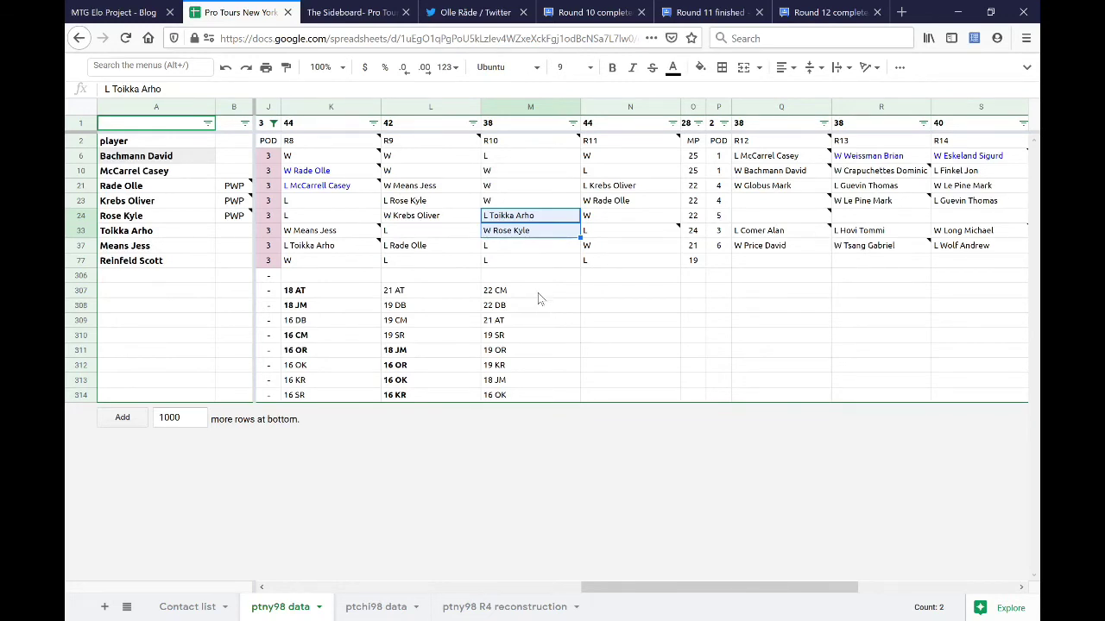
left_click(532, 321)
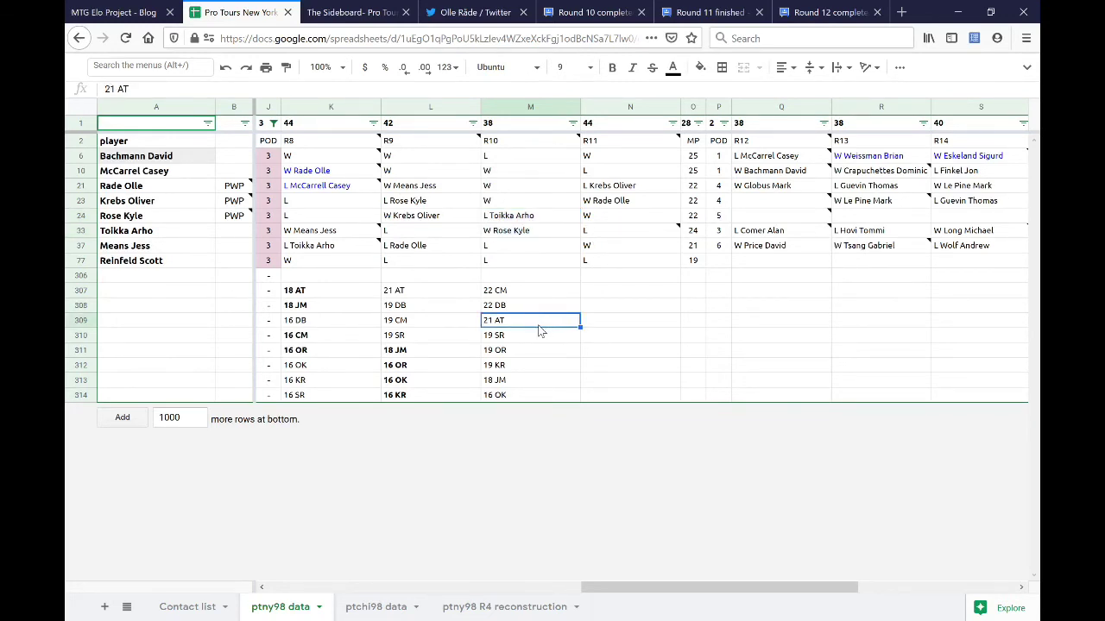
left_click_drag(523, 291, 522, 315)
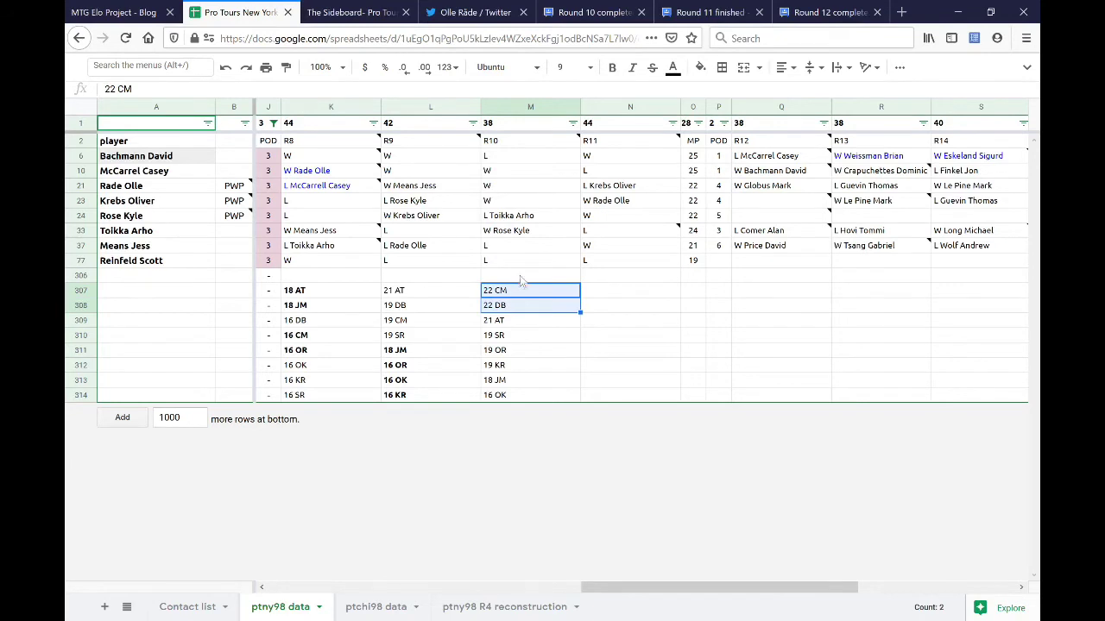
left_click(525, 157)
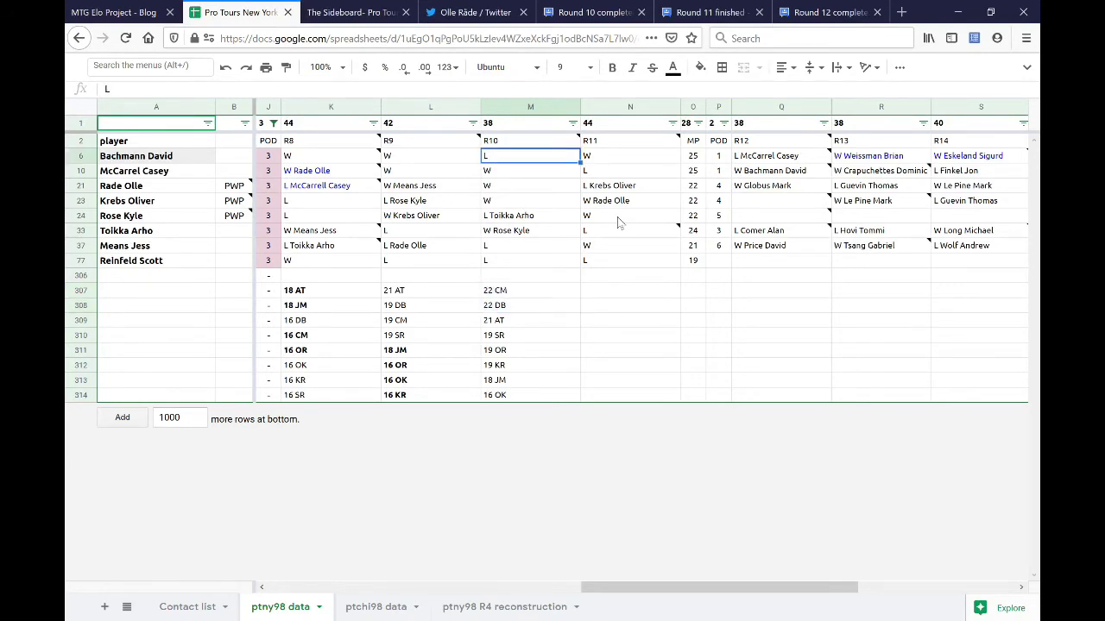
key("Return")
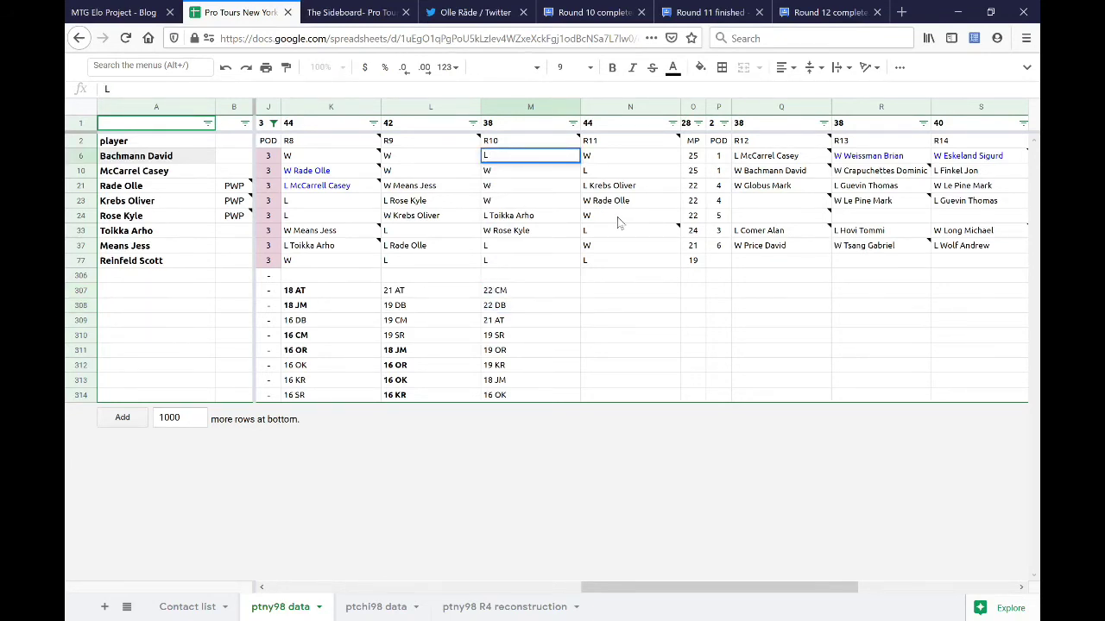
type("McCarrel Casey")
key("Return")
key("Return")
type("Bachmann David")
key("Return")
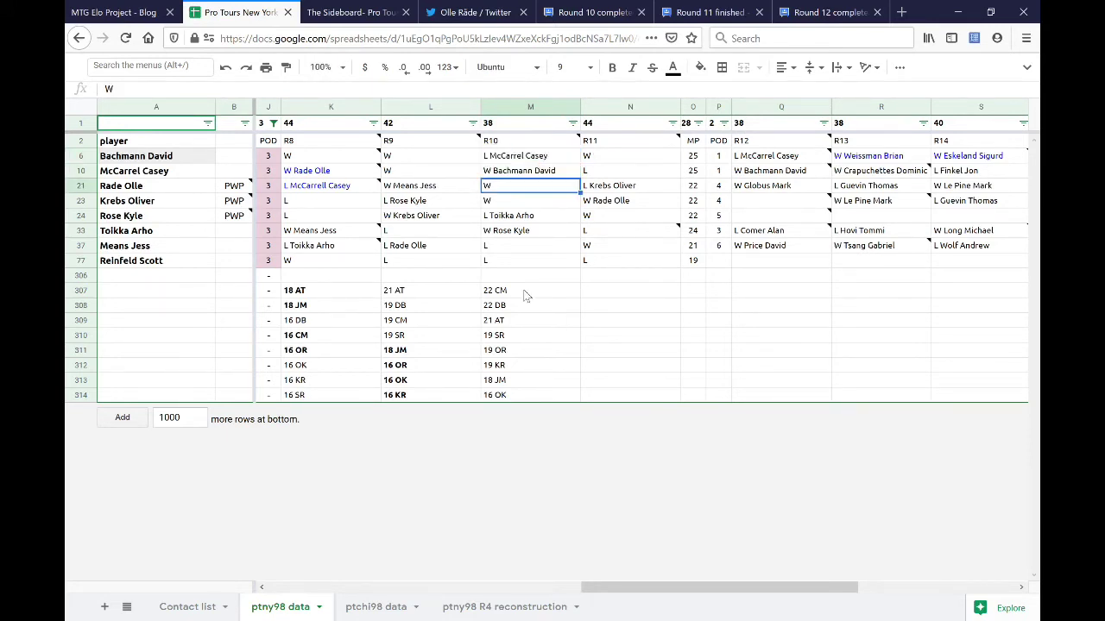
- Bold the round 10 totals 22 CM, 22 DB, 21 AT and 19 KR
left_click_drag(524, 294, 533, 320)
left_click(532, 321, "ctrl")
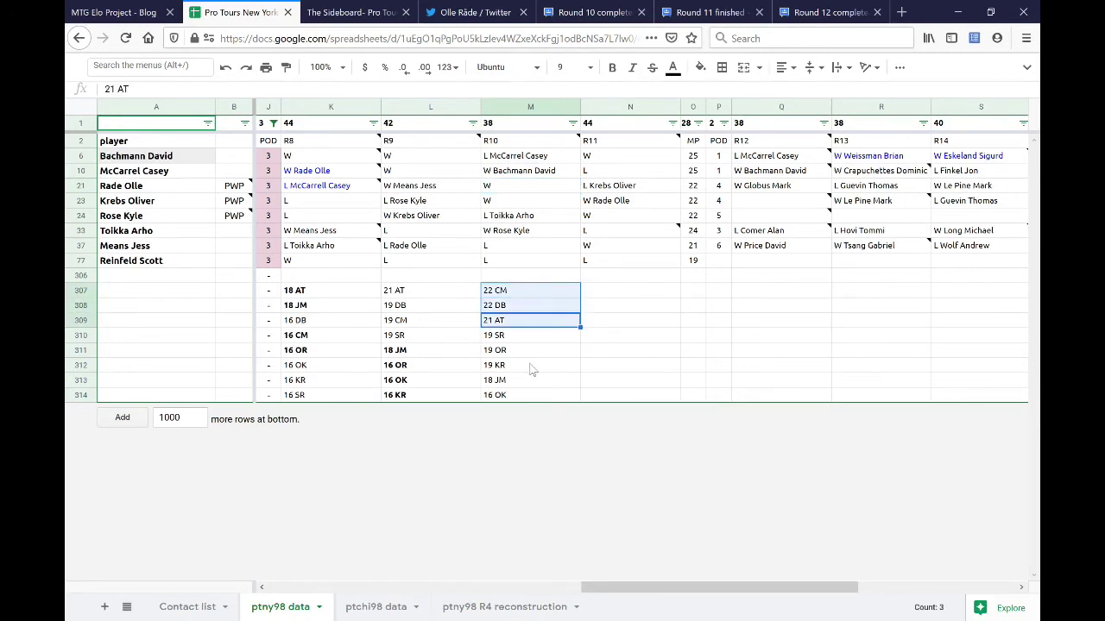
left_click(533, 370, "ctrl")
key("ctrl+b")
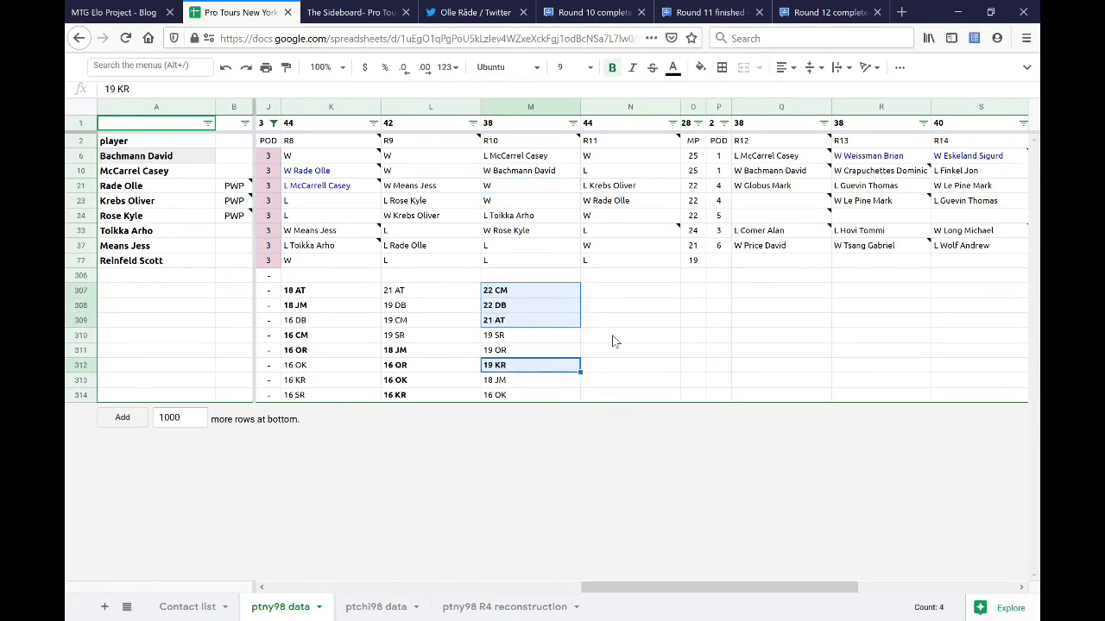
left_click(614, 339)
left_click_drag(552, 337, 558, 405)
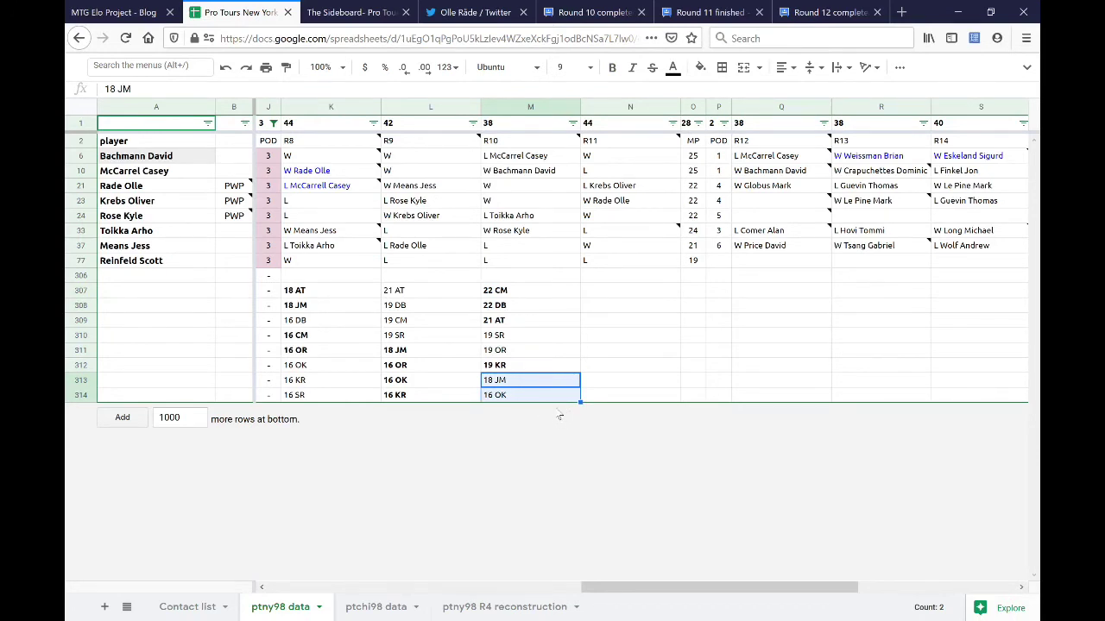
- After comparing earlier rounds, add 'W Means Jess' to M23 and 'rebs Oliver' to M37
left_click(322, 208)
left_click(421, 208)
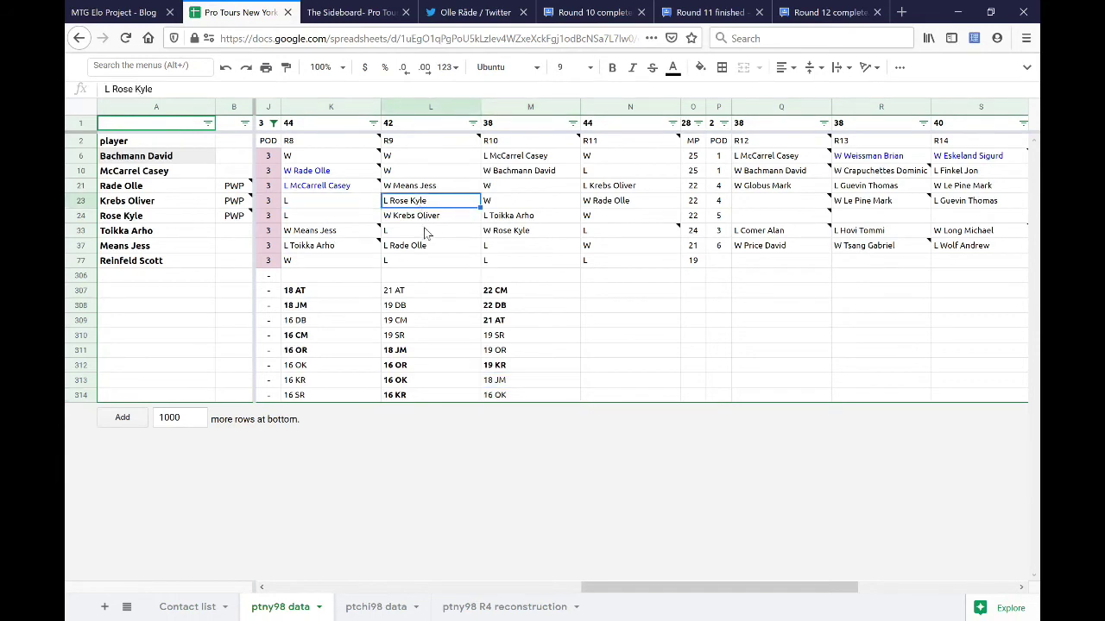
left_click(400, 248, "ctrl")
left_click(340, 248, "ctrl")
left_click(339, 207, "ctrl")
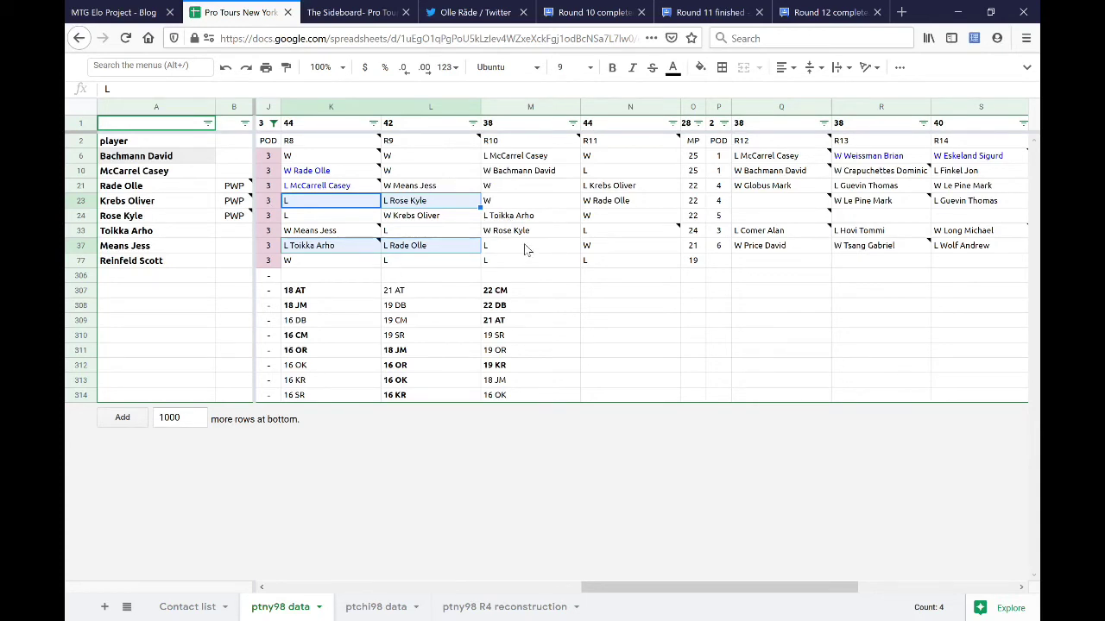
left_click(528, 204)
type("W Means Jess")
key("Return")
key("Down")
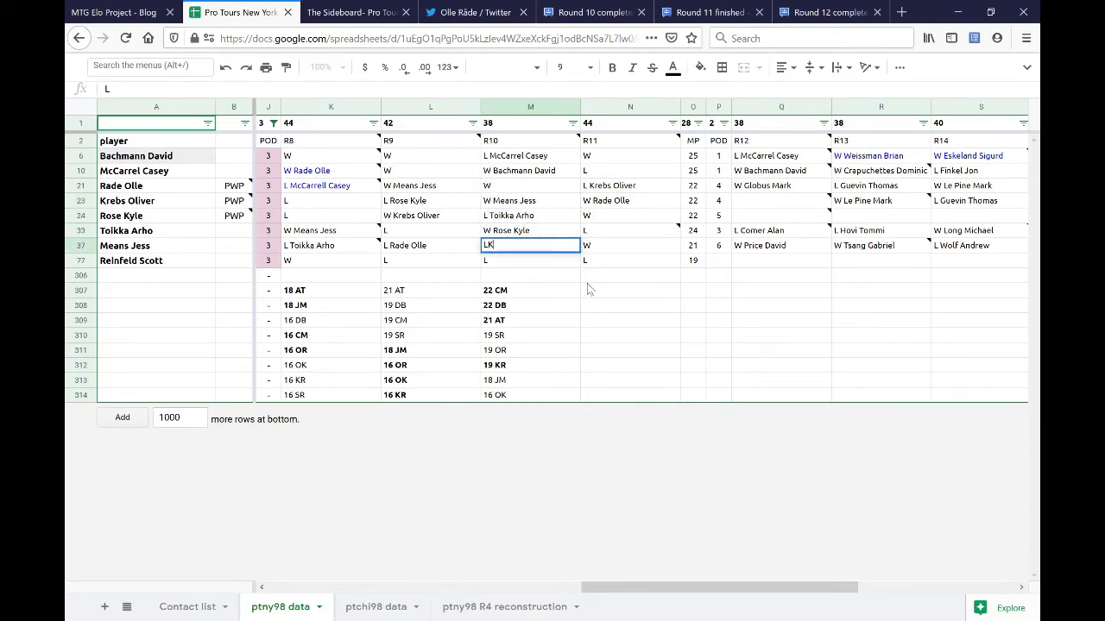
type("rebs Oliver")
key("Return")
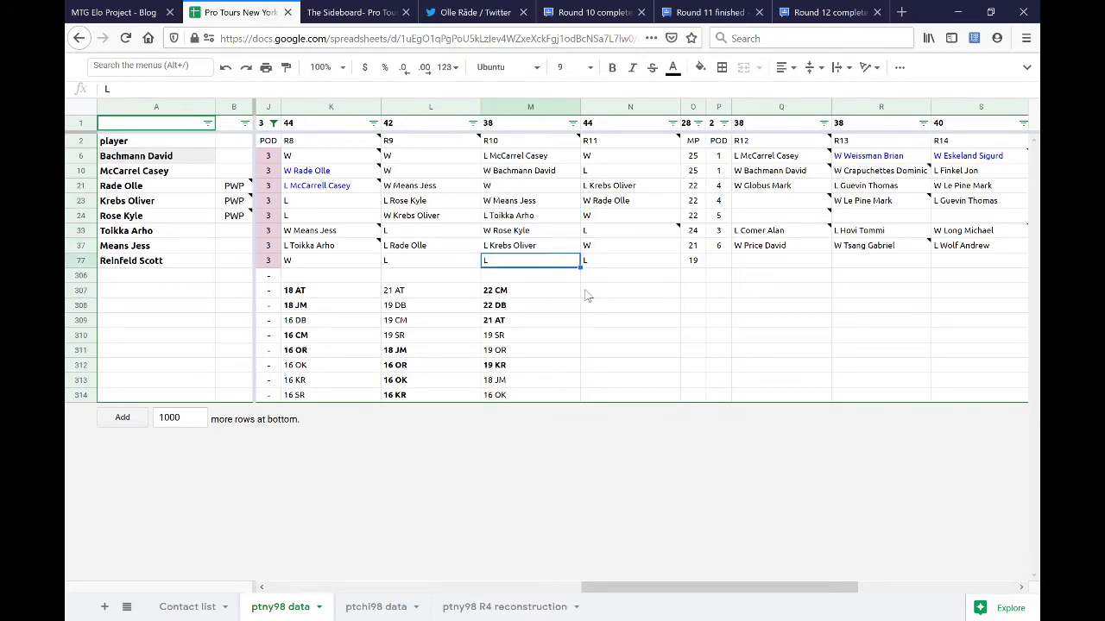
- Bold the round 10 totals 18 JM, 16 OK, 19 SR and 19 OR
left_click_drag(525, 385, 527, 397)
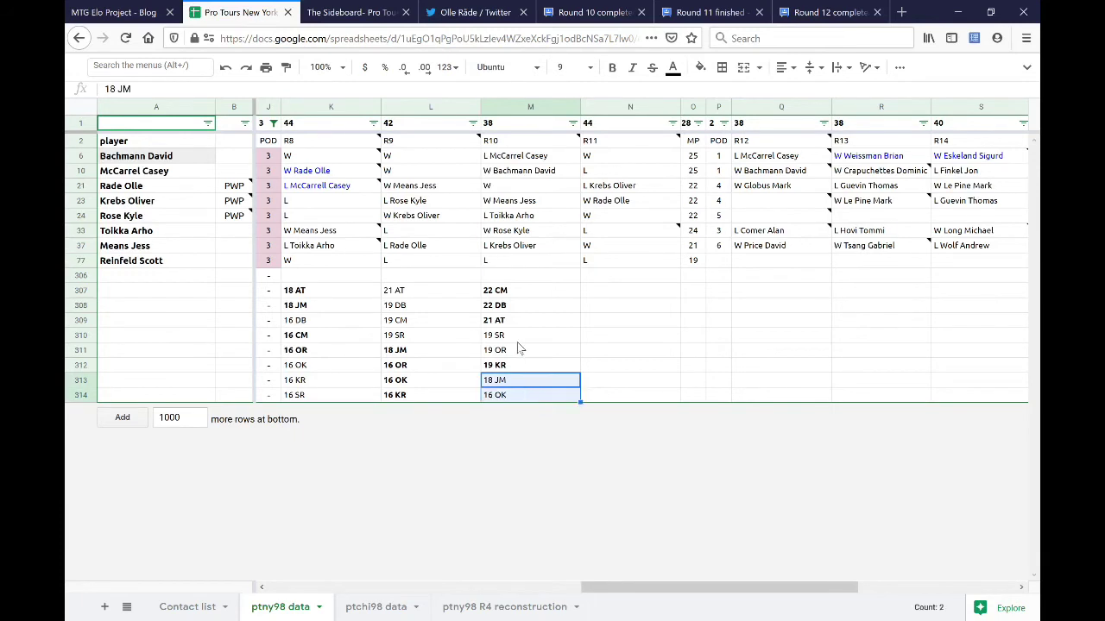
key("ctrl+b")
left_click_drag(517, 335, 517, 350)
key("ctrl+b")
- Enter 'W Reinfeld Scott' in M21 and 'L Rade Olle' in M77
left_click(523, 261)
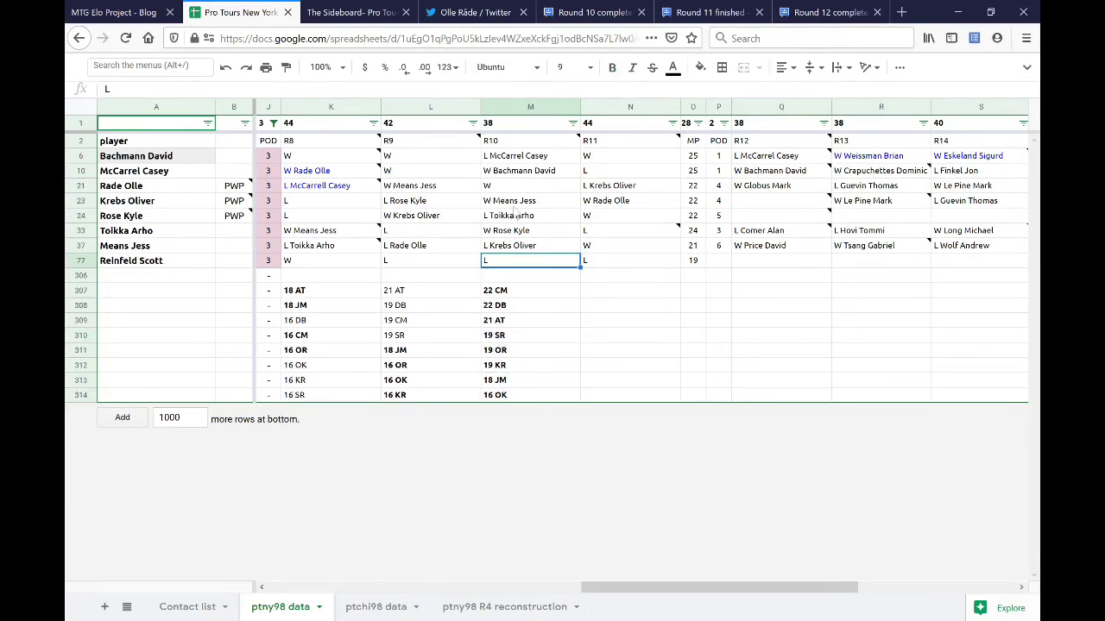
left_click(516, 187)
type("W")
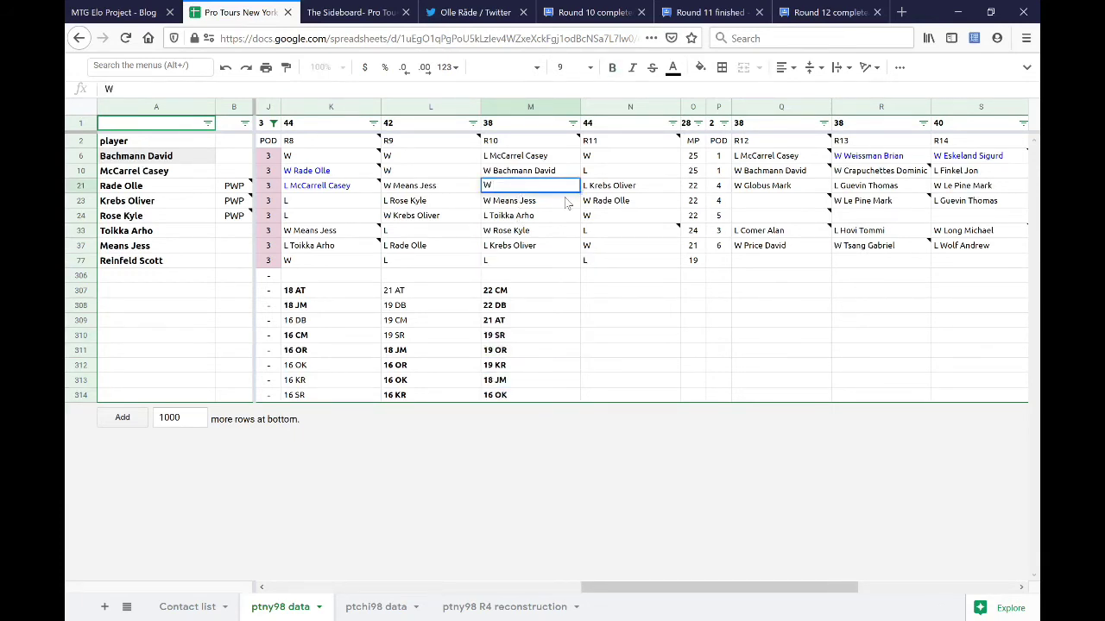
type(" Reinfeld Scott")
key("Return")
key("Up")
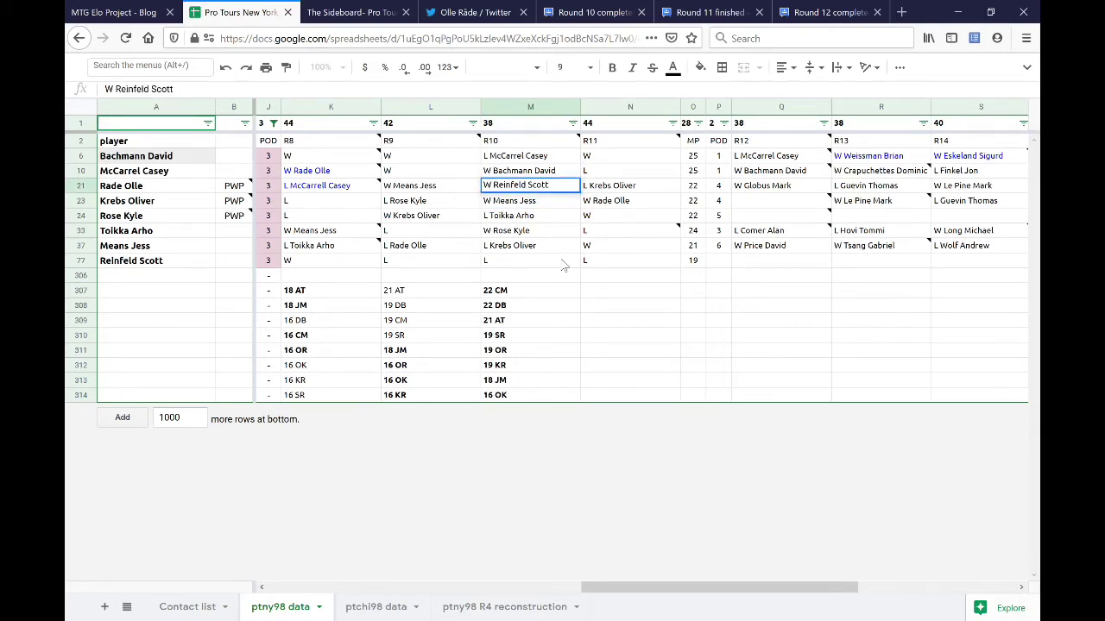
left_click(563, 263)
type("L Rade")
key("BackSpace")
key("BackSpace")
type("de Olle")
key("Return")
left_click(561, 298)
left_click(592, 295)
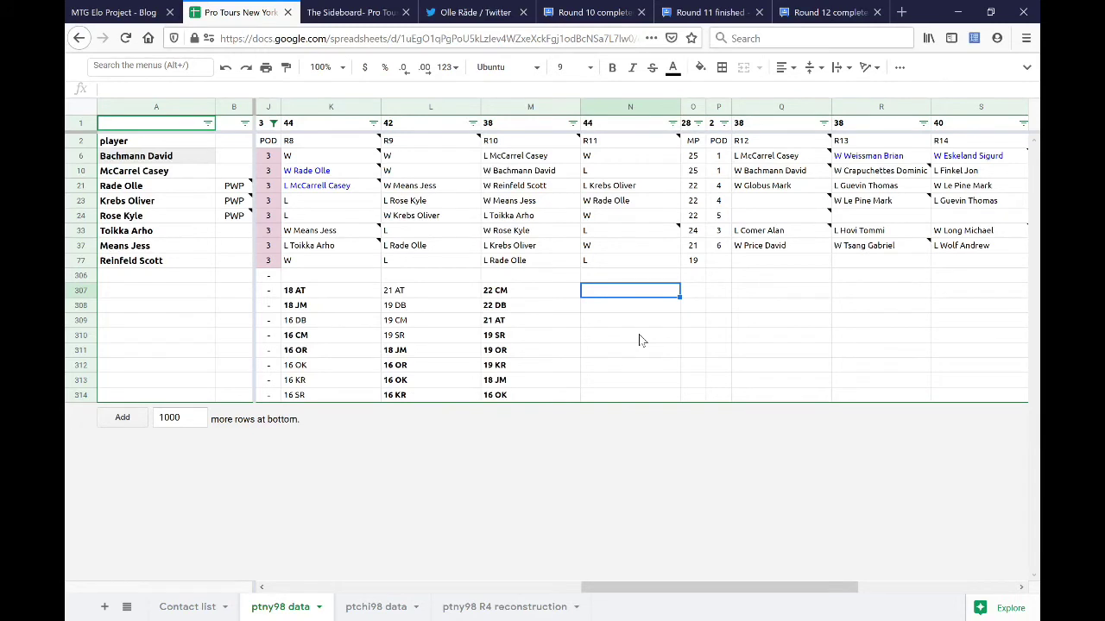
- Enter the top round 11 totals 25 CM, 24 AT and 22 DB in column N
type("25 CM")
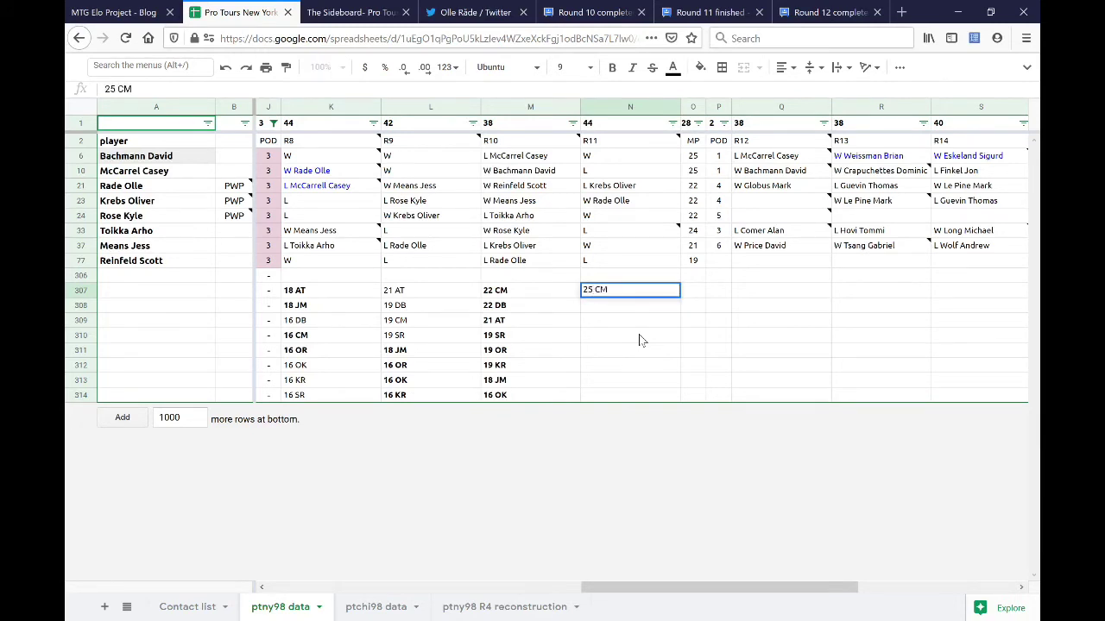
key("Return")
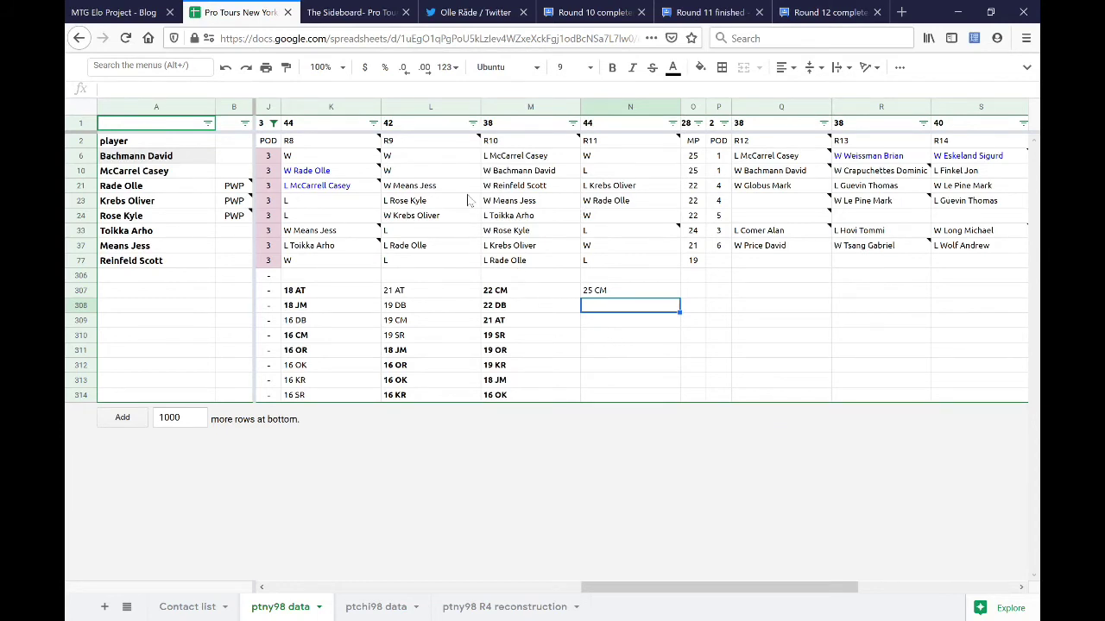
left_click_drag(542, 294, 535, 307)
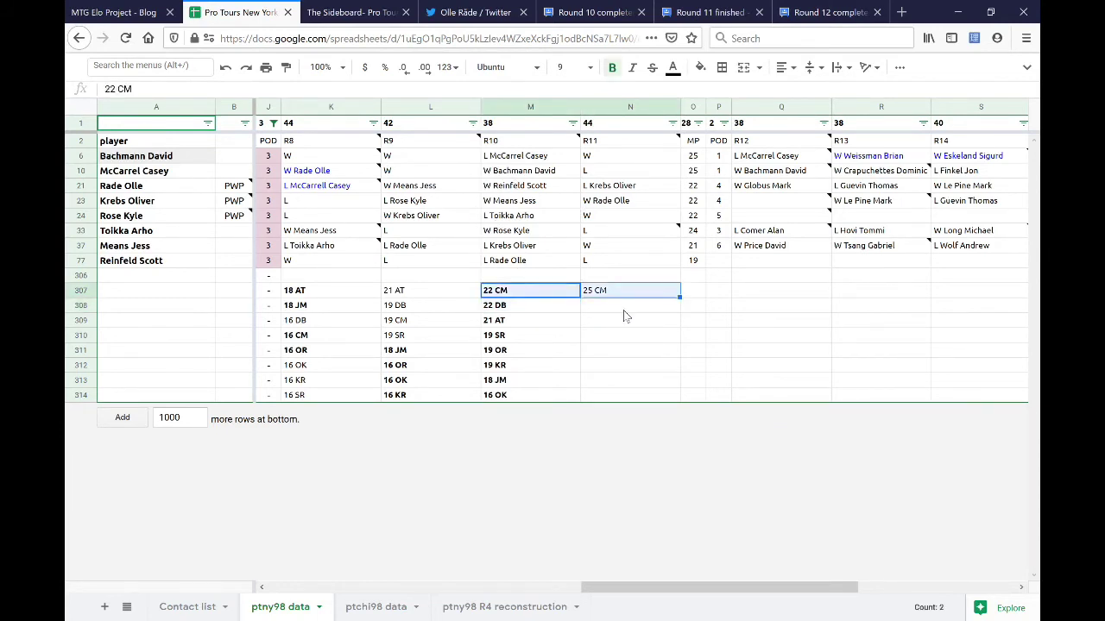
left_click(624, 315)
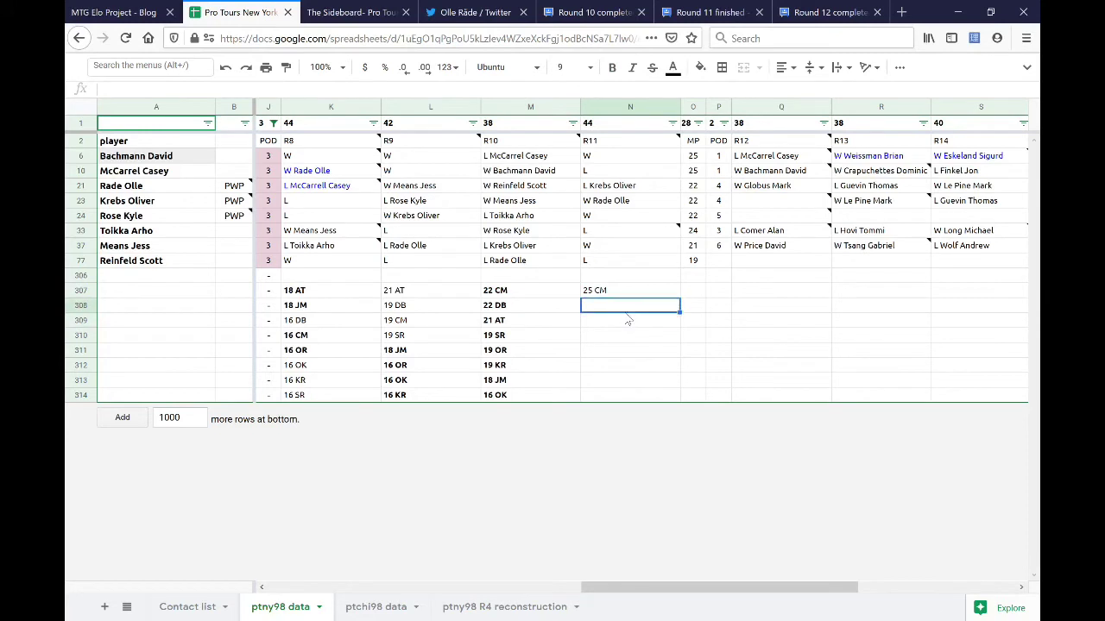
type("22")
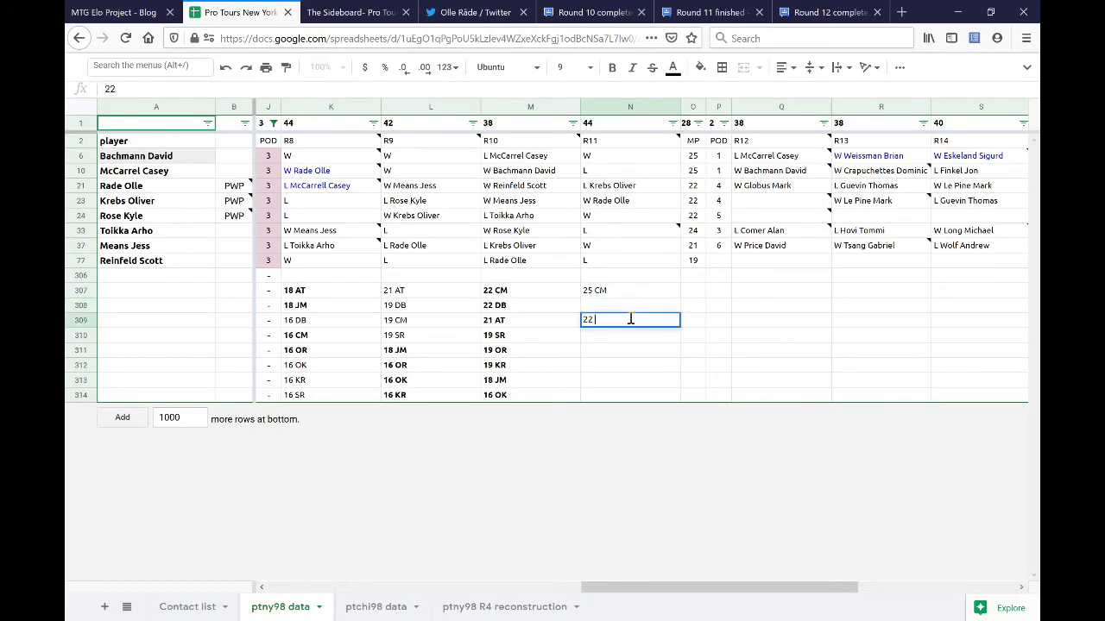
type(" DB")
key("Up")
type("2")
key("BackSpace")
type("24 A")
key("BackSpace")
type("AT")
key("Down")
key("Down")
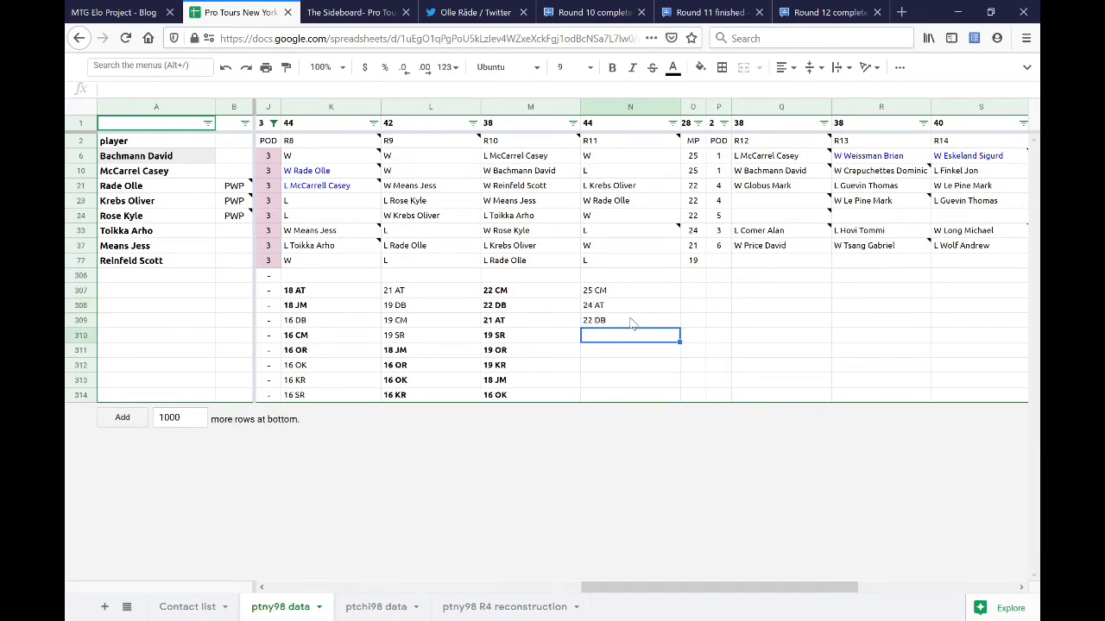
- Enter the remaining round 11 totals 22 OR, 19 OK, 19 SR, 19 KR and 18 JM
type("22 OR")
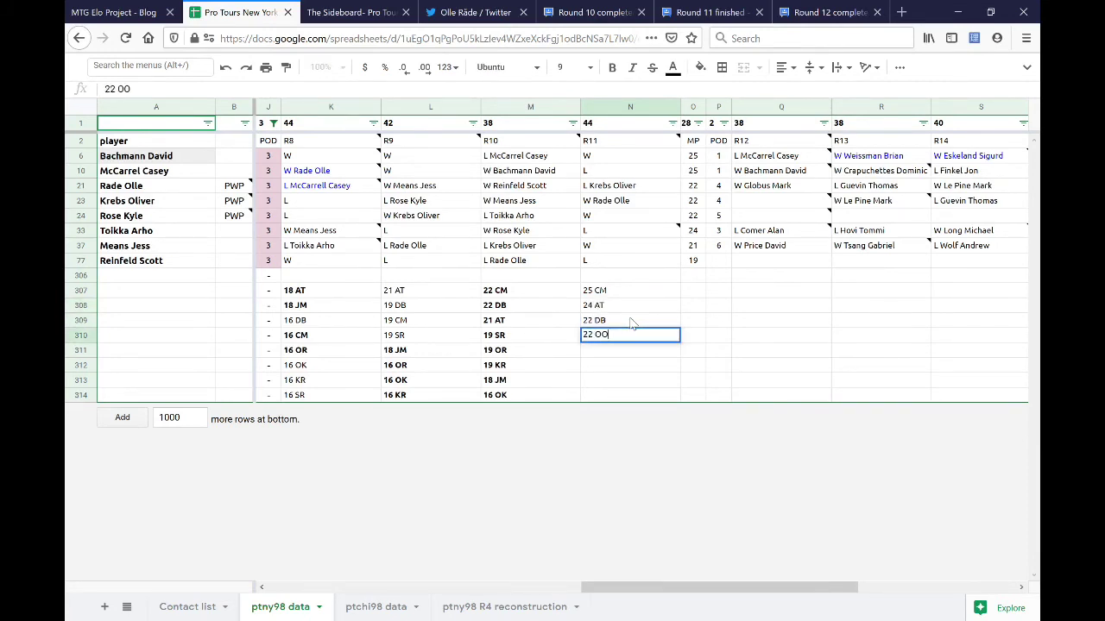
key("Return")
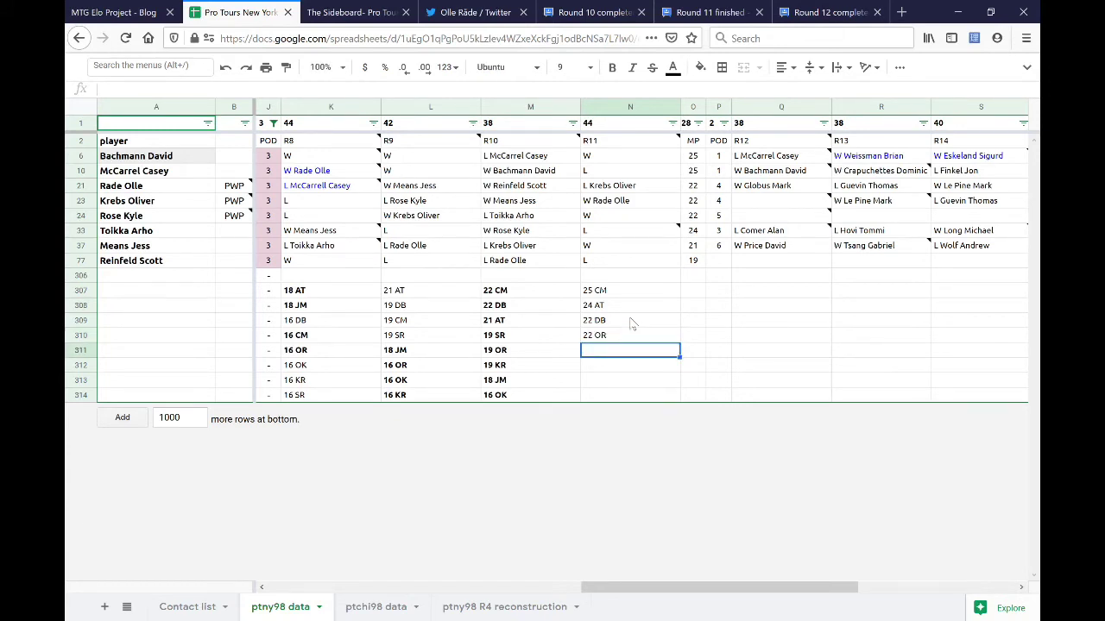
type("19 OK")
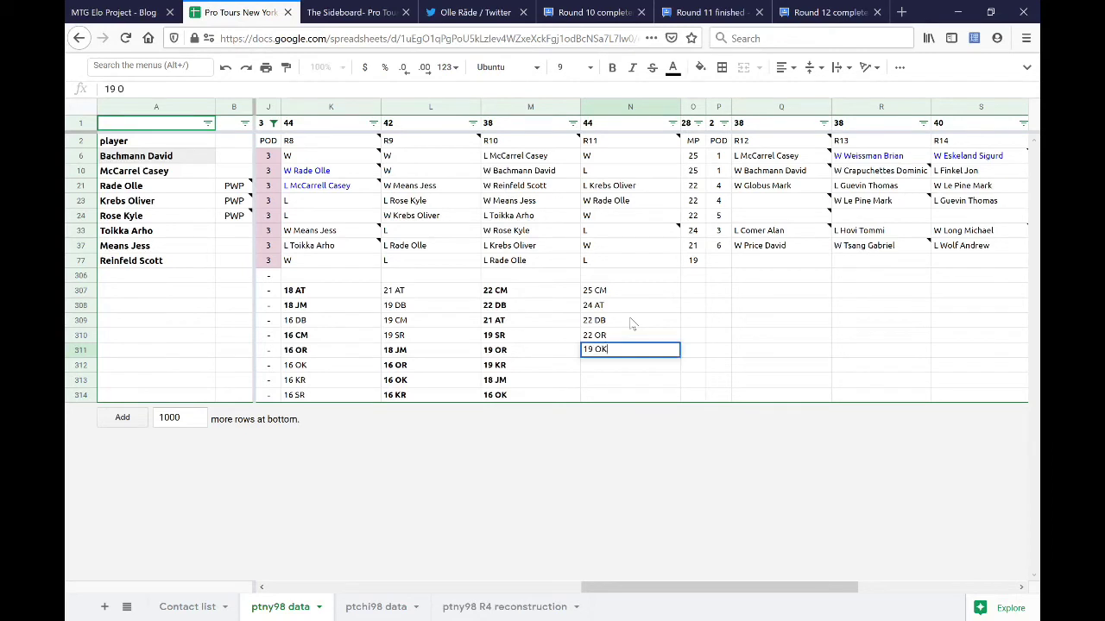
key("Return")
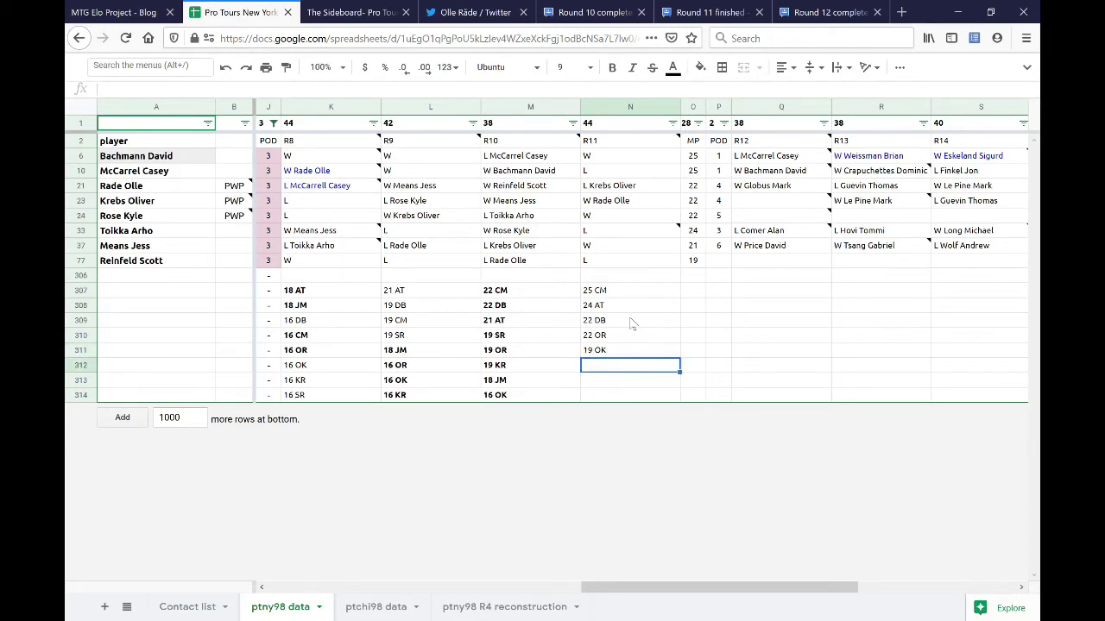
type("19")
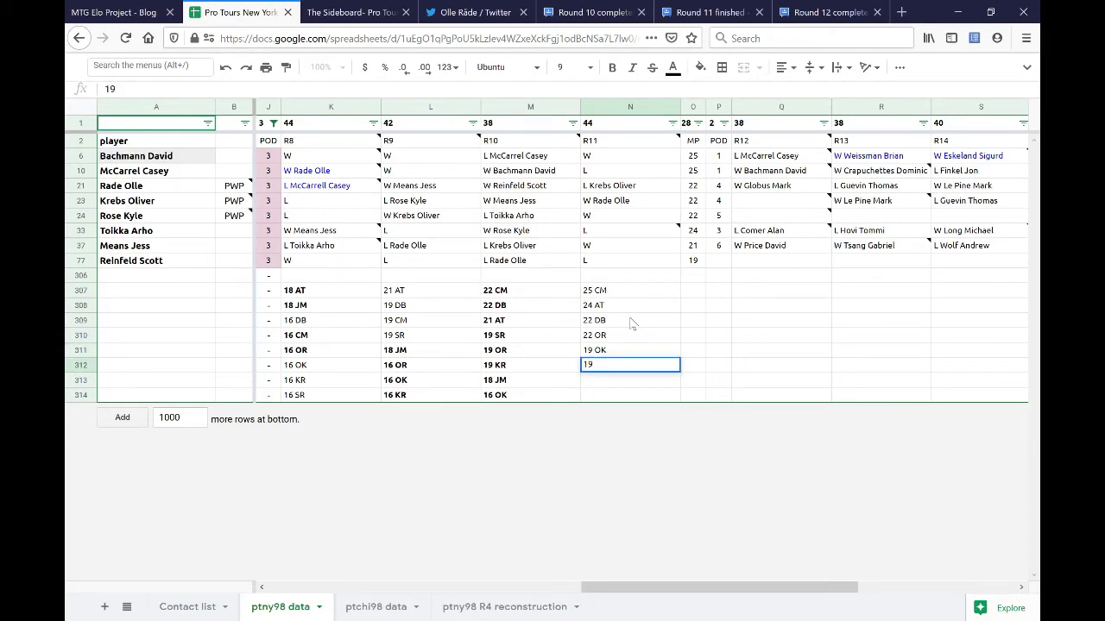
type(" SR")
key("Return")
key("Down")
type("18 JM")
key("Up")
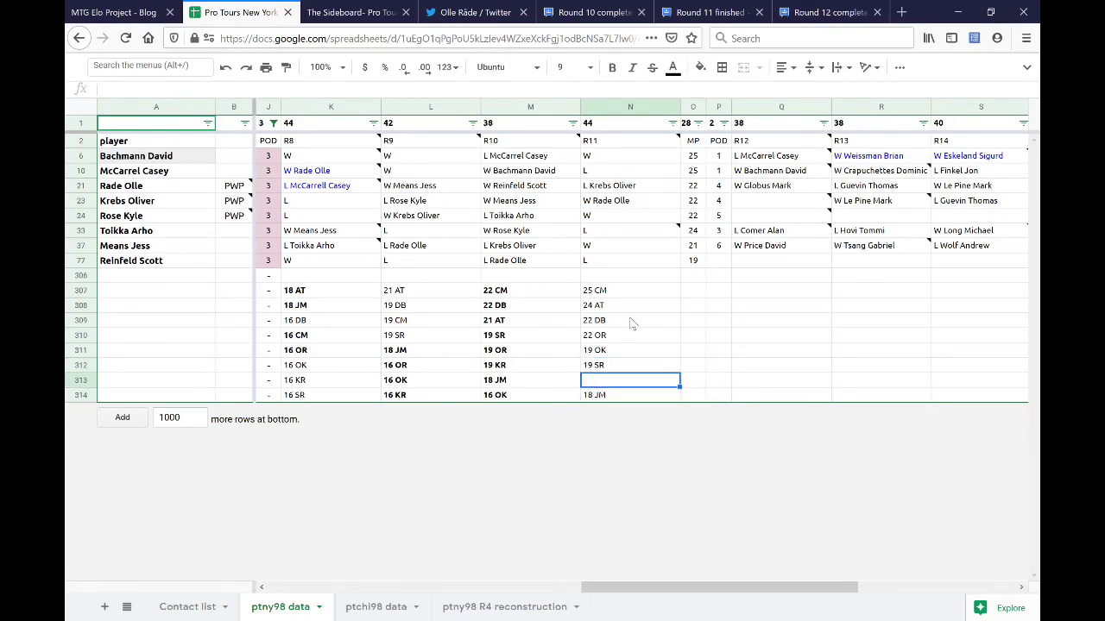
type("19 KR")
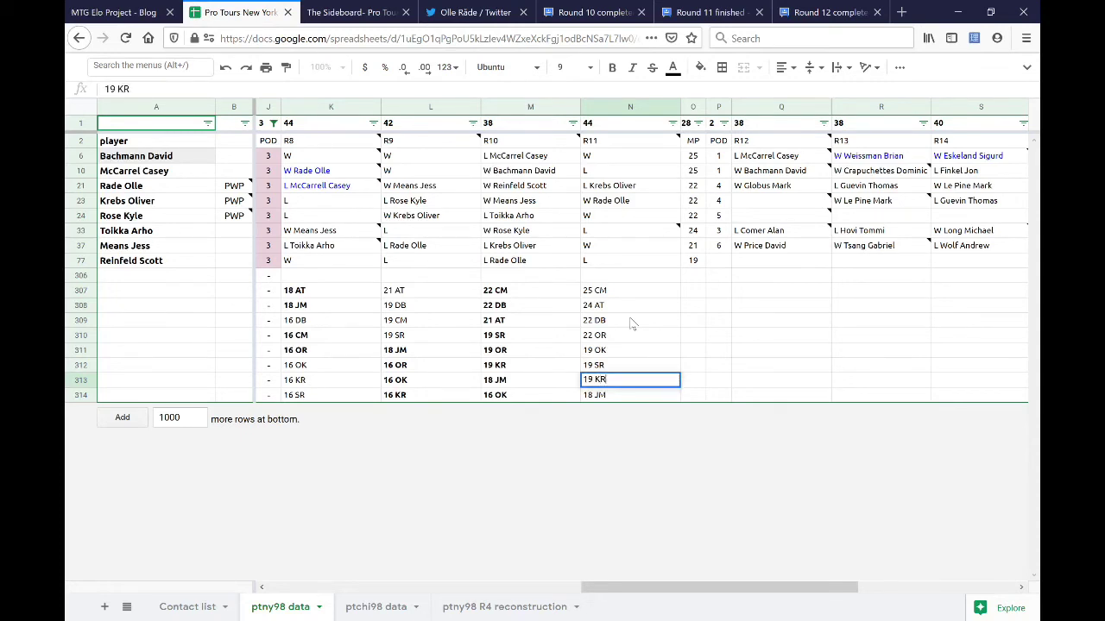
key("Return")
key("Up")
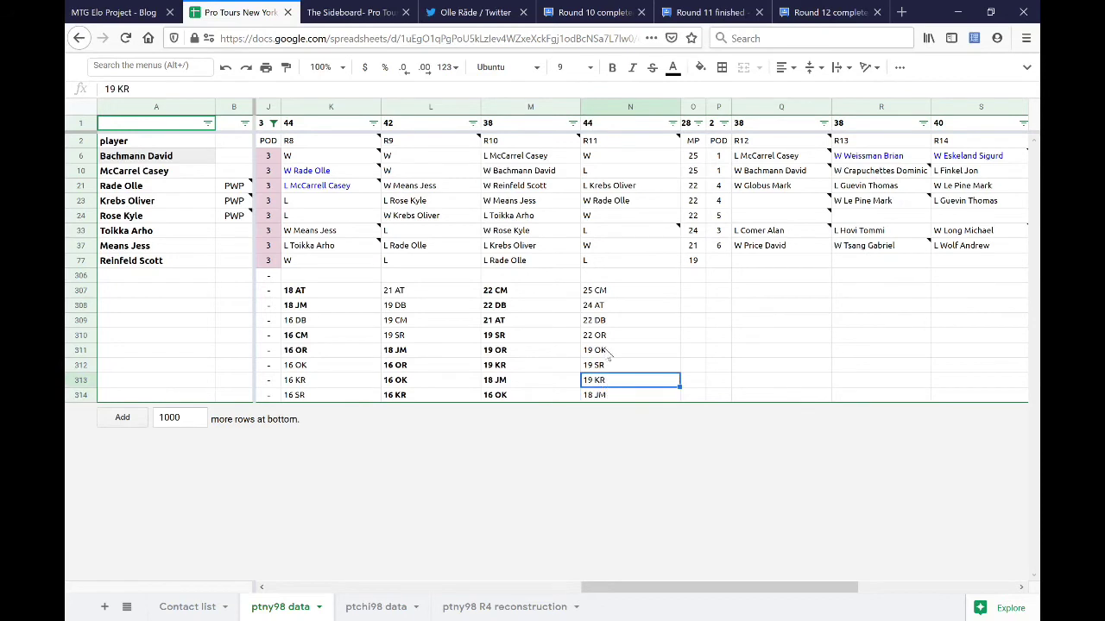
- Bold the 22 OR and 19 OK totals
left_click(660, 351)
left_click(654, 338, "shift")
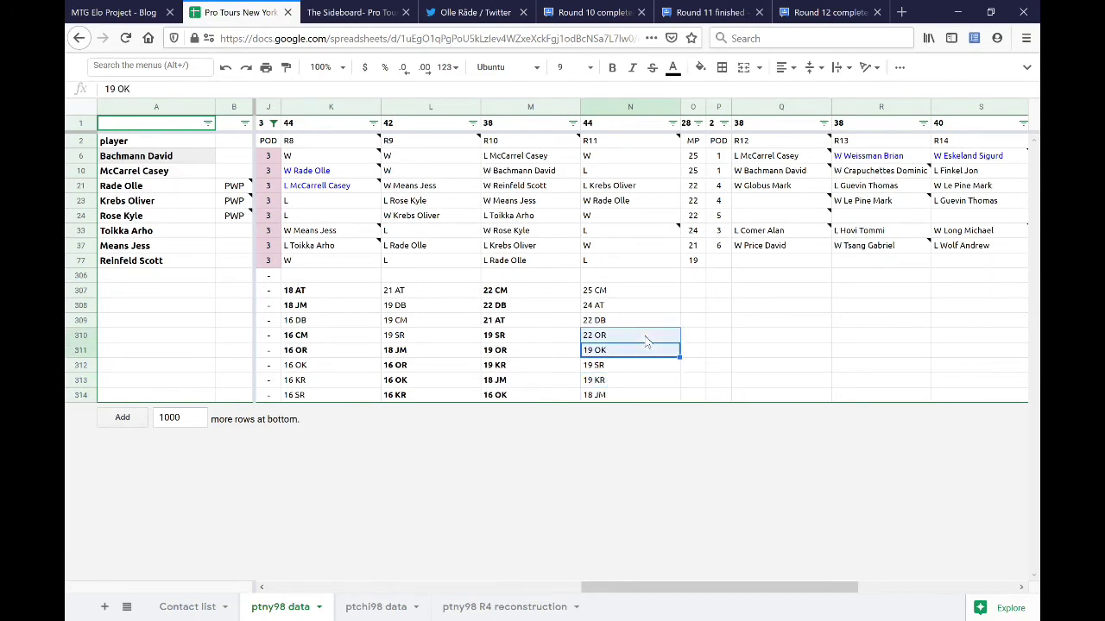
key("ctrl+b")
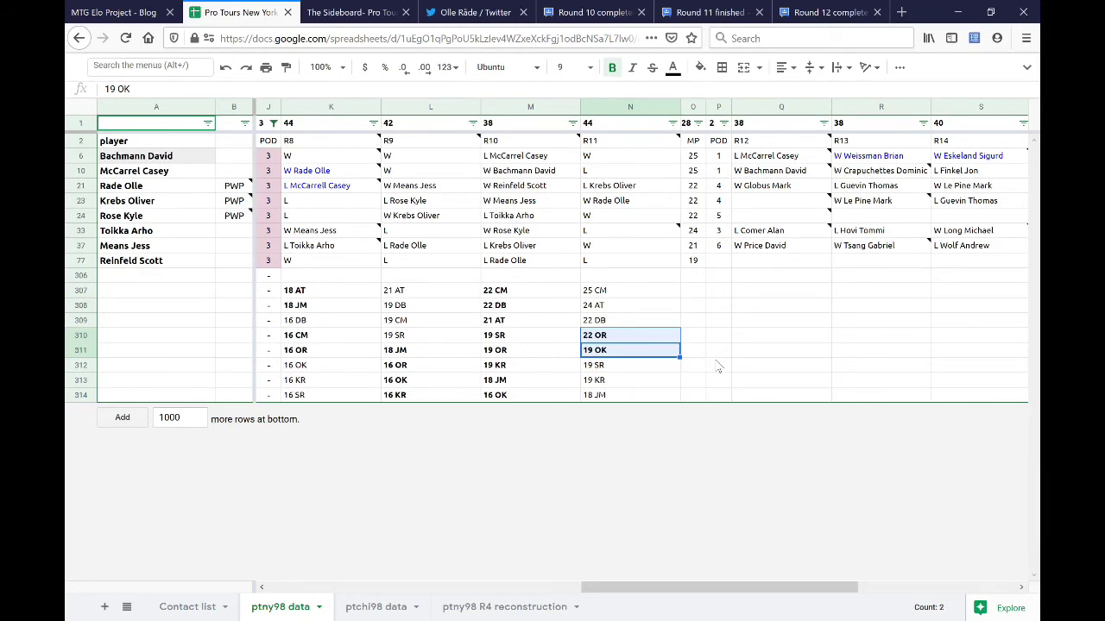
left_click(641, 287)
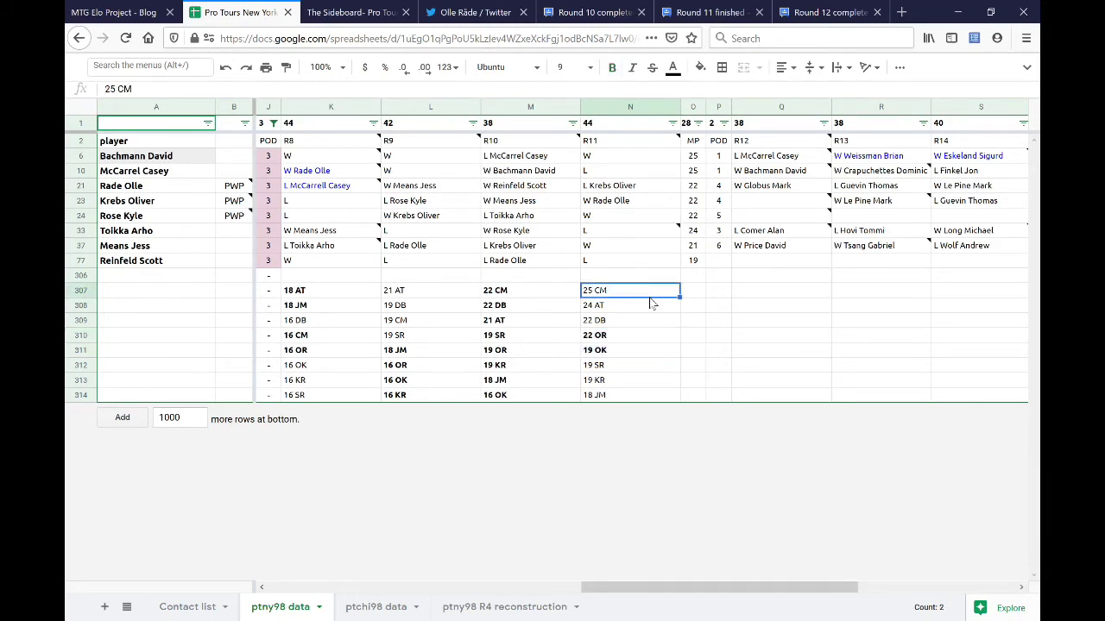
left_click_drag(654, 305, 656, 306)
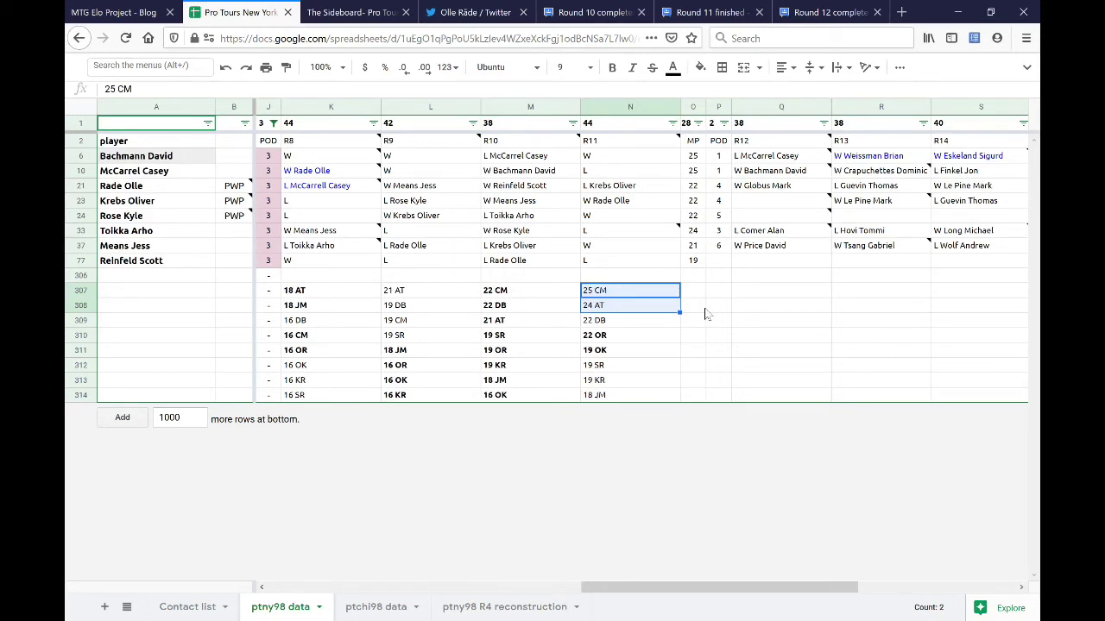
left_click(634, 170)
left_click(616, 230, "ctrl")
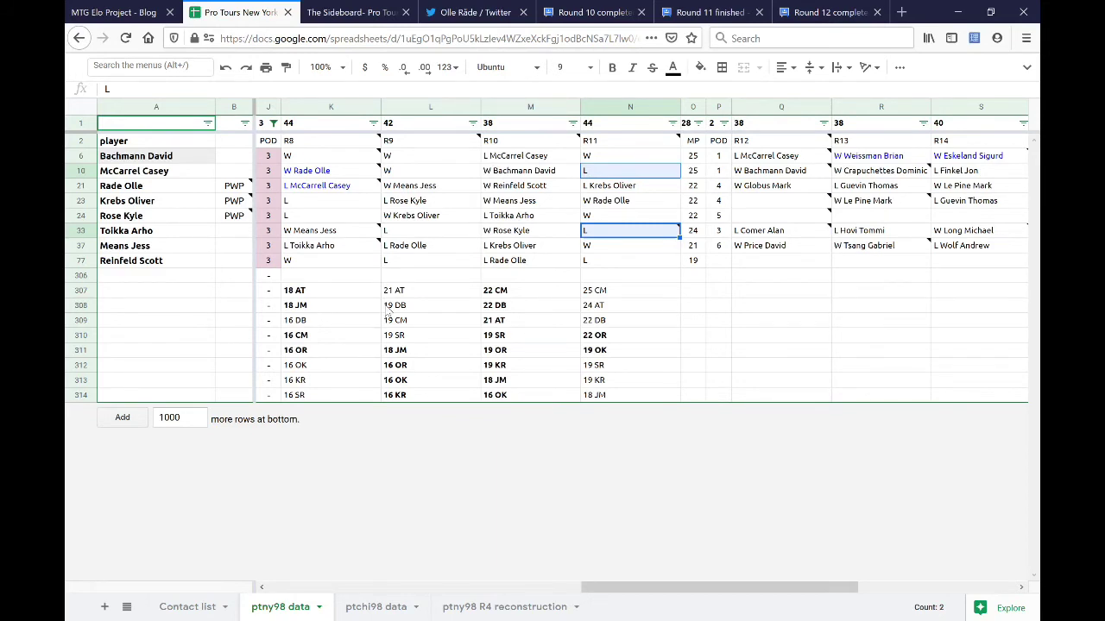
left_click(419, 290)
left_click(431, 321, "ctrl")
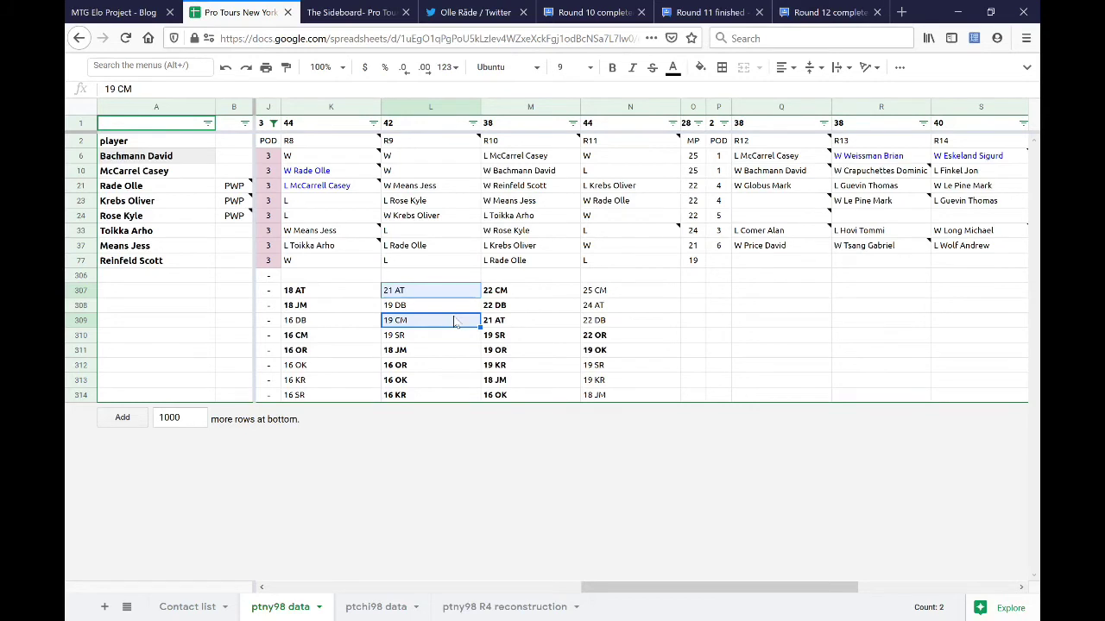
key("ctrl+b")
left_click(399, 172)
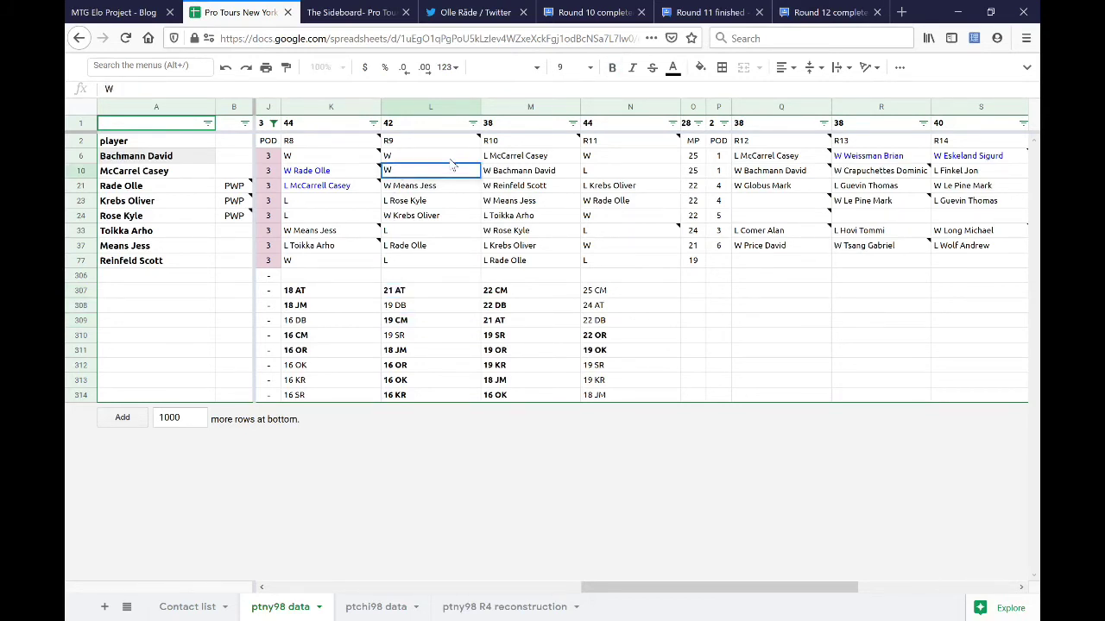
type("McCarrel")
key("Escape")
type("Tolkka Arho")
key("Return")
key("Down")
key("Down")
key("Down")
type("L McCarel")
key("BackSpace")
key("BackSpace")
type("rel Casey")
key("Return")
key("Up")
key("Up")
key("Up")
key("Up")
key("Up")
key("Up")
type("W")
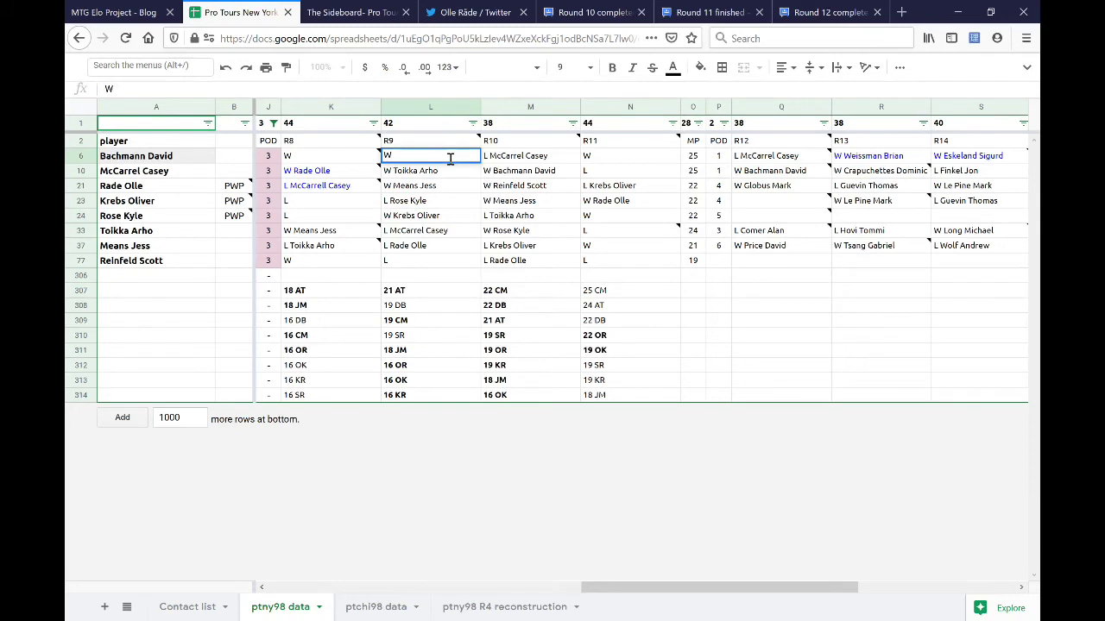
type(" Reinfeld")
key("Return")
key("Down")
key("Up")
key("Up")
key("Return")
type("Scott")
key("Return")
key("ctrl+Down")
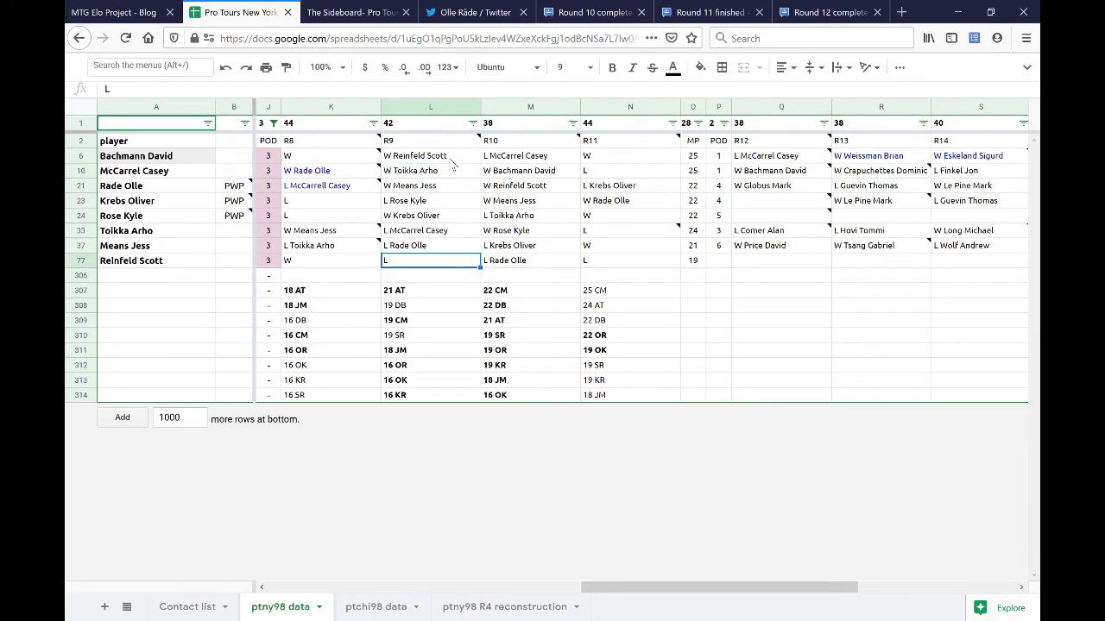
key("Return")
type("Bachmann David")
key("Return")
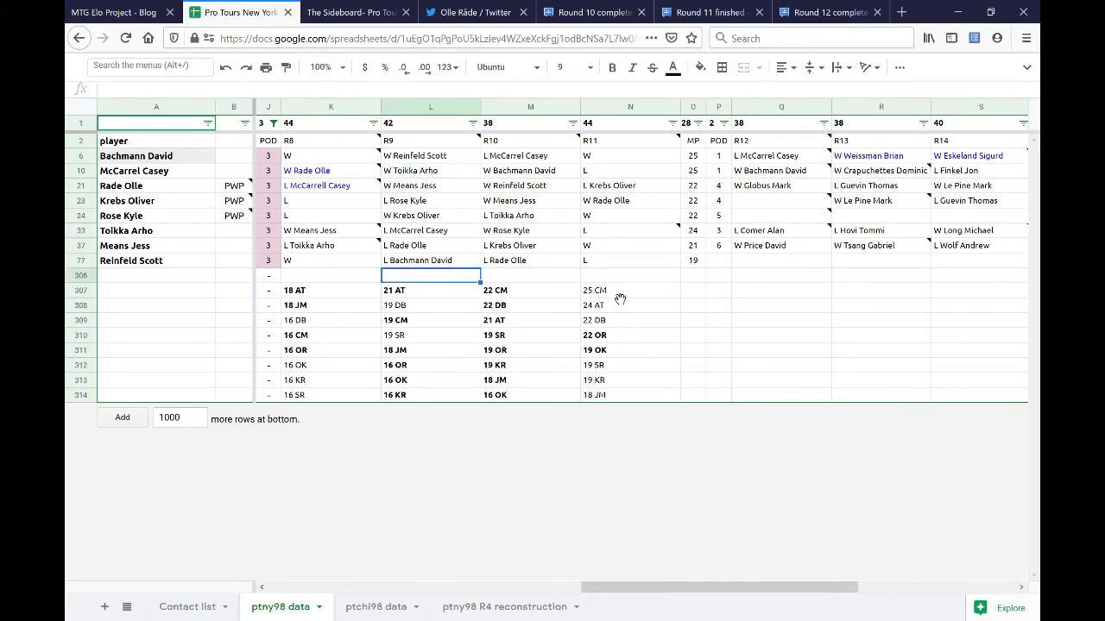
left_click(656, 304)
key("Up")
key("Up")
key("Down")
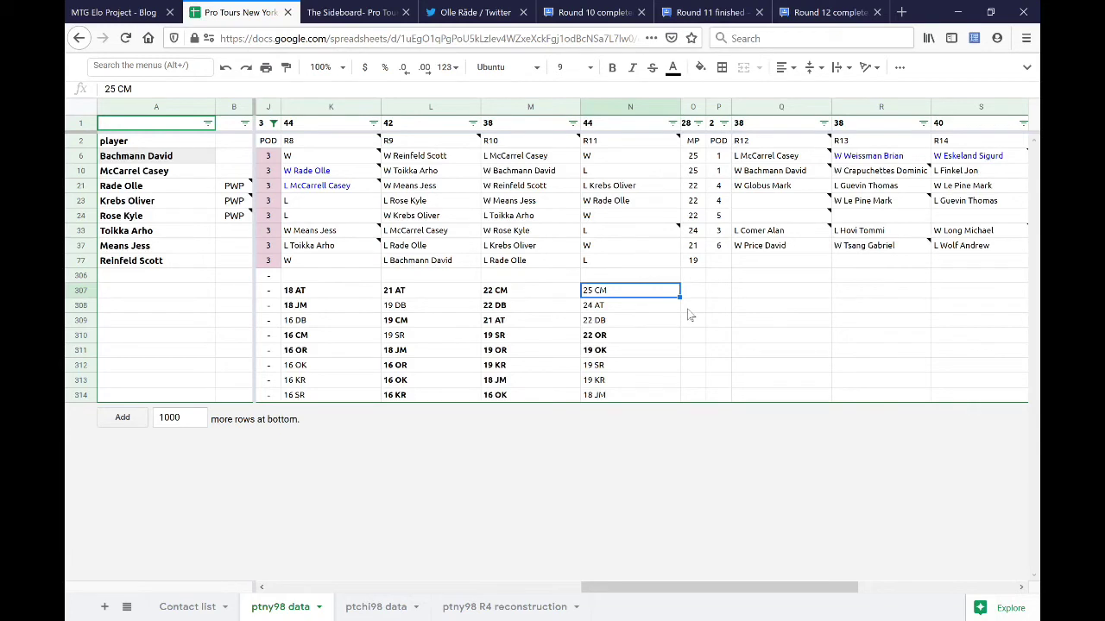
- Bold the 25 CM and 19 KR round 11 totals
left_click(668, 306)
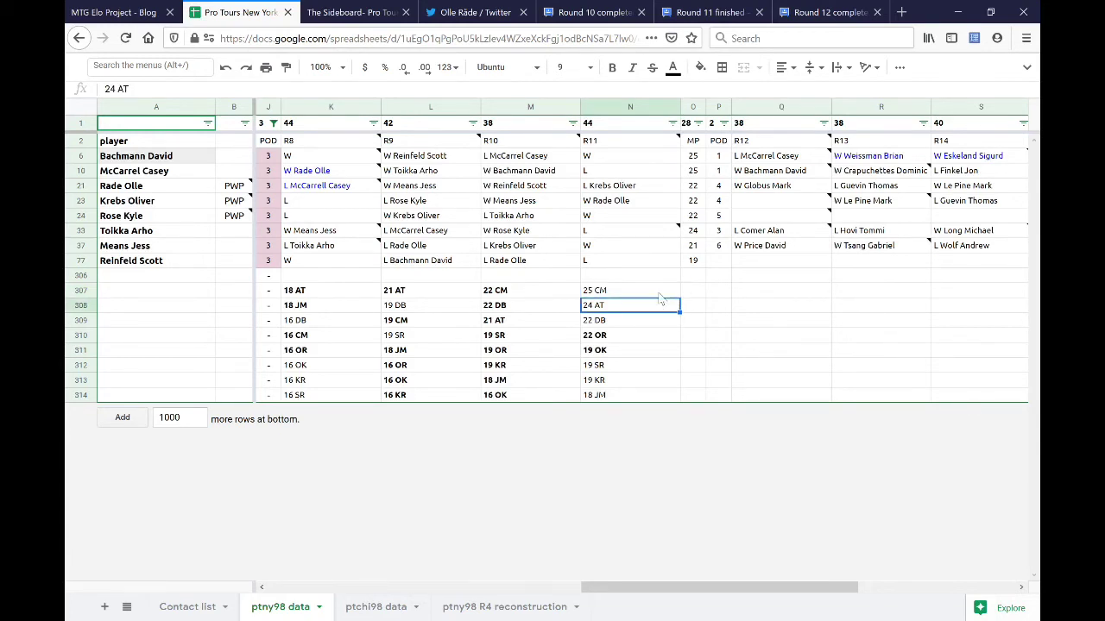
left_click(658, 294, "shift")
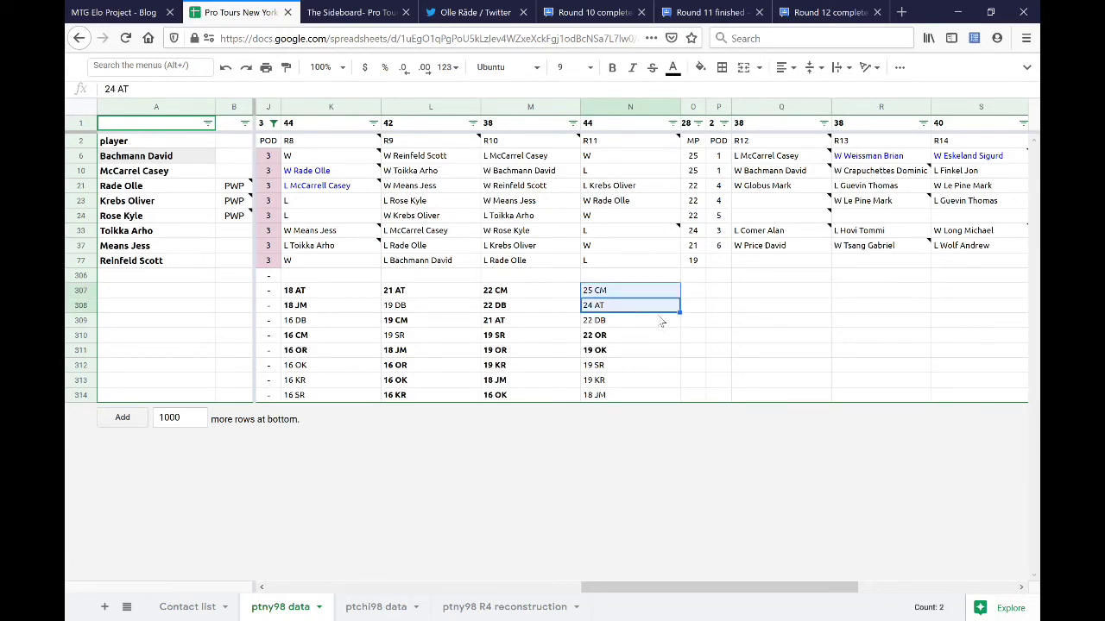
key("Up")
left_click(655, 324, "ctrl")
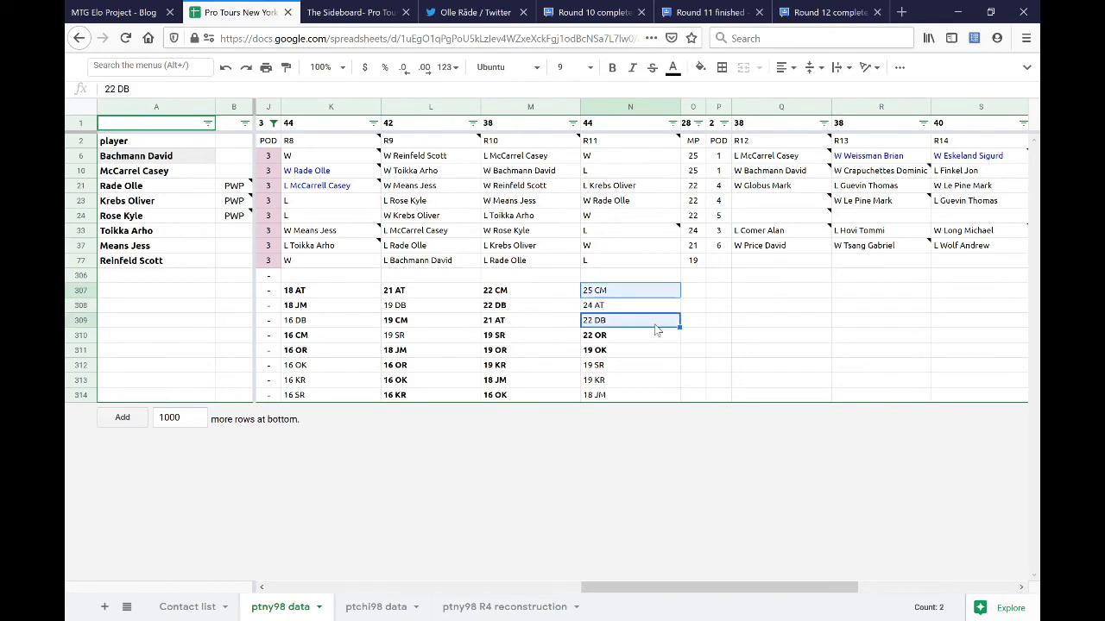
left_click_drag(535, 156, 535, 171)
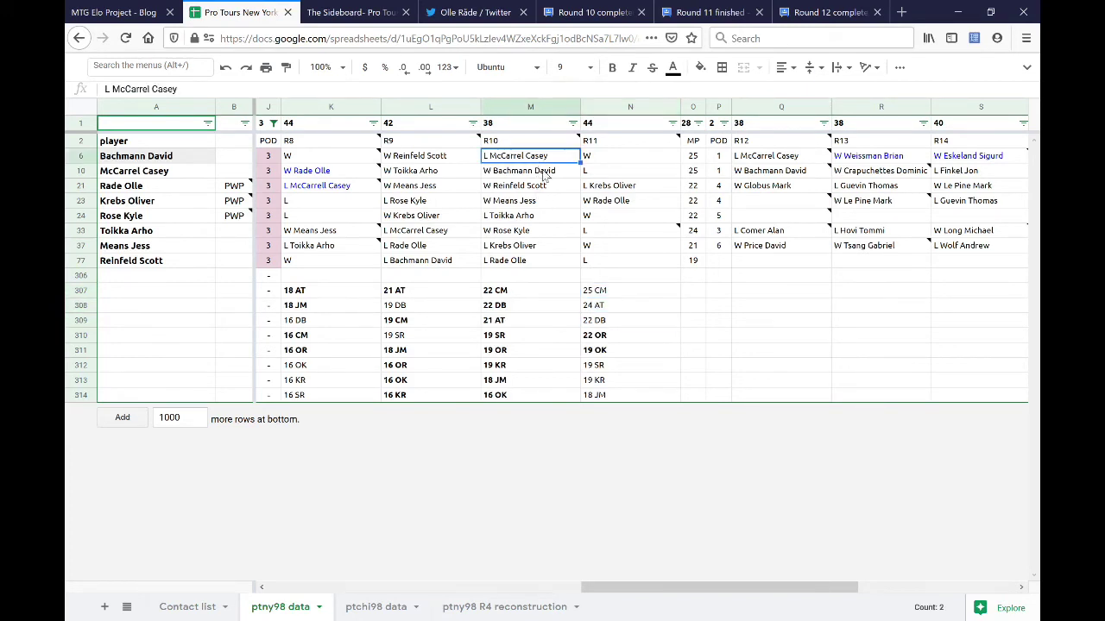
left_click(629, 293)
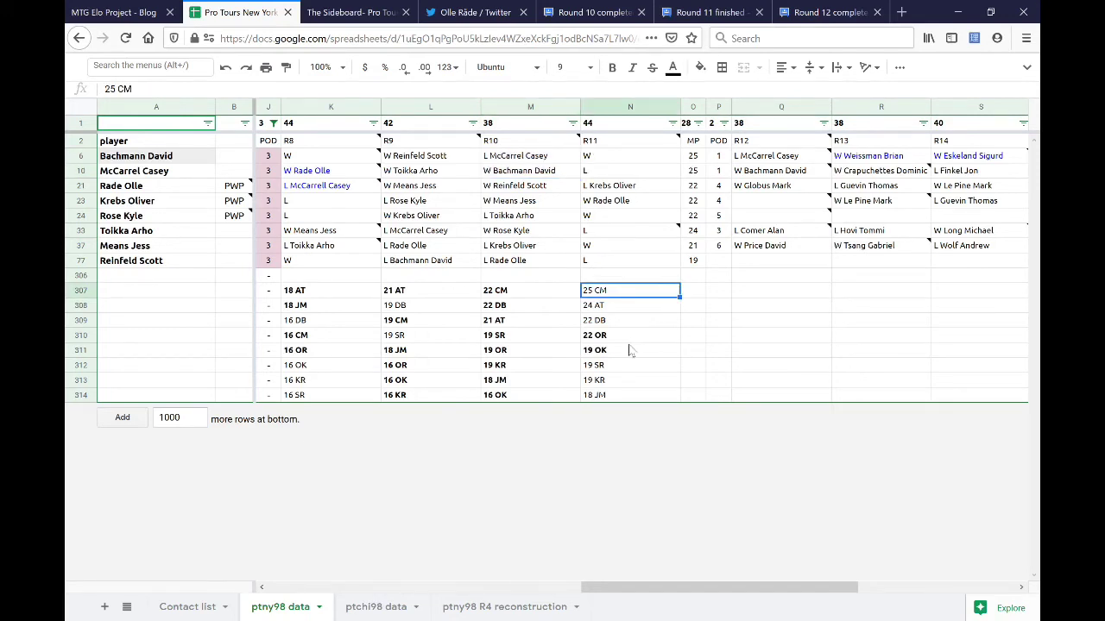
left_click(630, 336, "ctrl")
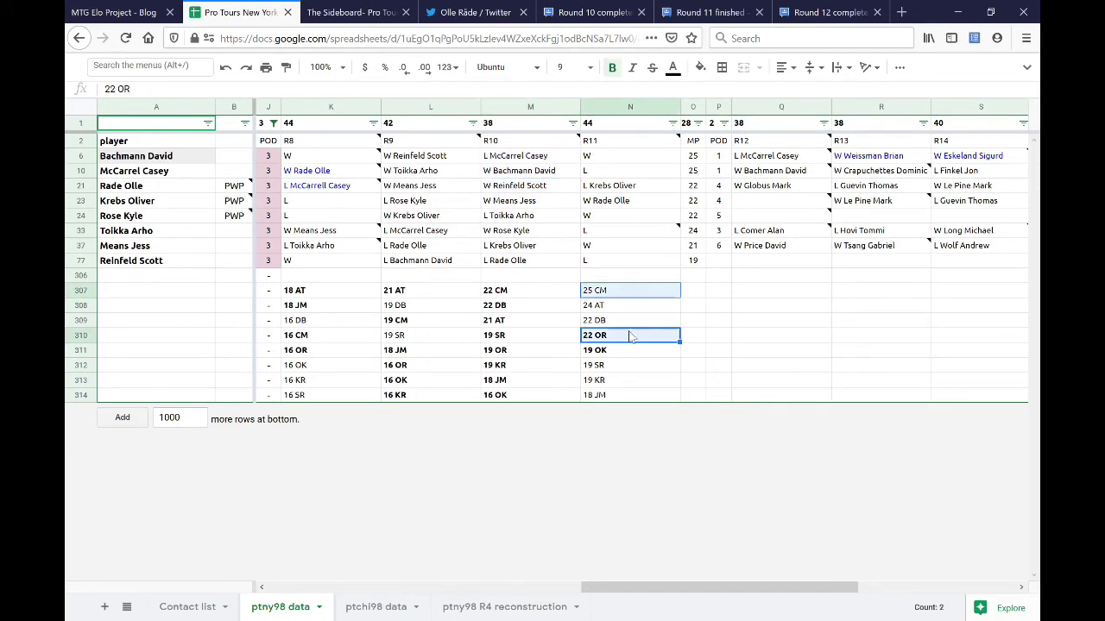
left_click(629, 294)
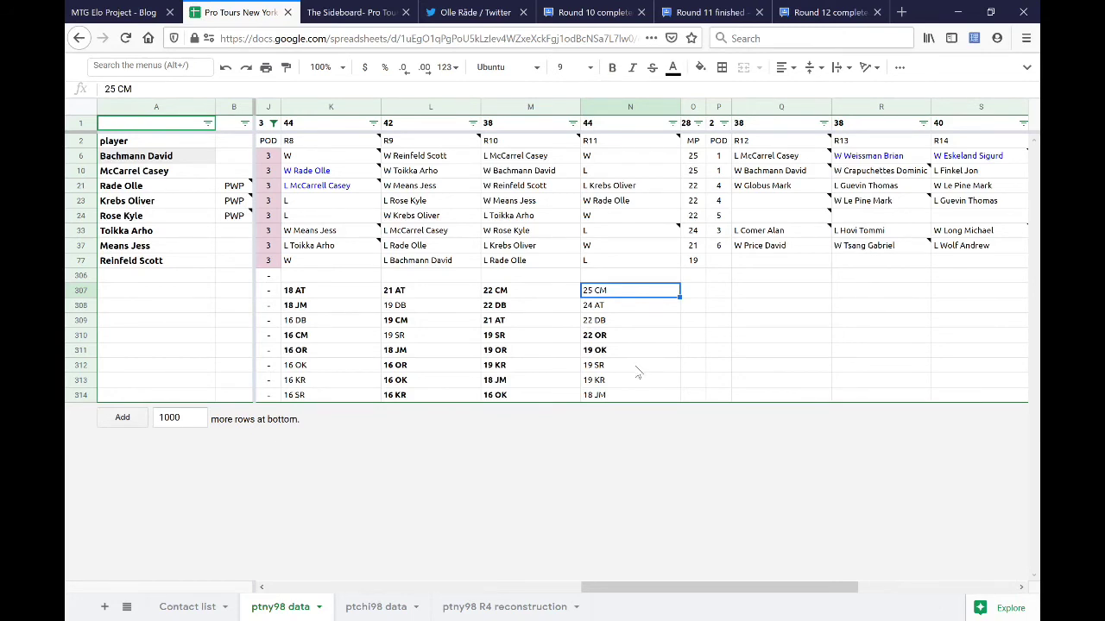
left_click(636, 363, "ctrl")
left_click(638, 382, "ctrl")
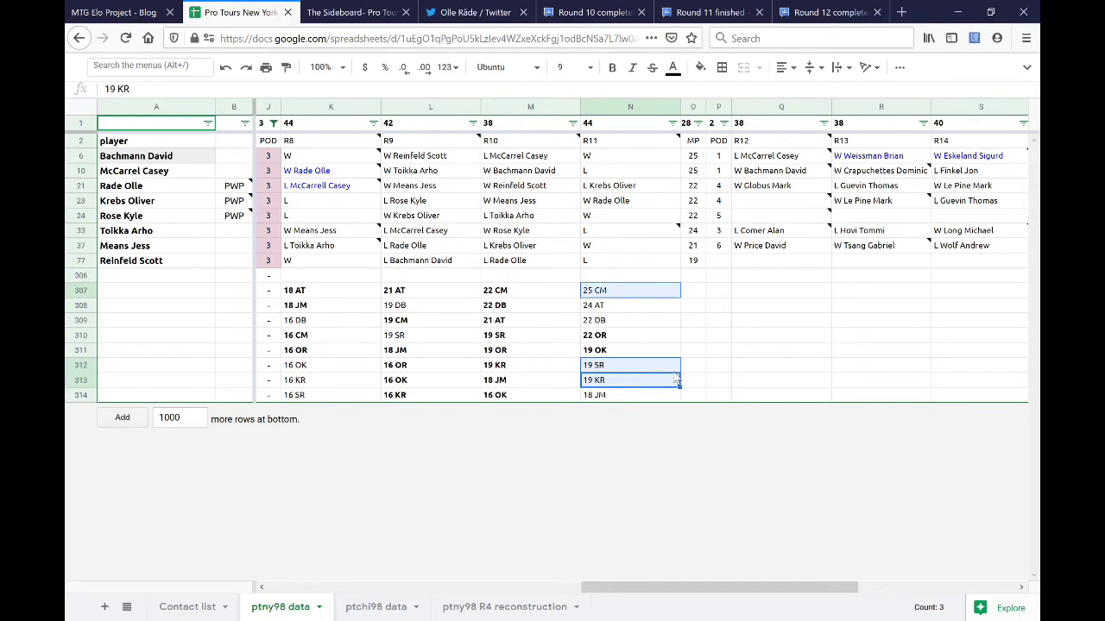
left_click(627, 174)
left_click(639, 263, "ctrl")
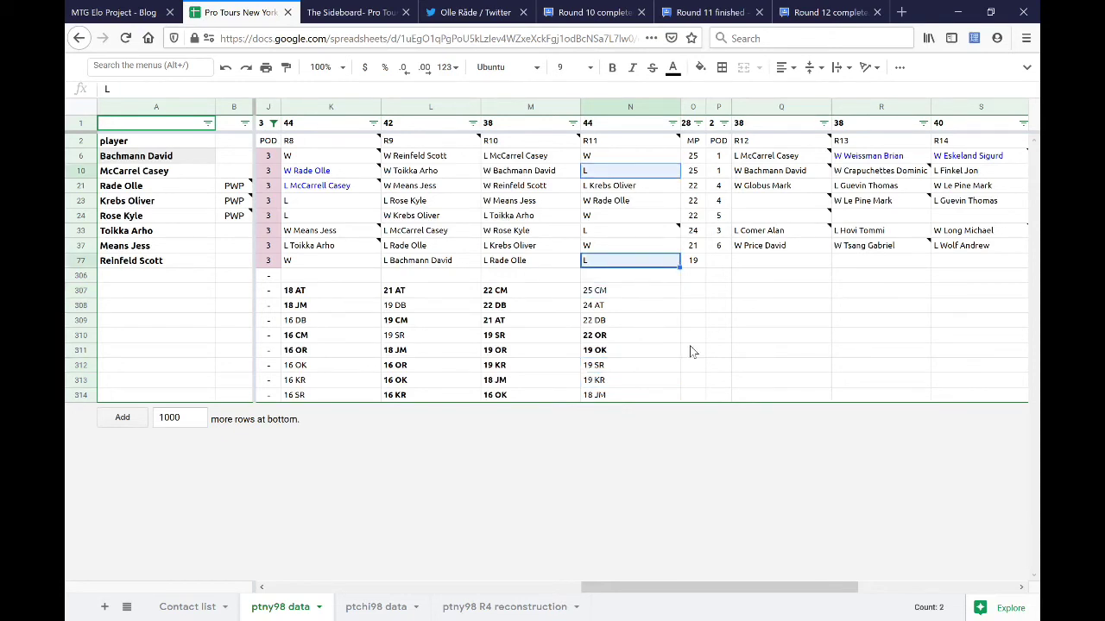
left_click(629, 294)
left_click(627, 381, "ctrl")
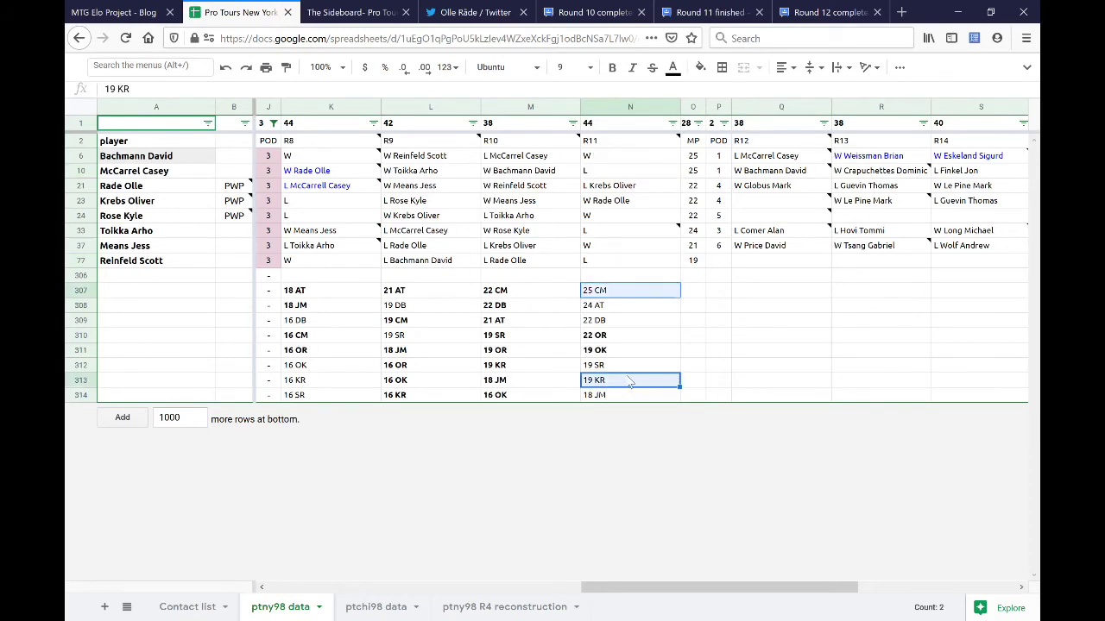
key("ctrl+b")
left_click(615, 170)
type("L Rose Kyle")
key("Return")
key("Down")
key("Down")
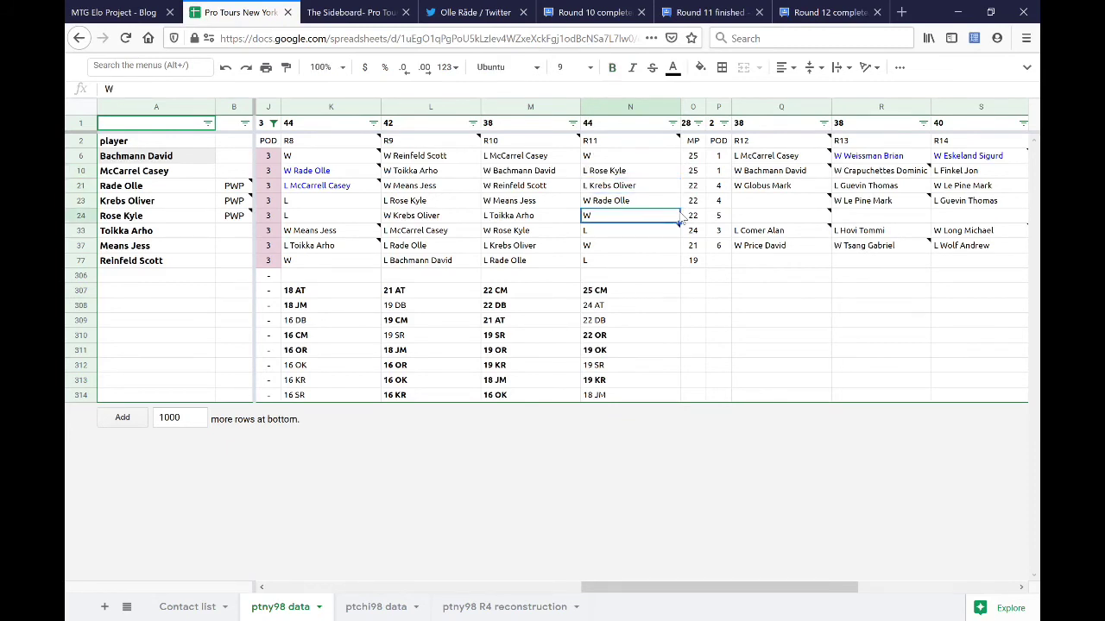
type("W")
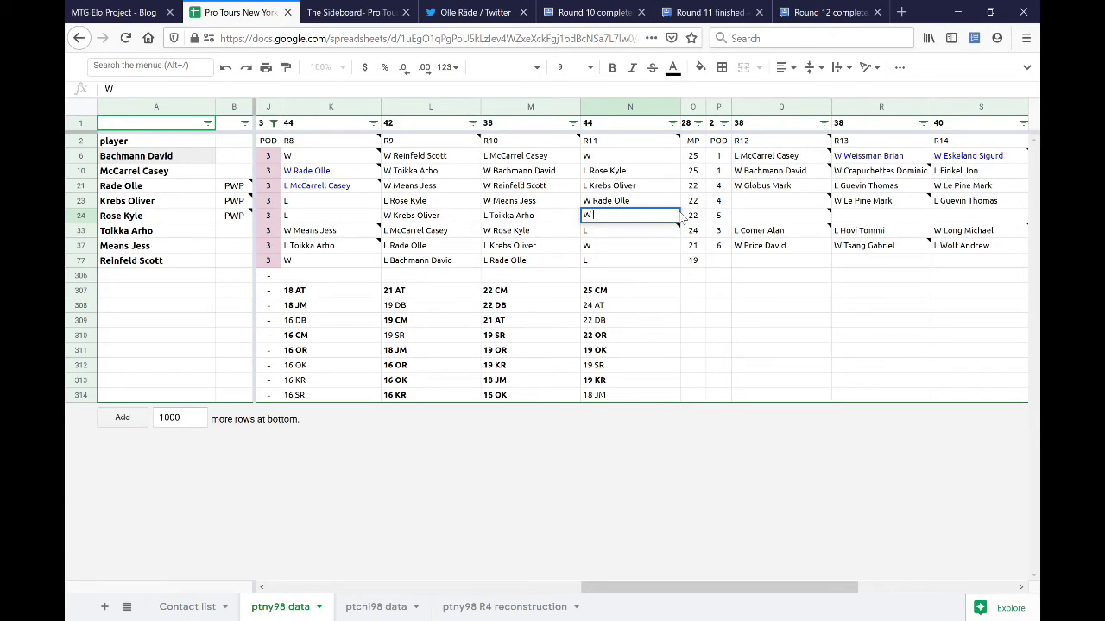
type("McCarrel Casey")
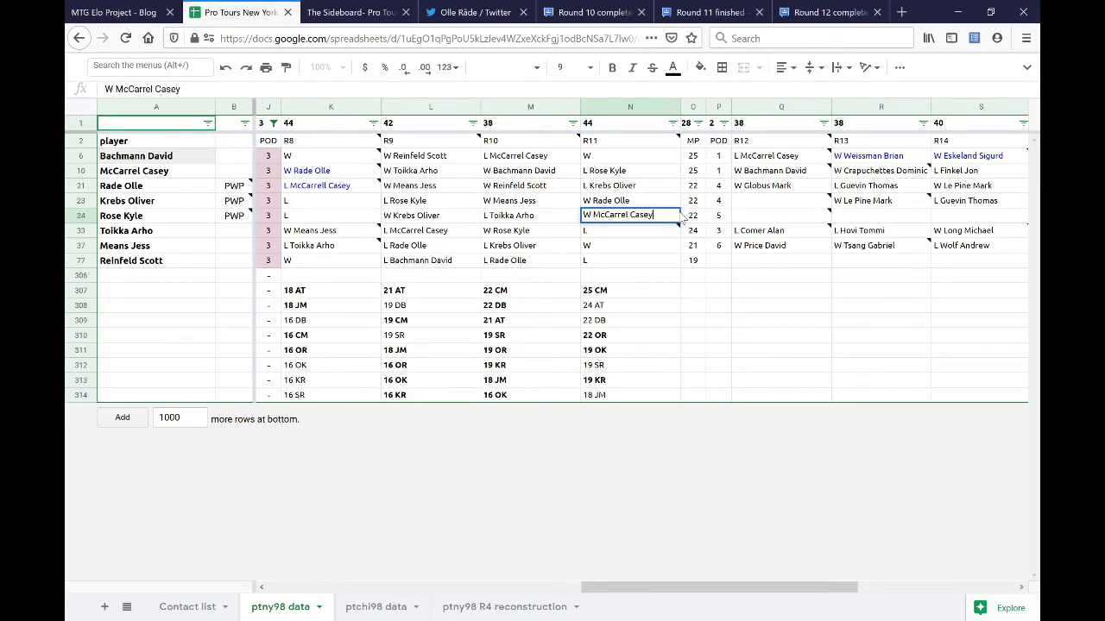
key("Return")
left_click_drag(631, 307, 630, 321)
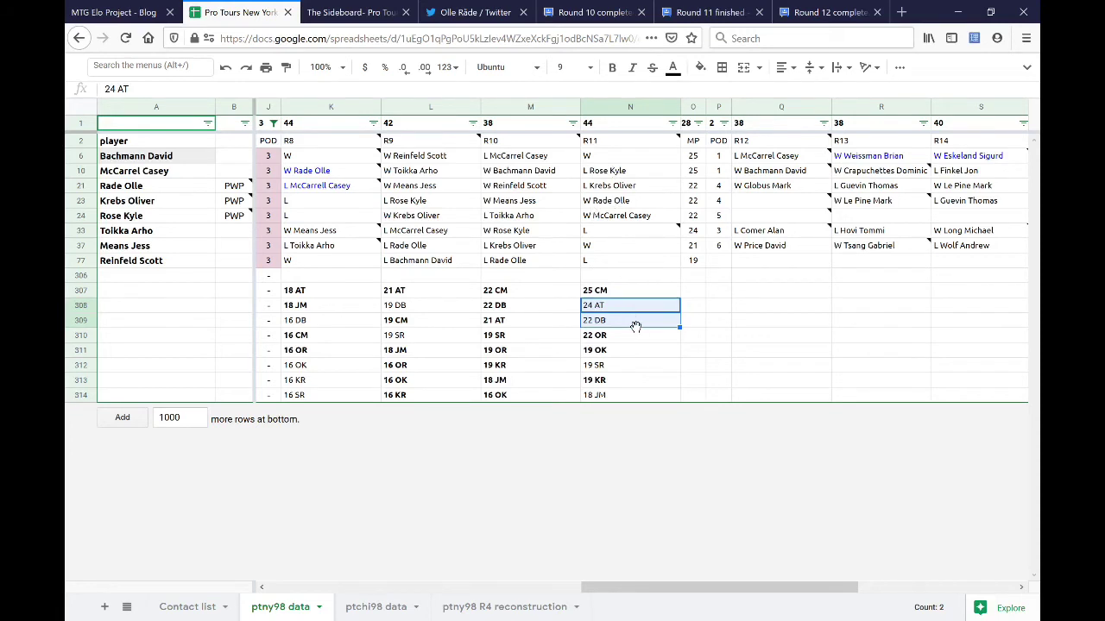
double_click(620, 157)
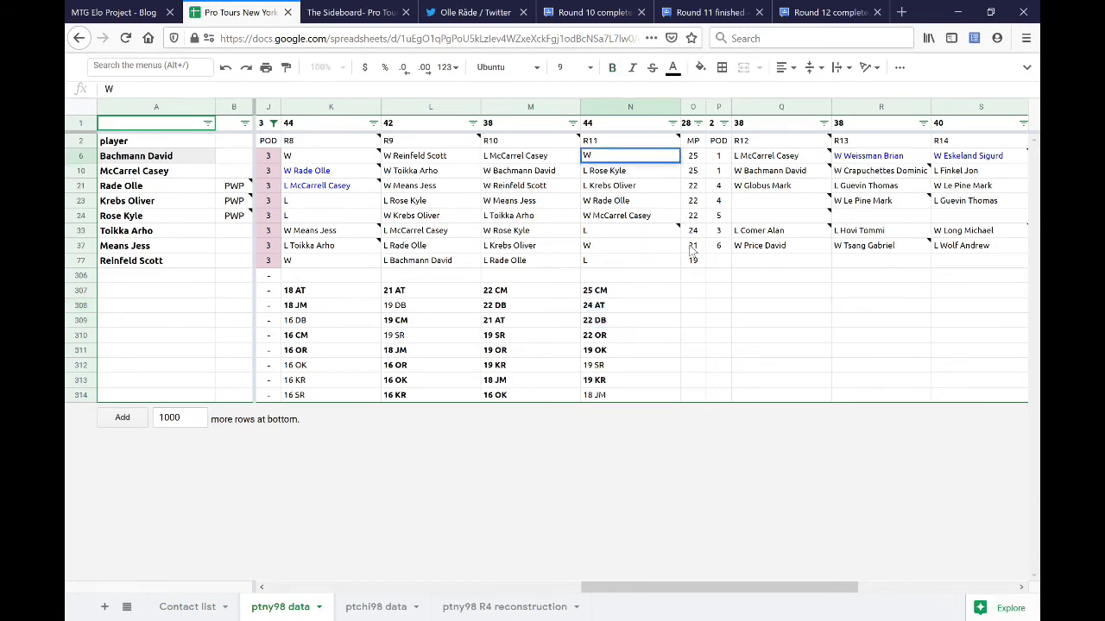
type("Toikka Ar")
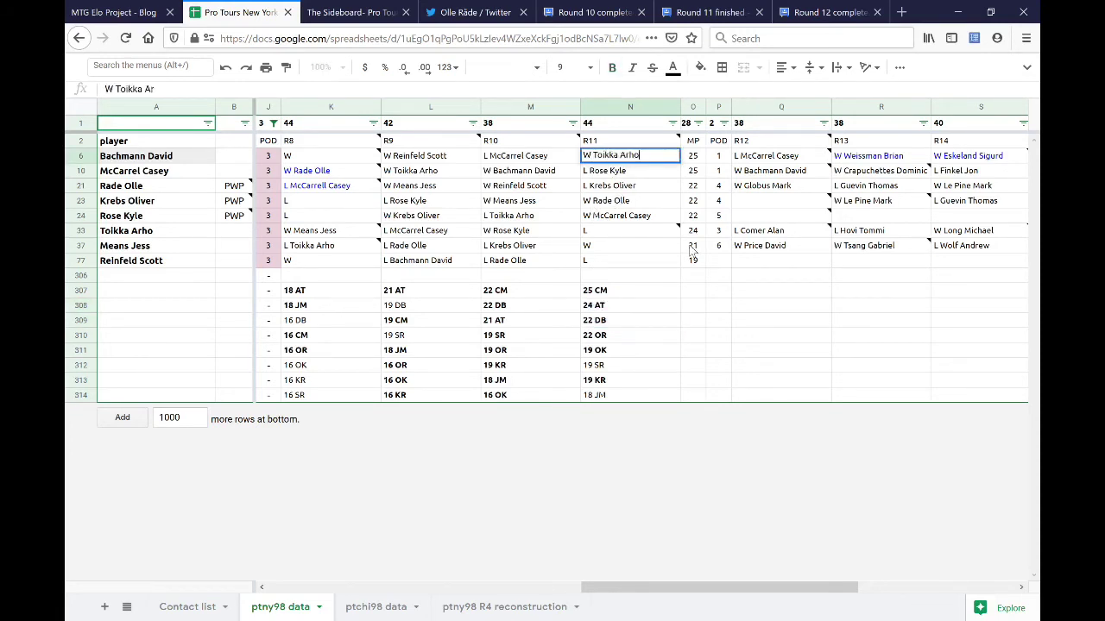
key("Down")
key("Down")
key("Down")
key("Down")
key("Down")
type("L Bachmann David")
key("Return")
key("Down")
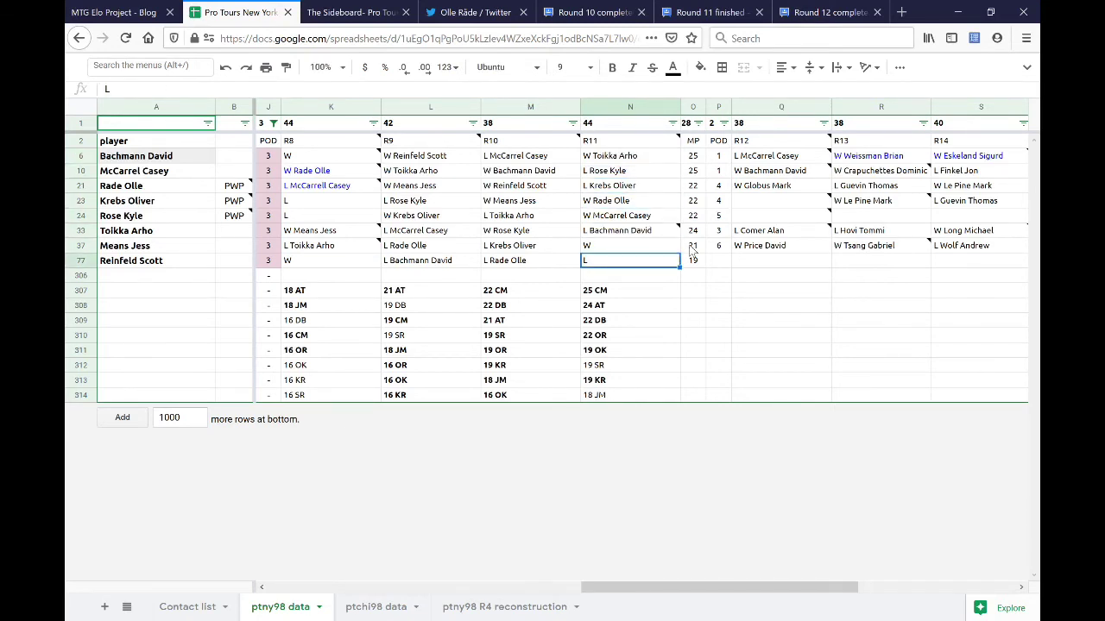
key("Up")
type("W")
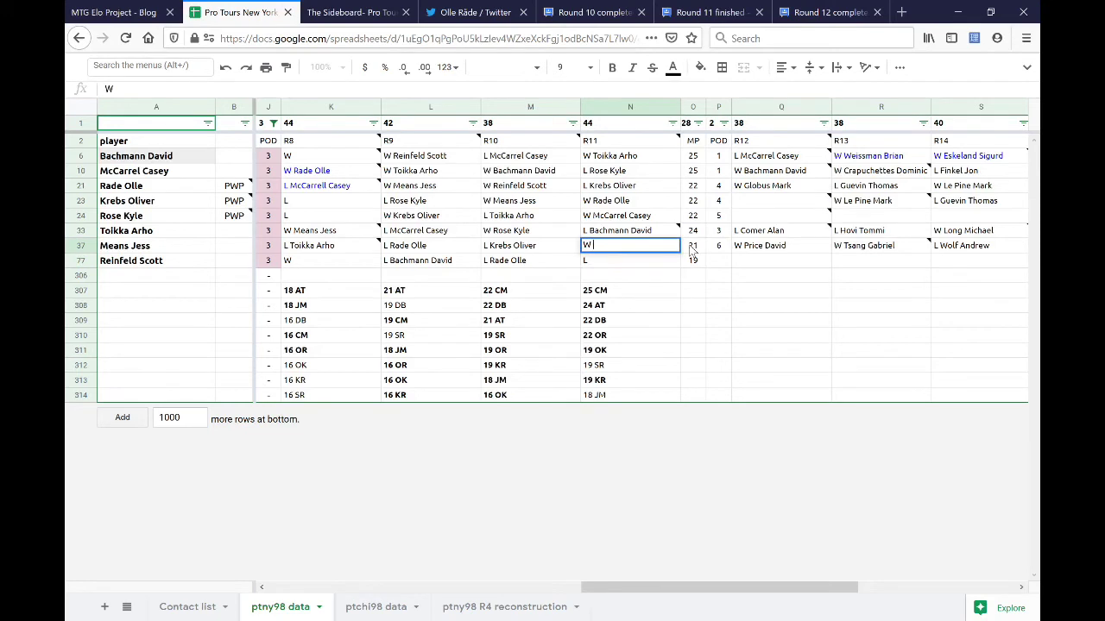
type(" Means Jess")
key("Return")
type("L ")
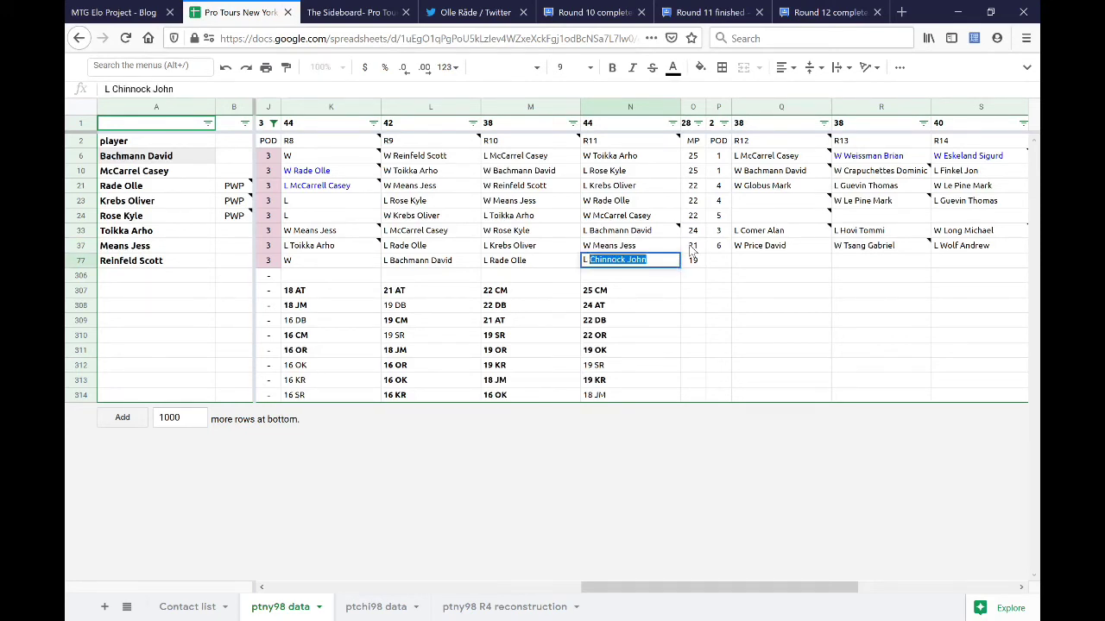
type("Reinfeld Scott")
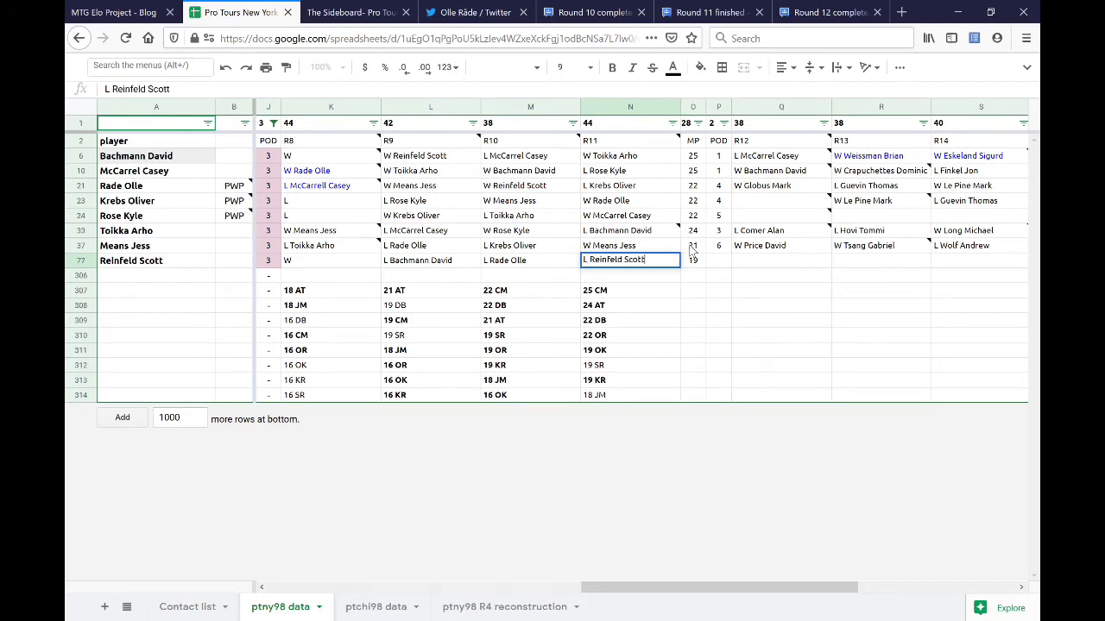
key("Return")
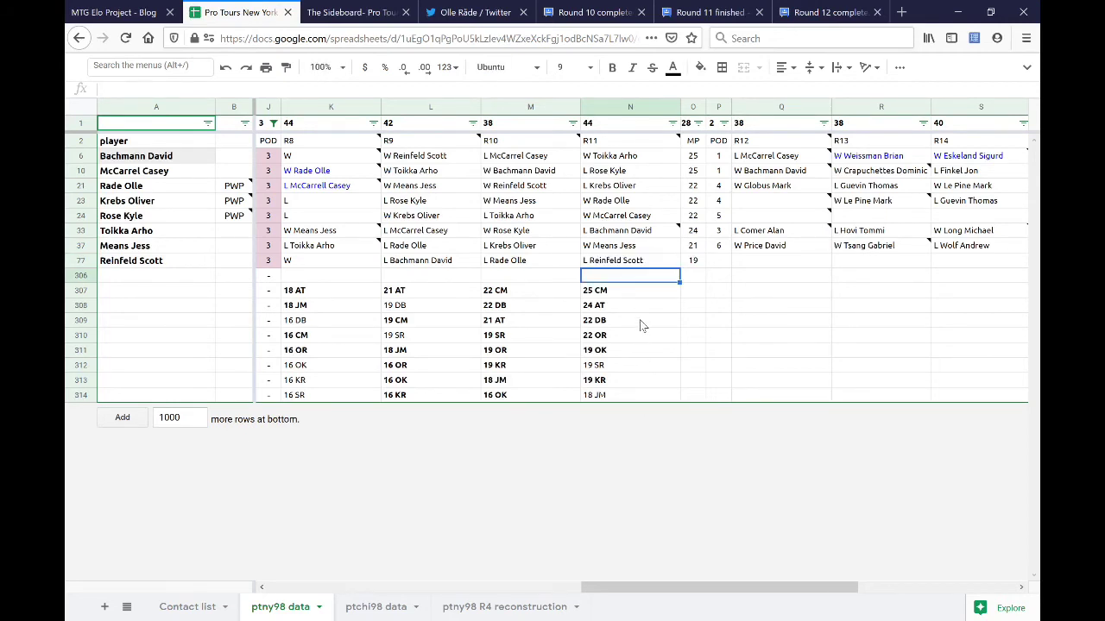
left_click(333, 295)
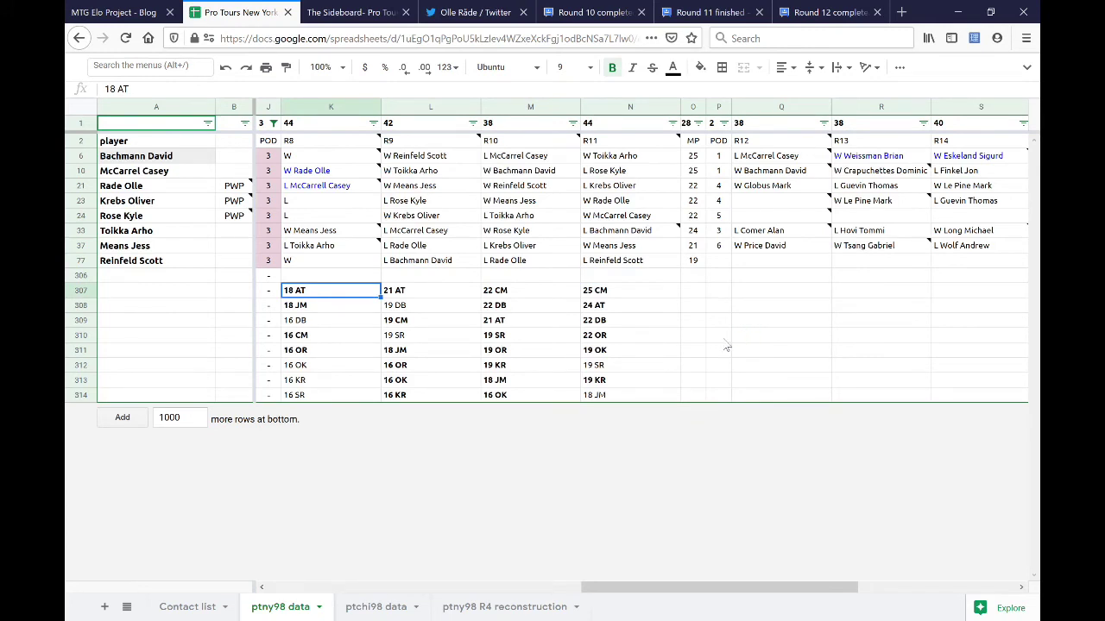
left_click(298, 160)
left_click(313, 201, "ctrl")
left_click(311, 260)
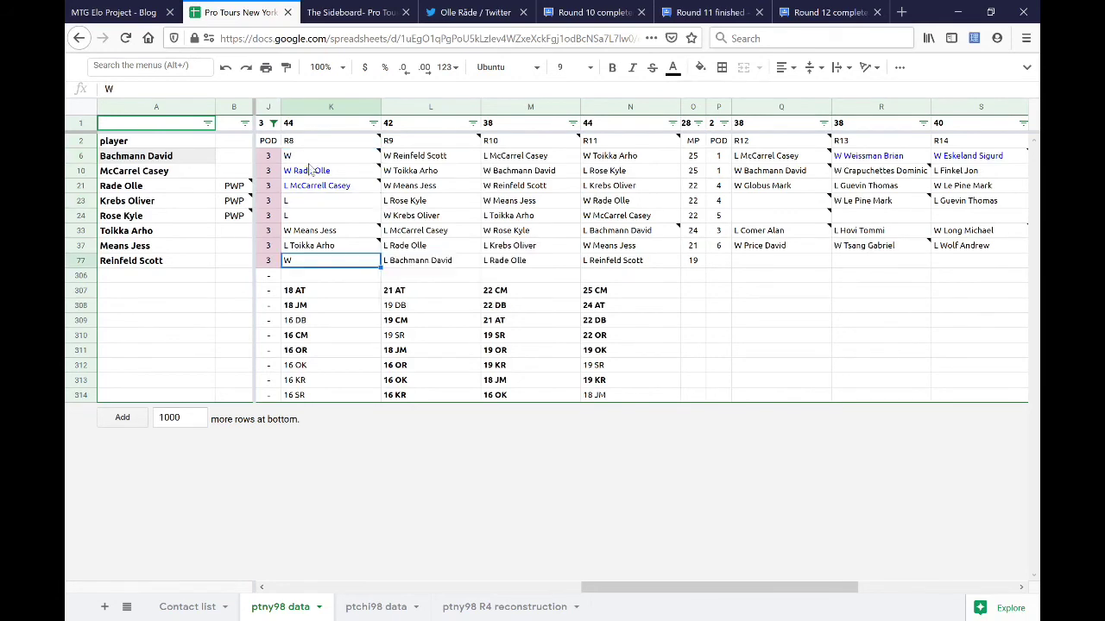
left_click(312, 164, "ctrl")
left_click(313, 202)
left_click(319, 216)
left_click(335, 280)
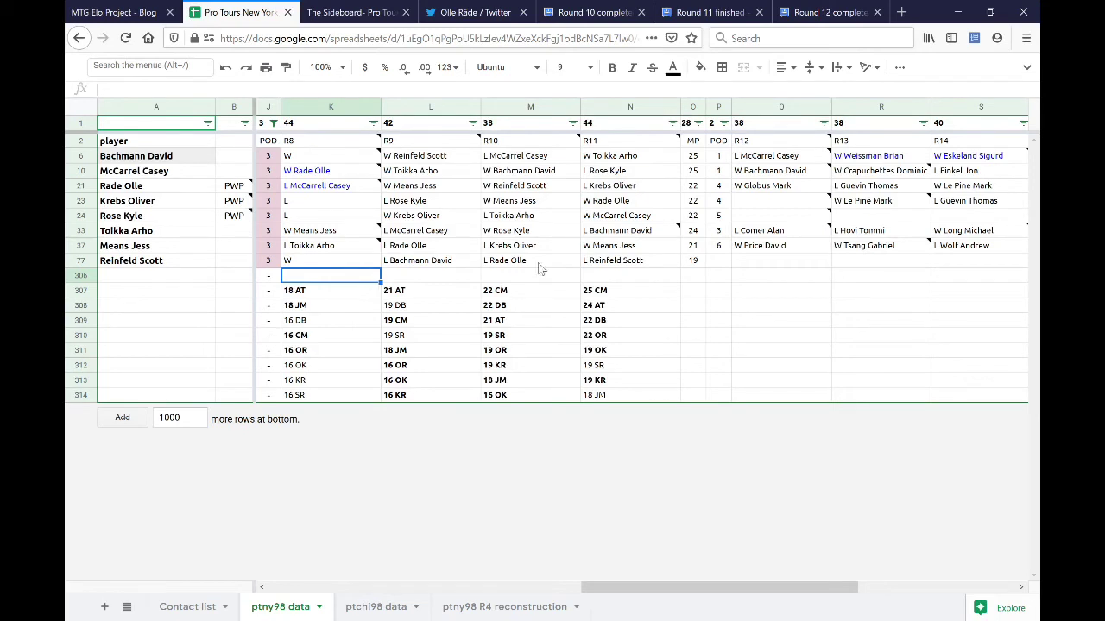
left_click_drag(609, 291, 680, 320)
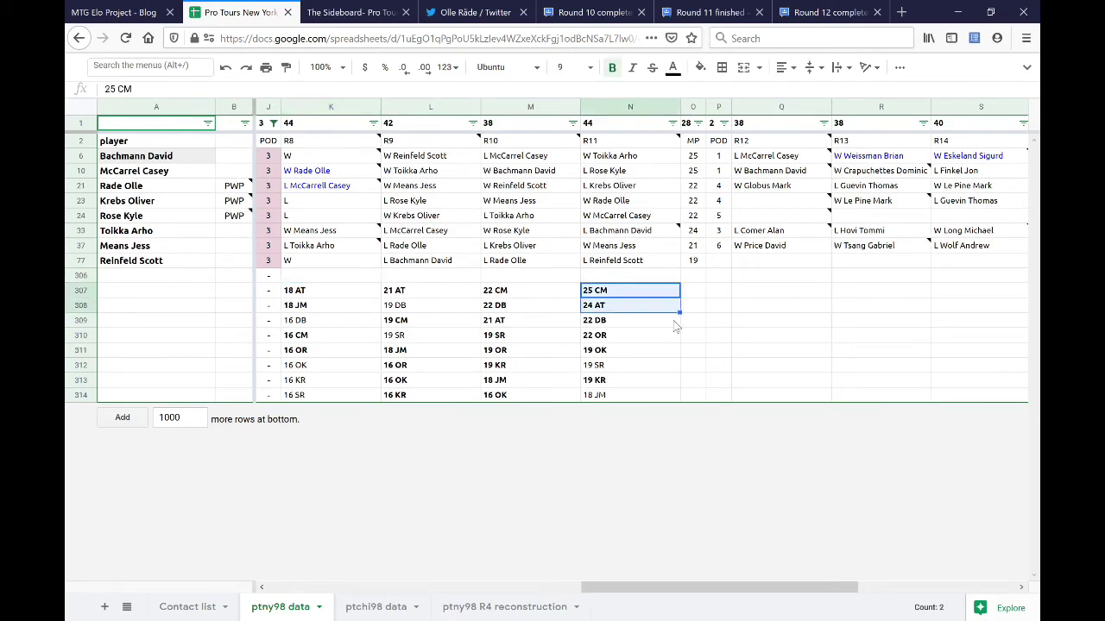
left_click(692, 321)
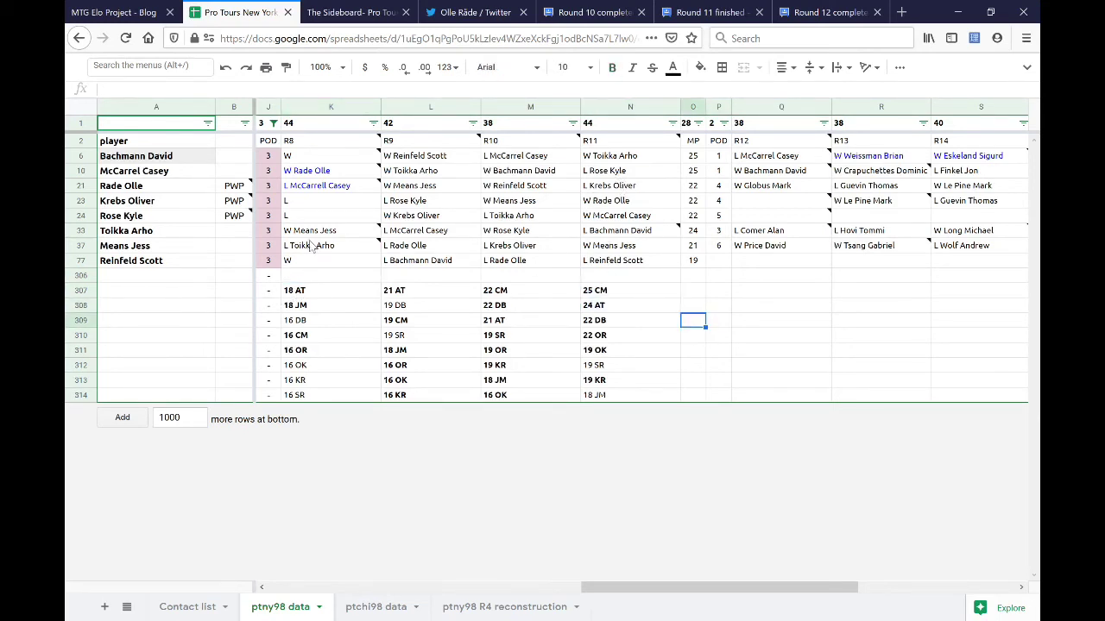
left_click(329, 261)
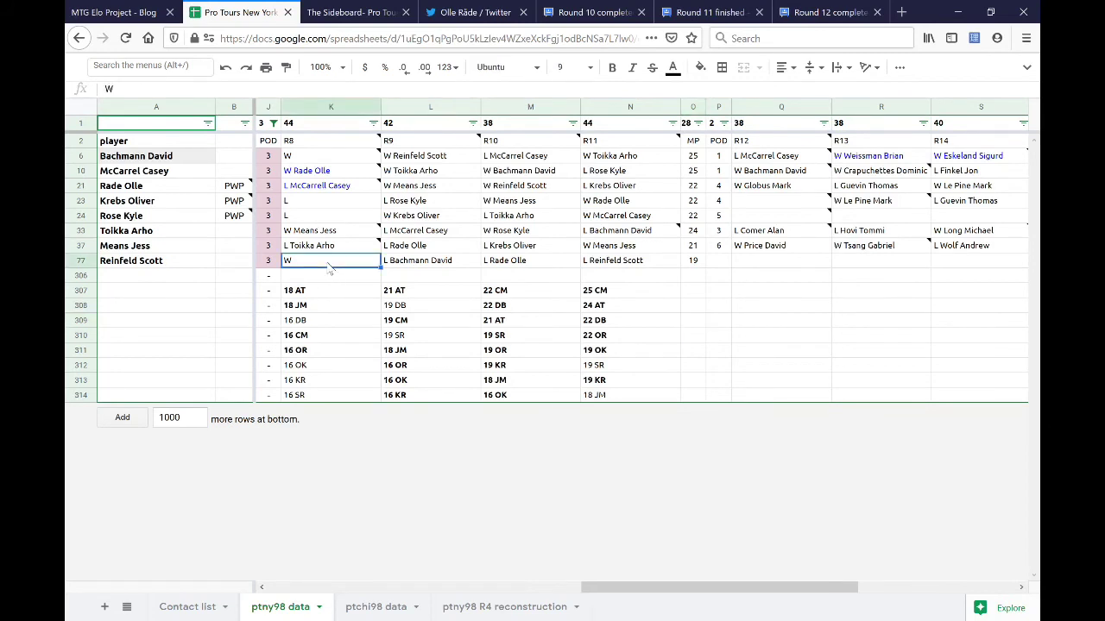
left_click(545, 262, "ctrl")
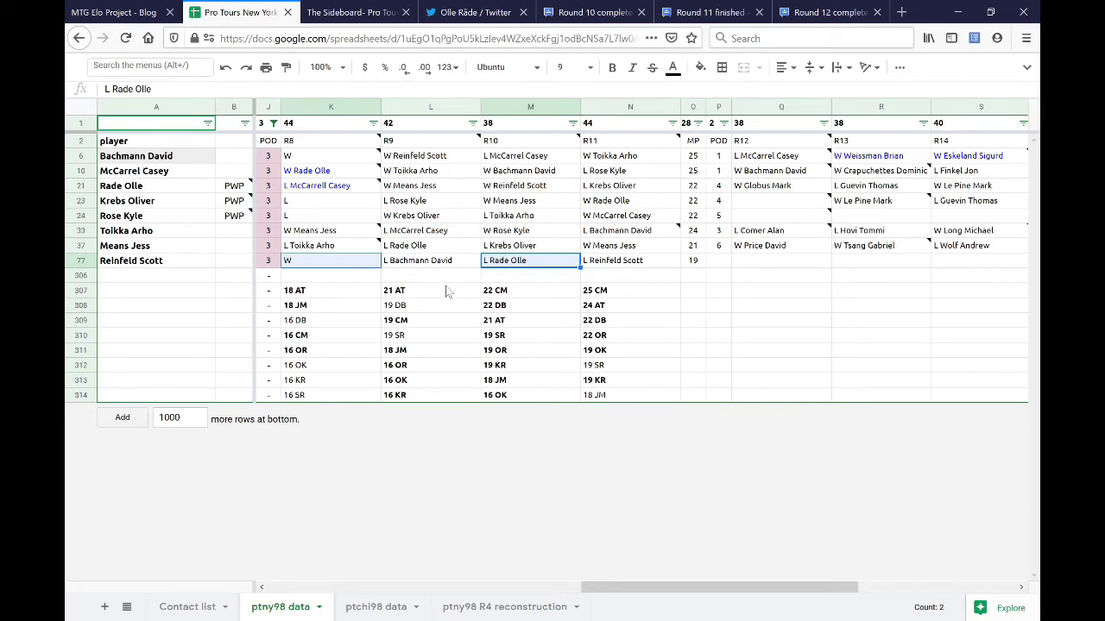
left_click(430, 291)
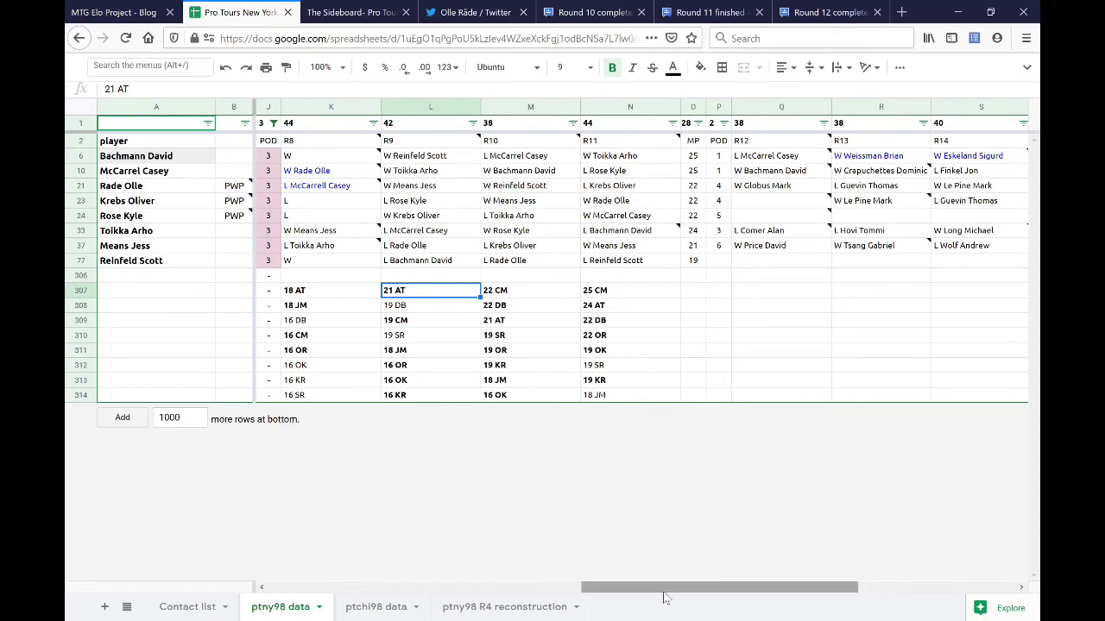
left_click(576, 19)
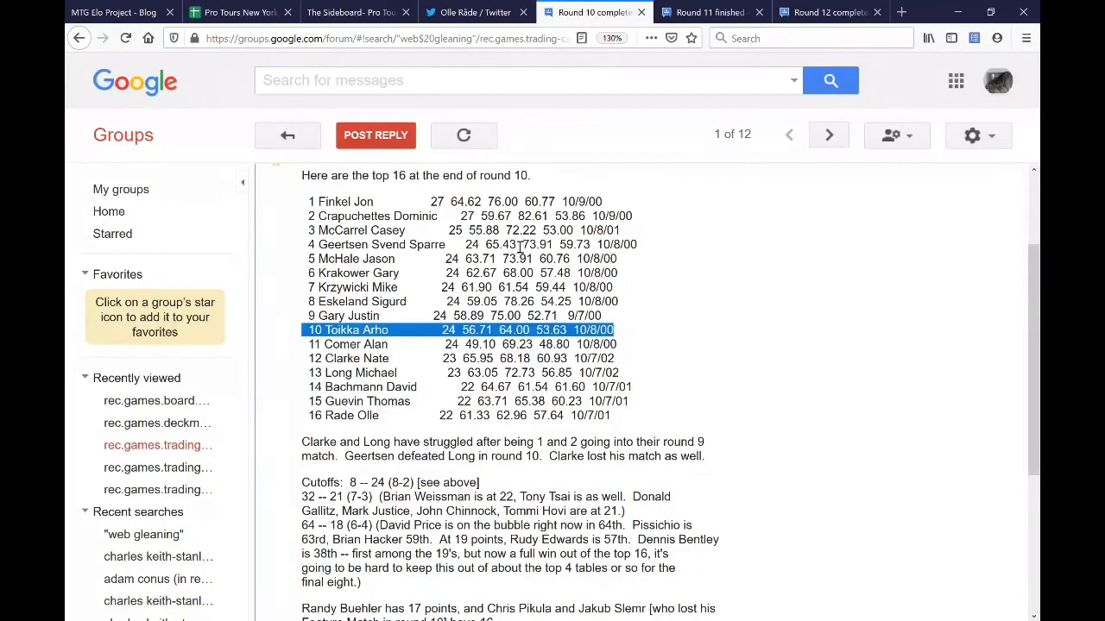
left_click_drag(512, 387, 480, 388)
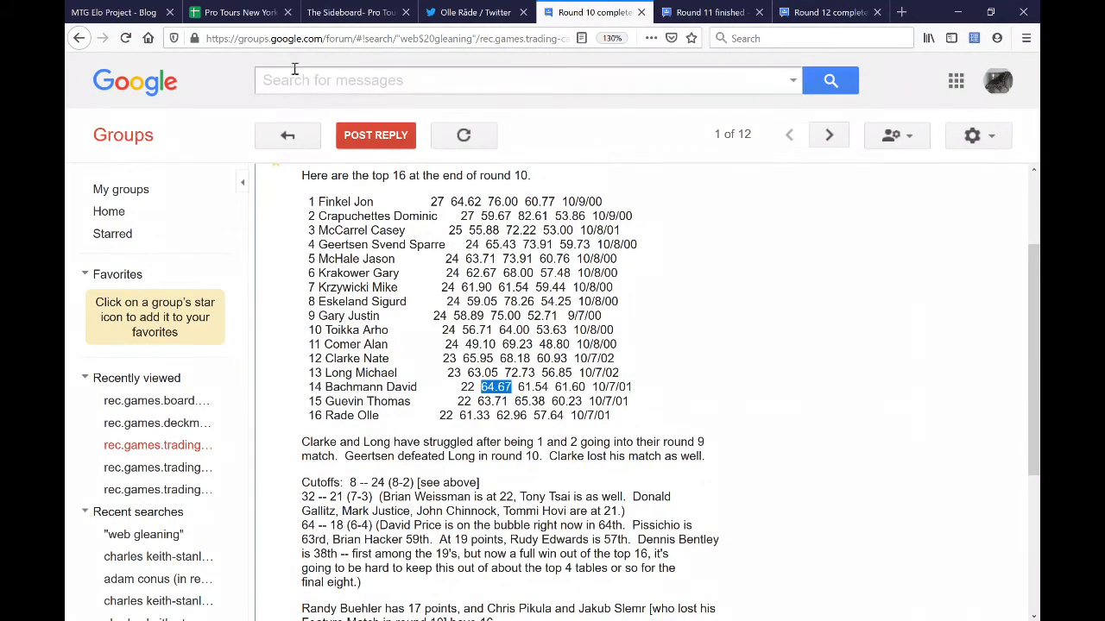
left_click(205, 15)
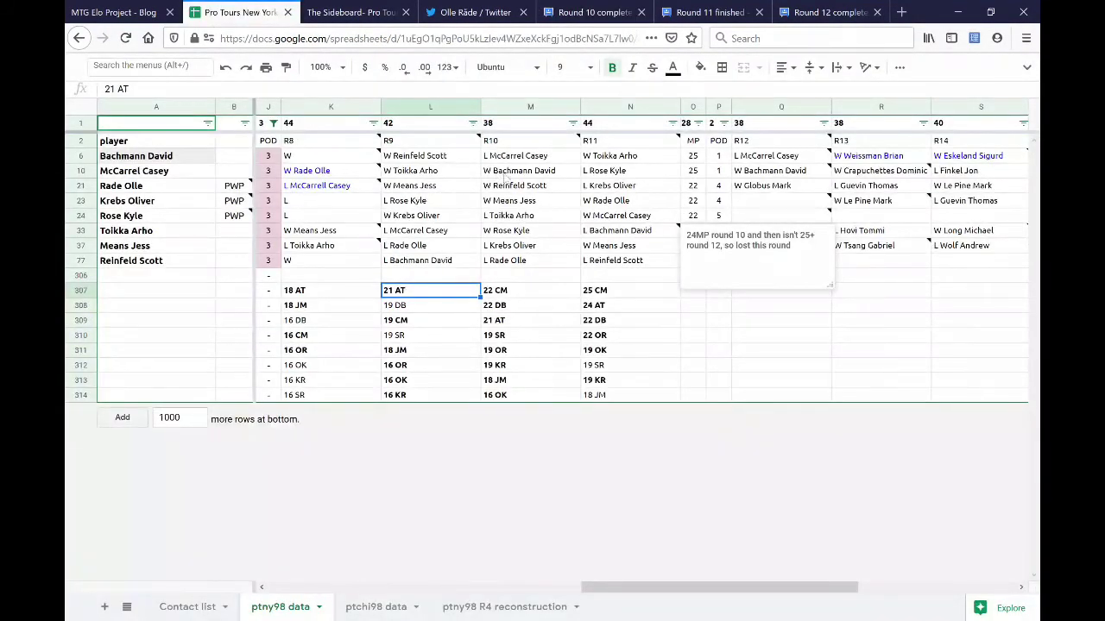
left_click(521, 158)
left_click(328, 157)
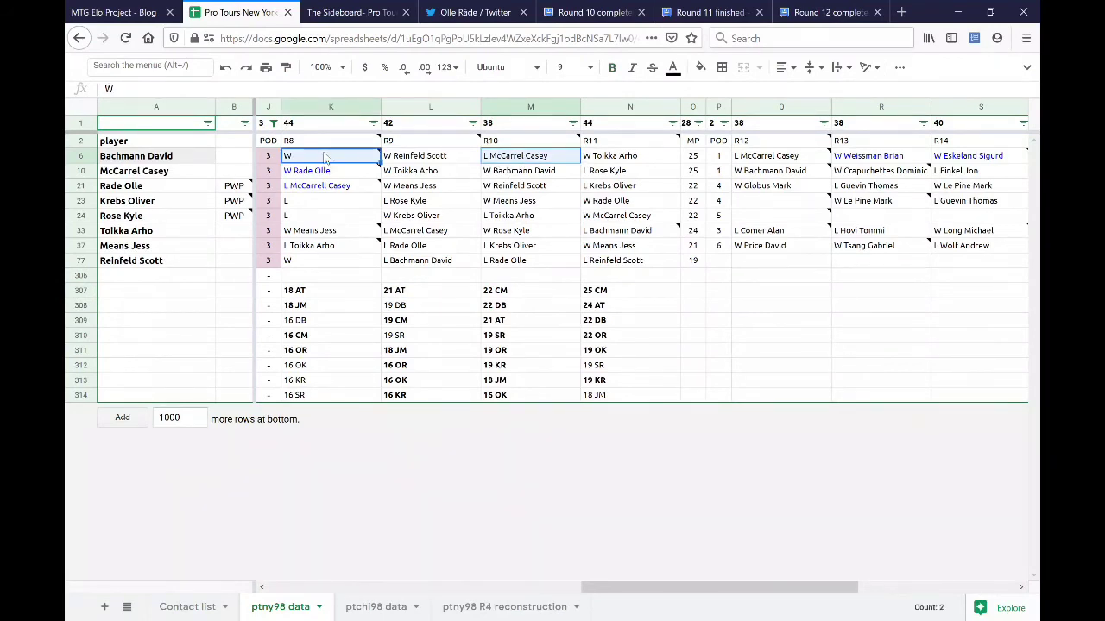
left_click(556, 160)
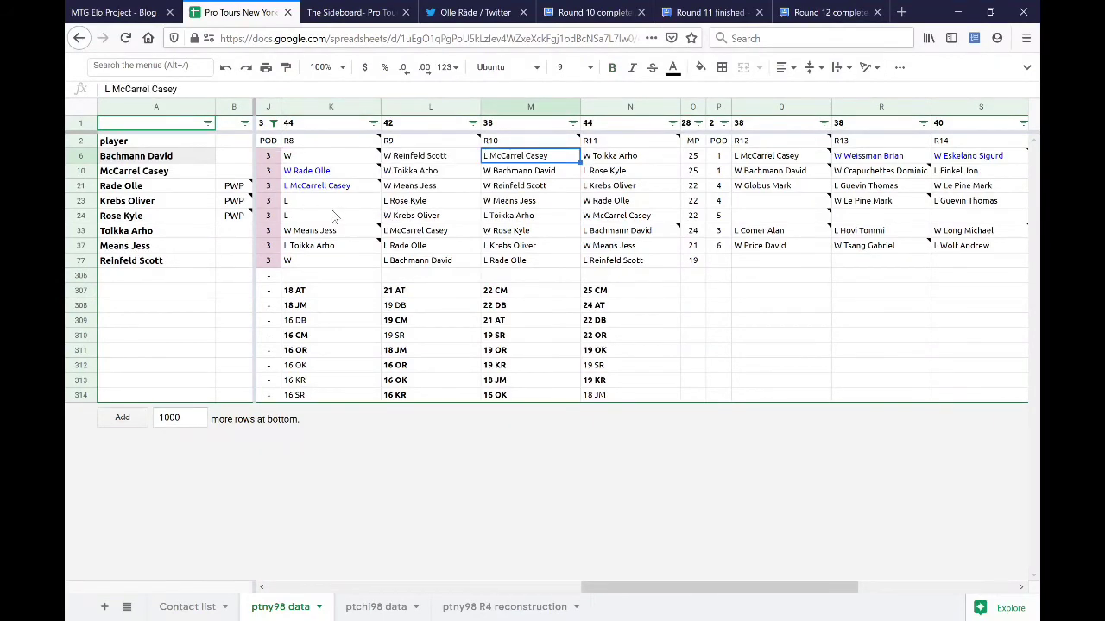
left_click_drag(337, 207, 343, 221)
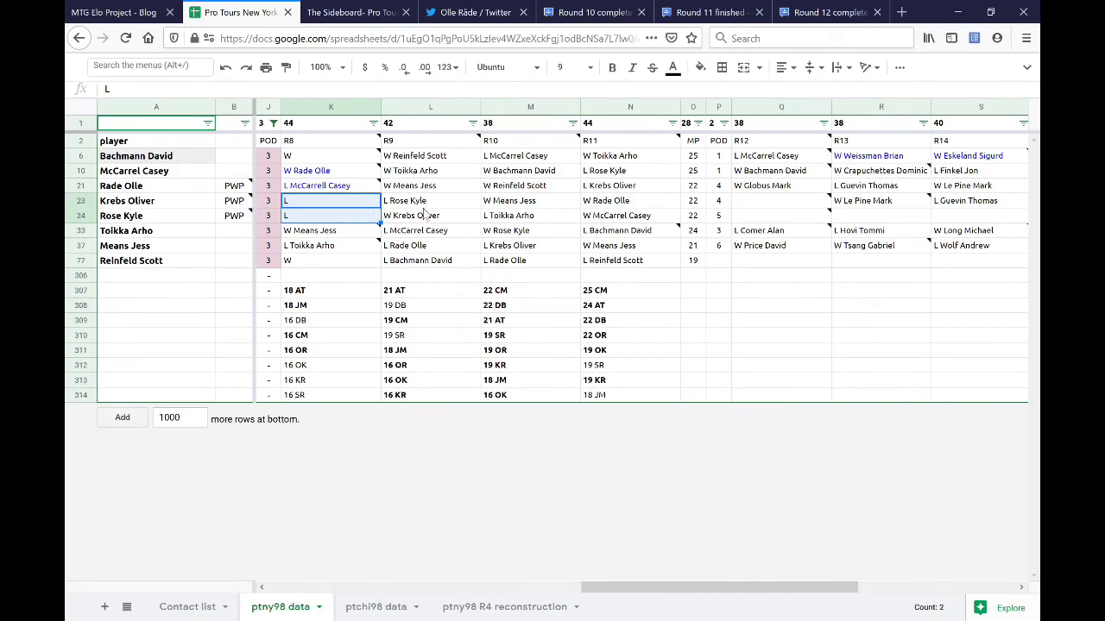
left_click(518, 107)
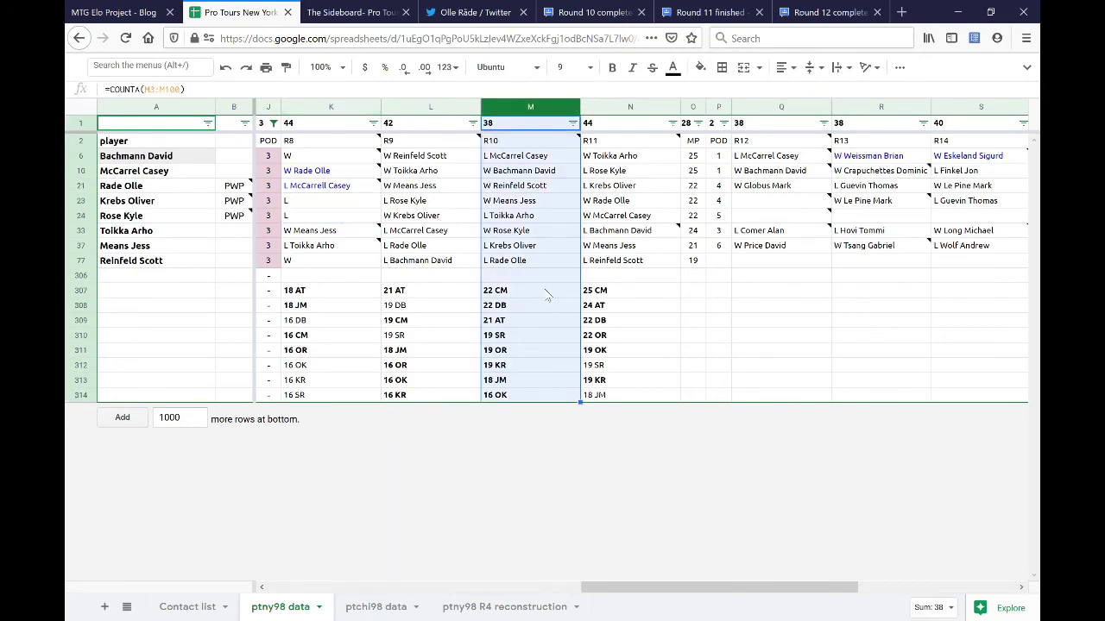
left_click(442, 107)
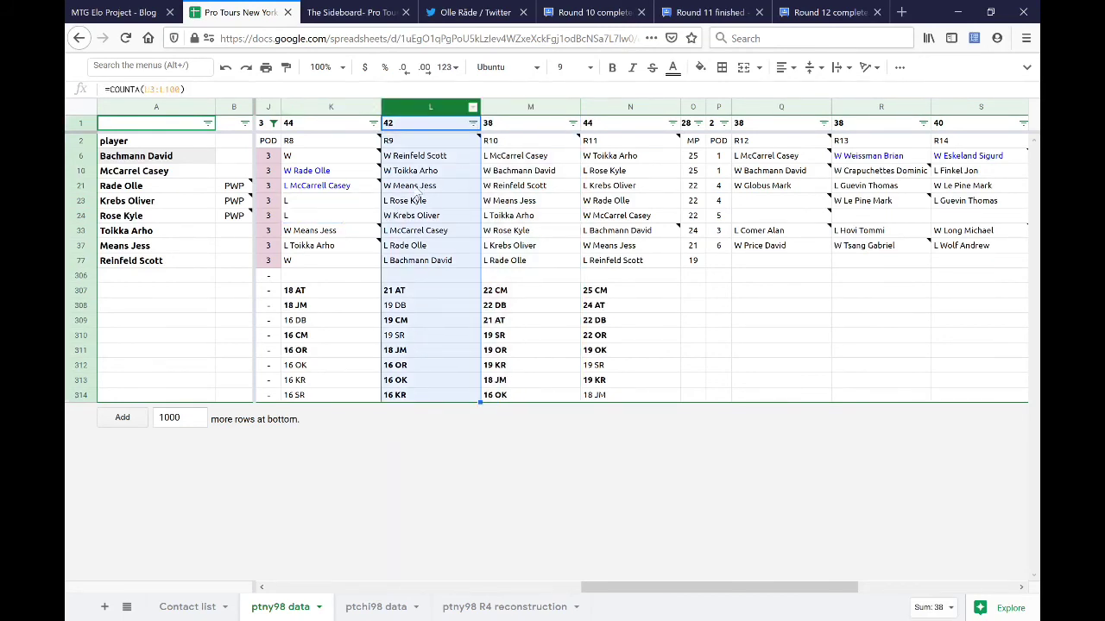
left_click_drag(341, 208, 345, 219)
left_click_drag(514, 207, 489, 219)
left_click(336, 215, "shift")
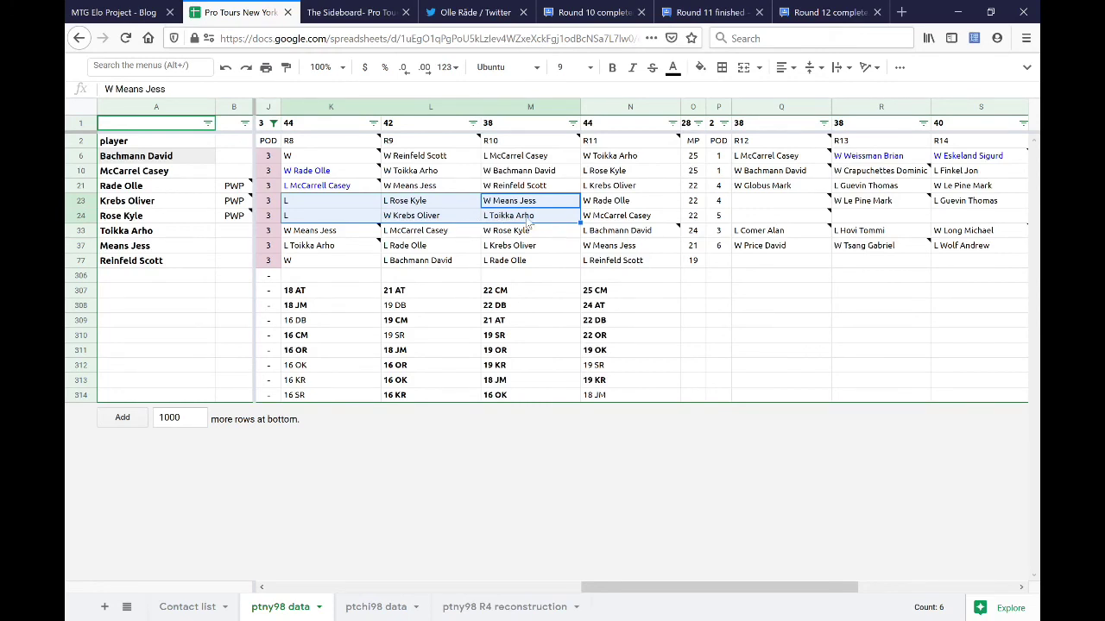
left_click(528, 219)
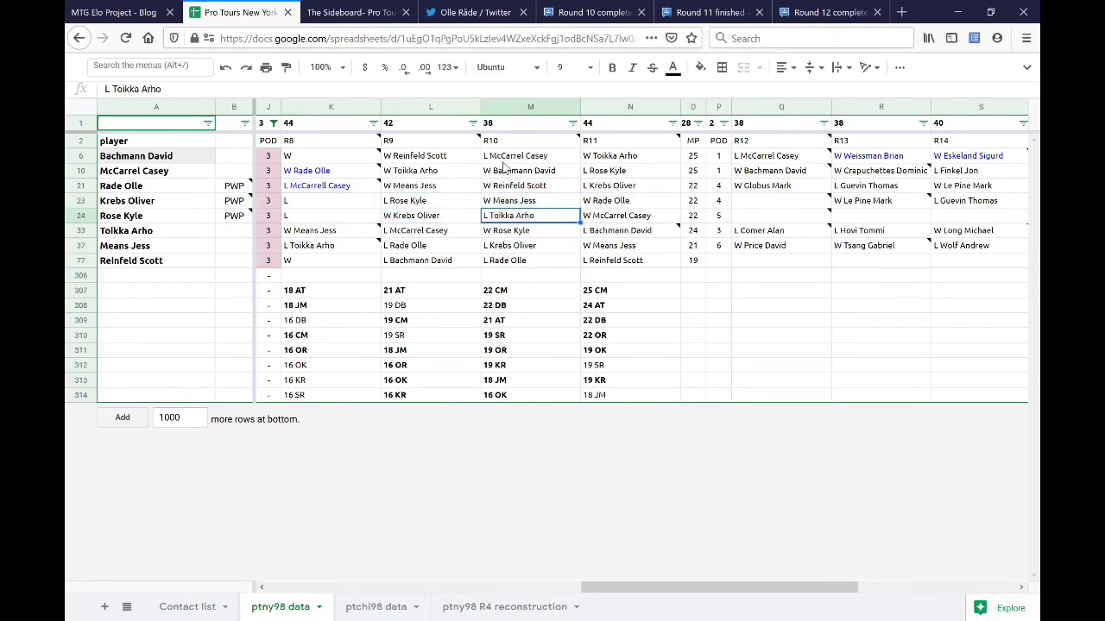
left_click(507, 159)
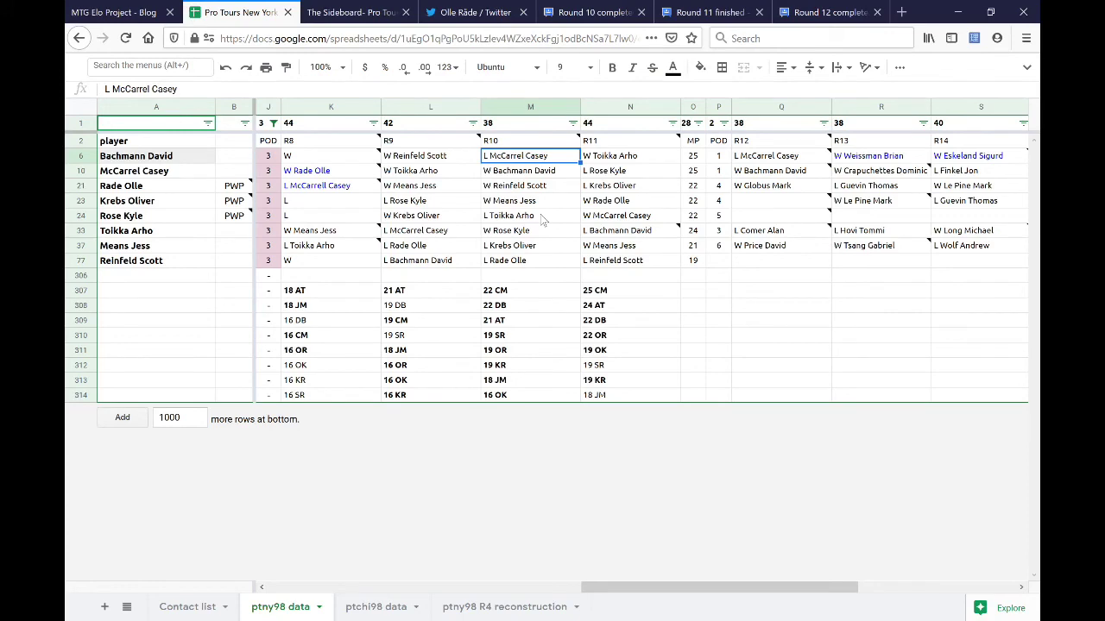
left_click(829, 12)
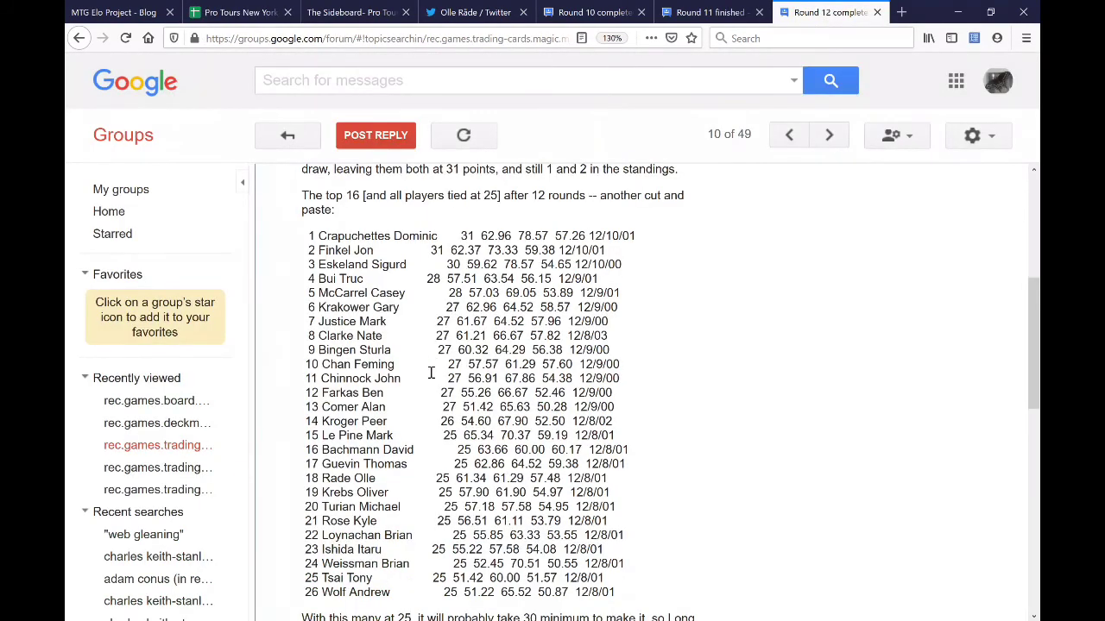
double_click(484, 450)
left_click_drag(484, 450, 507, 449)
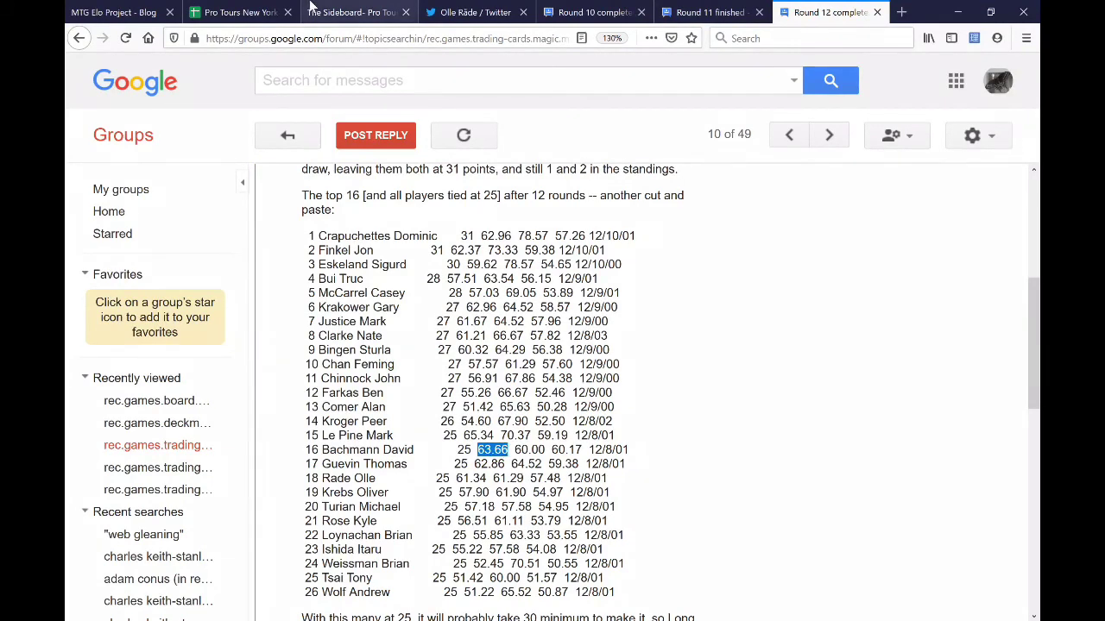
left_click(233, 12)
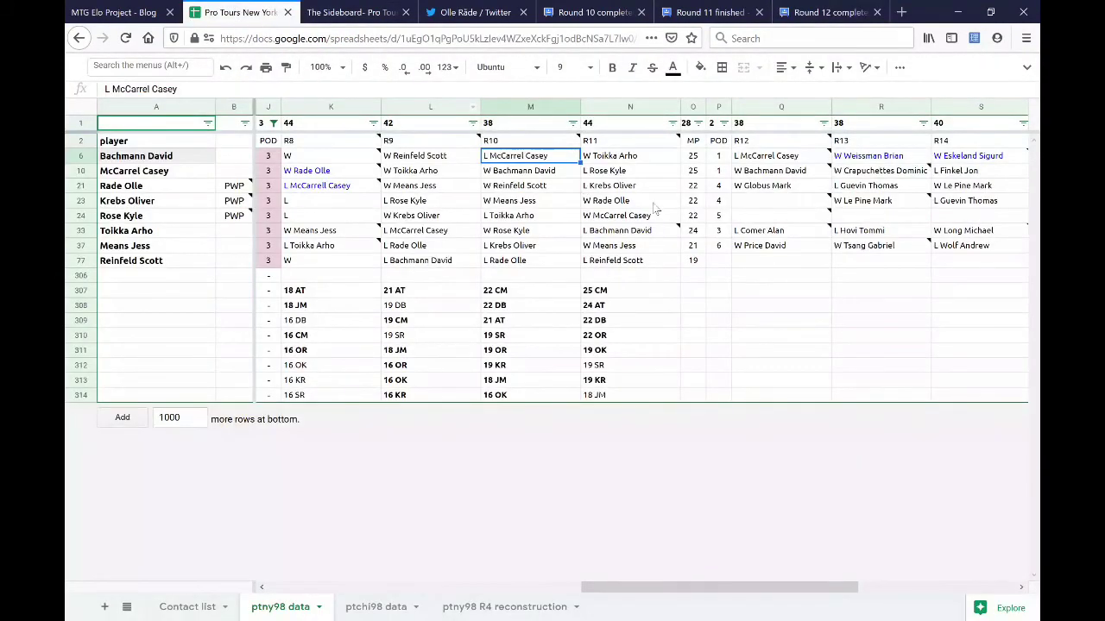
- Review the R12 result notes and a player's 22 match-point total
left_click(757, 160)
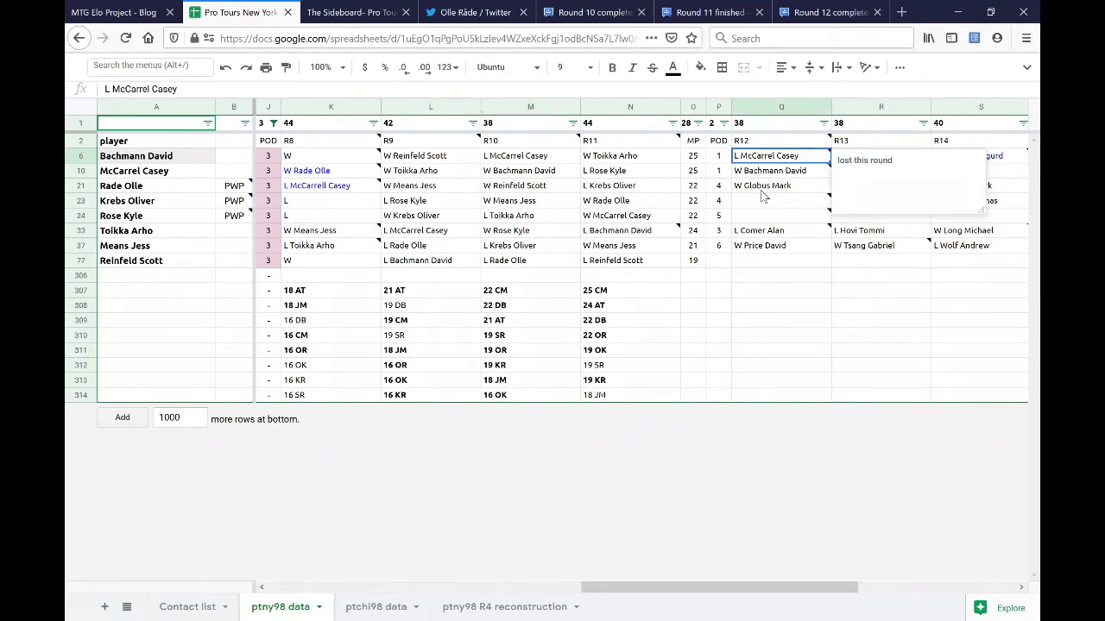
left_click(763, 203)
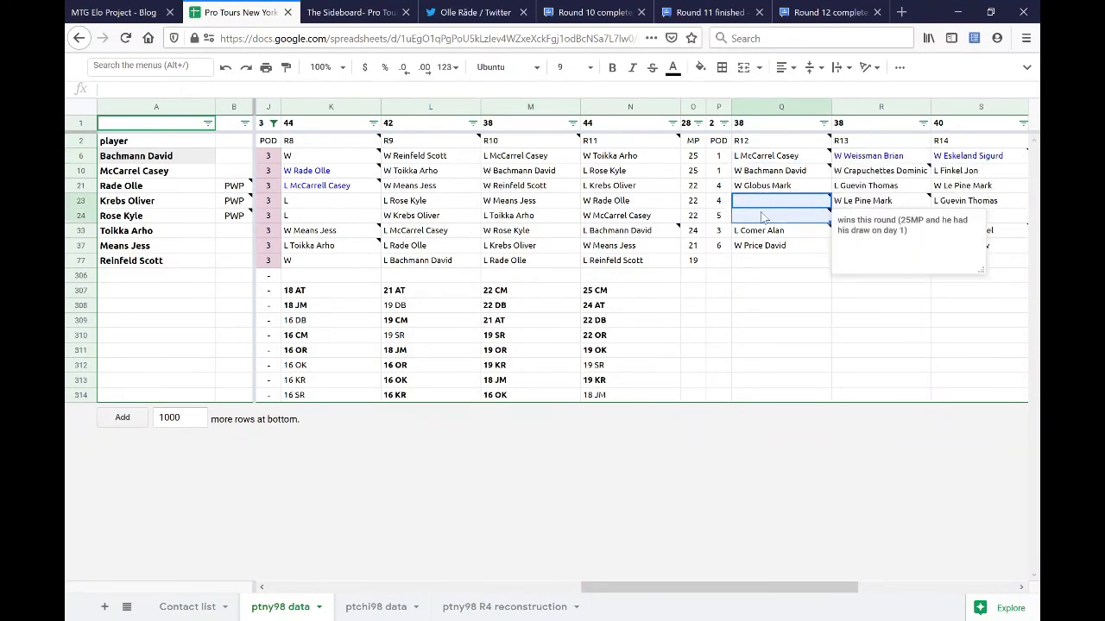
mouse_move(763, 215)
left_click(693, 216)
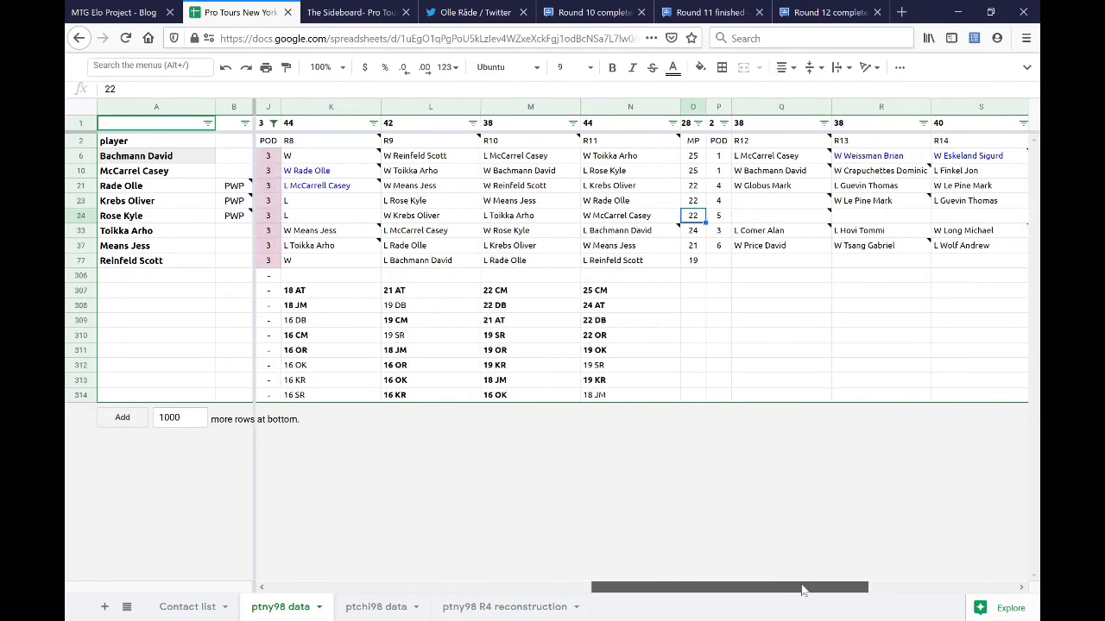
left_click_drag(792, 591, 858, 602)
- Check the 62.93 OMW value and the final 28 match points in T23:T24
left_click(940, 160)
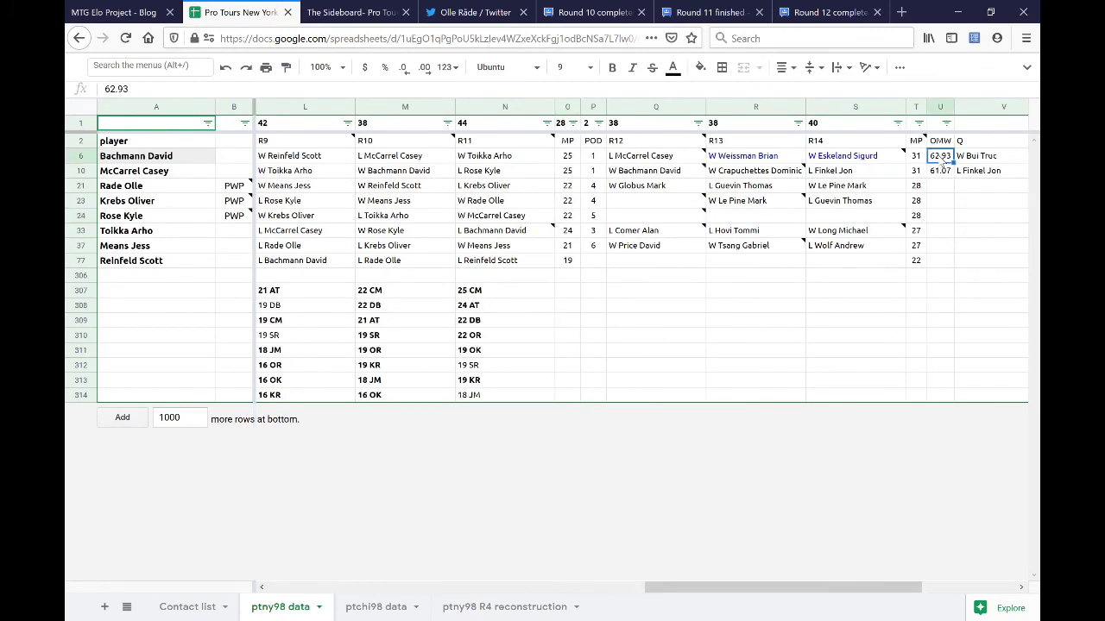
left_click(914, 200)
left_click(914, 216, "shift")
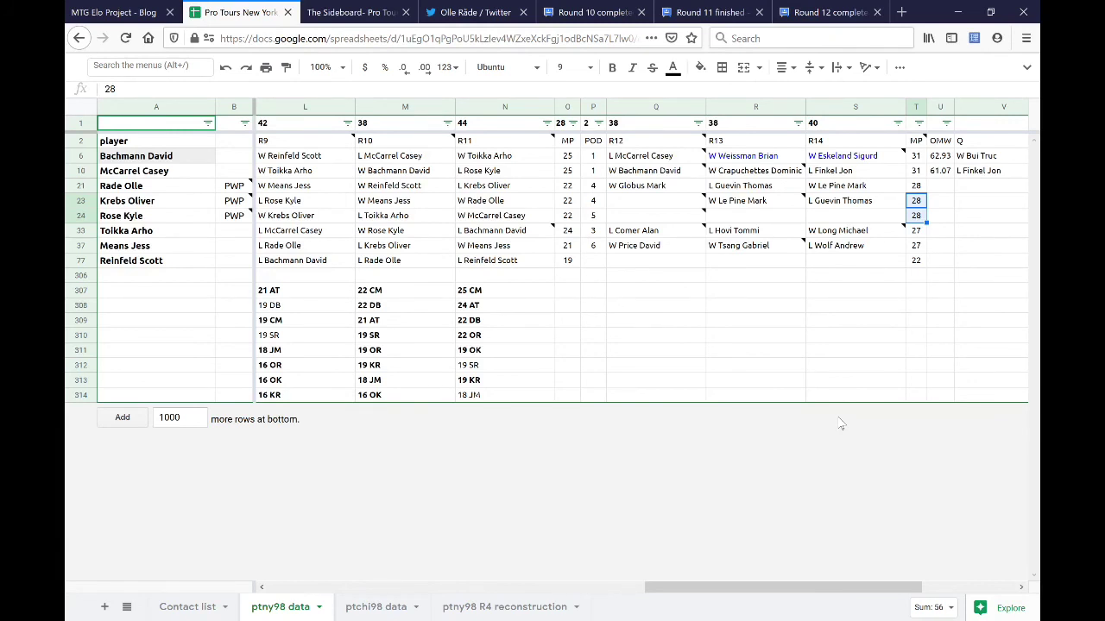
left_click_drag(851, 594, 827, 595)
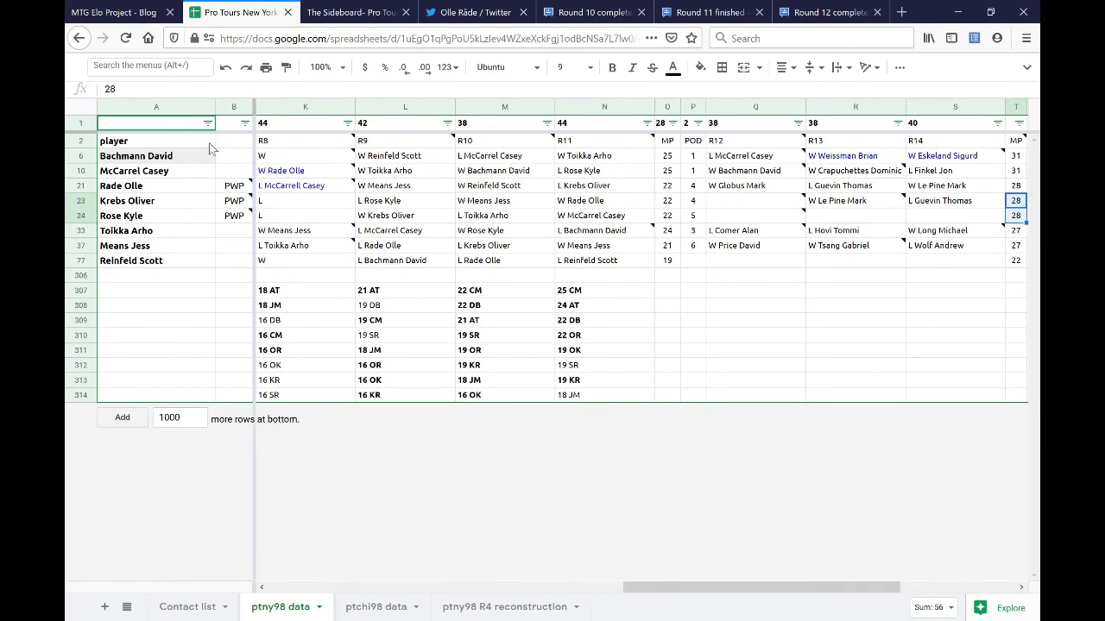
- Select rows 23–24, inspect the R8 wins, and go to the Contact list sheet
left_click_drag(86, 204, 86, 216)
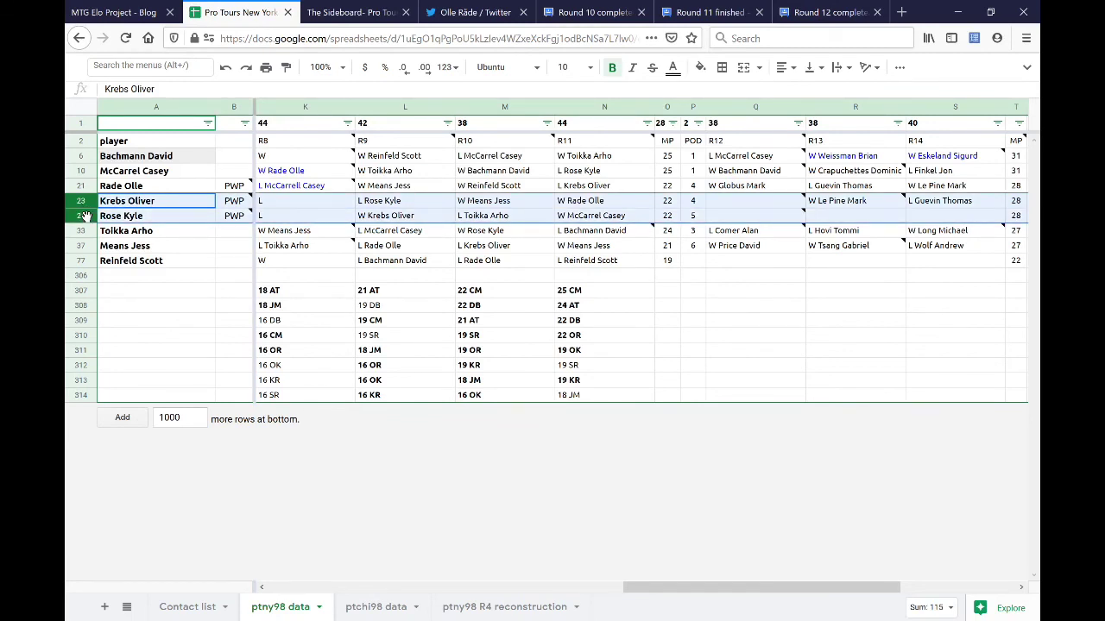
left_click(299, 158)
mouse_move(304, 229)
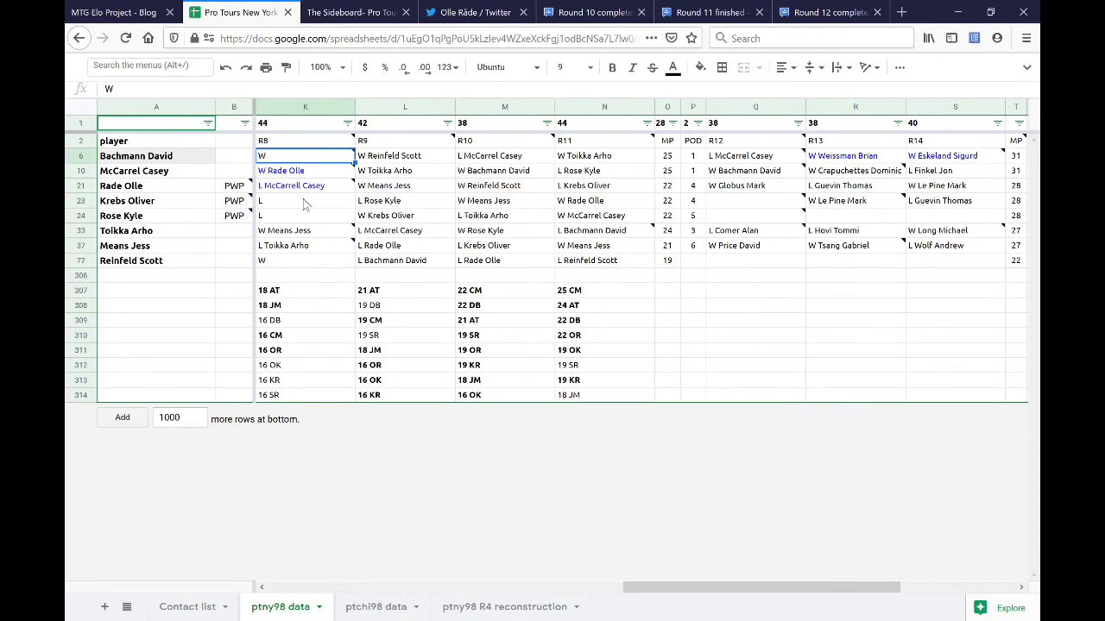
left_click(303, 262)
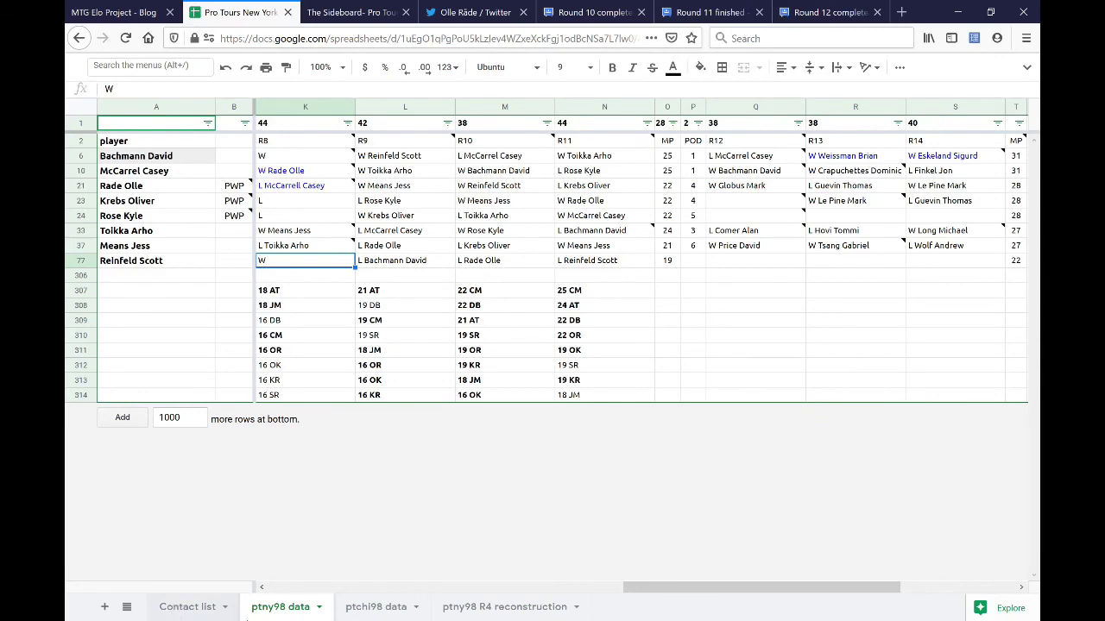
left_click(178, 607)
left_click(369, 502)
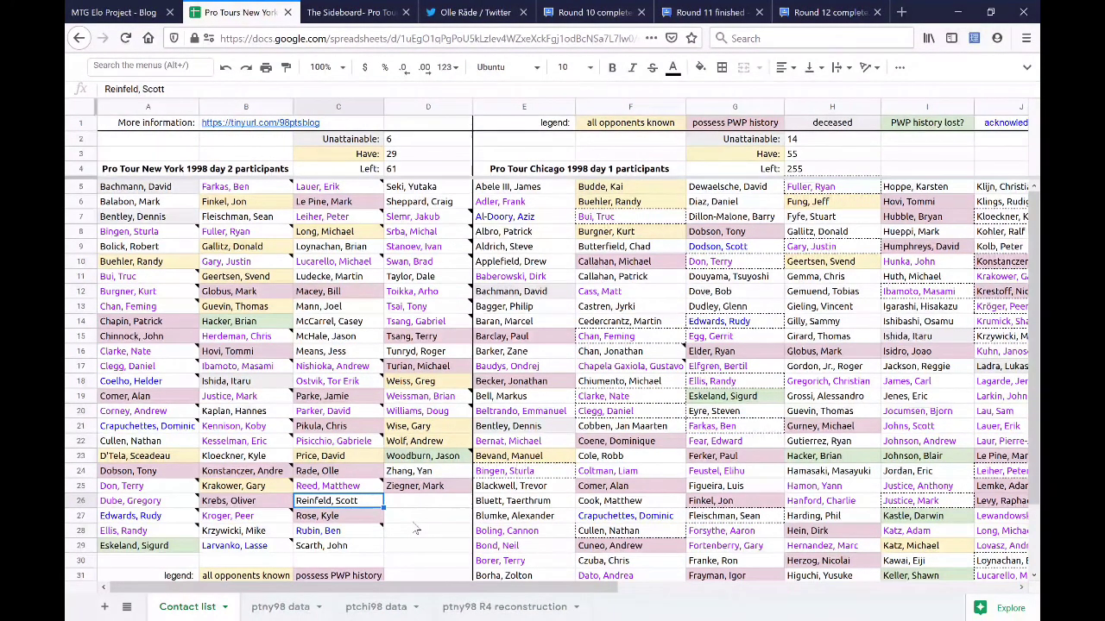
left_click(280, 607)
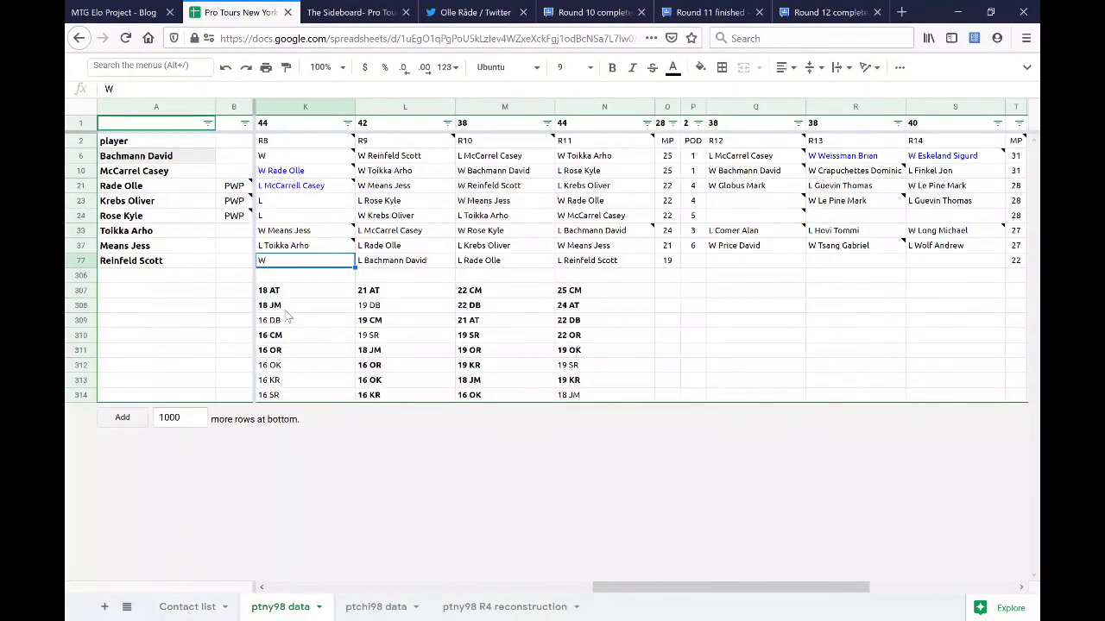
left_click(290, 276)
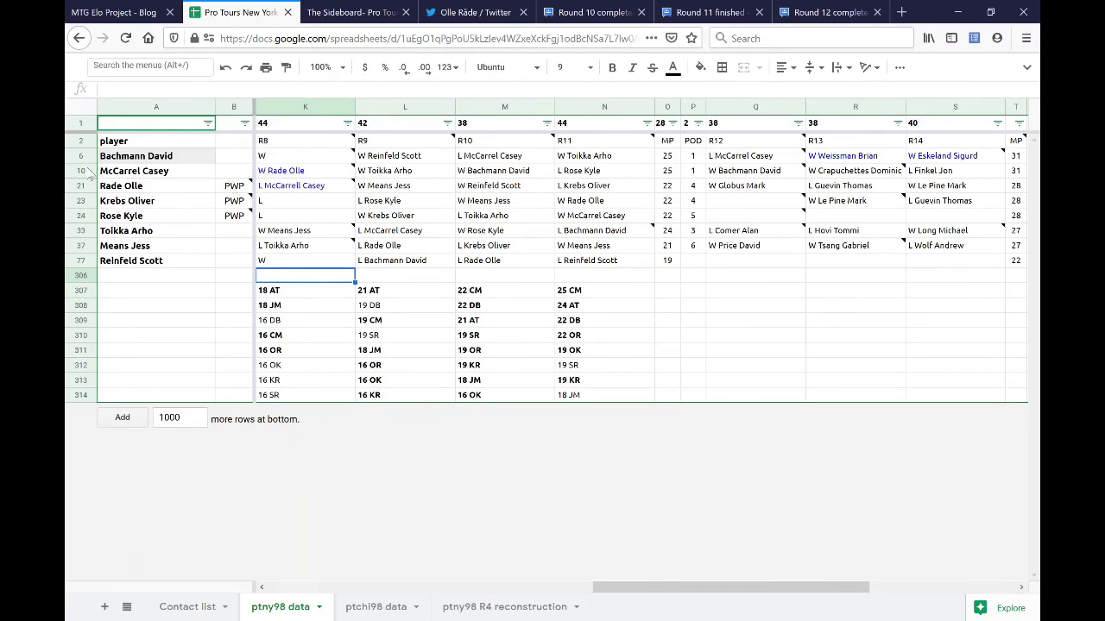
left_click(81, 172)
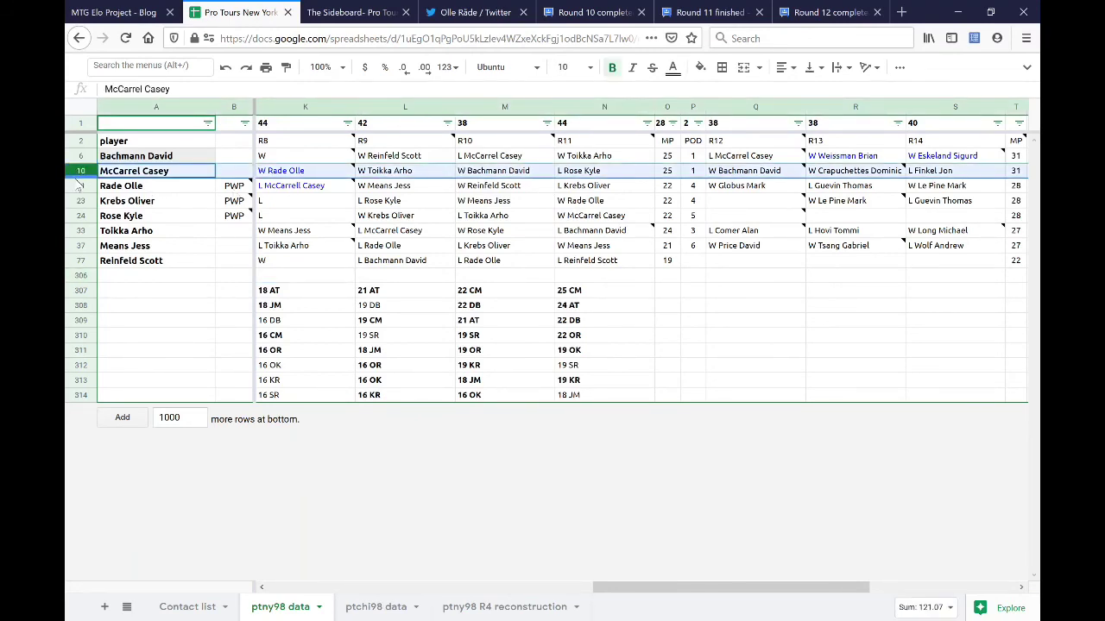
left_click(80, 233, "ctrl")
left_click(81, 246, "ctrl")
left_click(80, 186, "ctrl")
key("ctrl+shift+Page_Up")
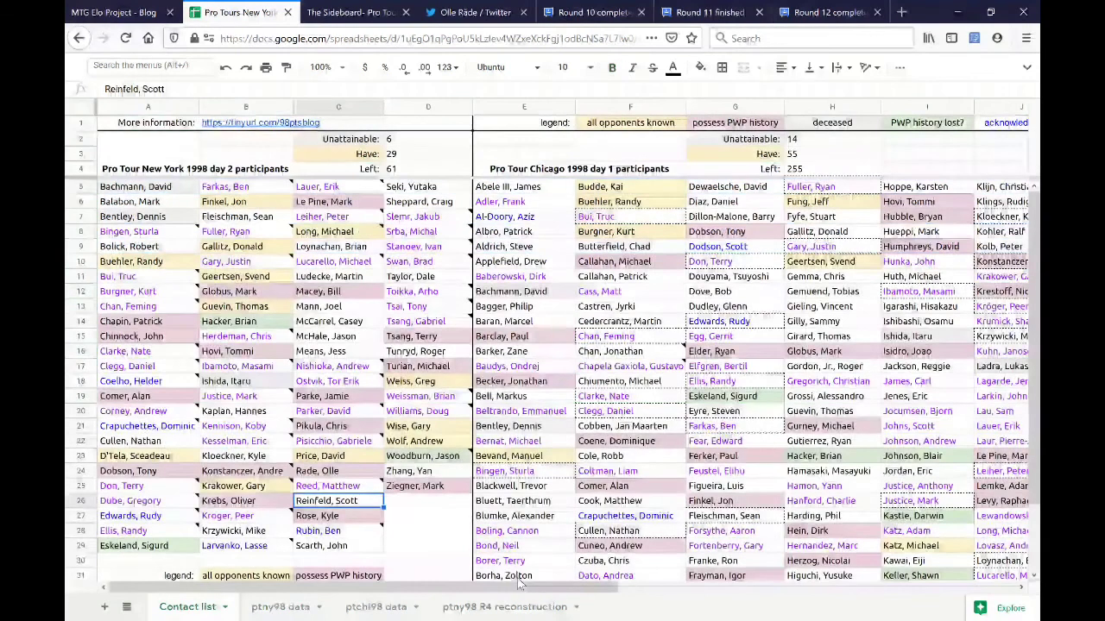